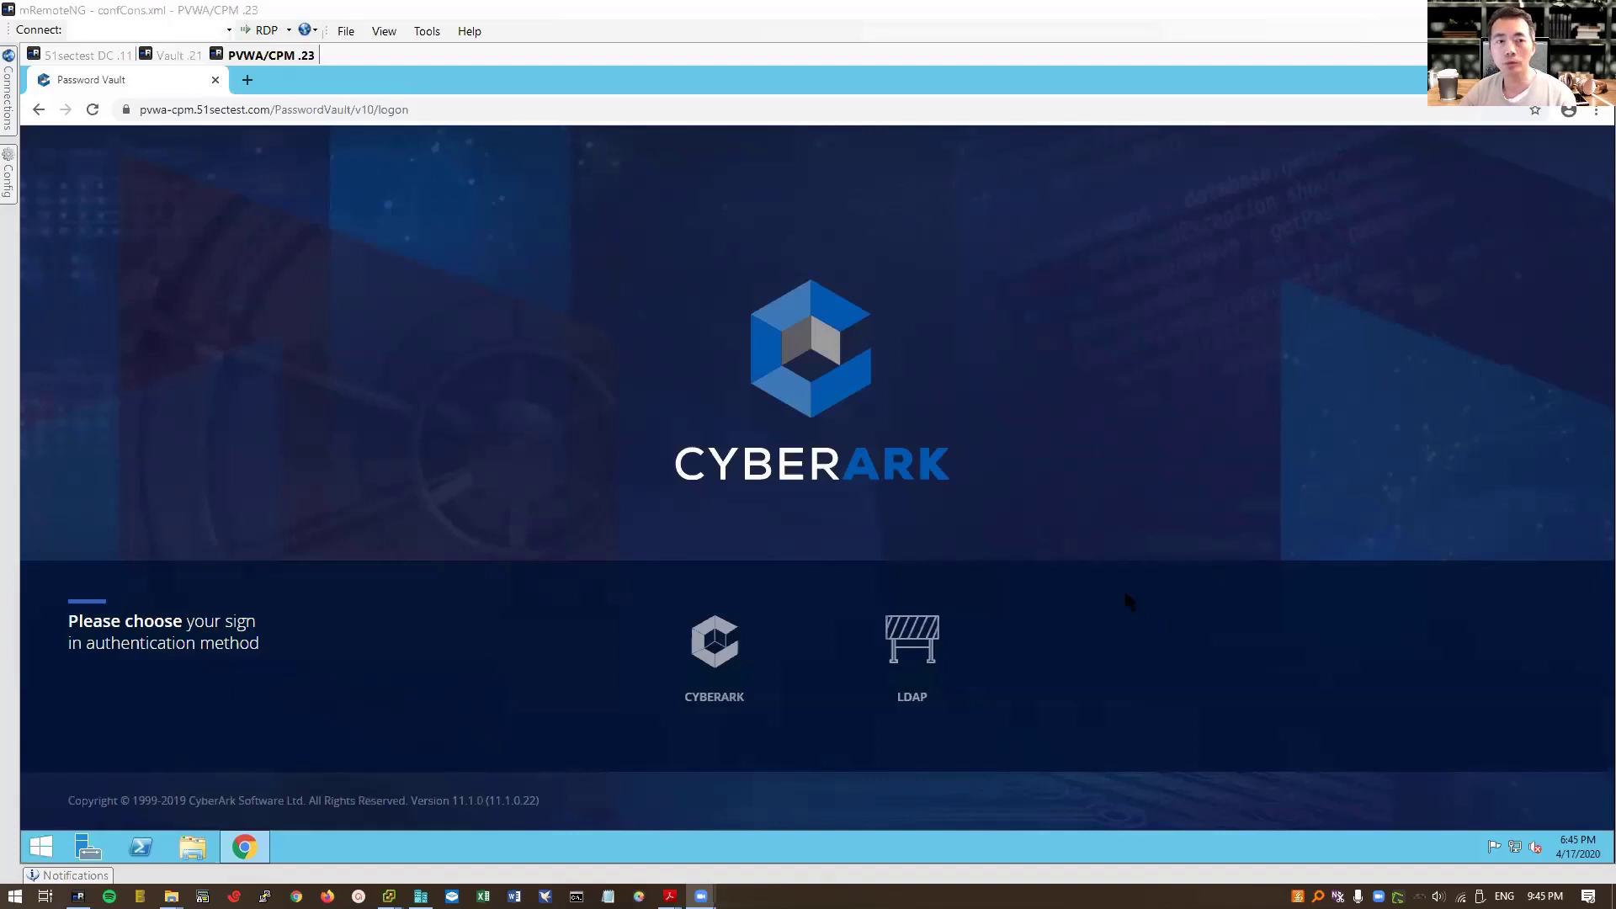
# Step: On the domain controller, browse Builtin and Users and review the CyberArk Auditors, Safe Managers, Users and Vault Admins groups
pyautogui.click(91, 57)
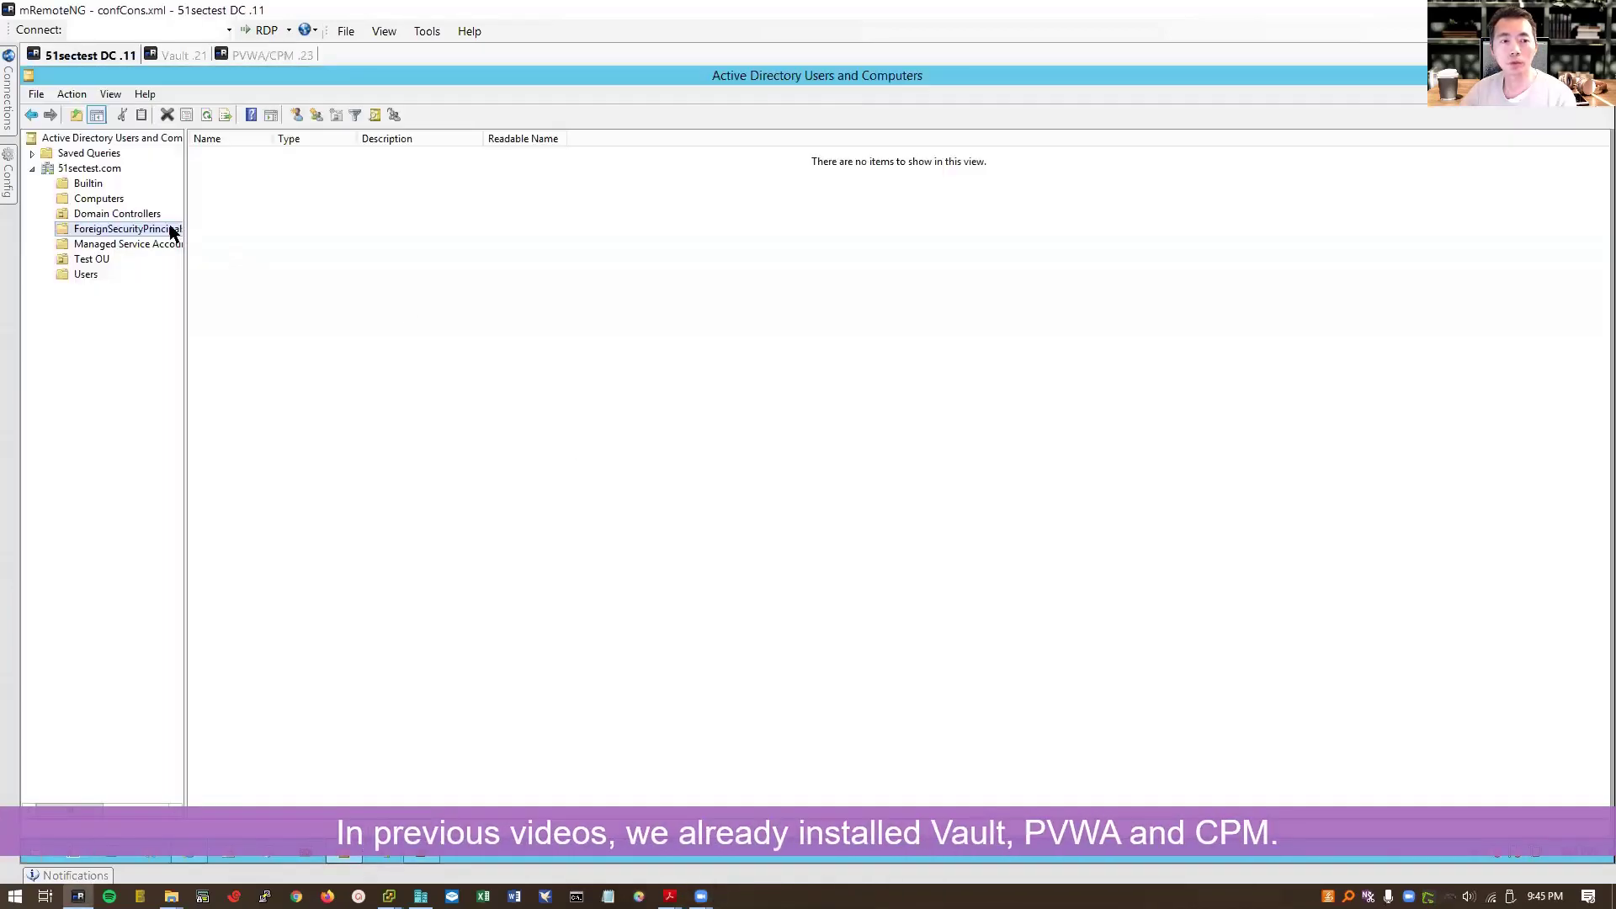
pyautogui.click(89, 186)
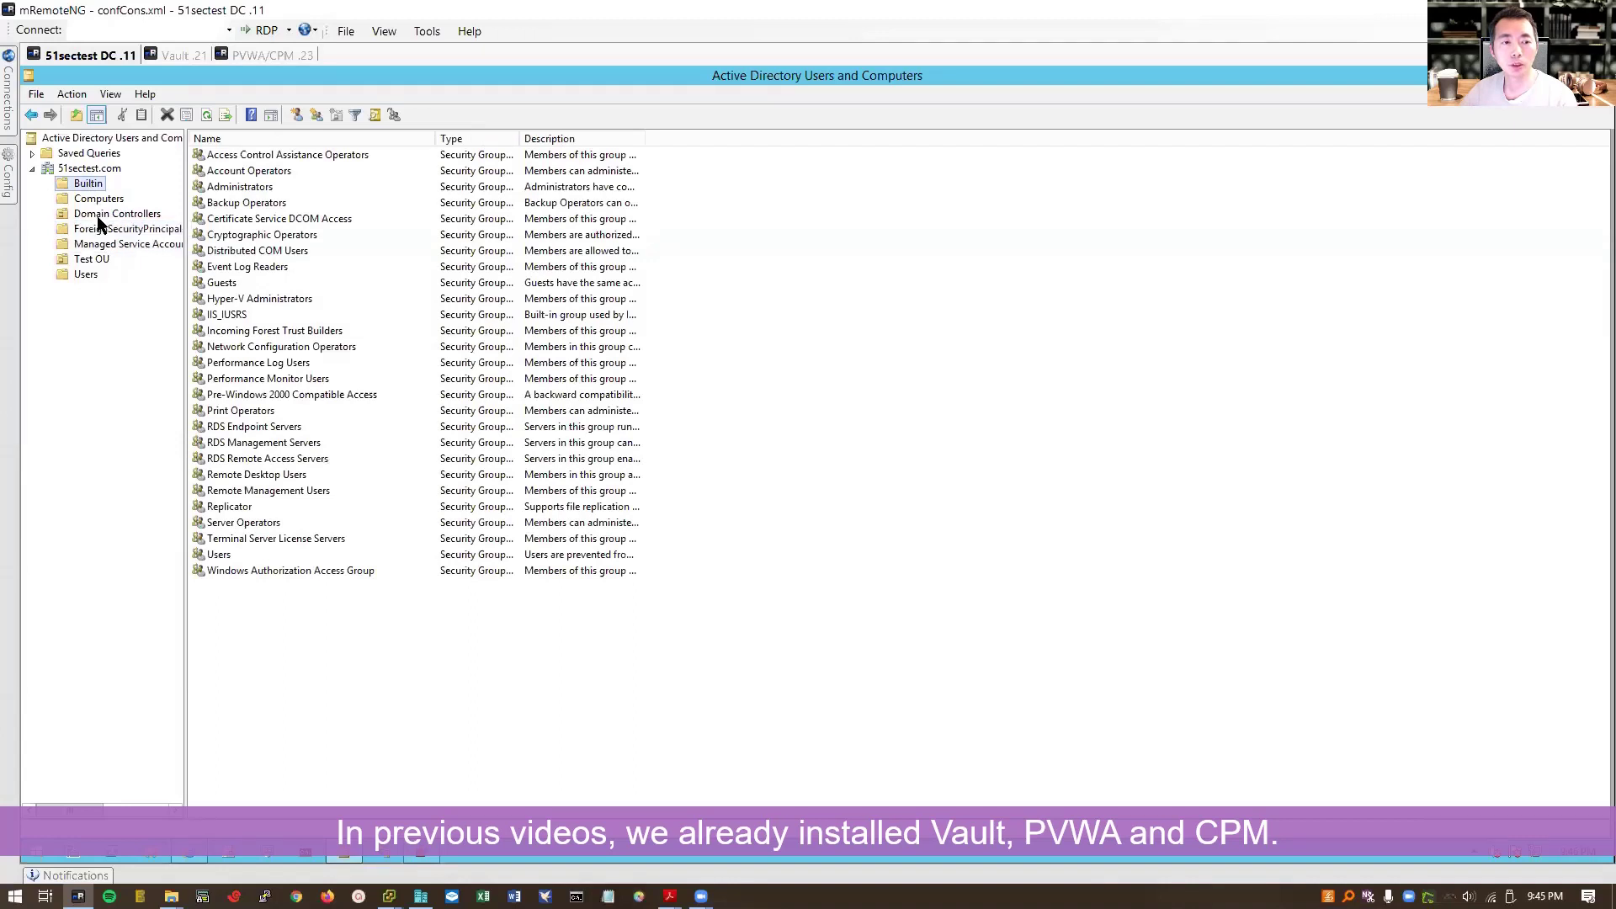
pyautogui.click(92, 269)
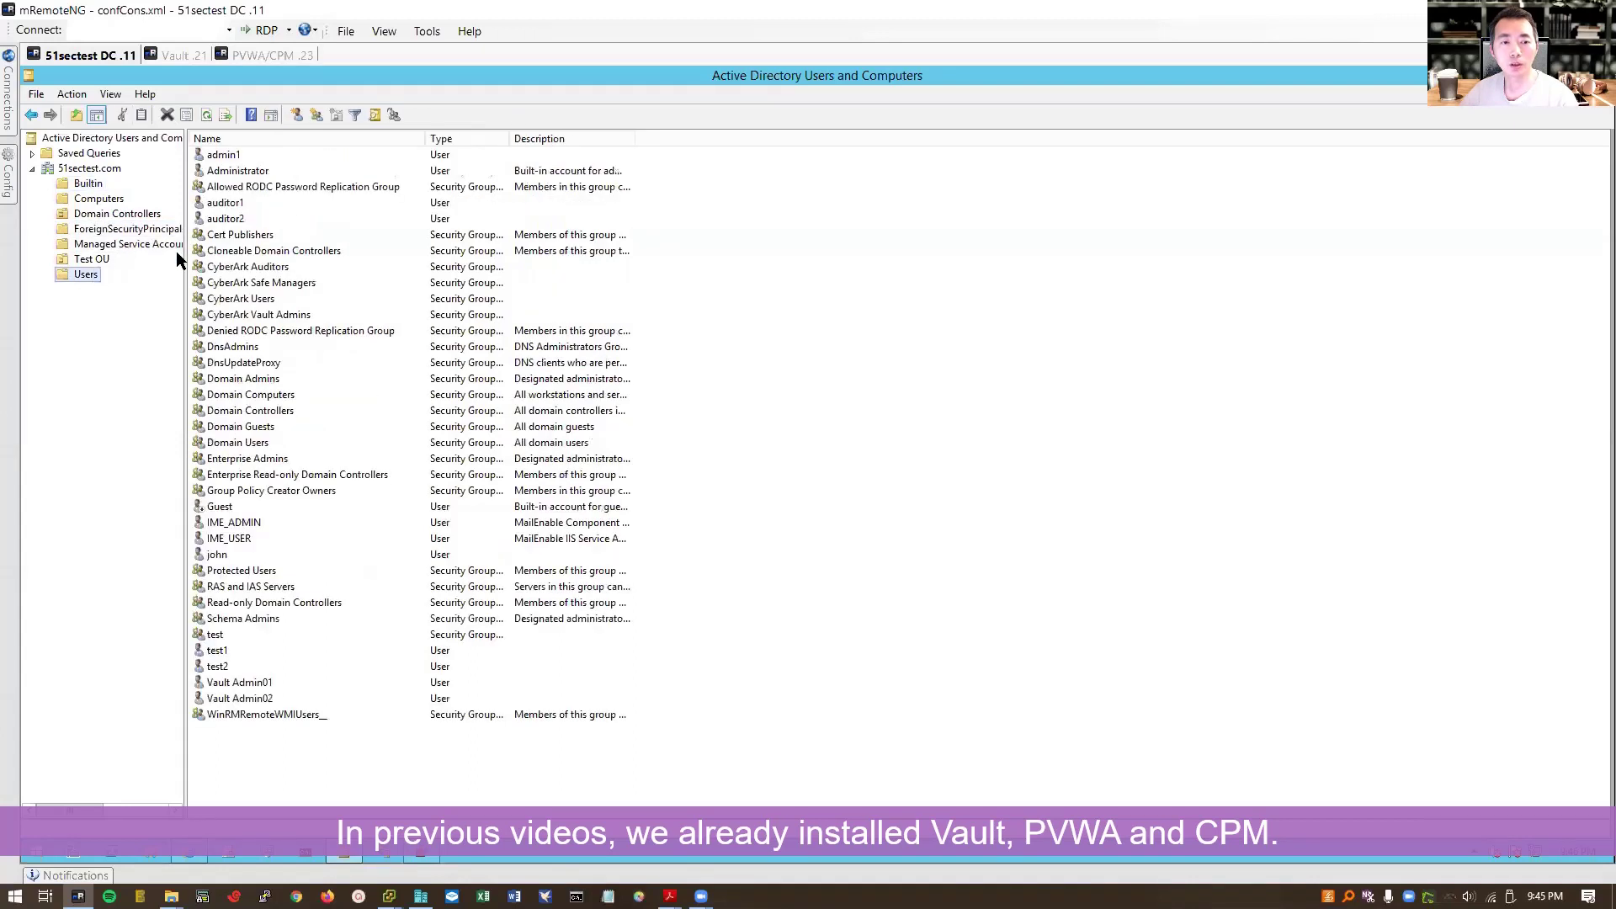
pyautogui.click(281, 271)
pyautogui.click(303, 286)
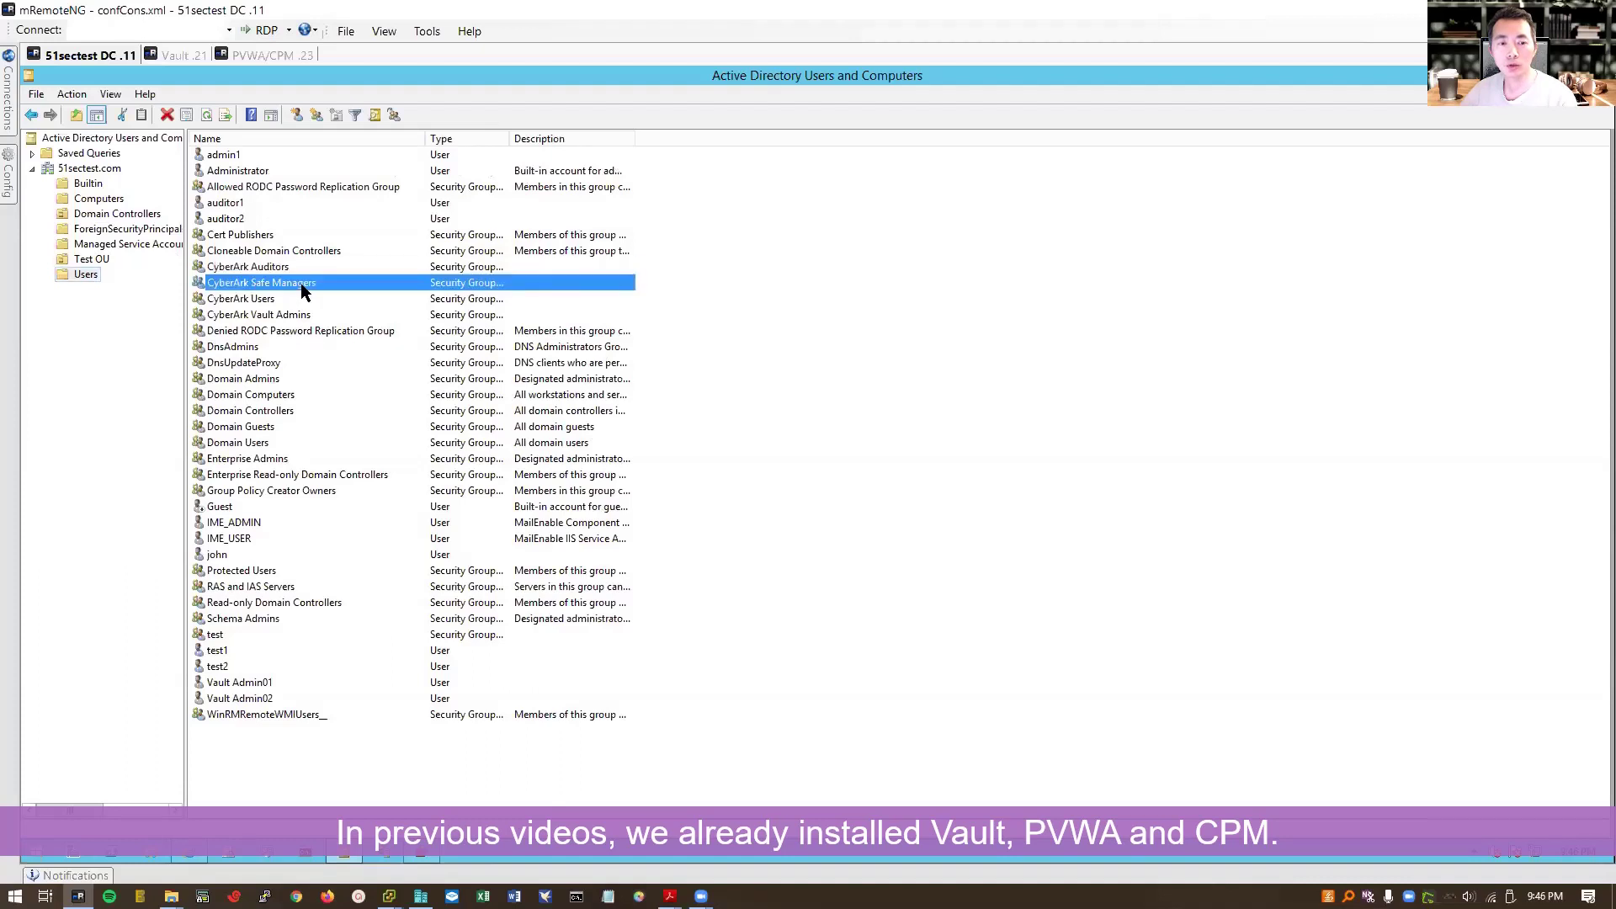
pyautogui.click(285, 298)
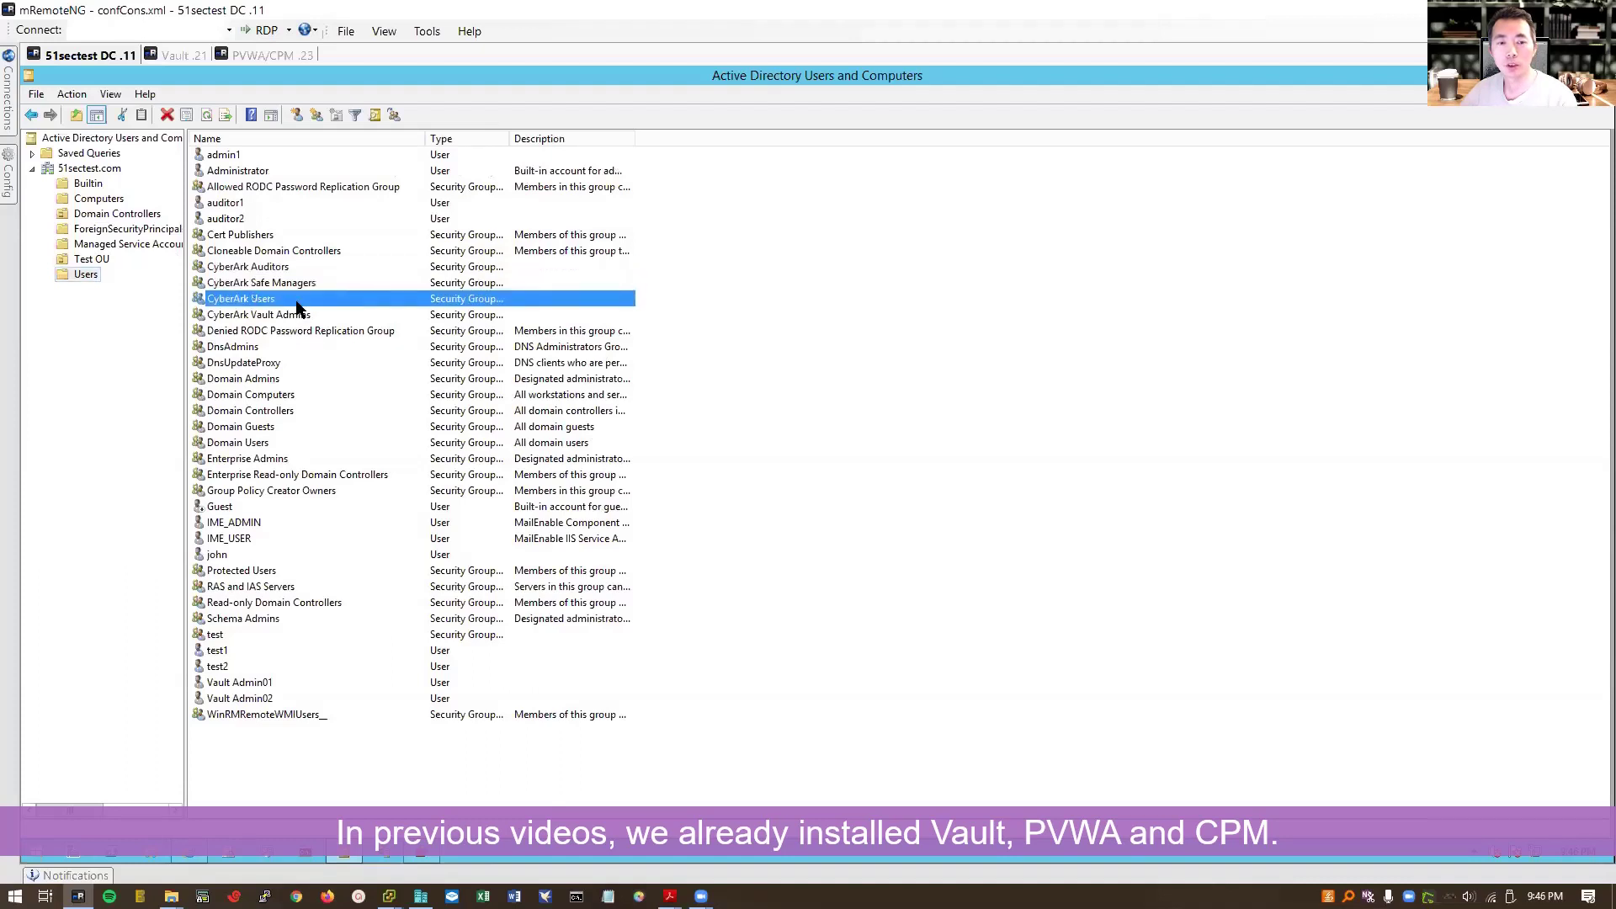
pyautogui.click(314, 315)
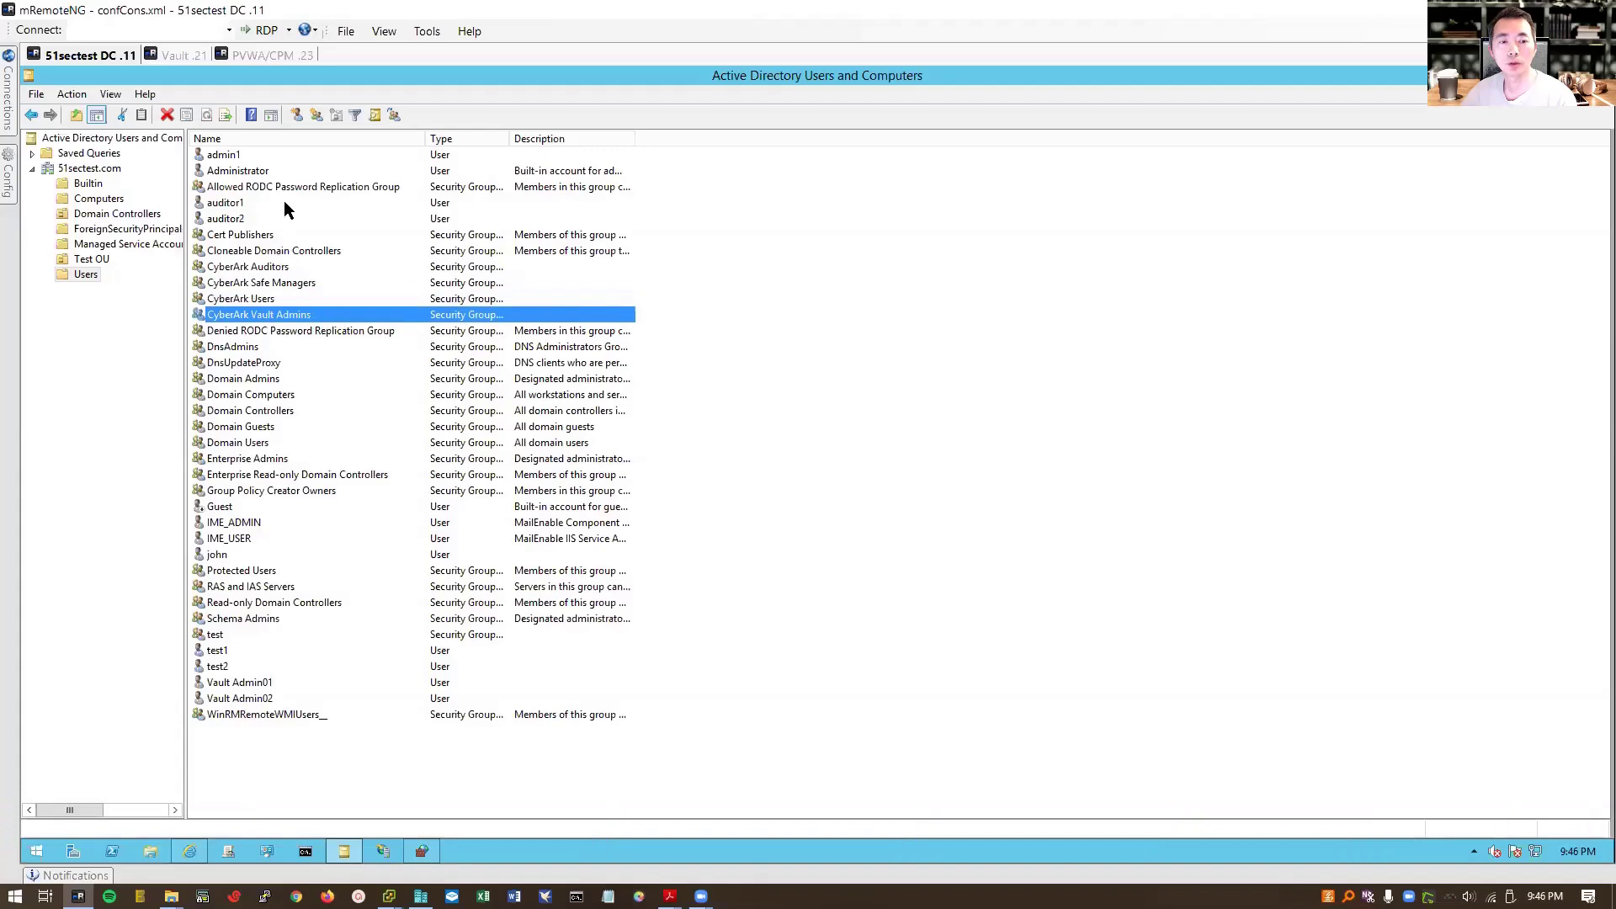
# Step: Review the admin, auditor and vault admin test user accounts, then move to the Vault server session
pyautogui.click(236, 160)
pyautogui.click(241, 205)
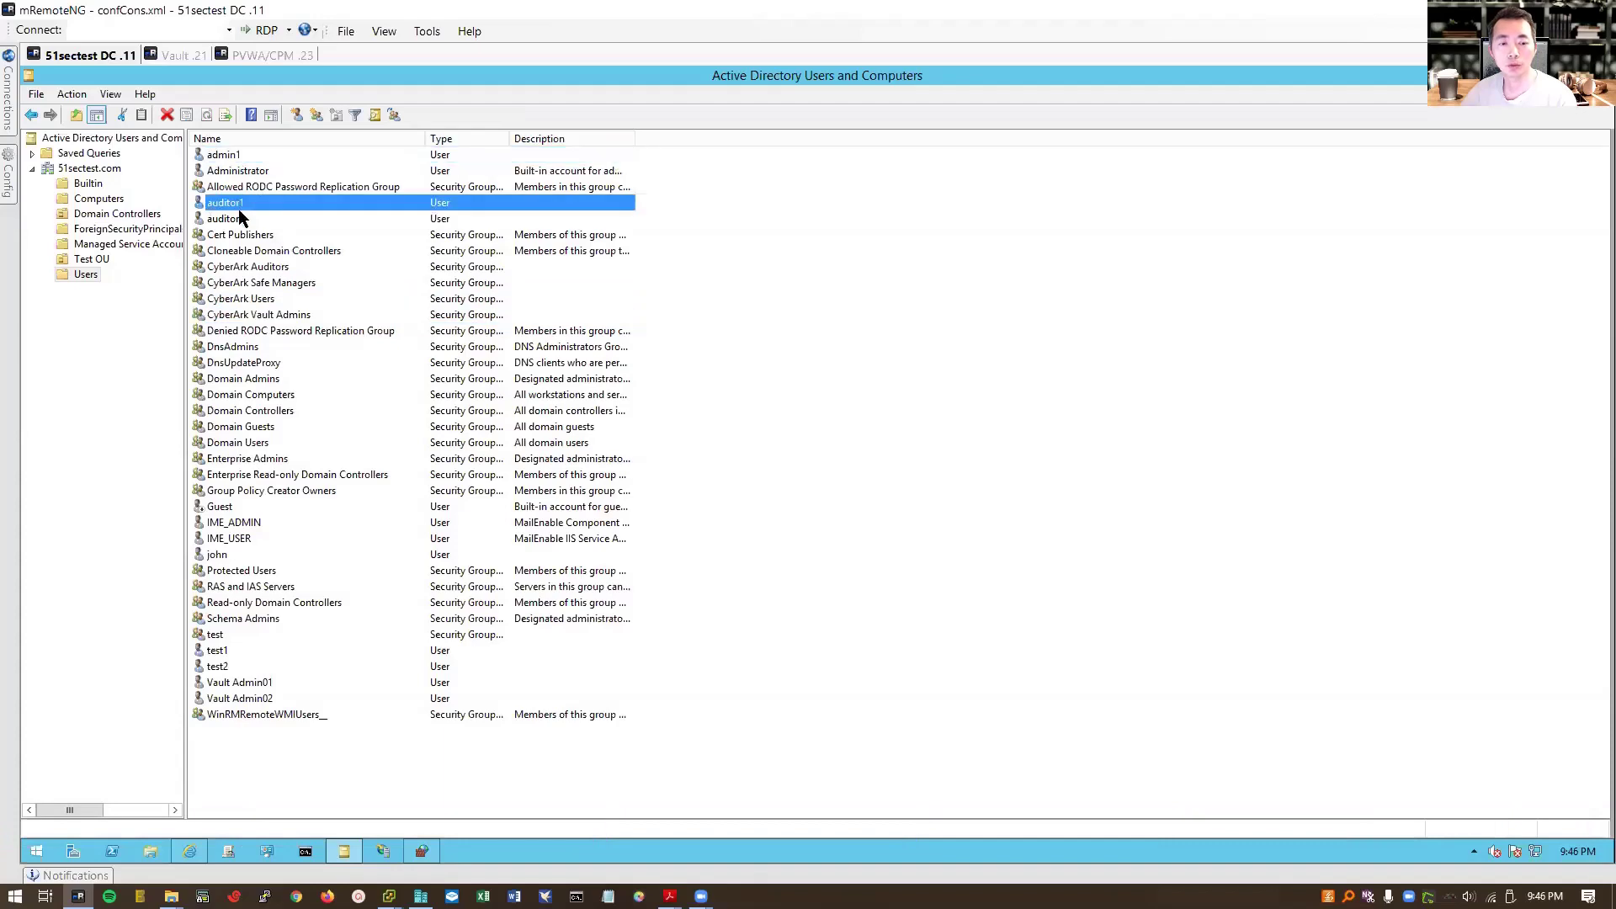
pyautogui.click(280, 698)
pyautogui.click(173, 55)
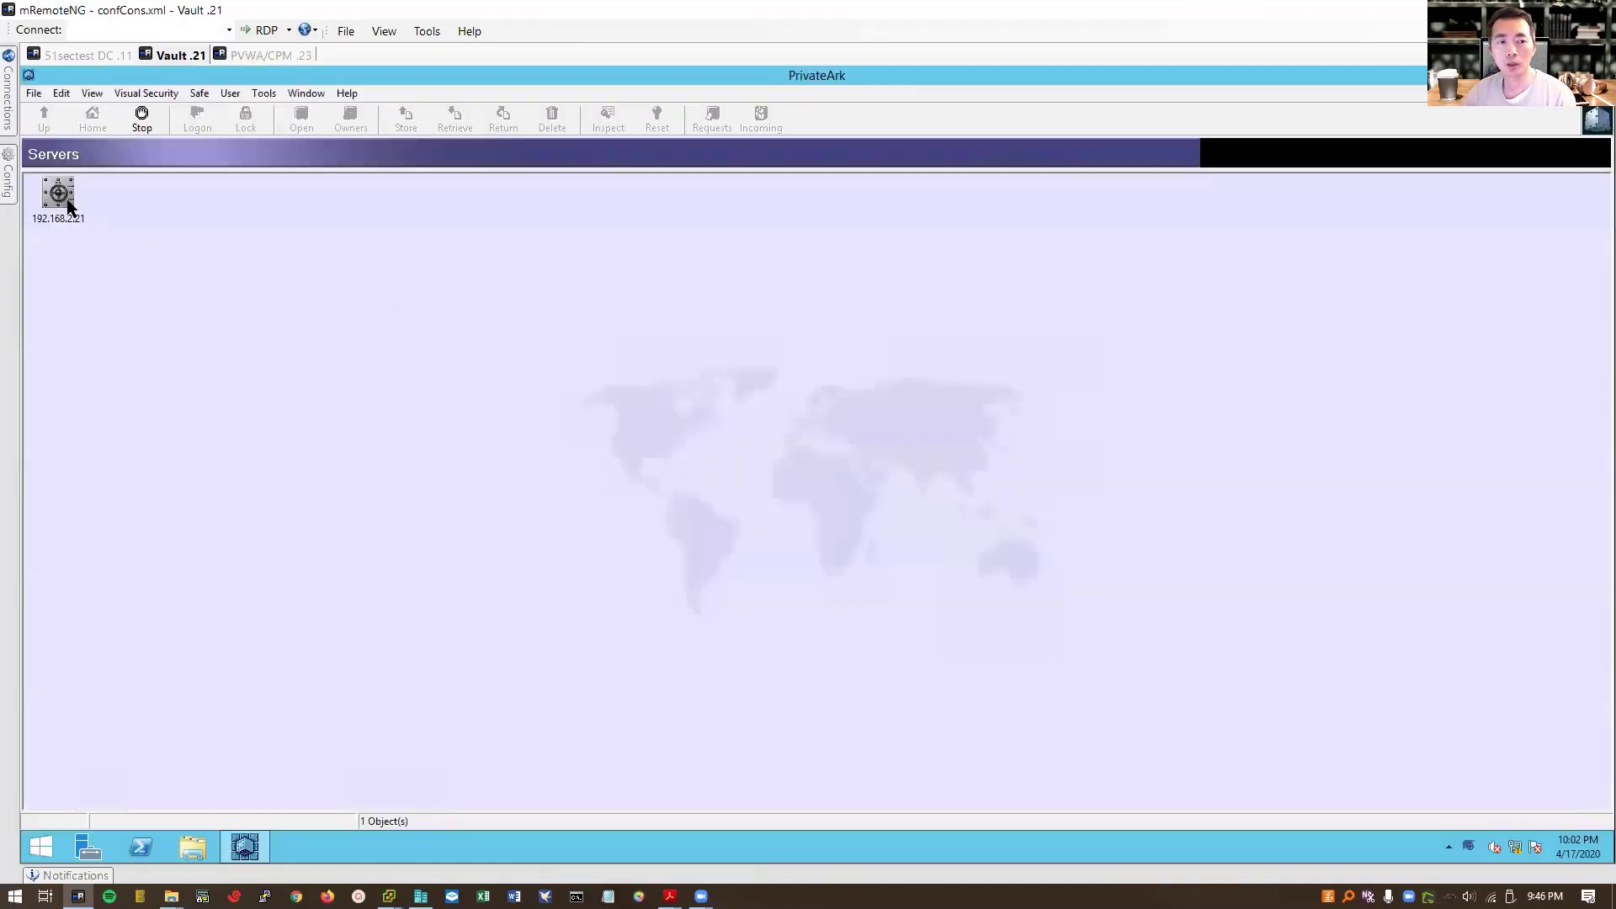
# Step: Log on to Vault server 192.168.2.21 with the administrator password and browse the PasswordManager safes
pyautogui.doubleClick(67, 198)
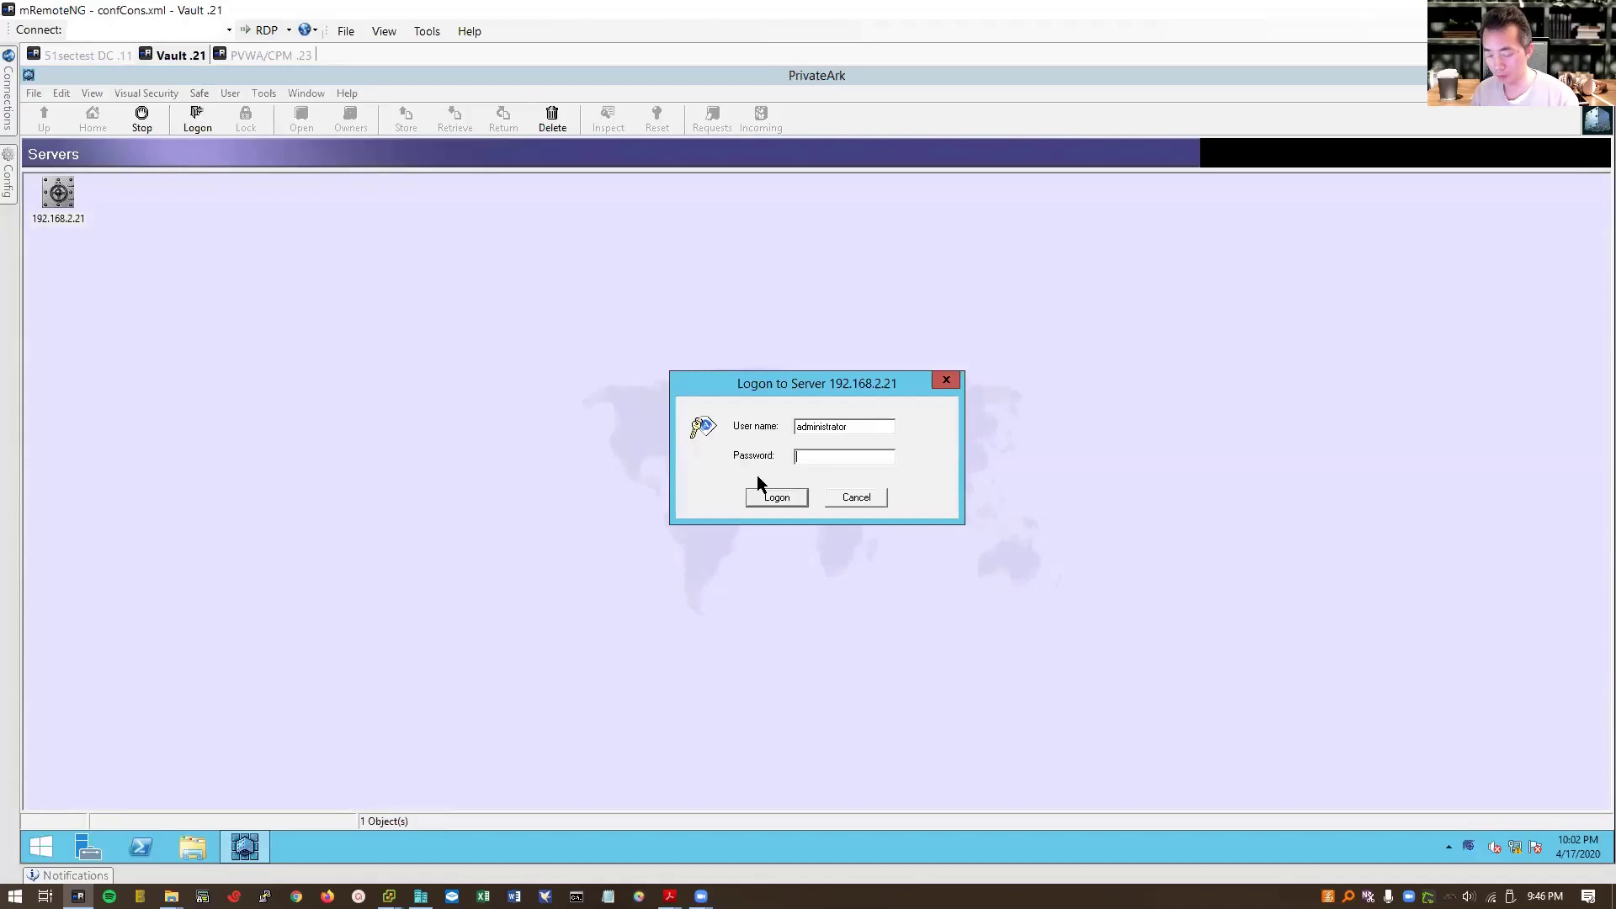
pyautogui.write('Cyberark1')
pyautogui.press('Return')
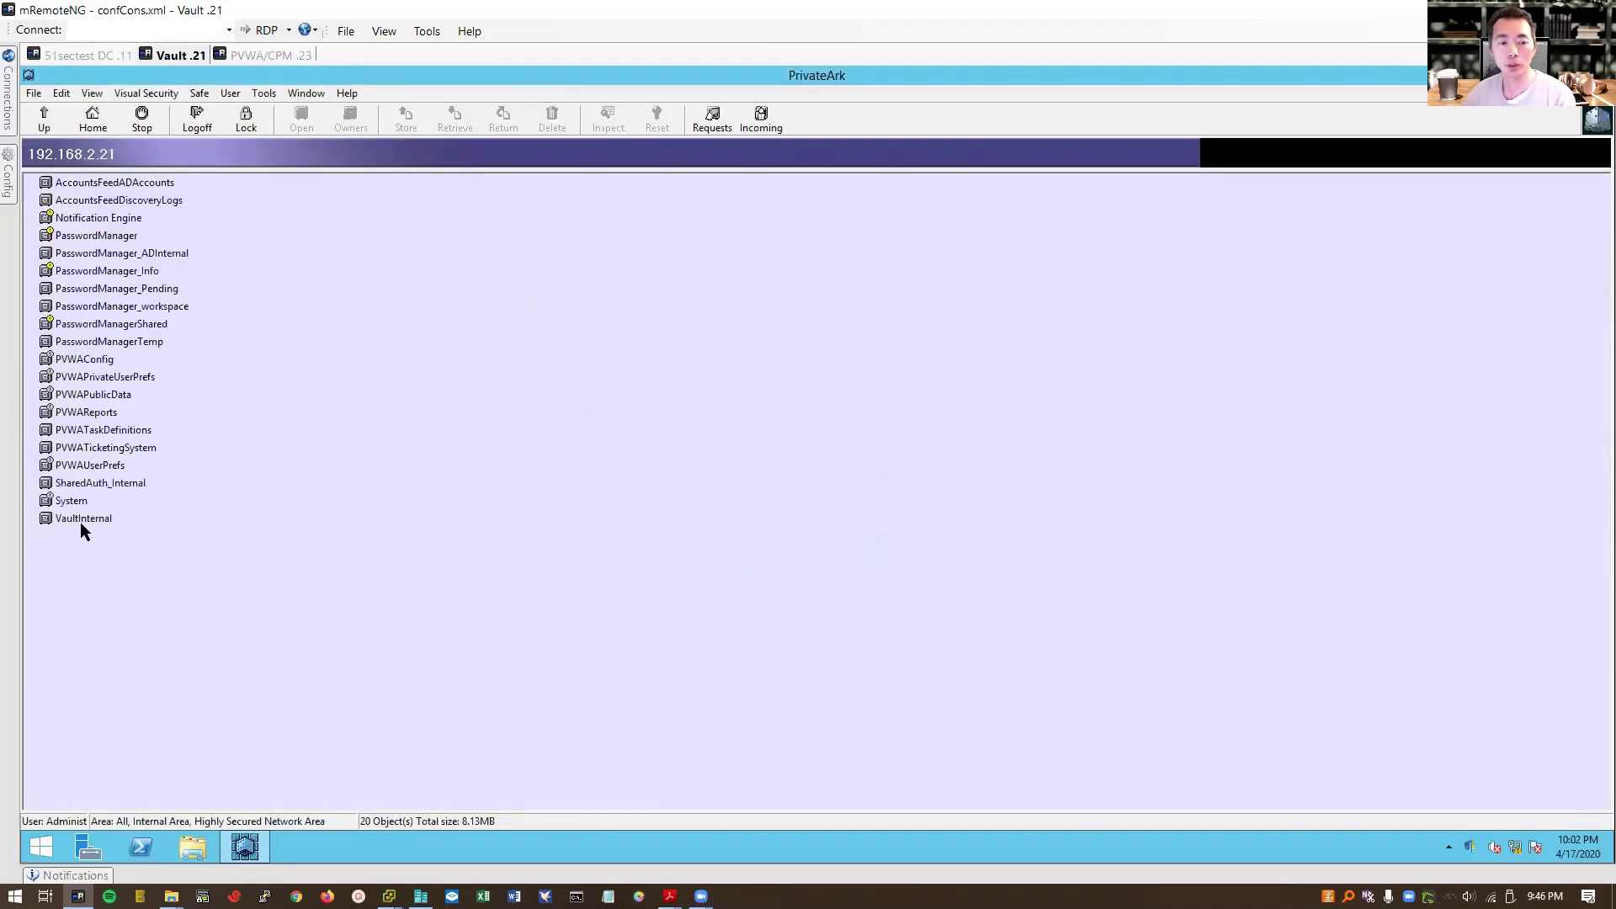
pyautogui.click(107, 252)
pyautogui.click(101, 238)
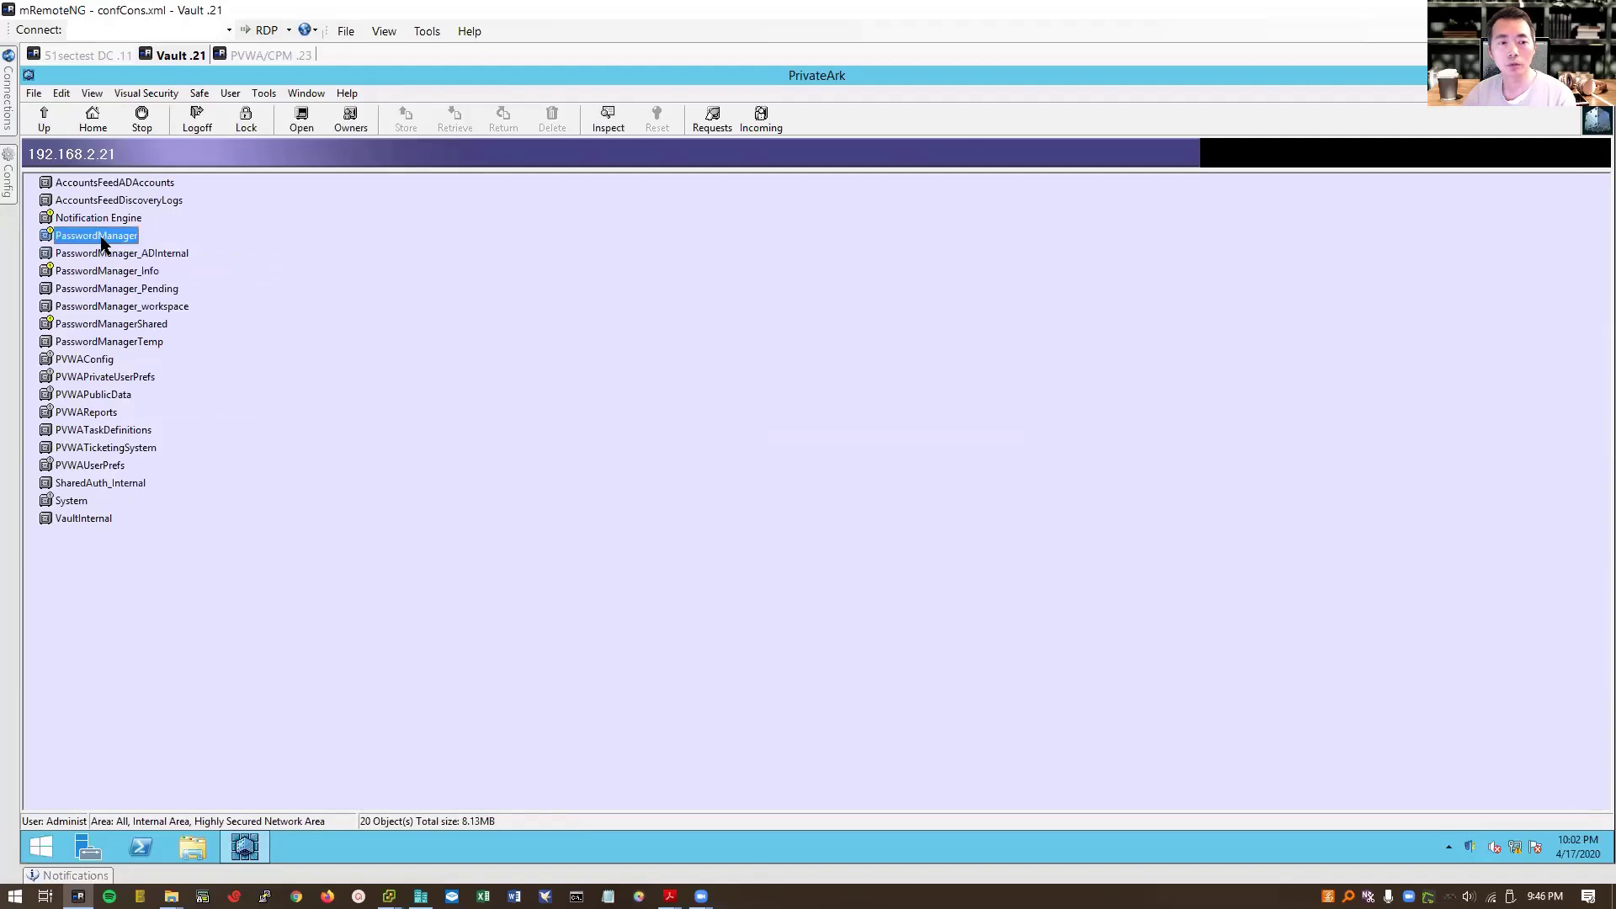
# Step: Open Users and Groups from Tools > Administrative Tools
pyautogui.click(266, 93)
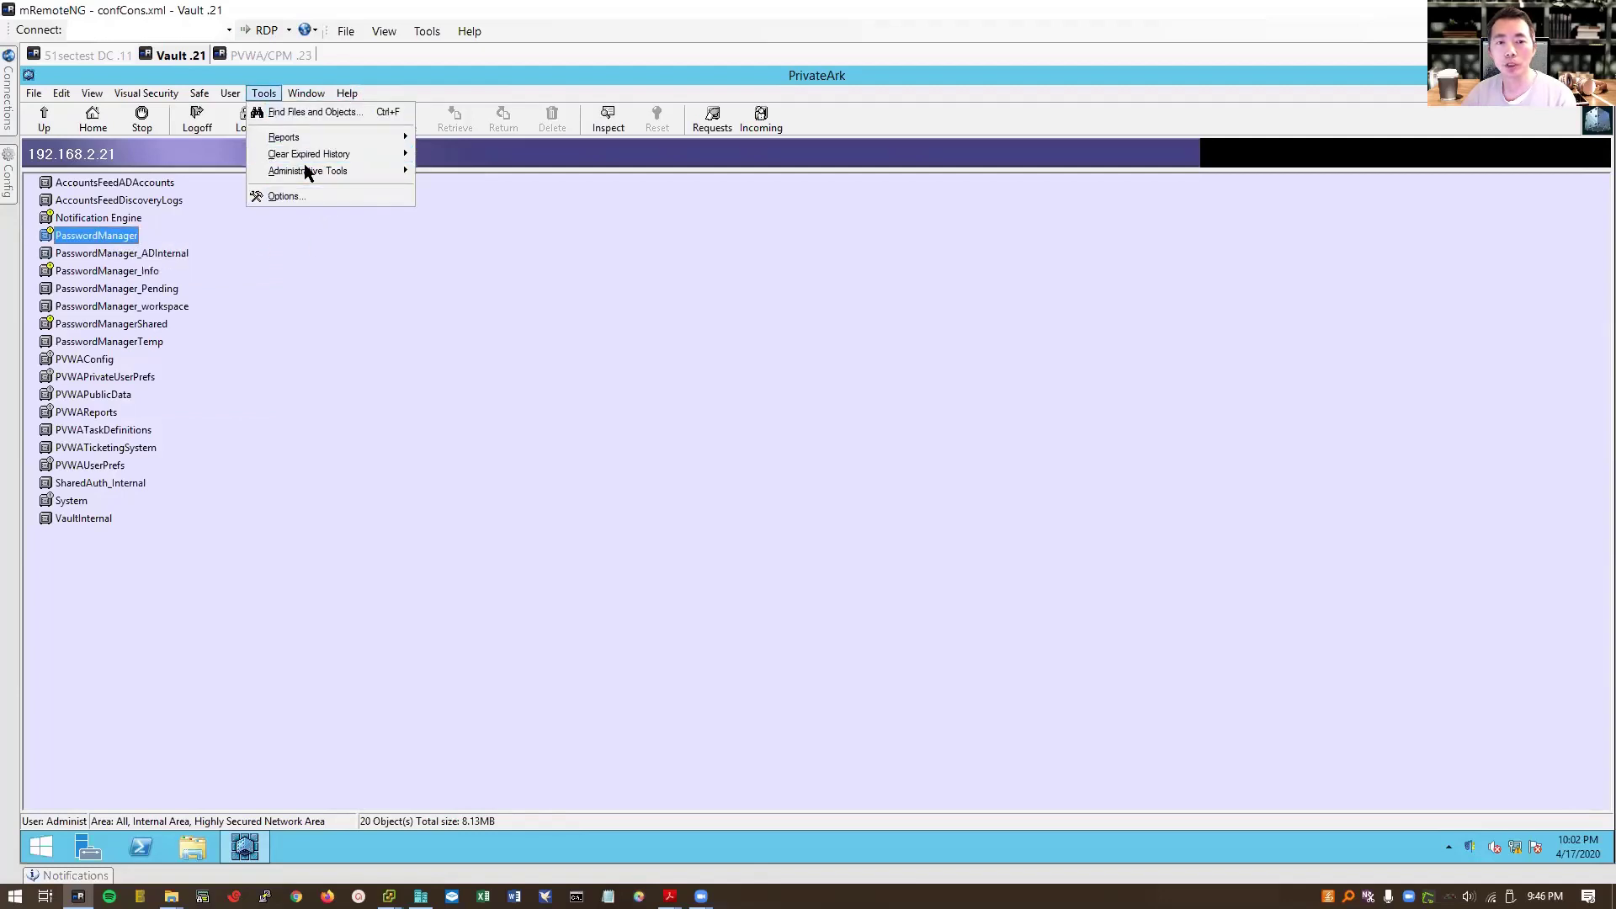
pyautogui.moveTo(315, 172)
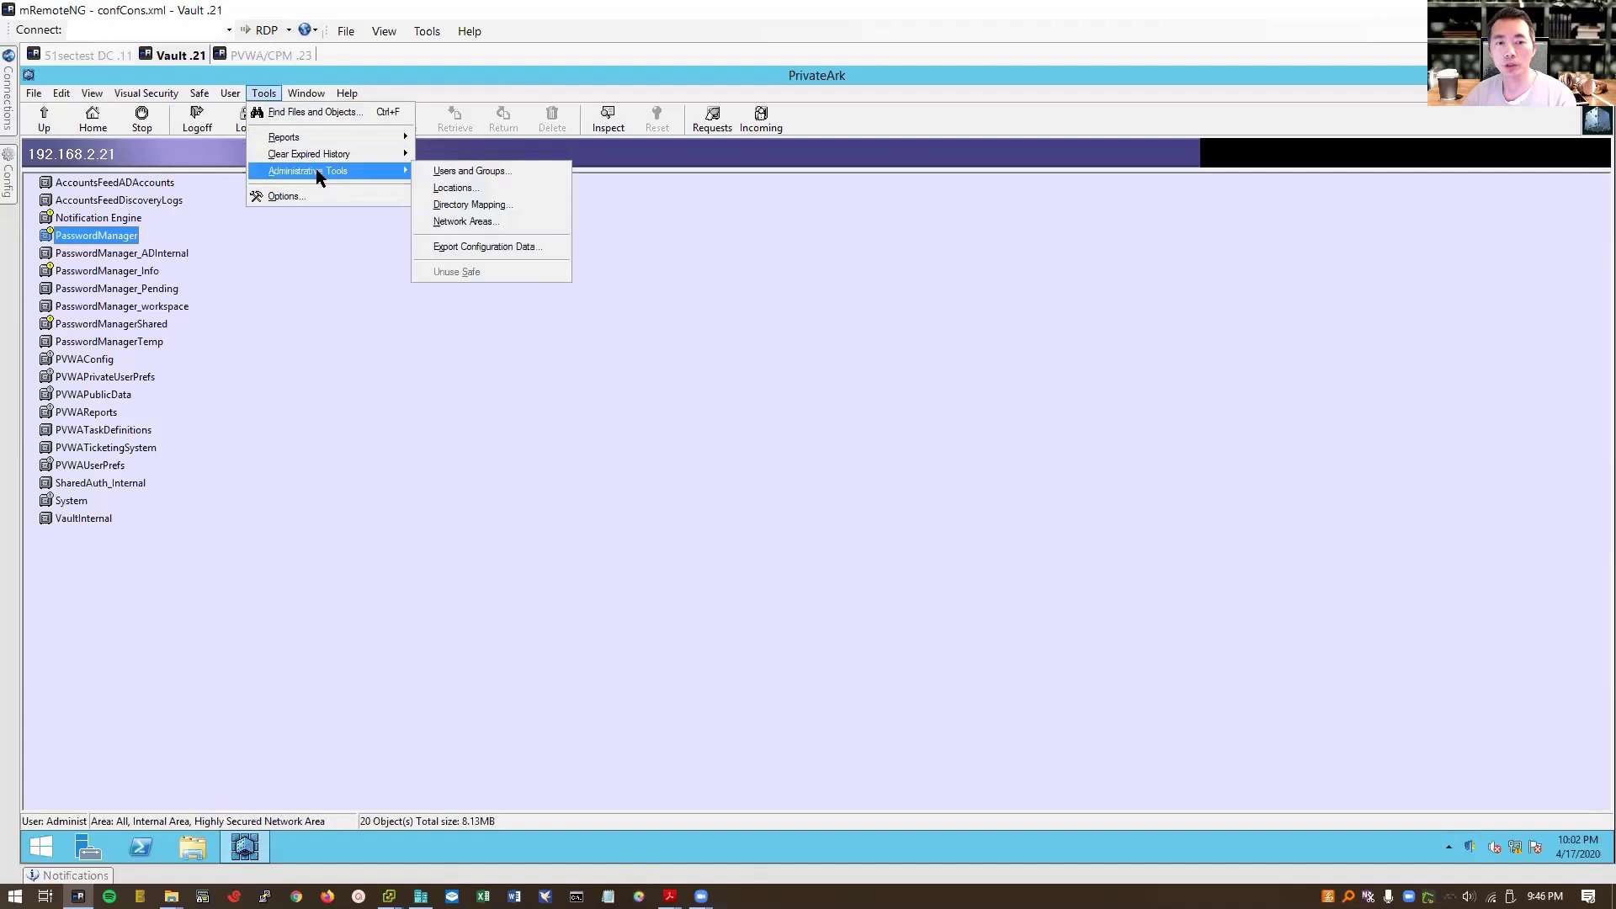
pyautogui.click(508, 169)
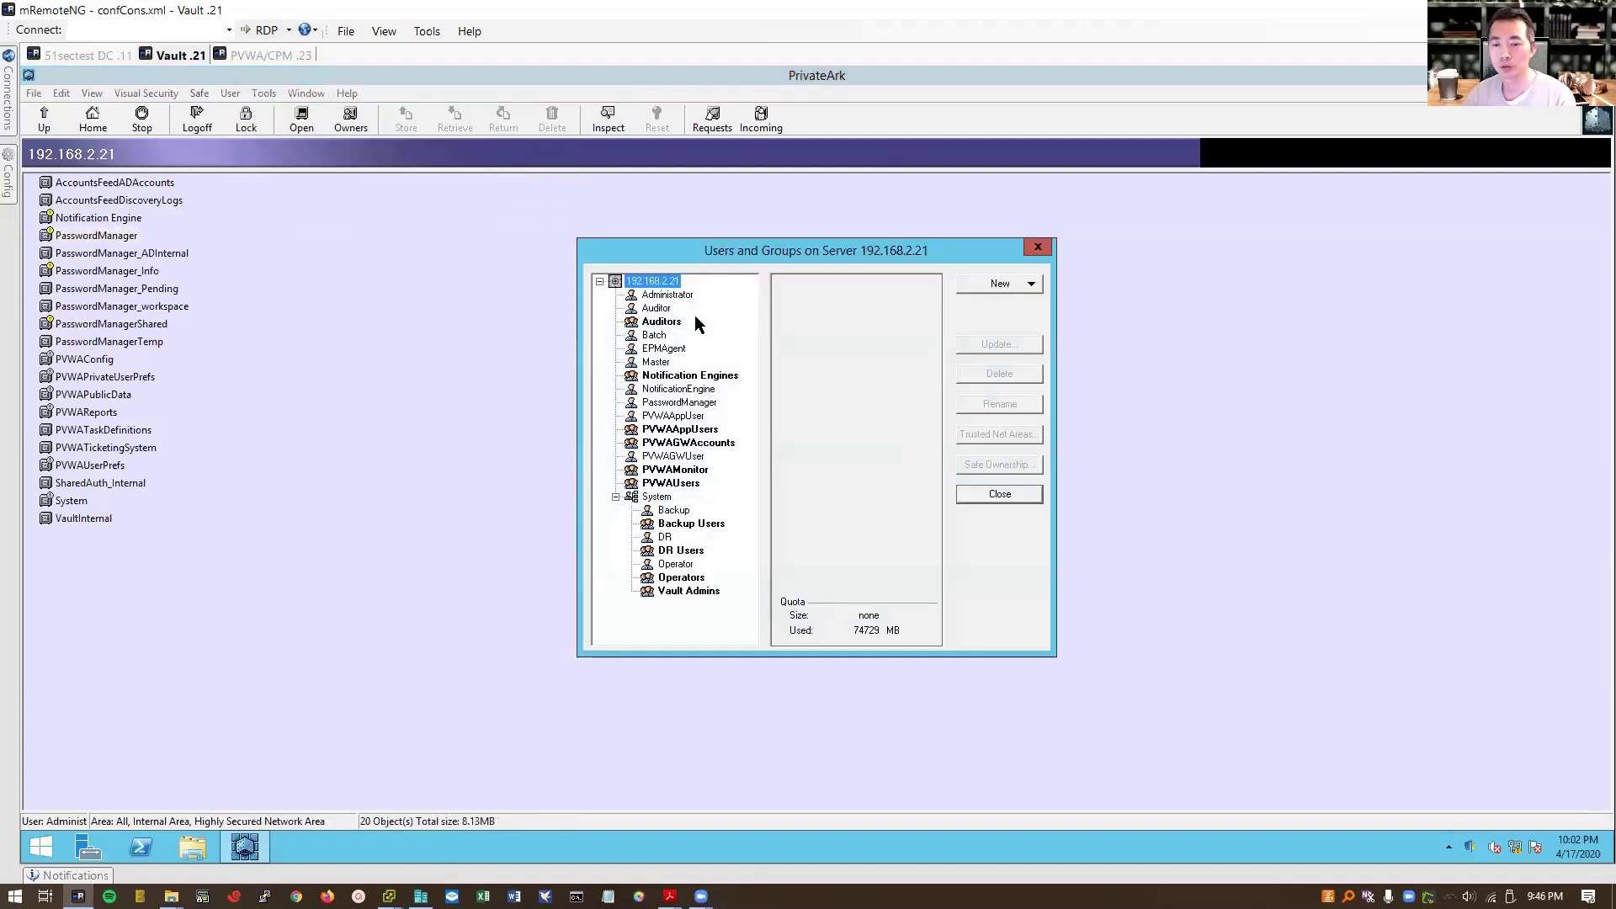
# Step: Try signing in to PVWA with CyberArk authentication as administrator with the pasted password
pyautogui.click(270, 56)
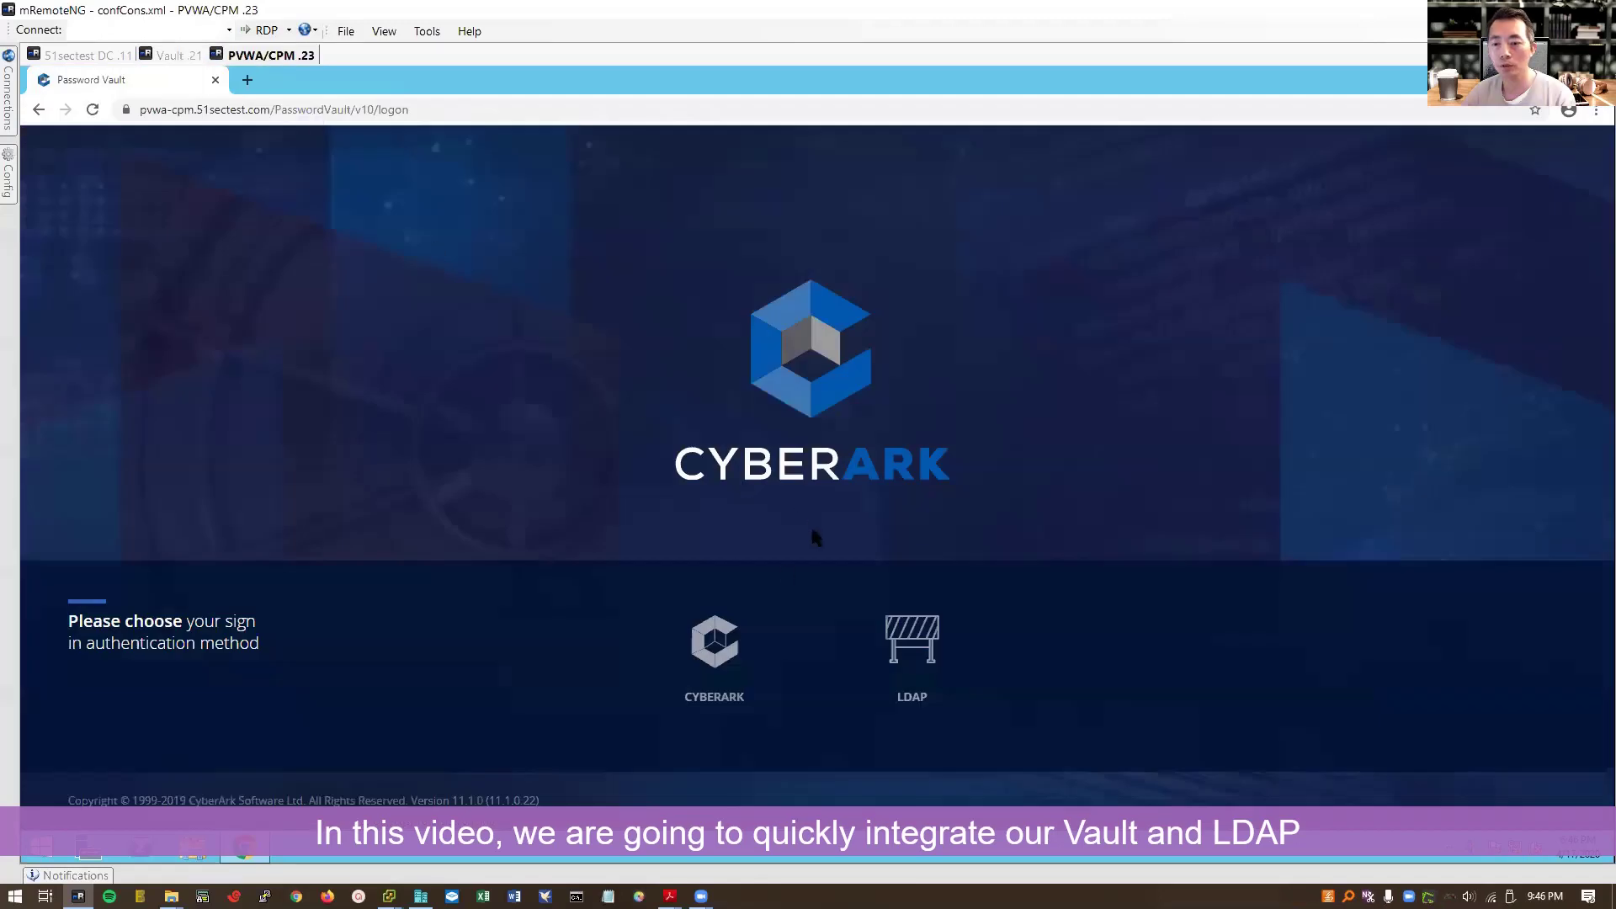
pyautogui.click(715, 653)
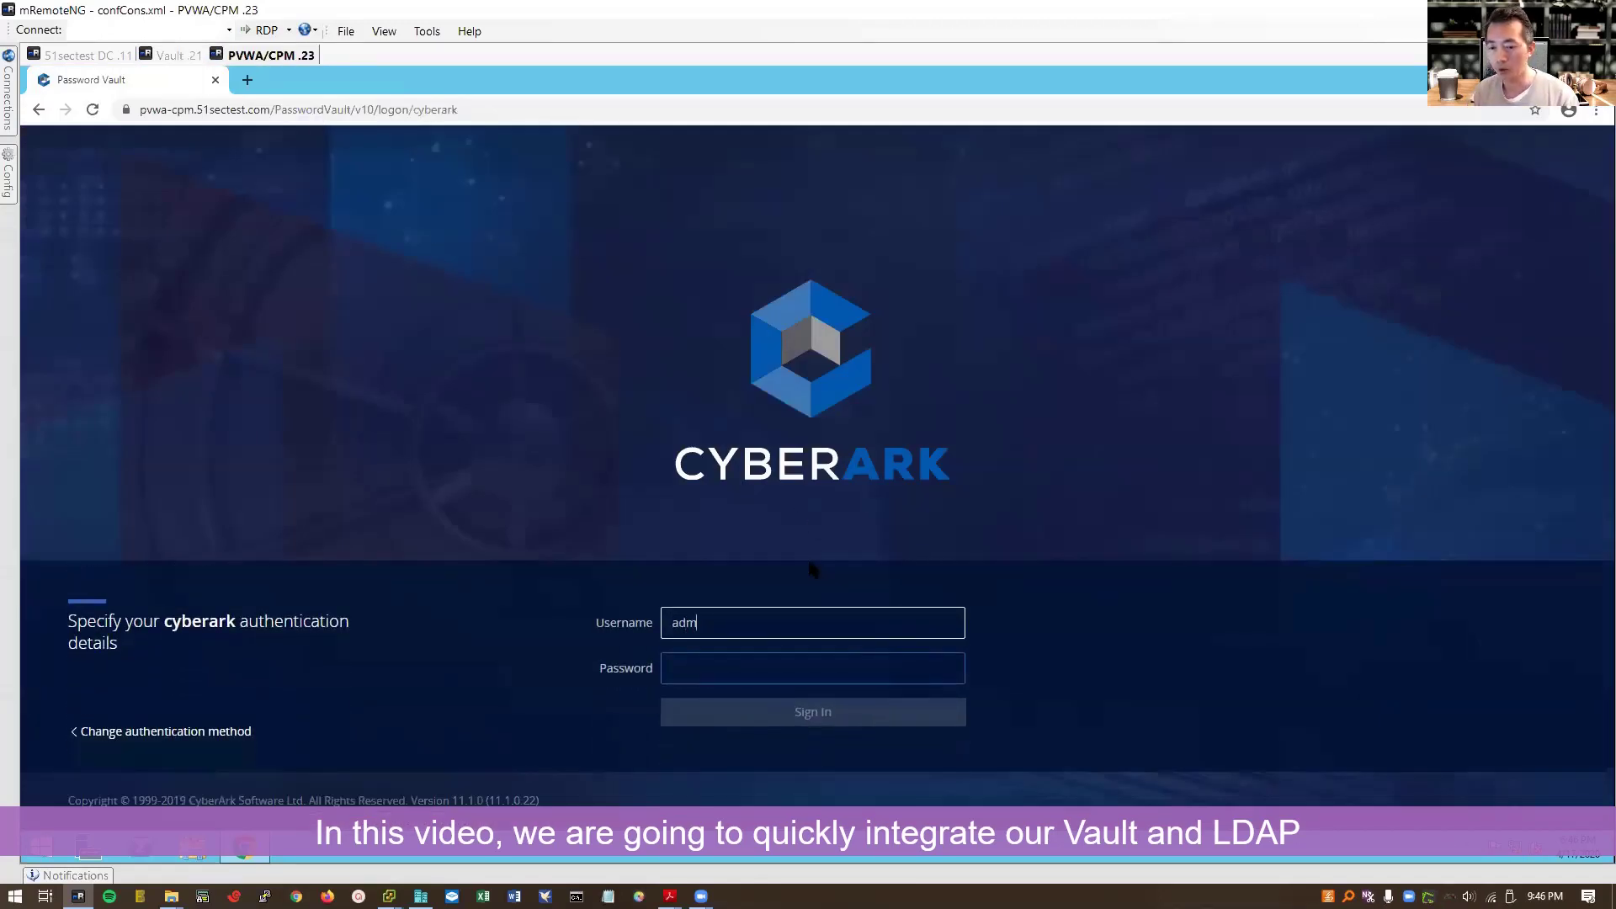
pyautogui.write('administrator')
pyautogui.press('Tab')
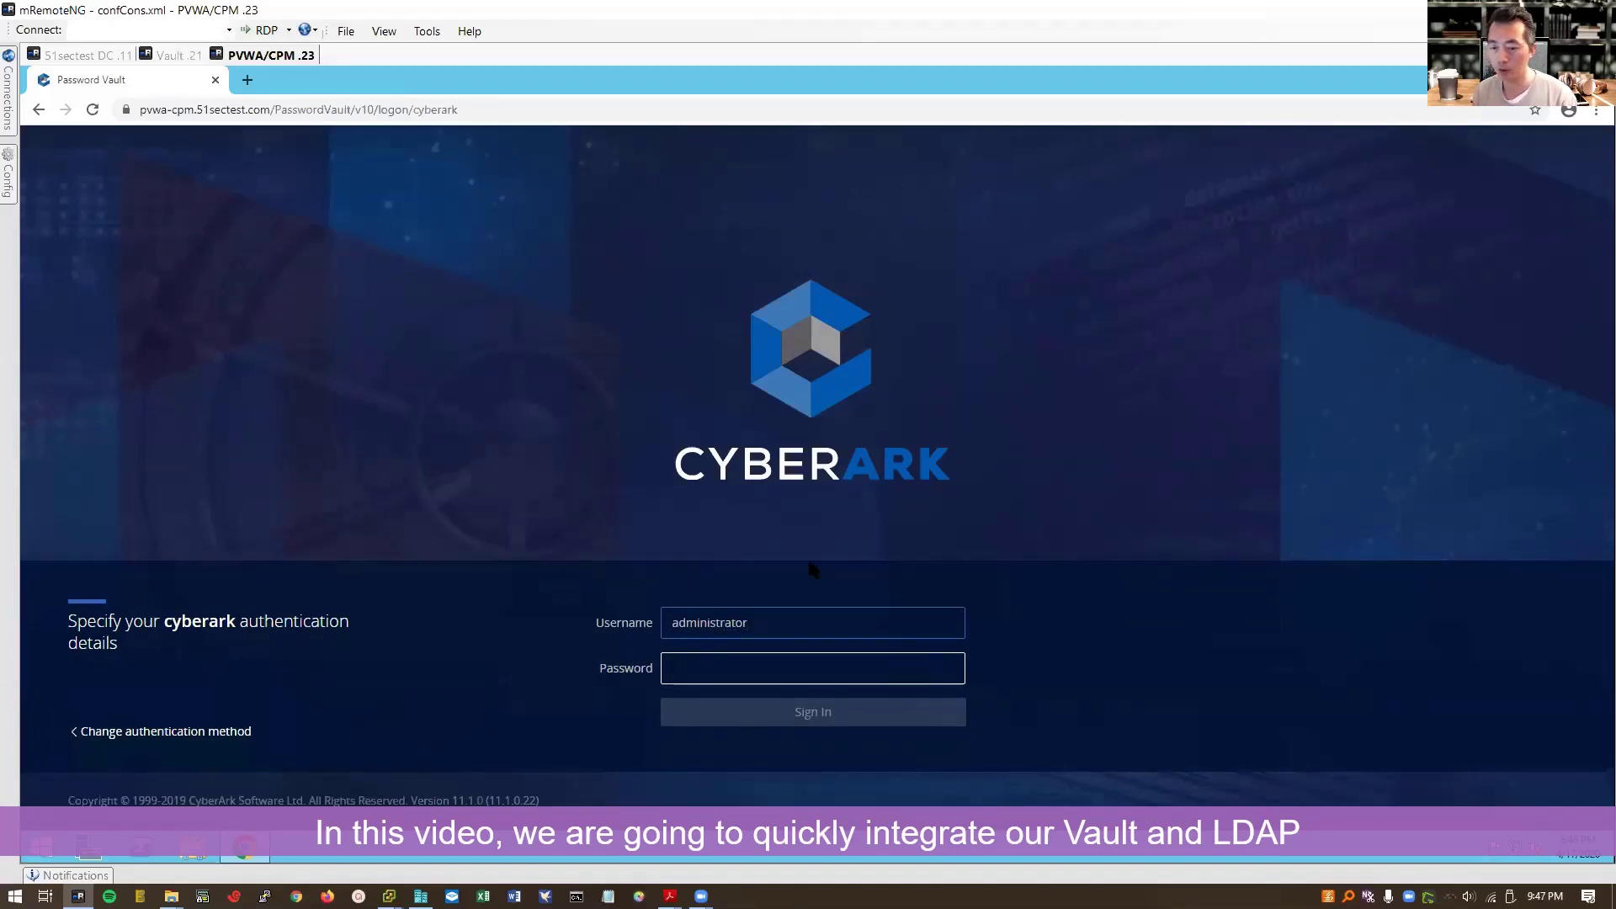
pyautogui.hotkey('ctrl', 'v')
pyautogui.press('Return')
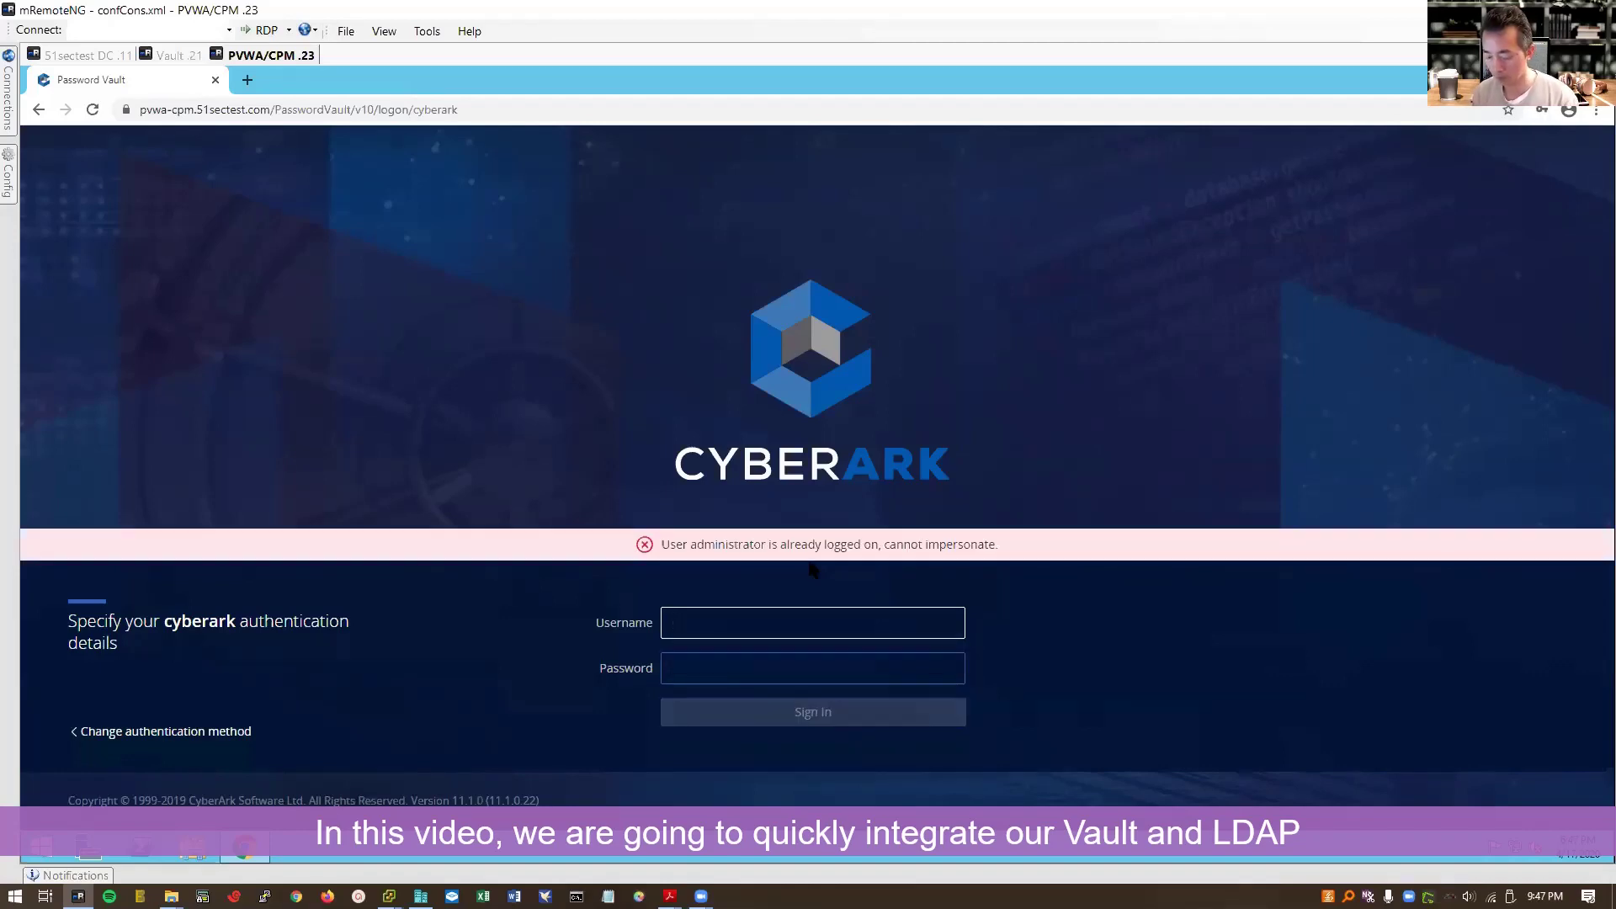
# Step: Close PrivateArk's Users and Groups dialog and sign in to PVWA again as administrator
pyautogui.click(171, 55)
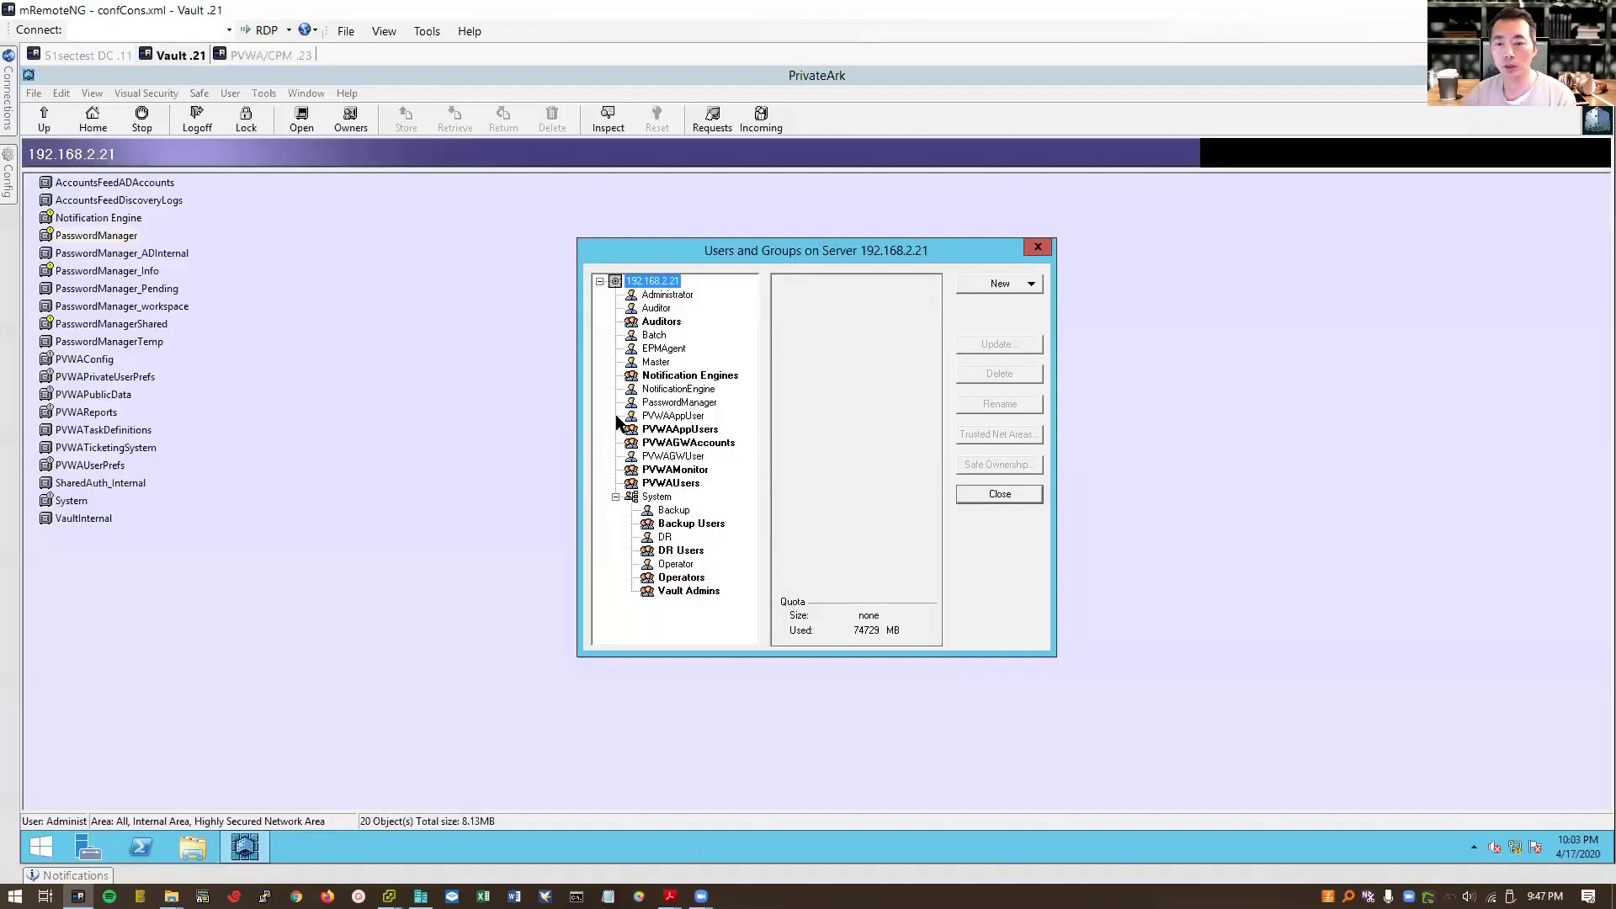
pyautogui.click(1000, 494)
pyautogui.click(270, 55)
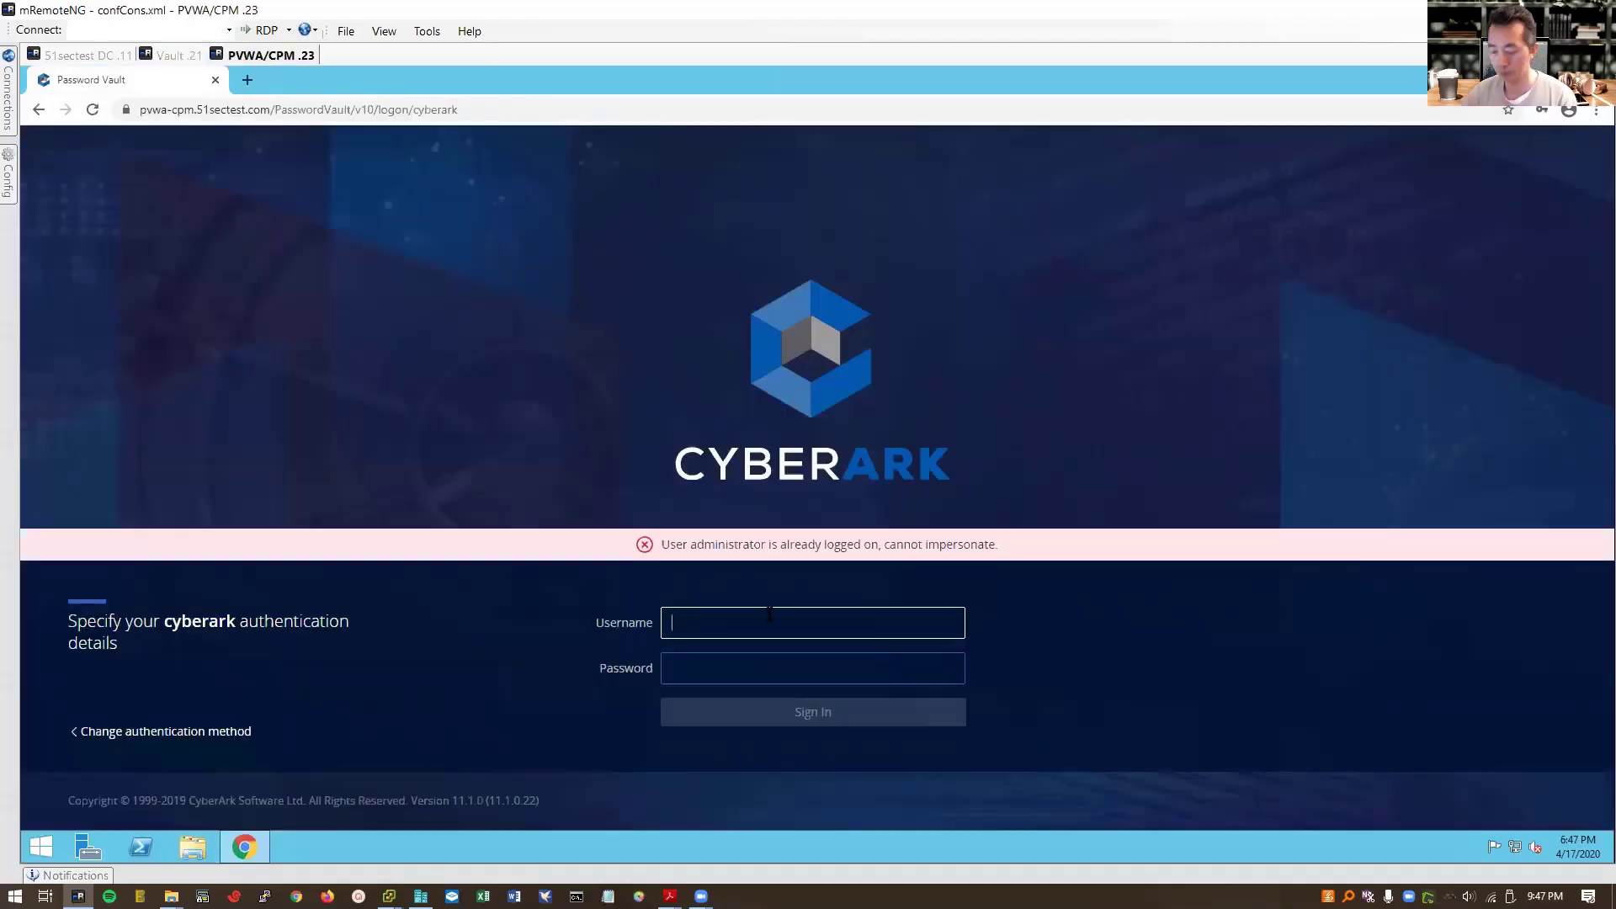
pyautogui.write('administrator')
pyautogui.press('Tab')
pyautogui.hotkey('ctrl', 'v')
pyautogui.press('Return')
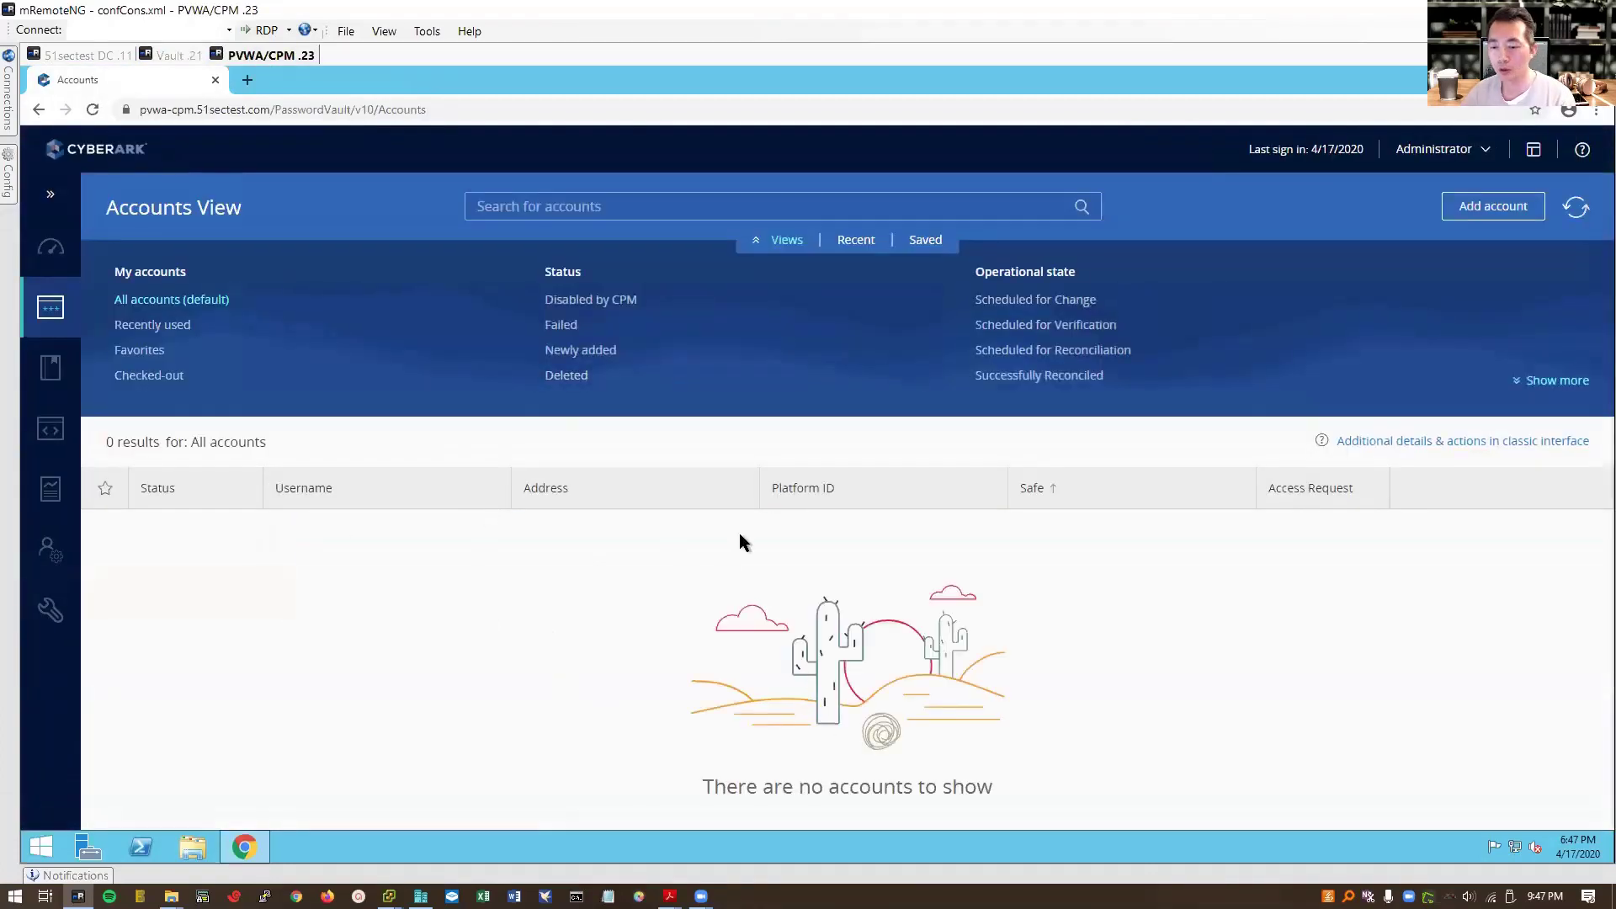
# Step: Start a new LDAP Integration domain named 51sectest.com with SSL turned off
pyautogui.click(51, 247)
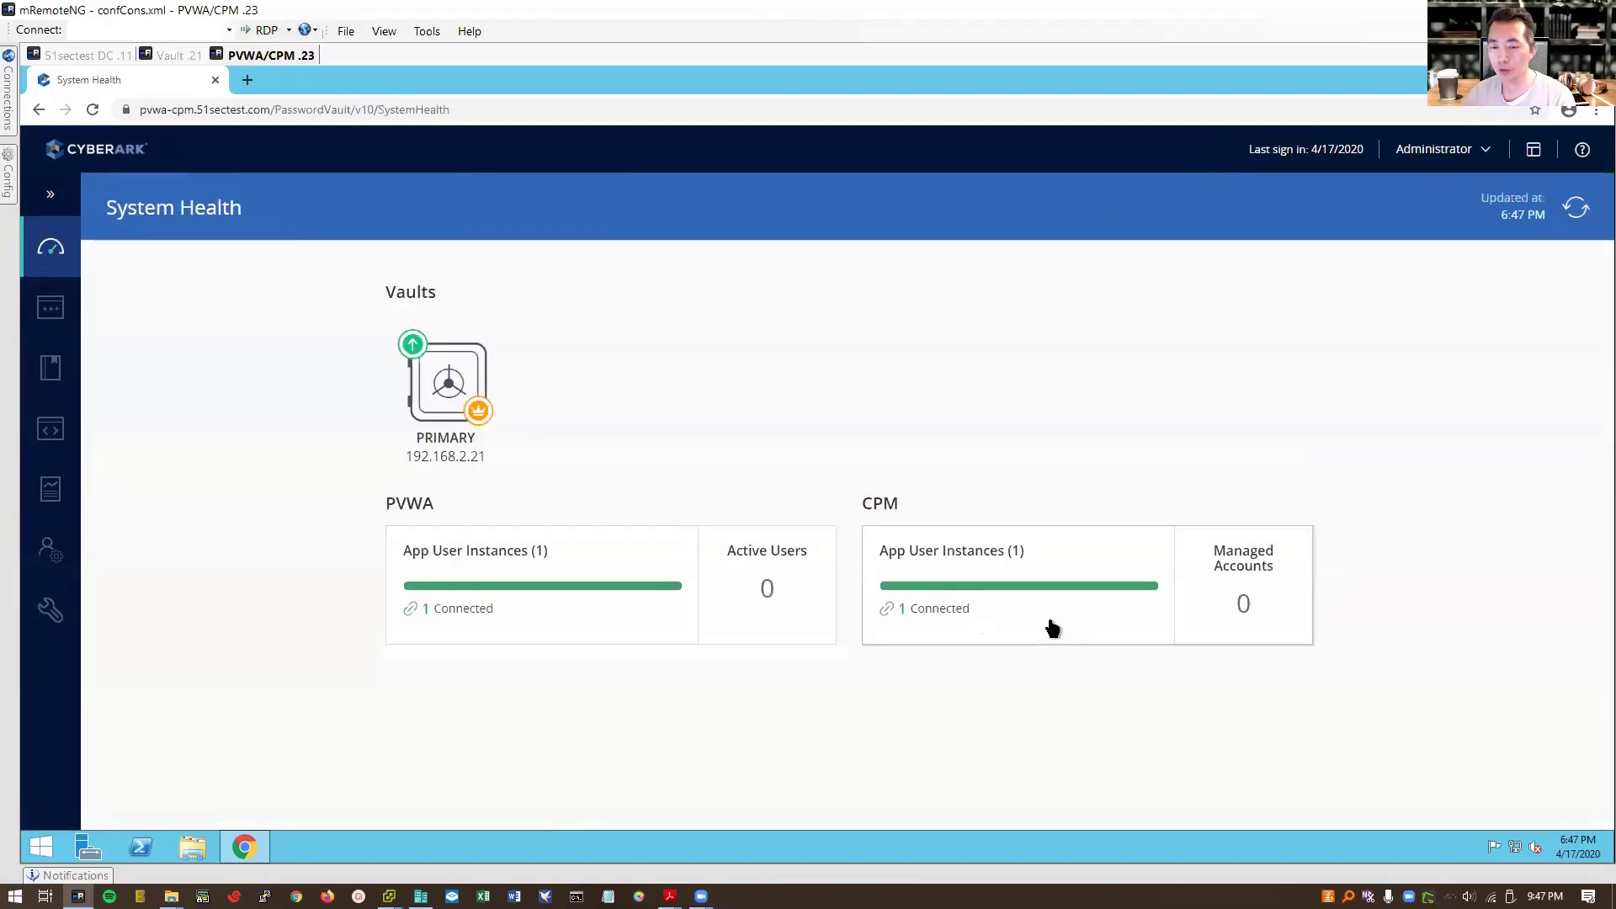
pyautogui.click(62, 550)
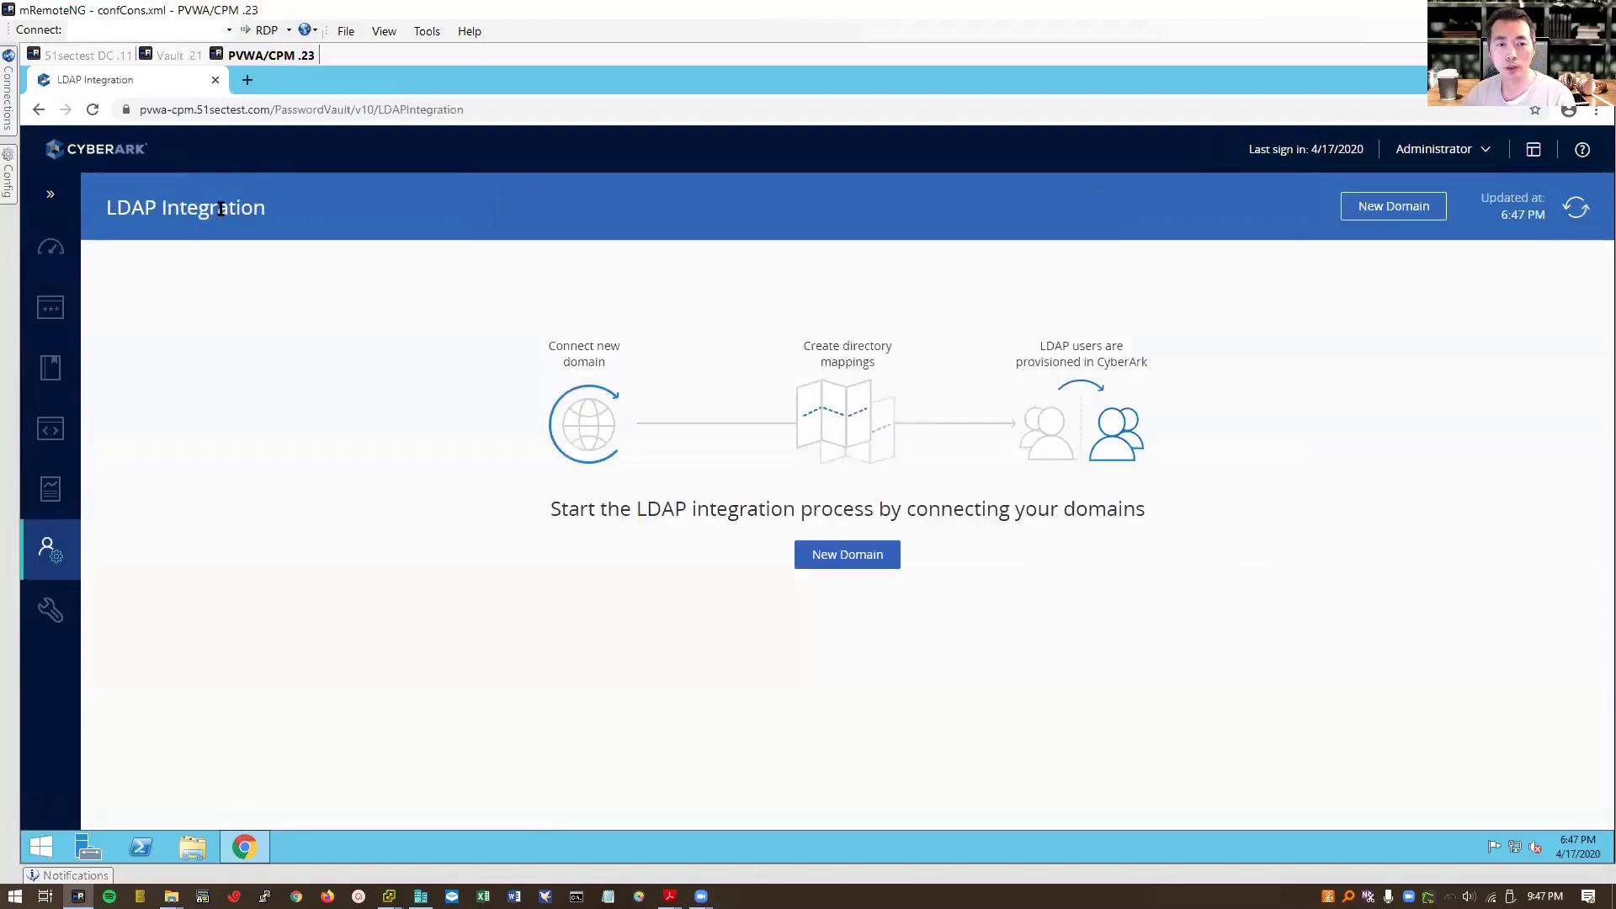
pyautogui.click(842, 556)
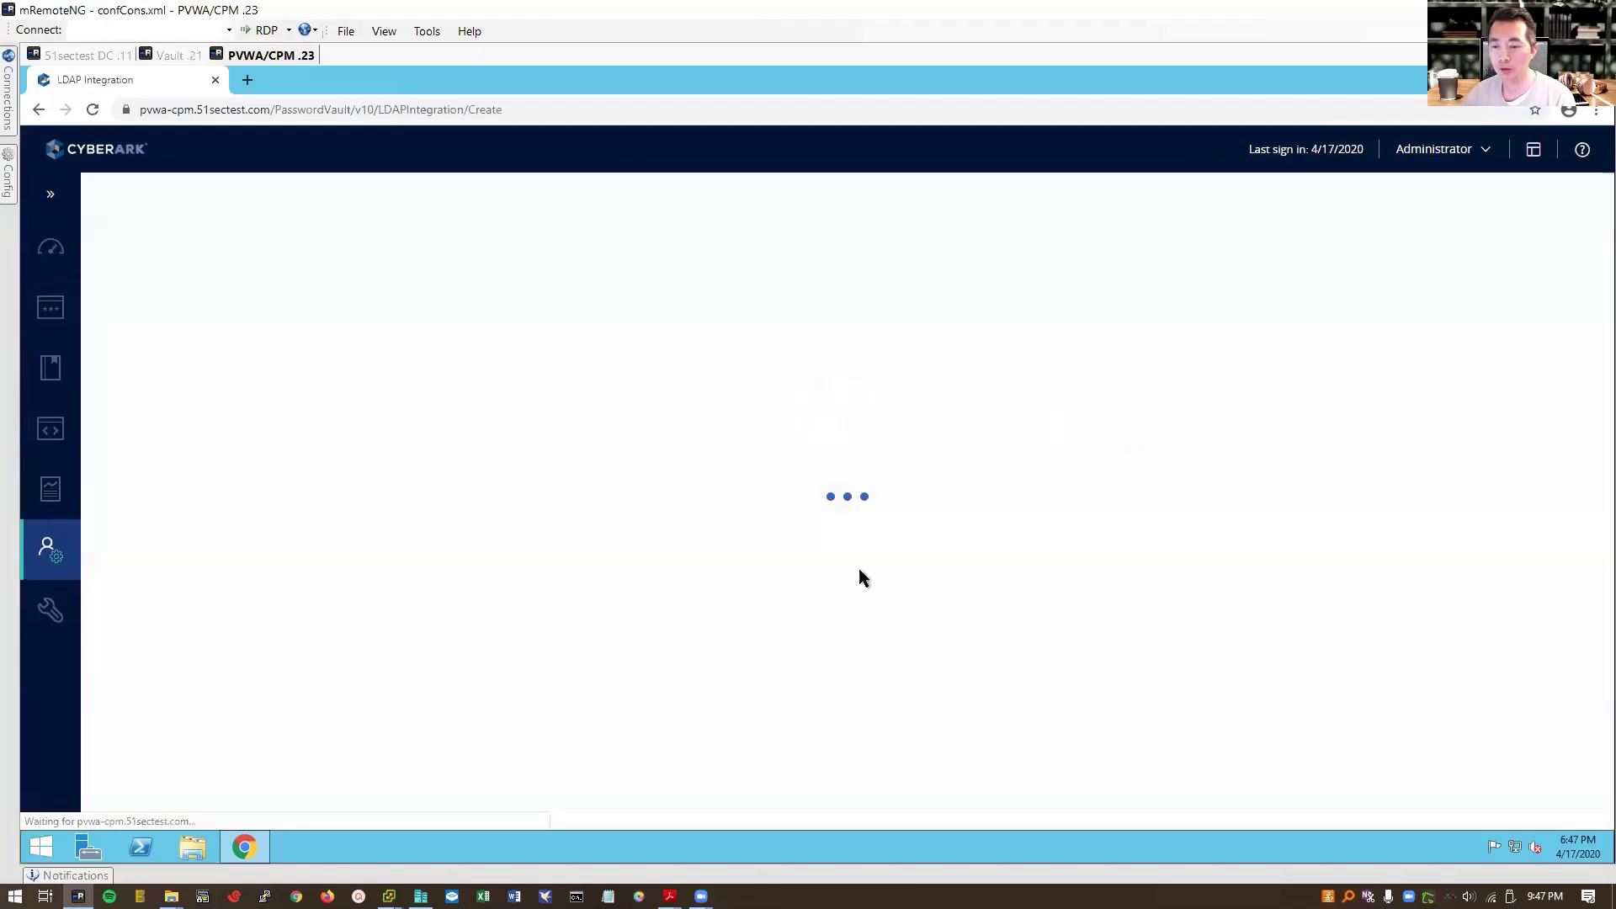
pyautogui.click(51, 195)
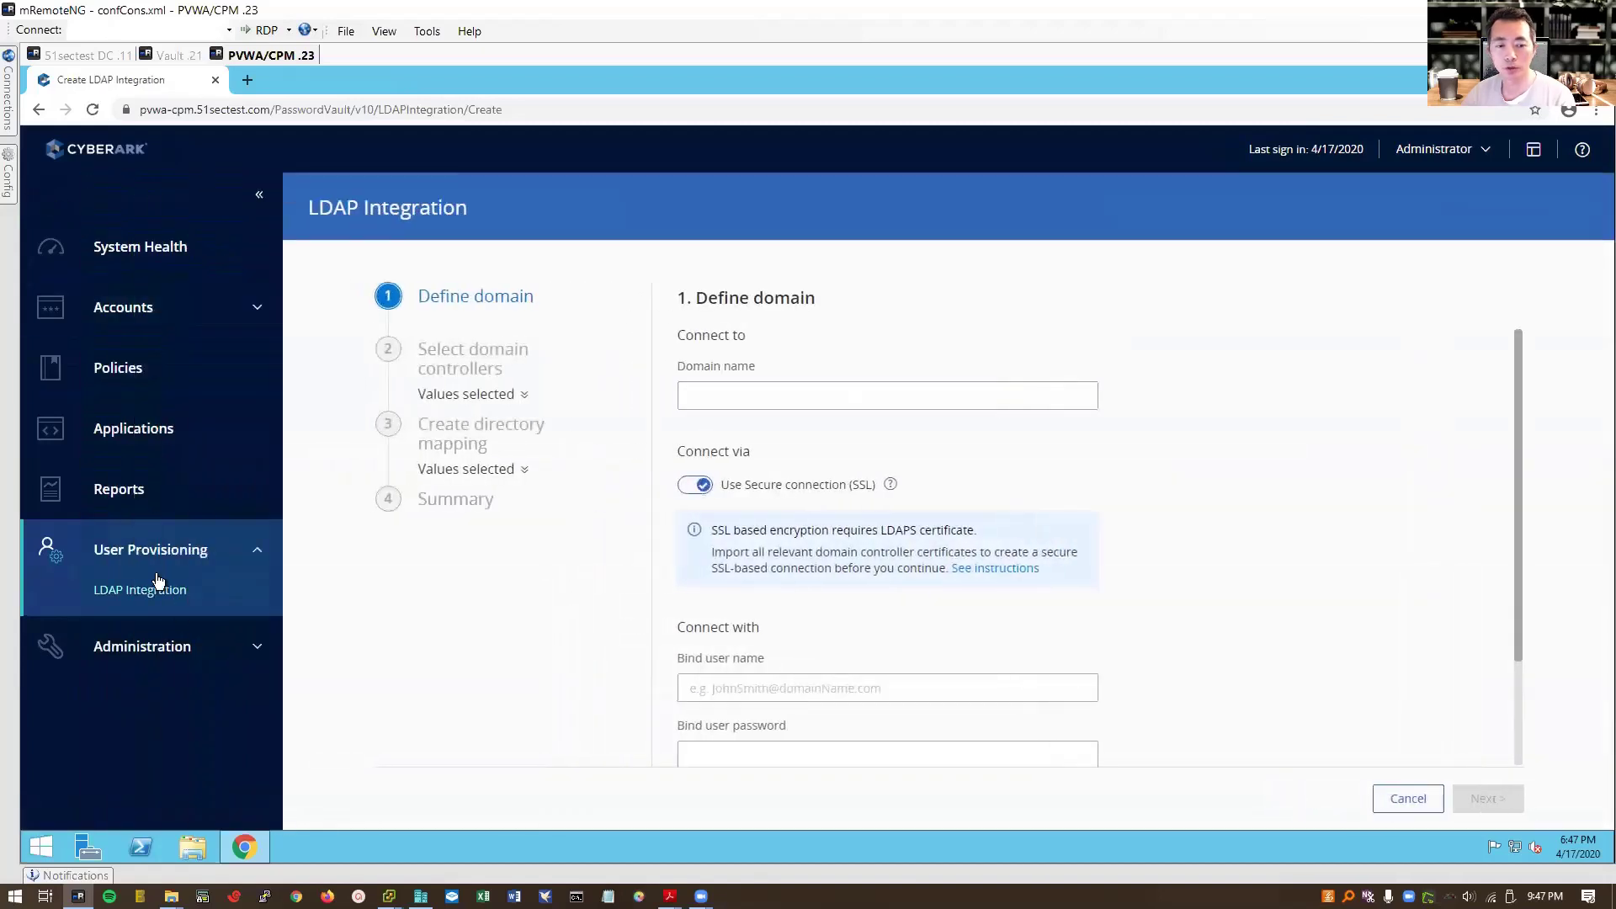
pyautogui.click(825, 400)
pyautogui.write('51sectest.com')
pyautogui.click(695, 485)
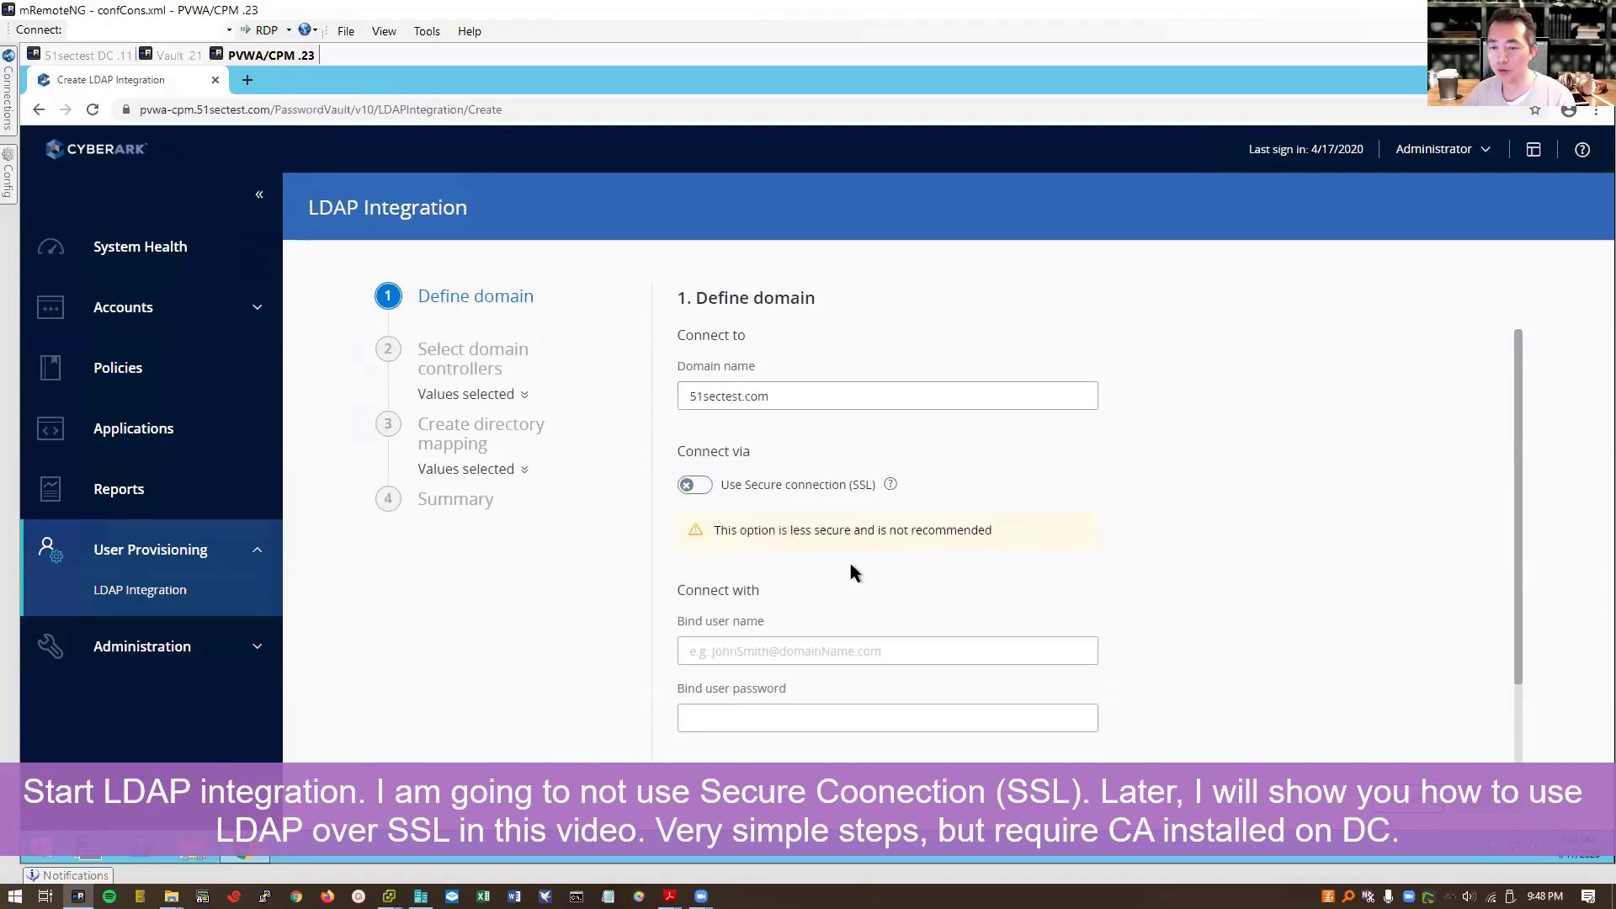
# Step: Enter the bind user and password and base context dc=51sectest,dc=com, then submit the domain
pyautogui.click(827, 648)
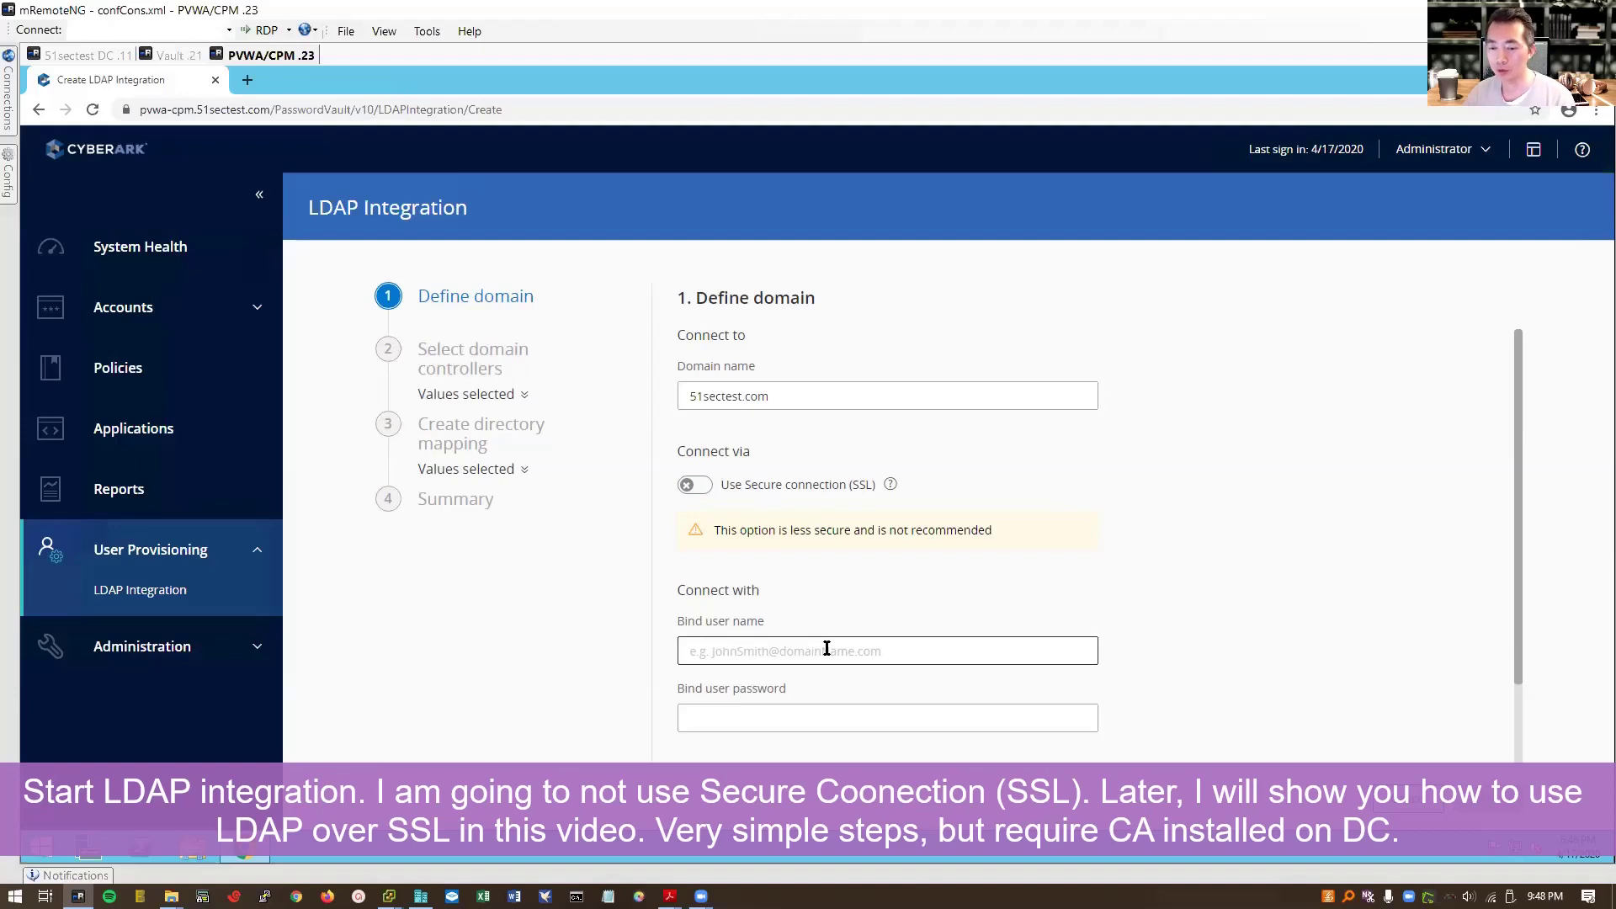
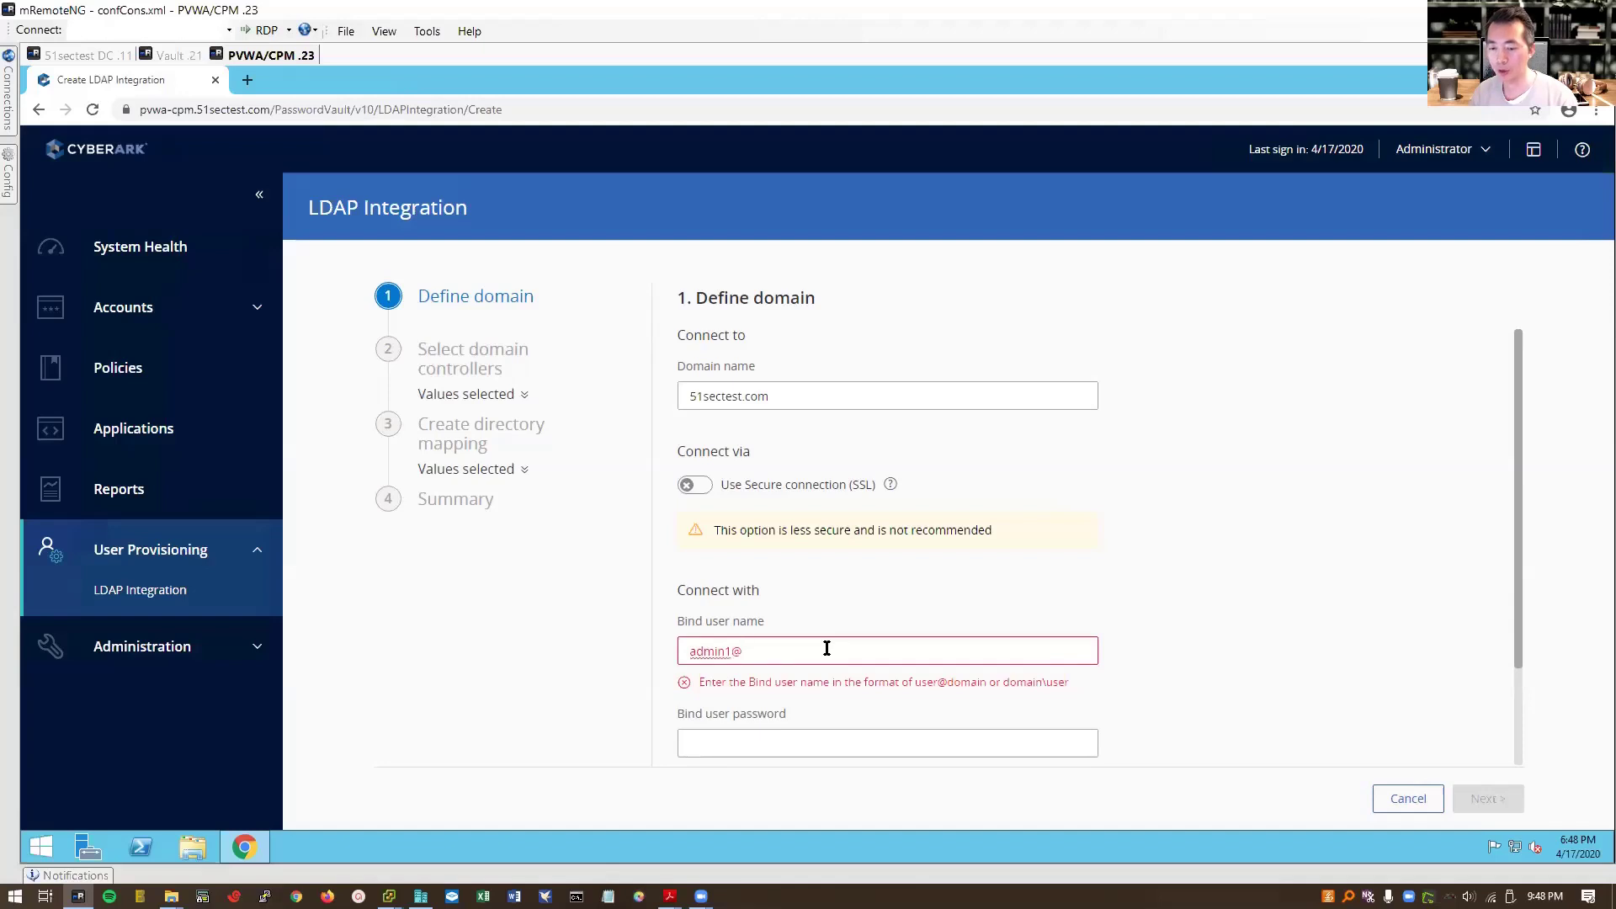
pyautogui.press('Tab')
pyautogui.press('Tab')
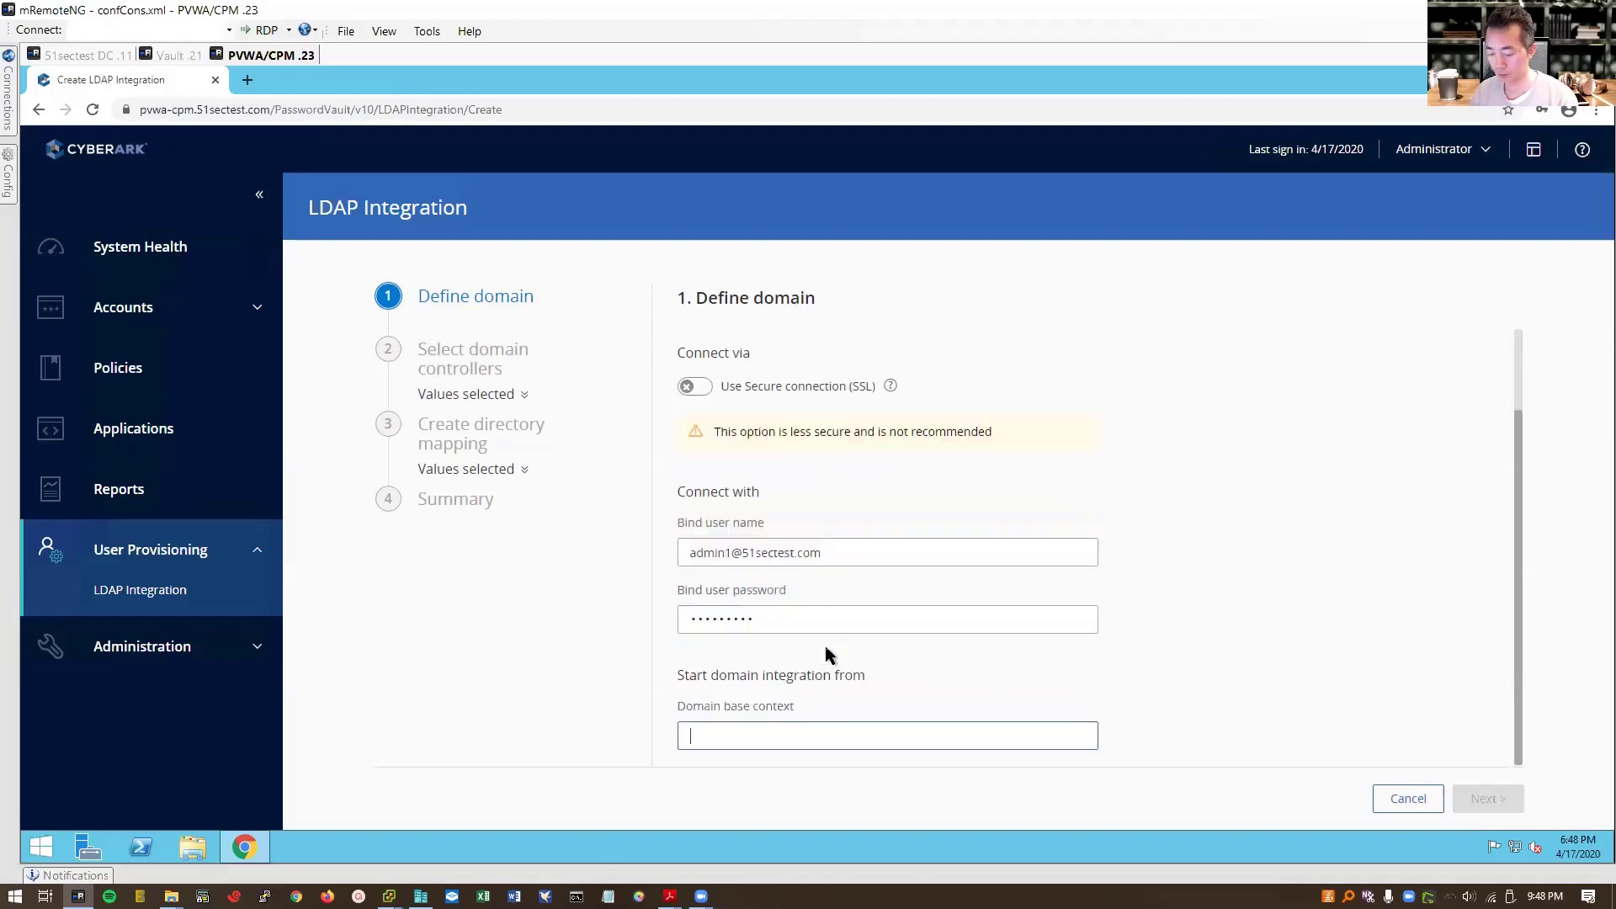
pyautogui.press('BackSpace')
pyautogui.press('BackSpace')
pyautogui.press('BackSpace')
pyautogui.press('BackSpace')
pyautogui.press('Return')
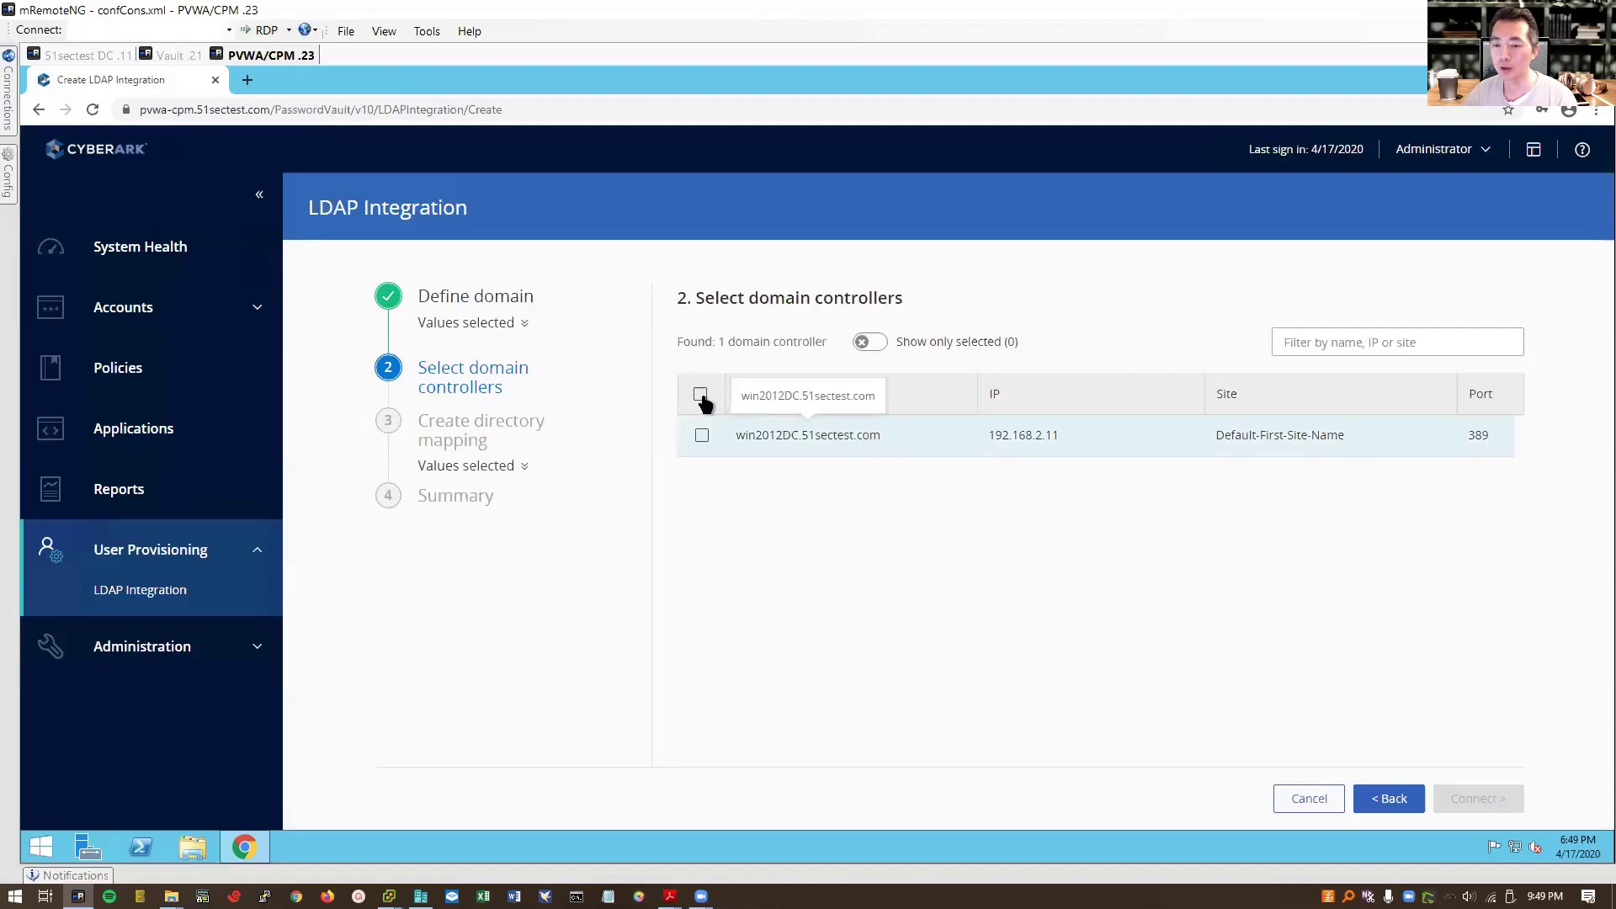
# Step: Select domain controller win2012DC.51sectest.com and connect to it
pyautogui.click(701, 396)
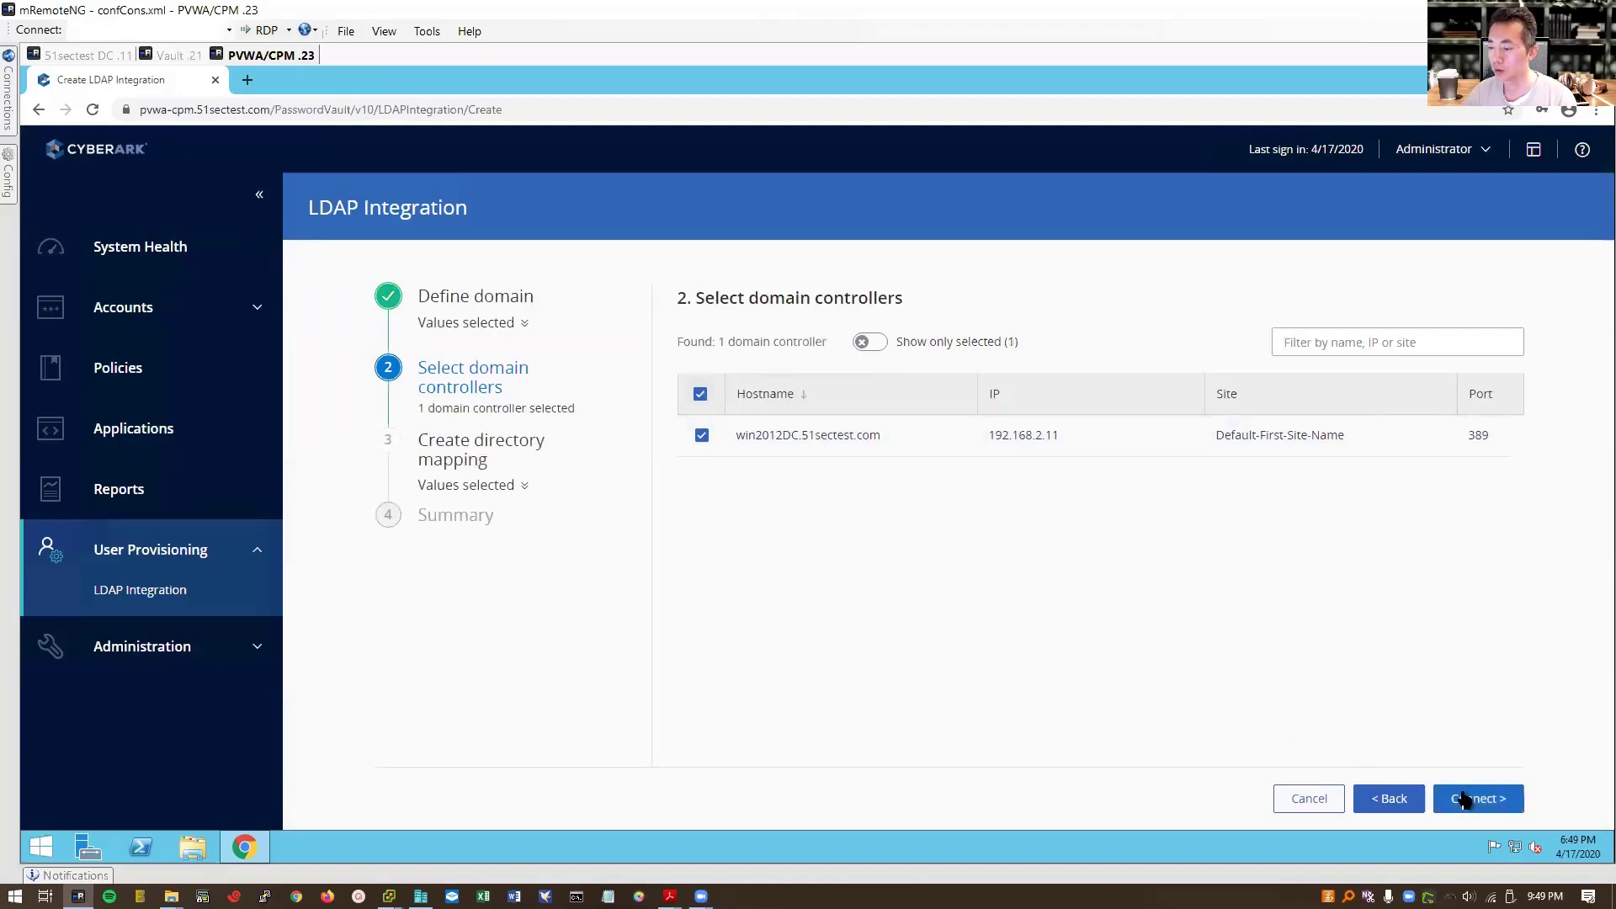
pyautogui.click(1469, 798)
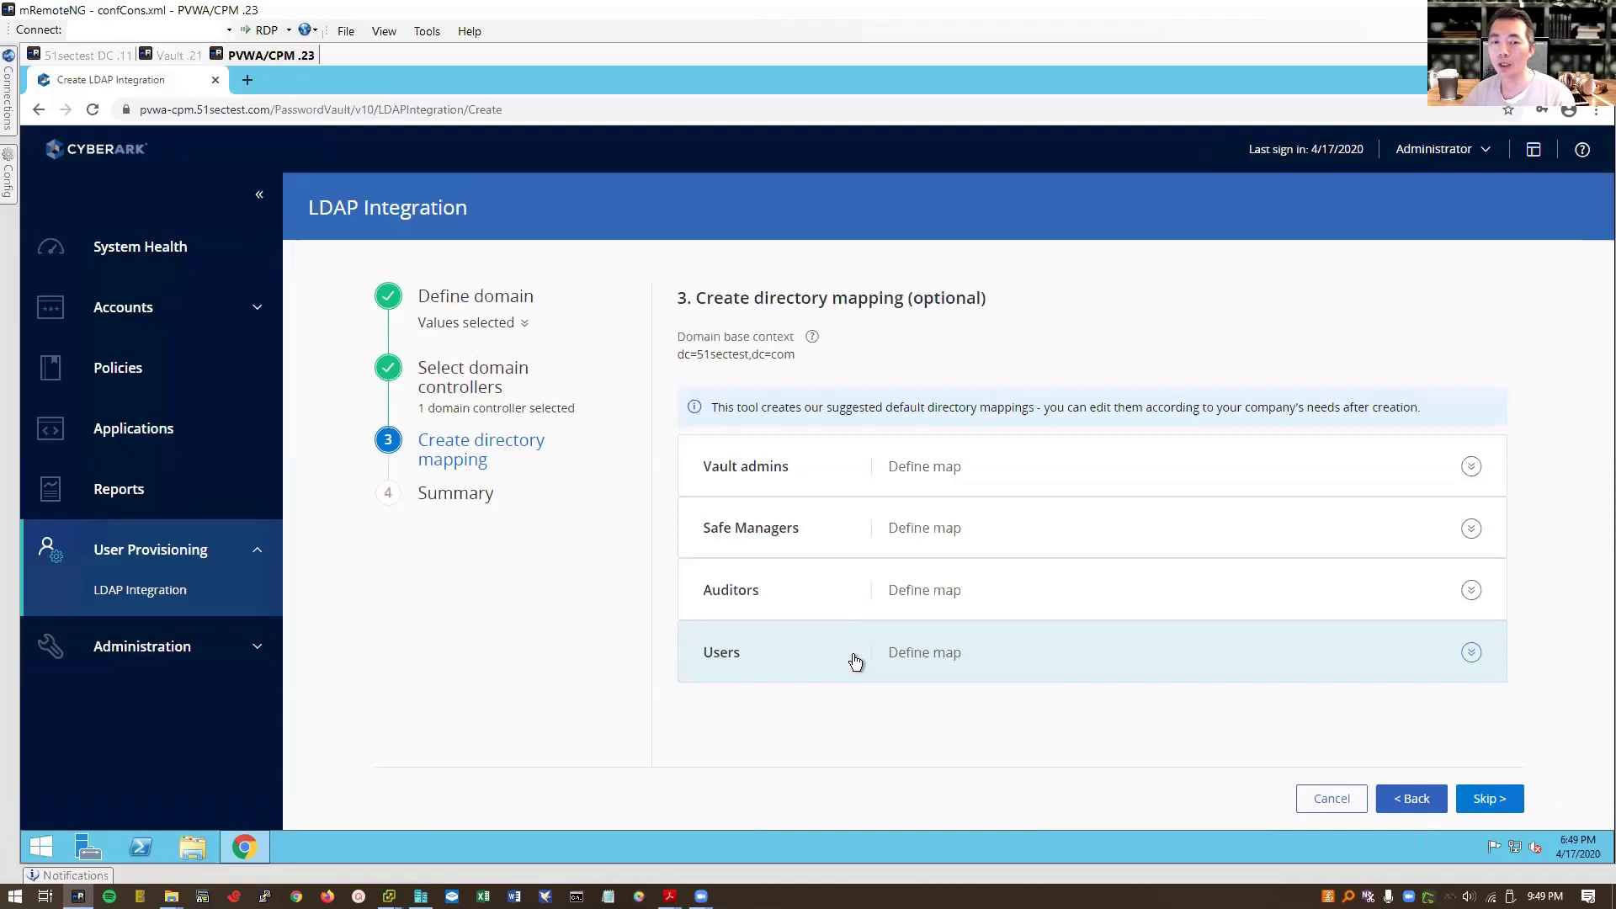
# Step: Map Vault admins to CyberArk Vault Admins and Safe Managers to CyberArk Safe Managers
pyautogui.click(930, 493)
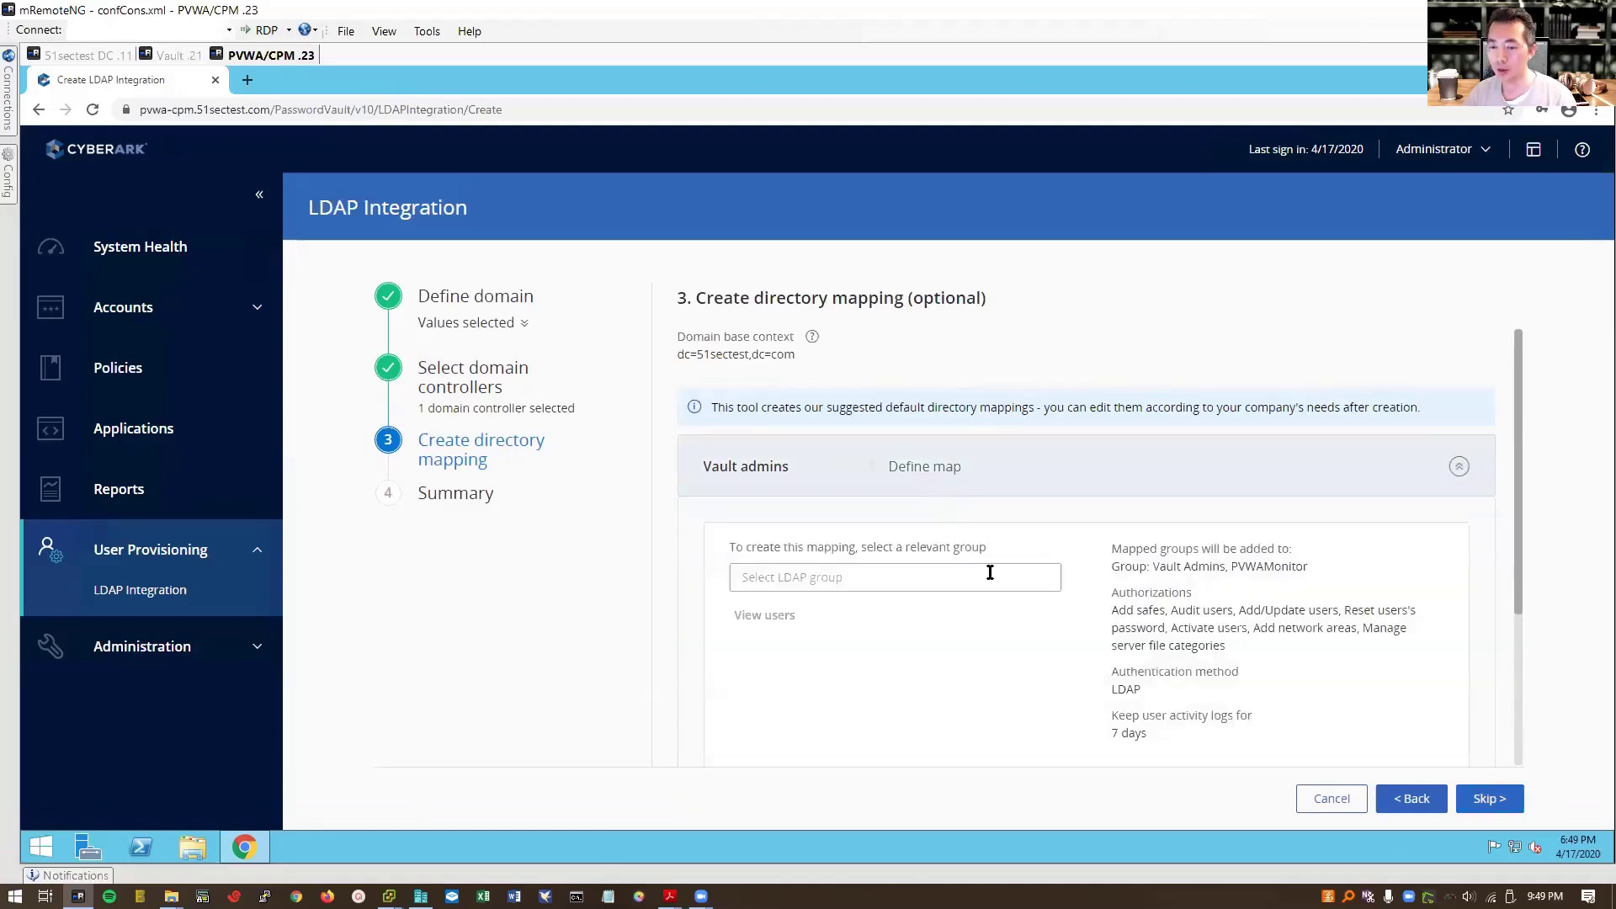
pyautogui.scroll(-1, 990, 572)
pyautogui.click(950, 495)
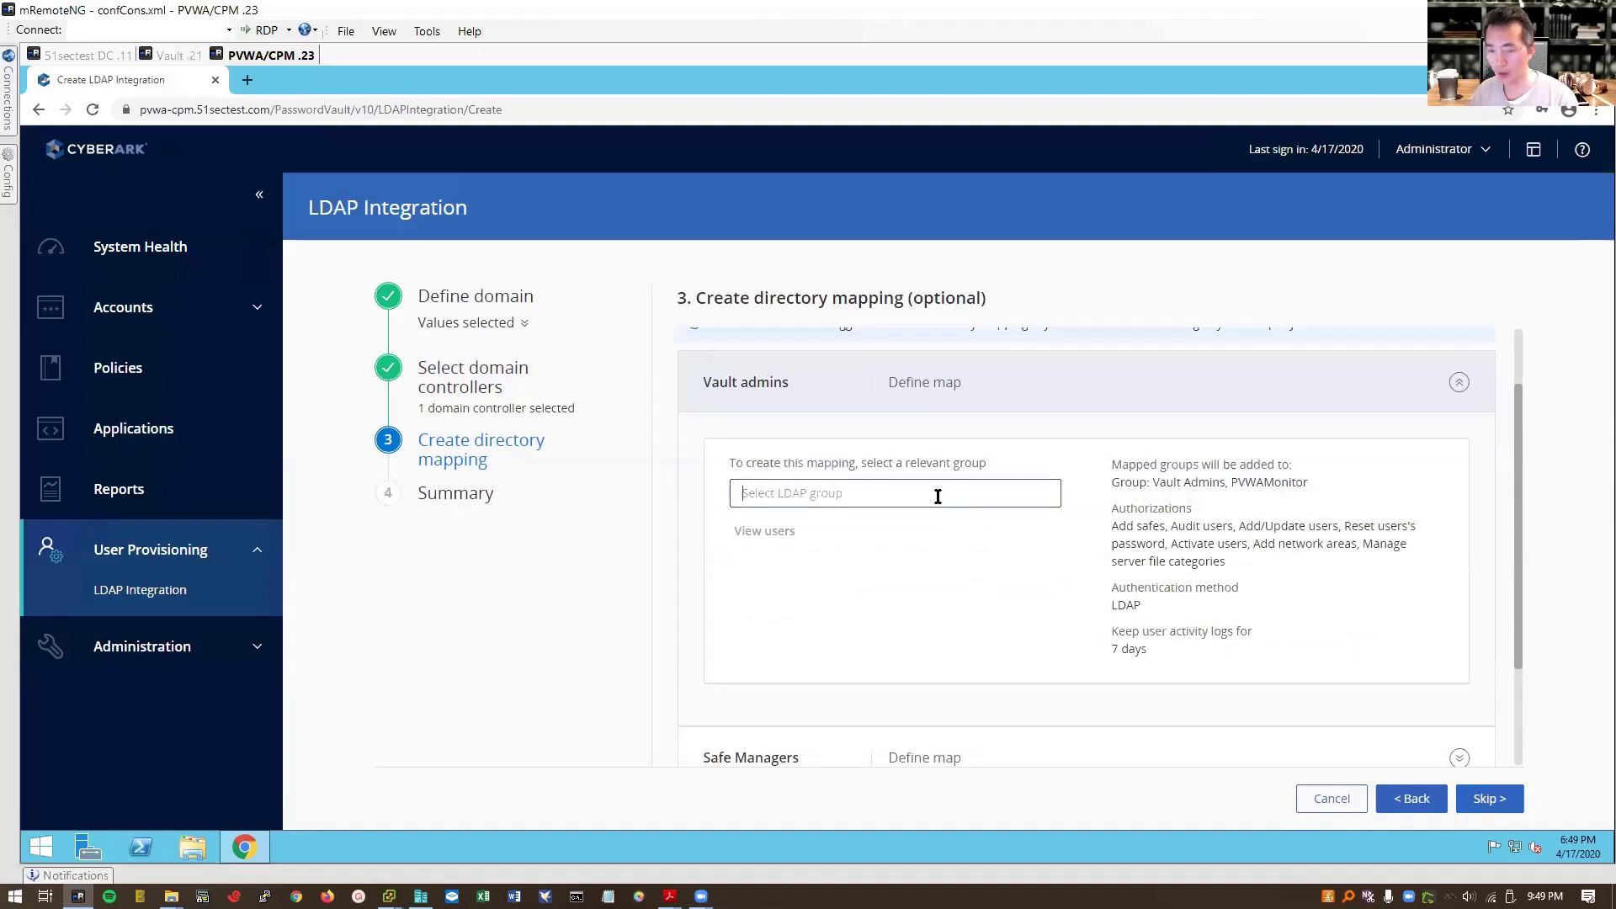
pyautogui.write('admin')
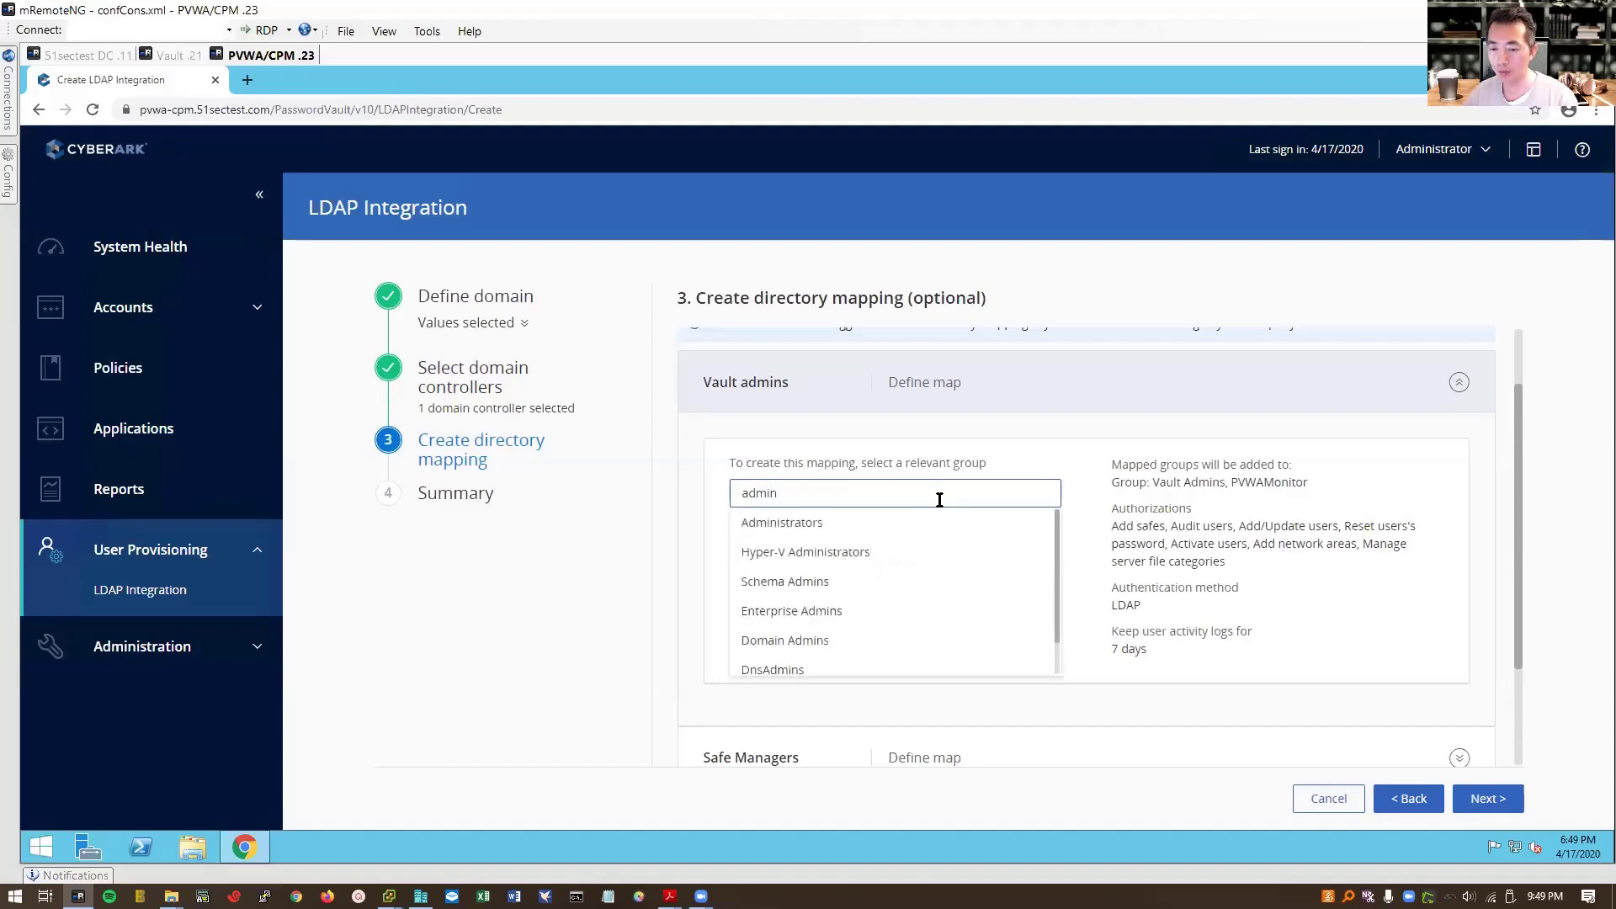
pyautogui.scroll(-1, 947, 581)
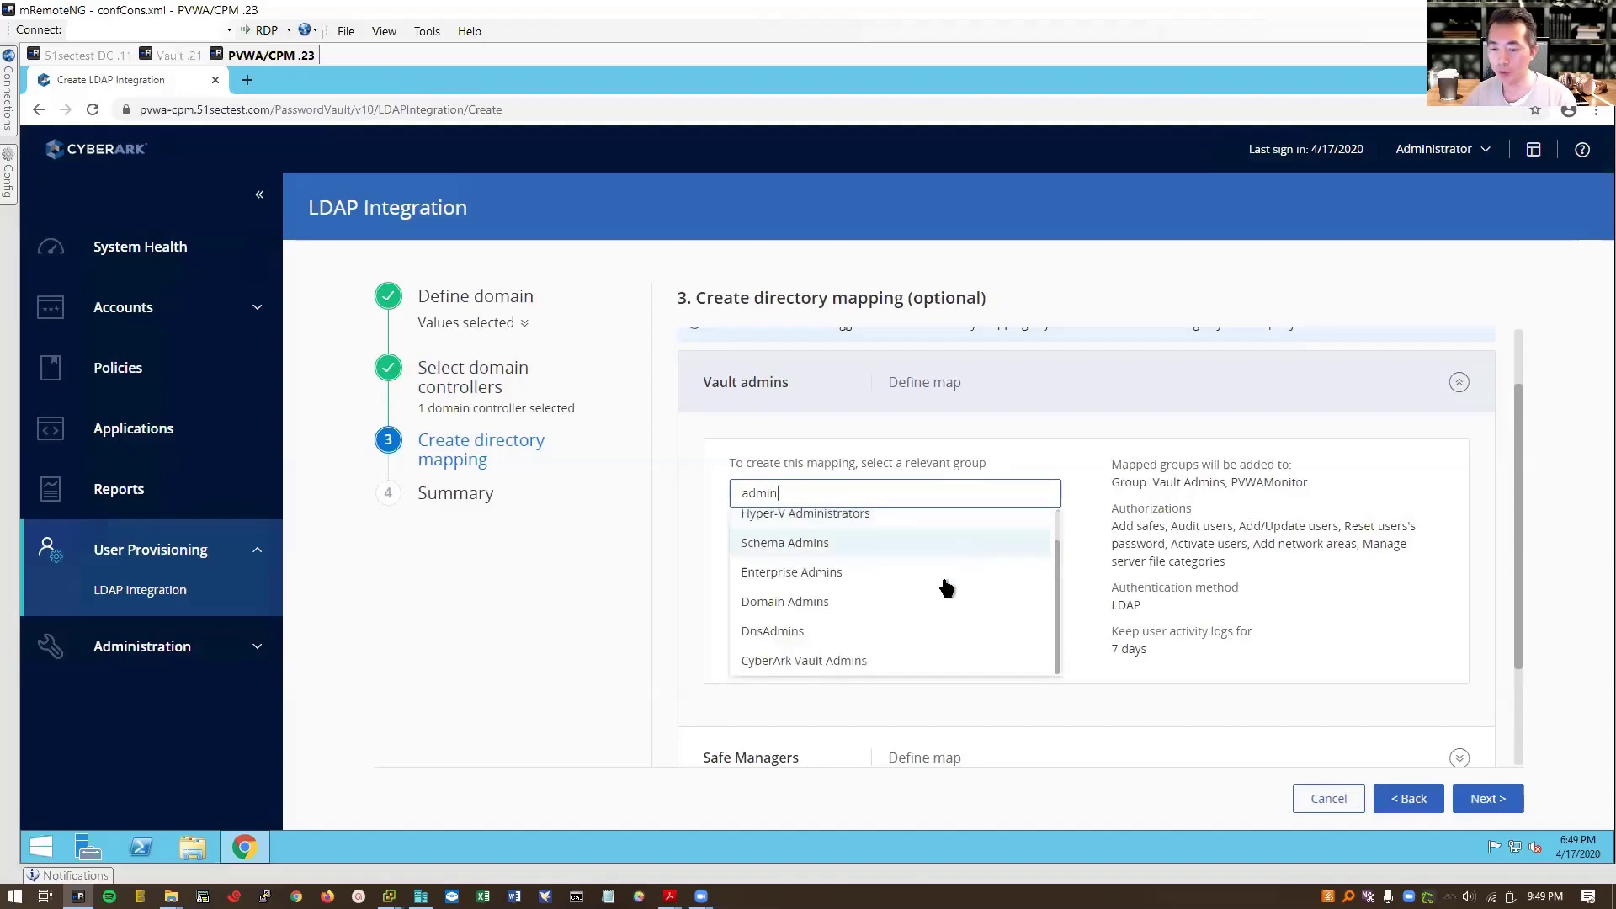
pyautogui.click(878, 664)
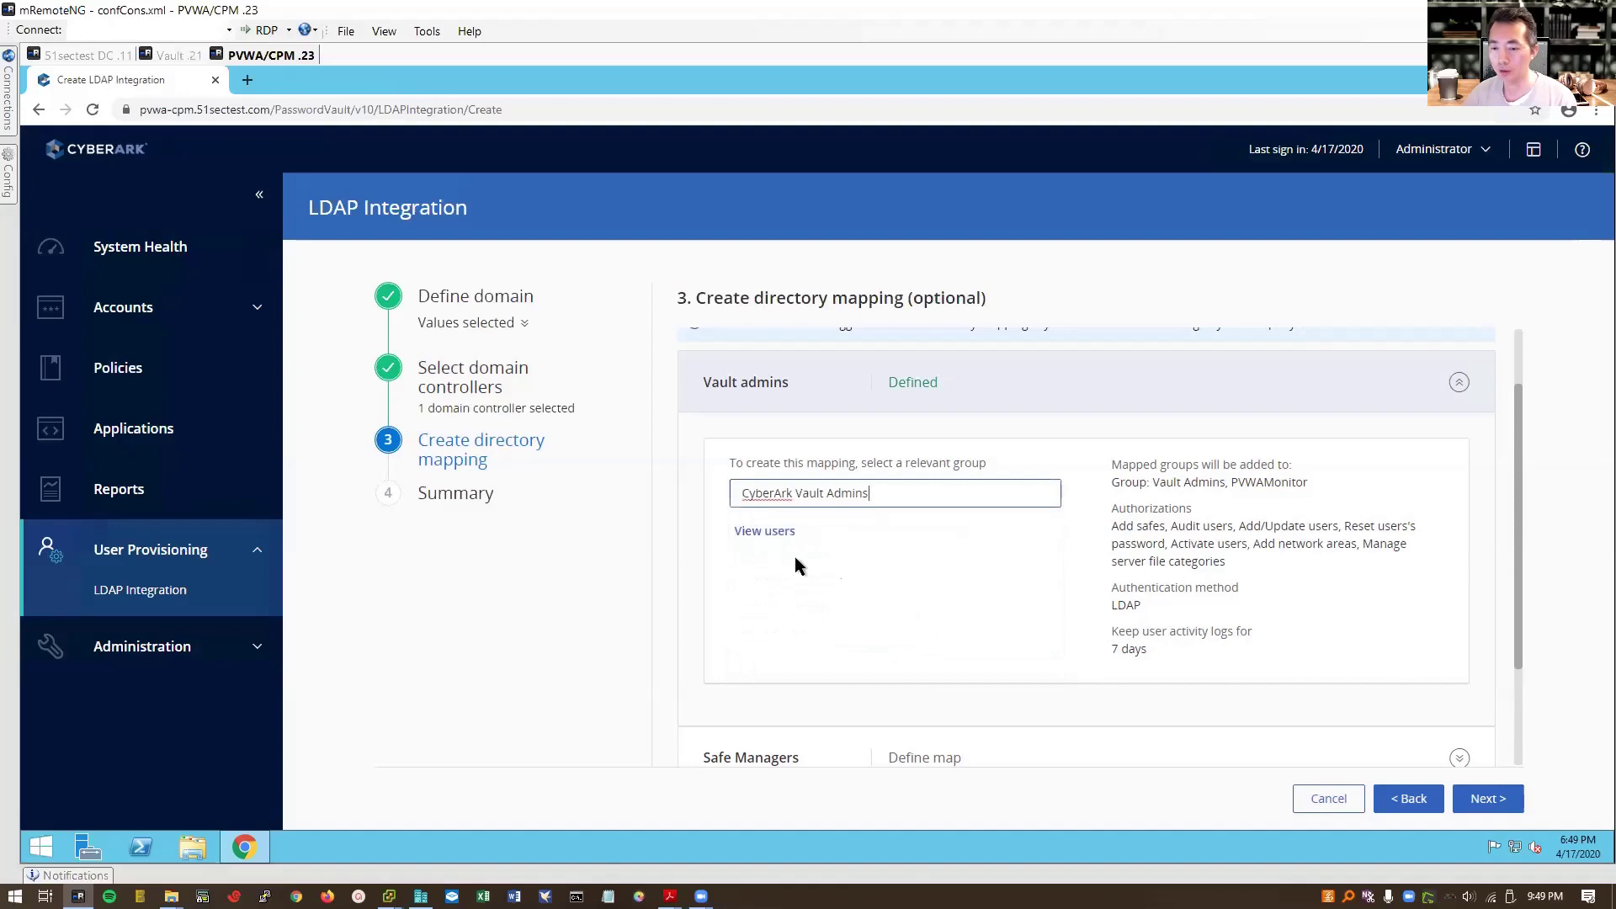
pyautogui.scroll(-2, 1021, 449)
pyautogui.click(966, 544)
pyautogui.click(896, 441)
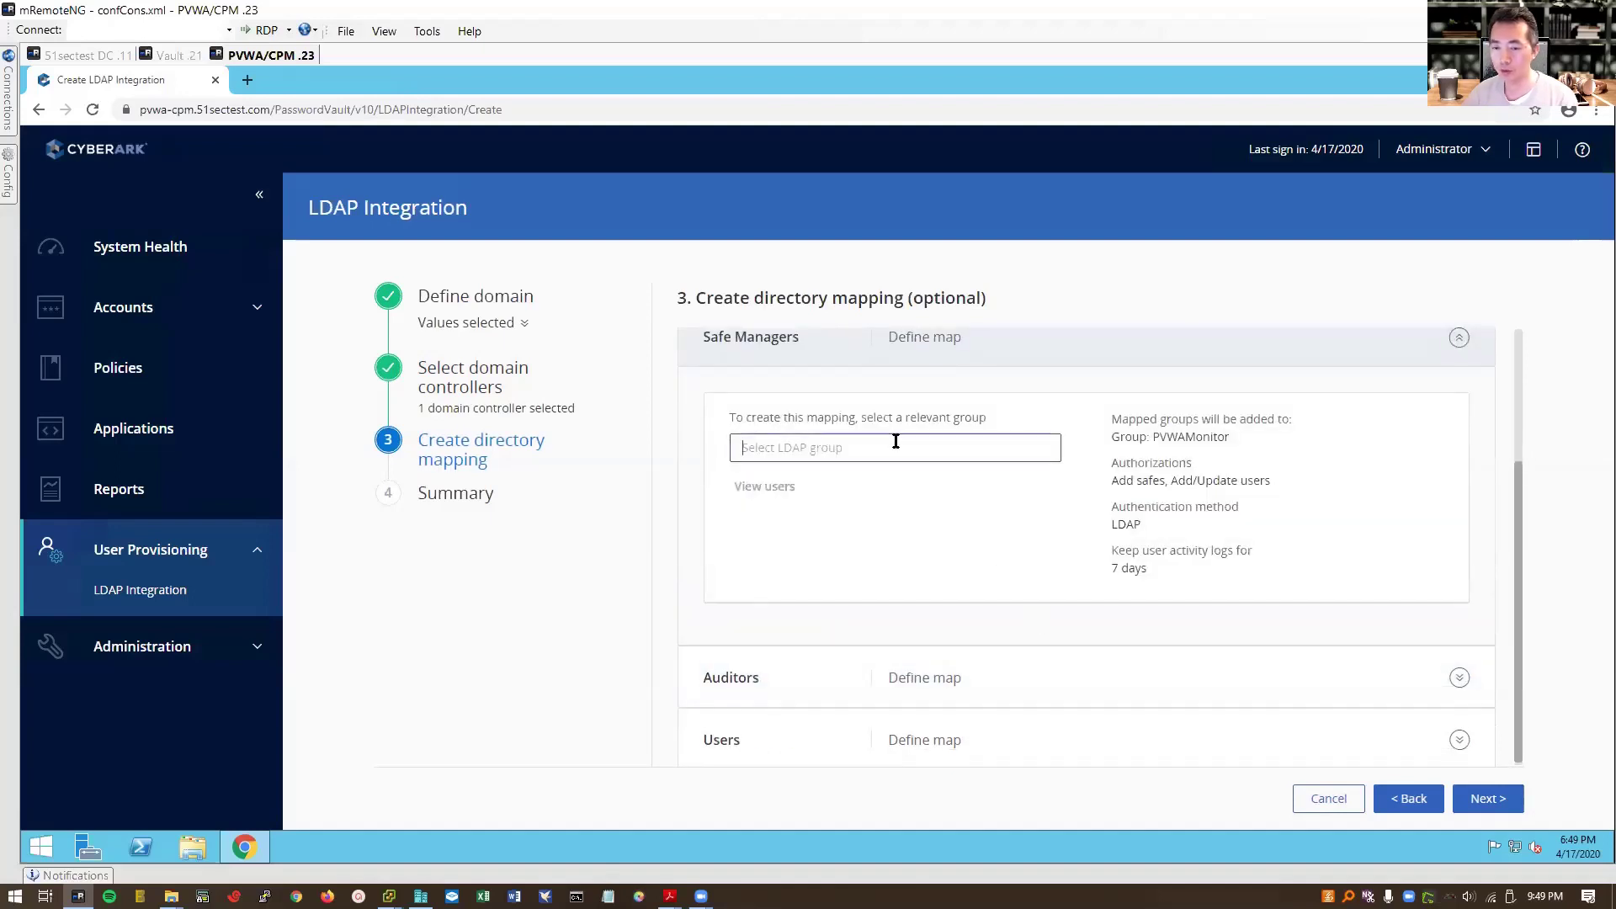
pyautogui.write('Cyber')
pyautogui.click(919, 542)
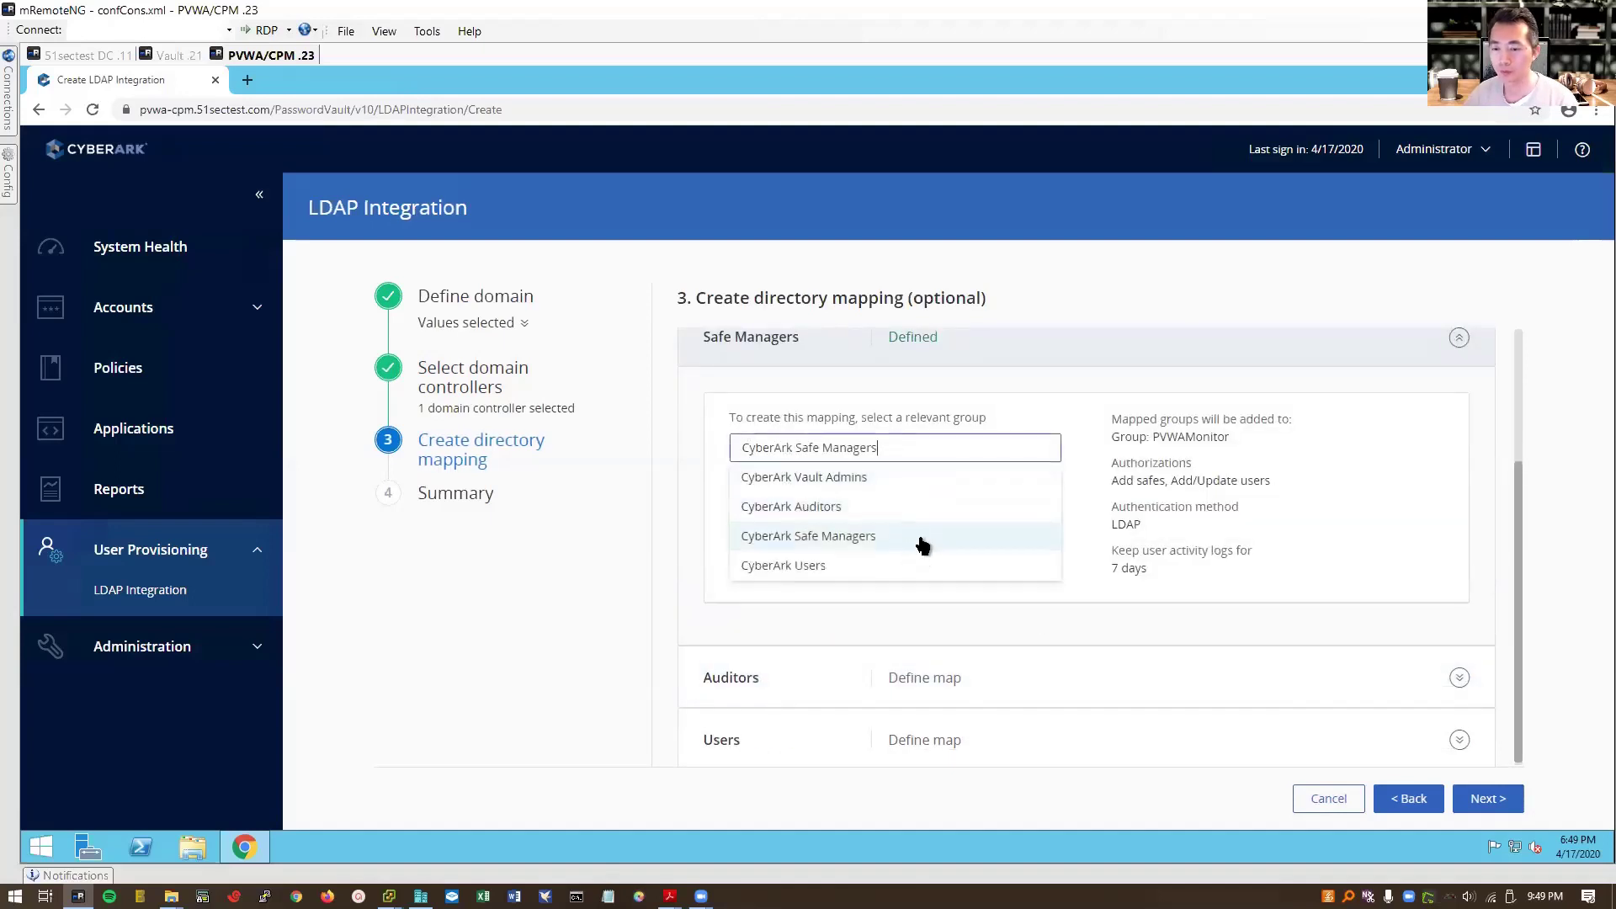
# Step: Map Auditors and Users to CyberArk Auditors and CyberArk Users, check the users list, and continue to the summary
pyautogui.click(882, 678)
pyautogui.click(829, 505)
pyautogui.write('Cyber')
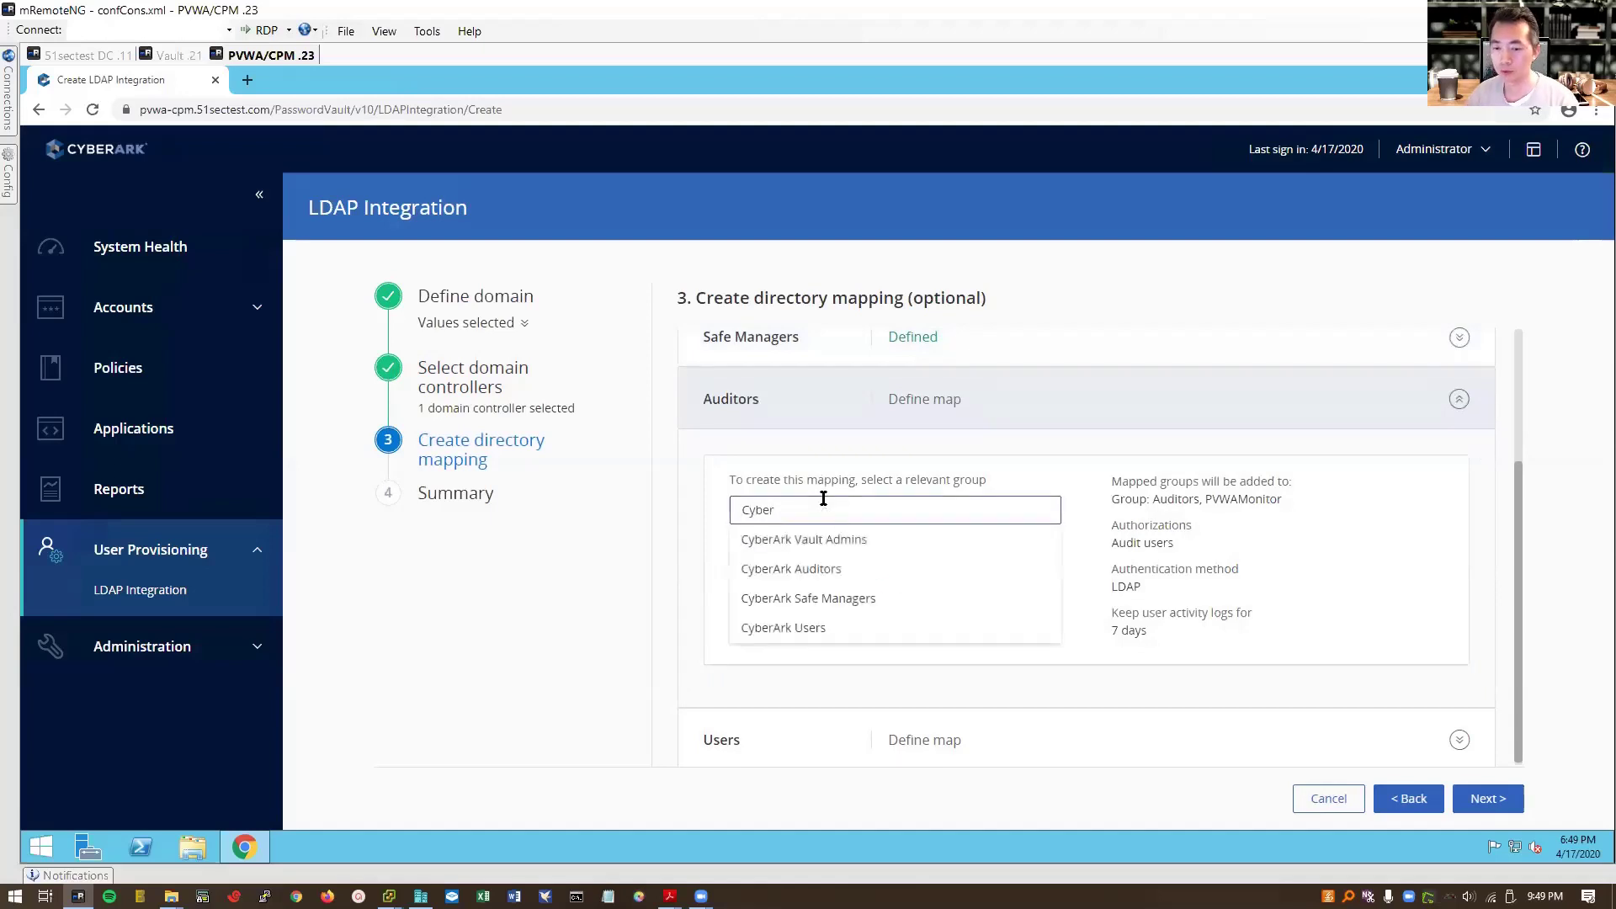
pyautogui.click(874, 568)
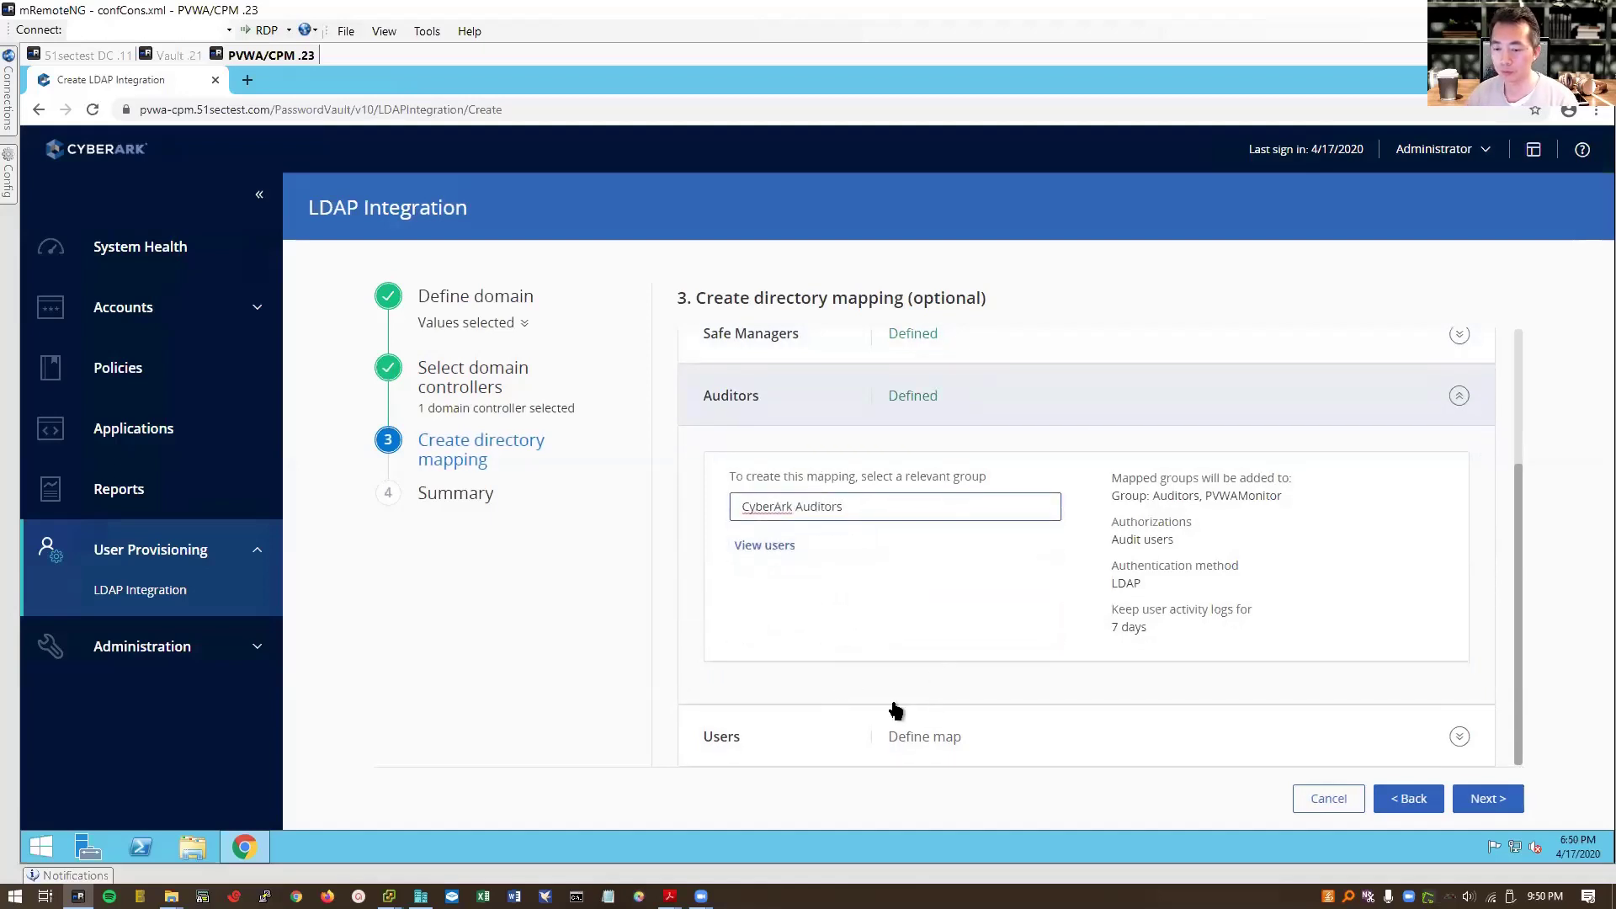
pyautogui.click(838, 716)
pyautogui.click(856, 616)
pyautogui.write('Cyber')
pyautogui.click(808, 729)
pyautogui.click(762, 652)
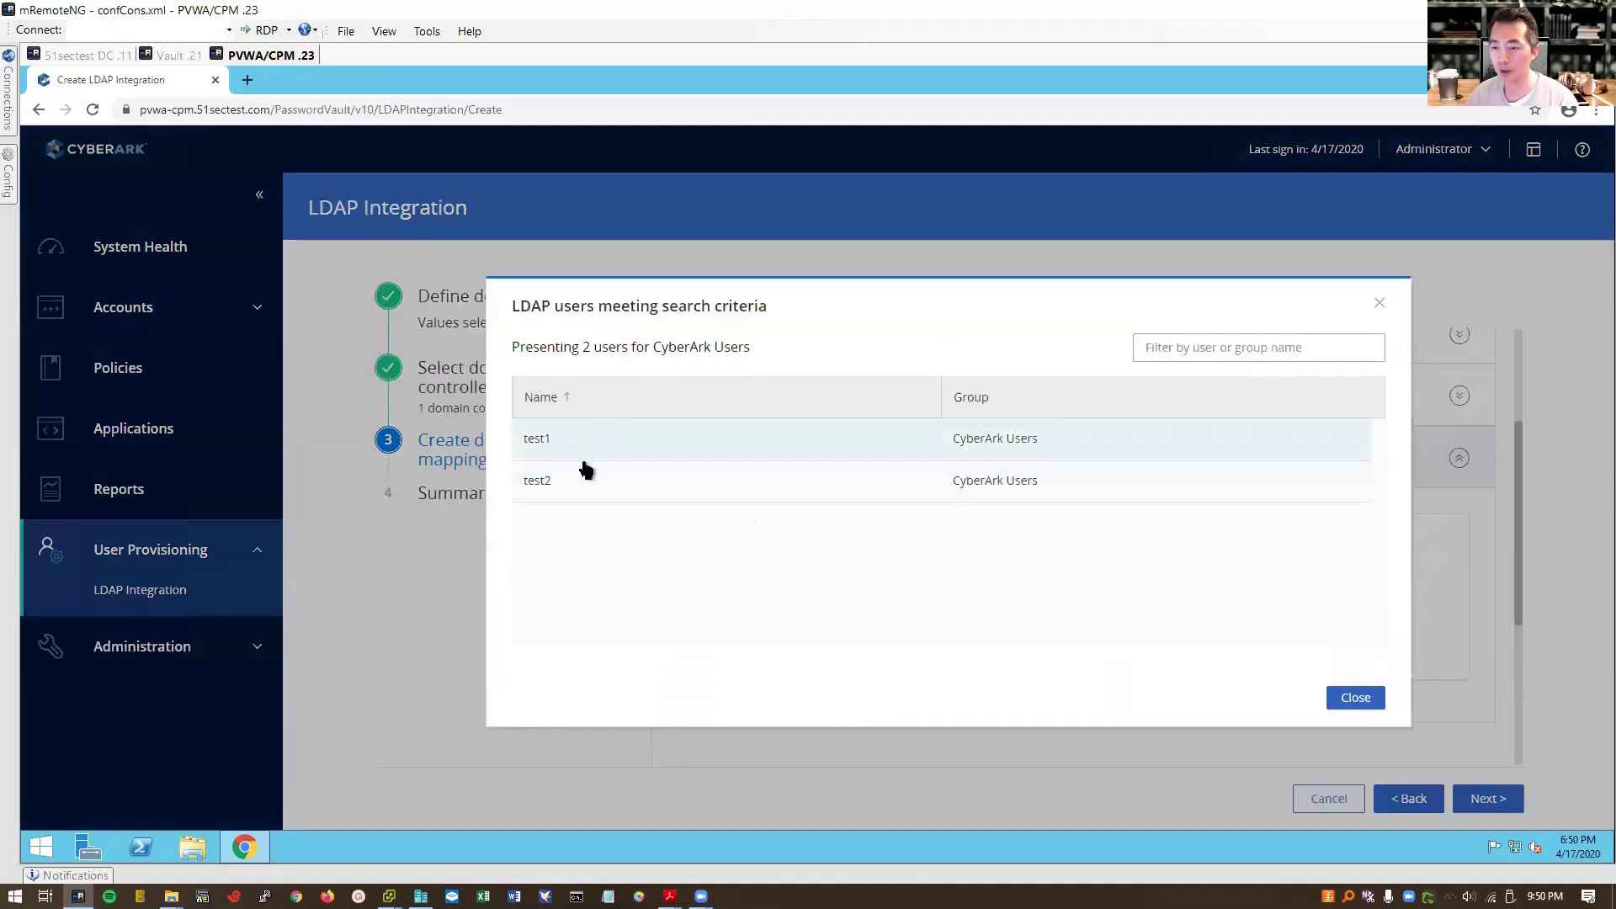
pyautogui.click(1356, 699)
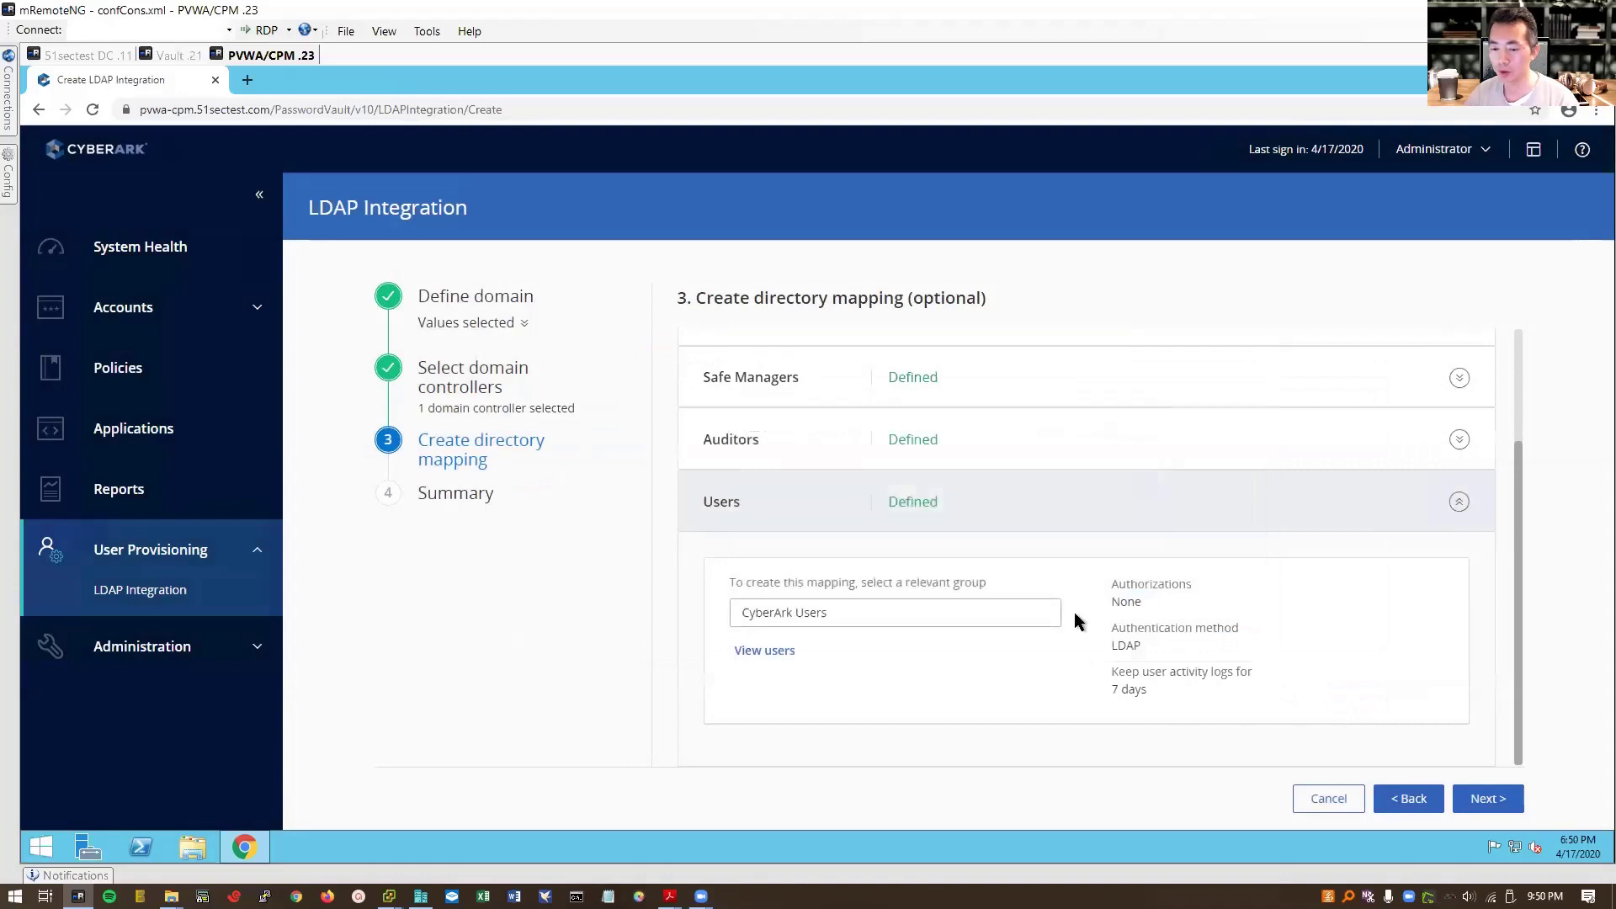
pyautogui.click(1498, 805)
pyautogui.scroll(-5, 1406, 692)
# Step: Save the 51sectest.com integration, check its four mappings, and sign out of the administrator session
pyautogui.click(1492, 798)
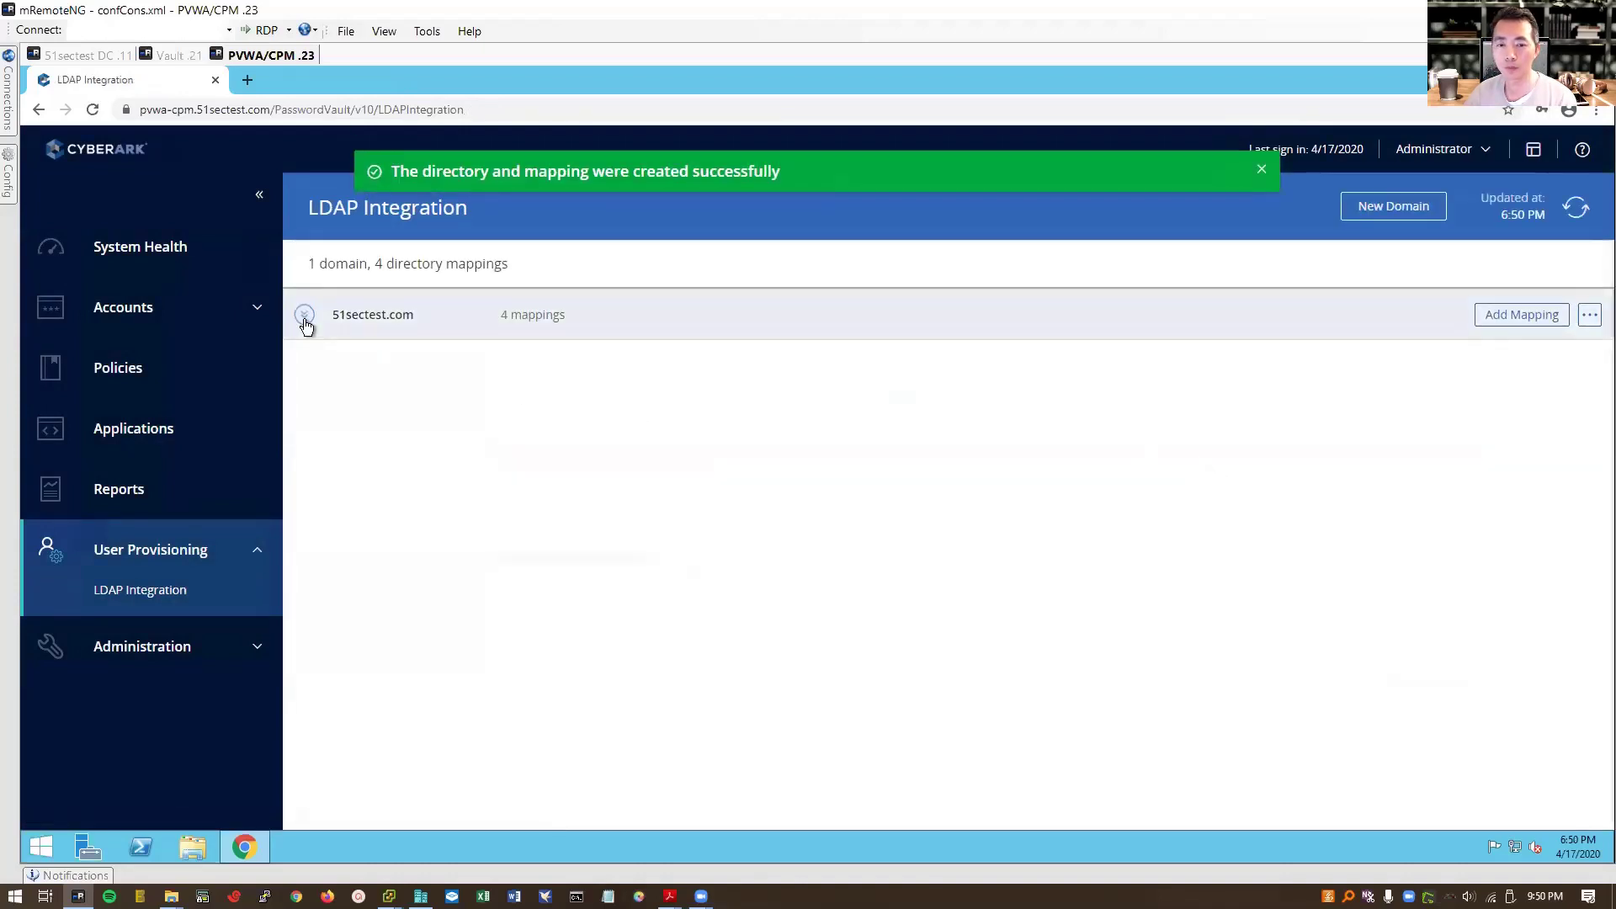
pyautogui.click(304, 314)
pyautogui.click(1436, 149)
pyautogui.click(1271, 447)
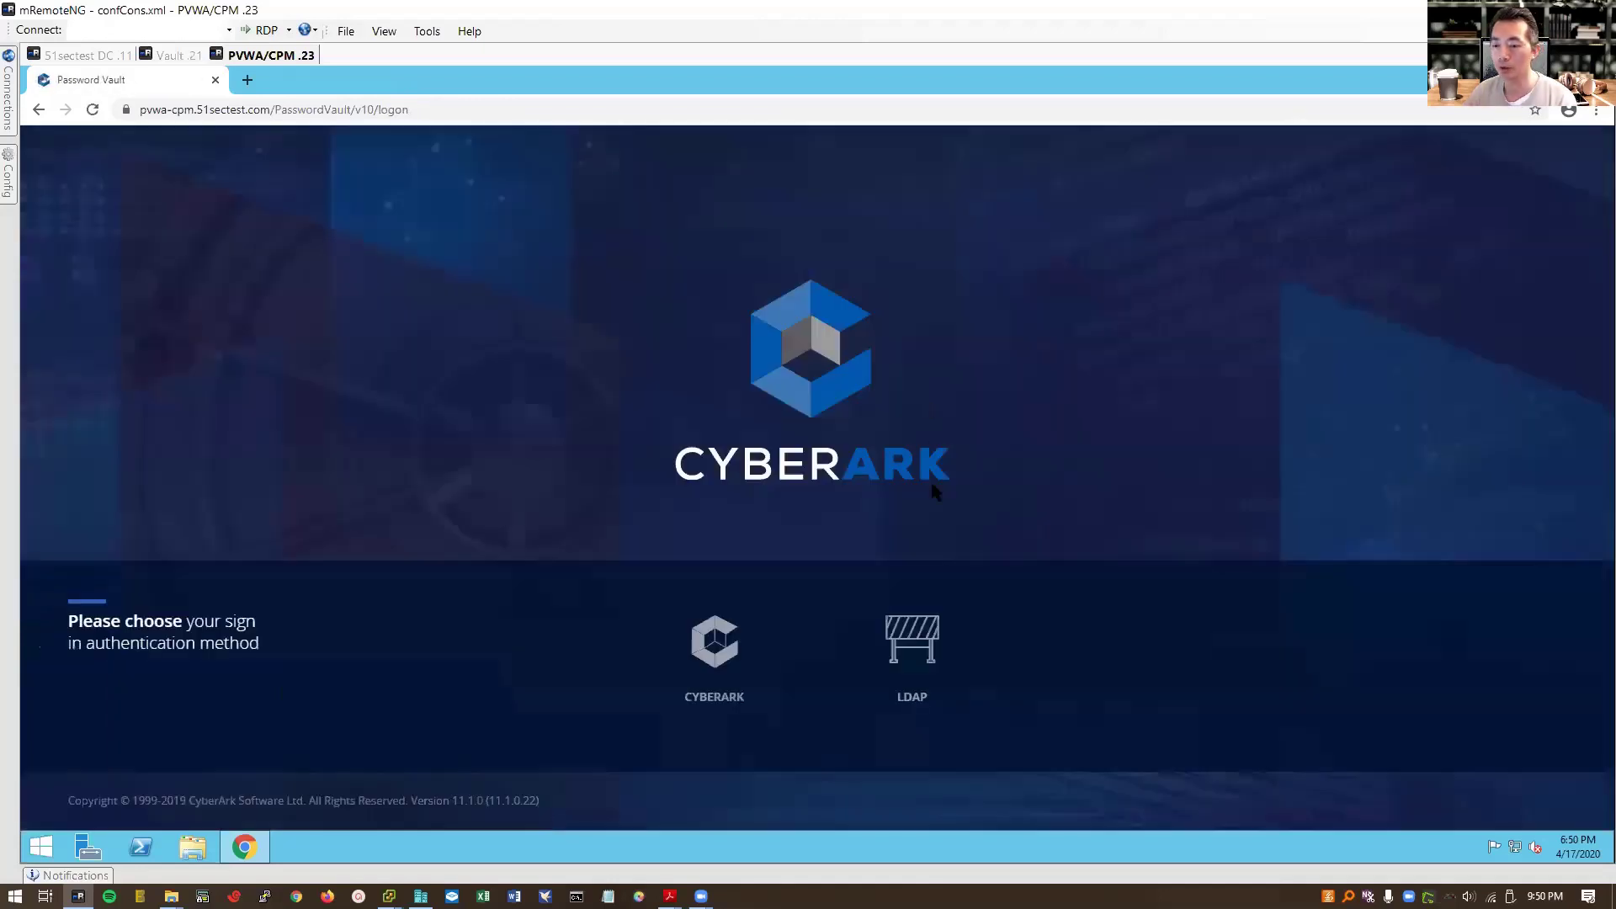
# Step: Sign back in to PVWA using LDAP authentication as the domain test user
pyautogui.click(935, 639)
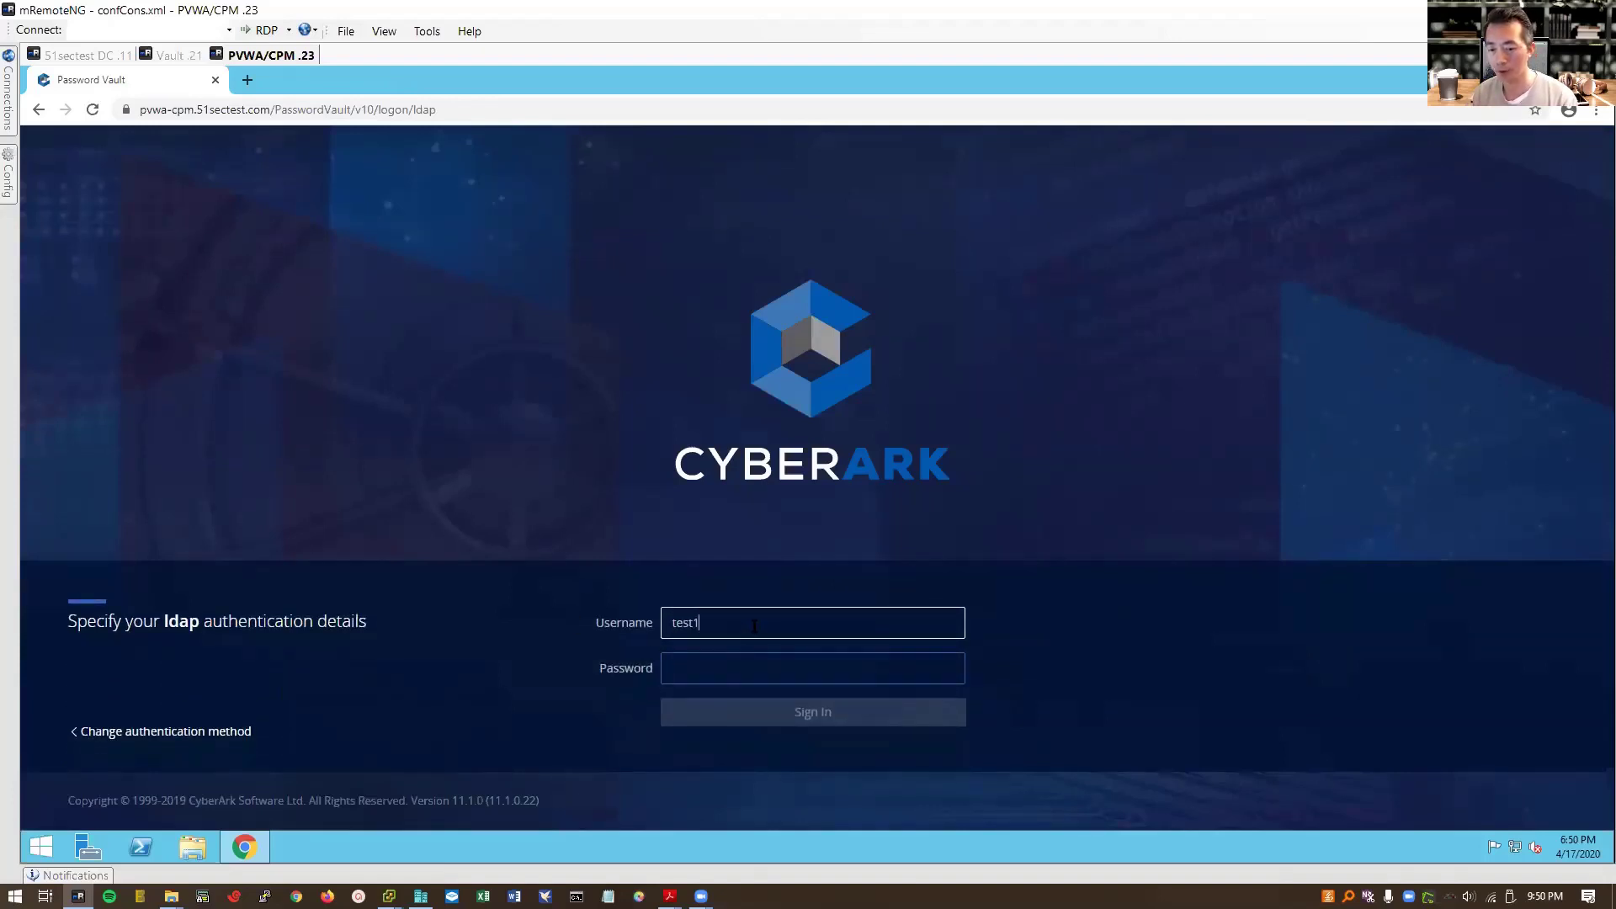
pyautogui.press('Tab')
pyautogui.write('Cyberark1')
pyautogui.press('Return')
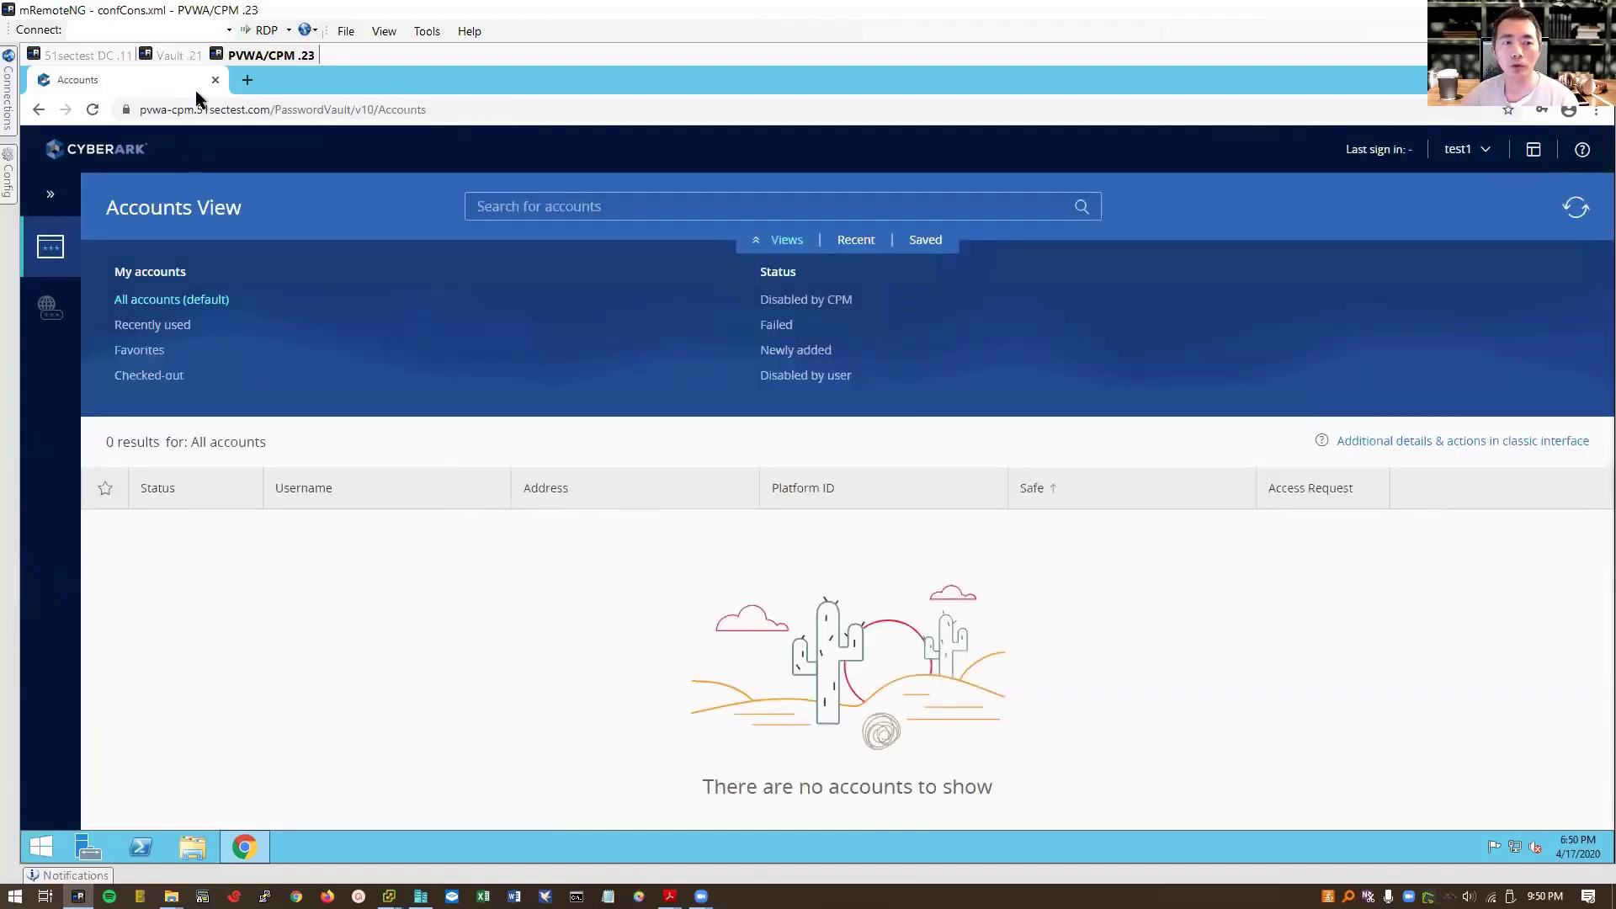
# Step: Log on to the Vault in PrivateArk and open Users and Groups
pyautogui.click(173, 55)
pyautogui.doubleClick(58, 193)
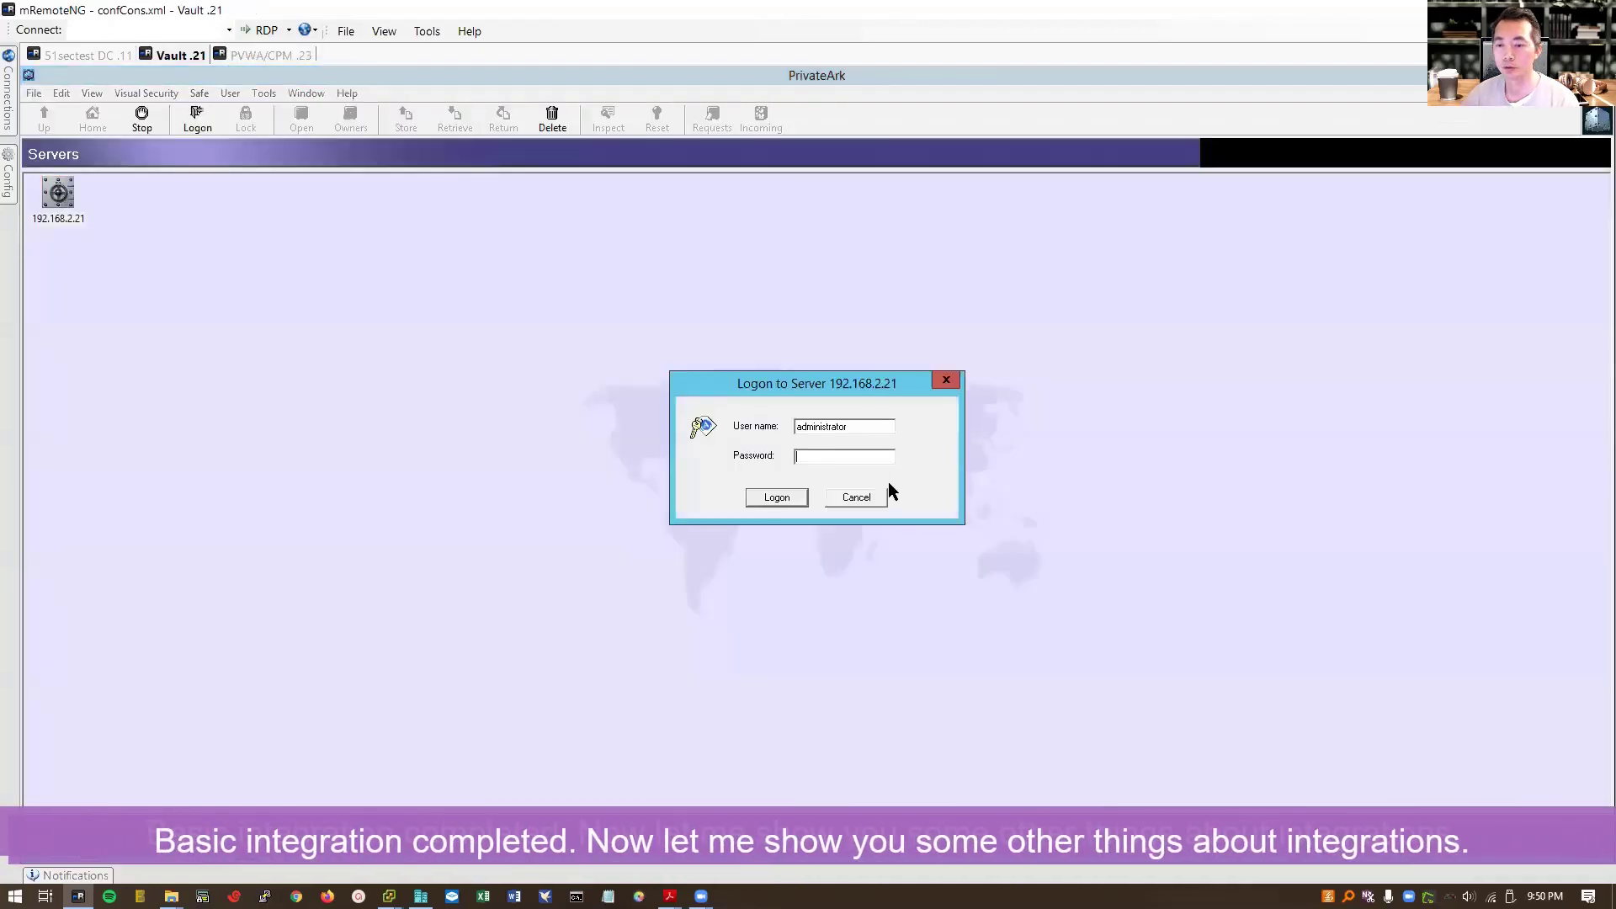
pyautogui.write('Cyberark1')
pyautogui.press('Return')
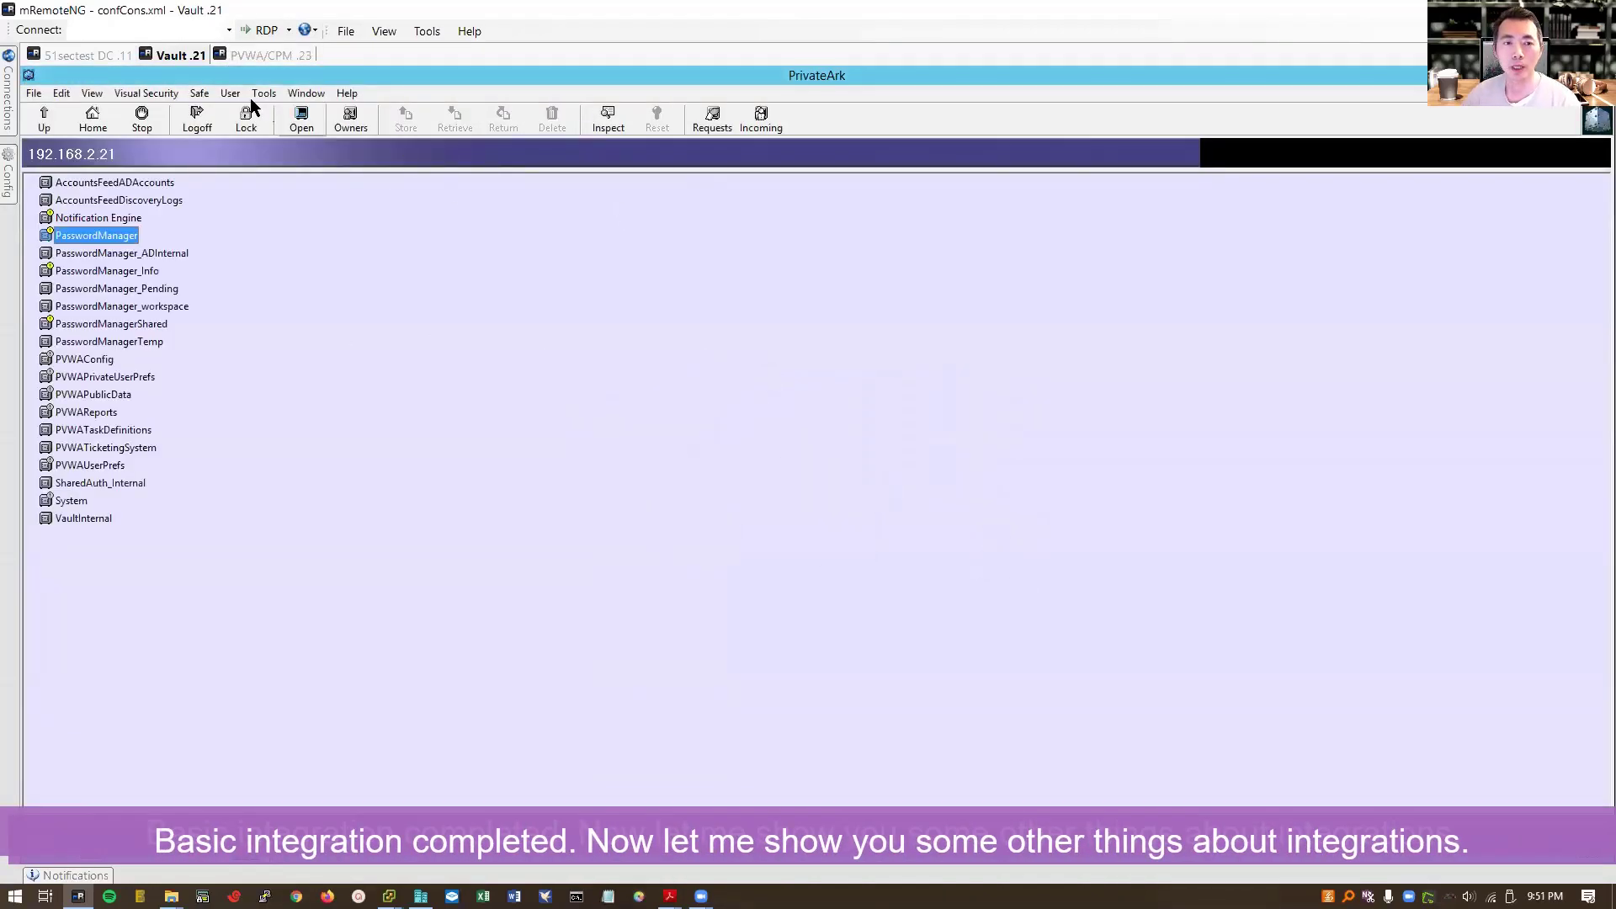
pyautogui.click(230, 92)
pyautogui.moveTo(264, 93)
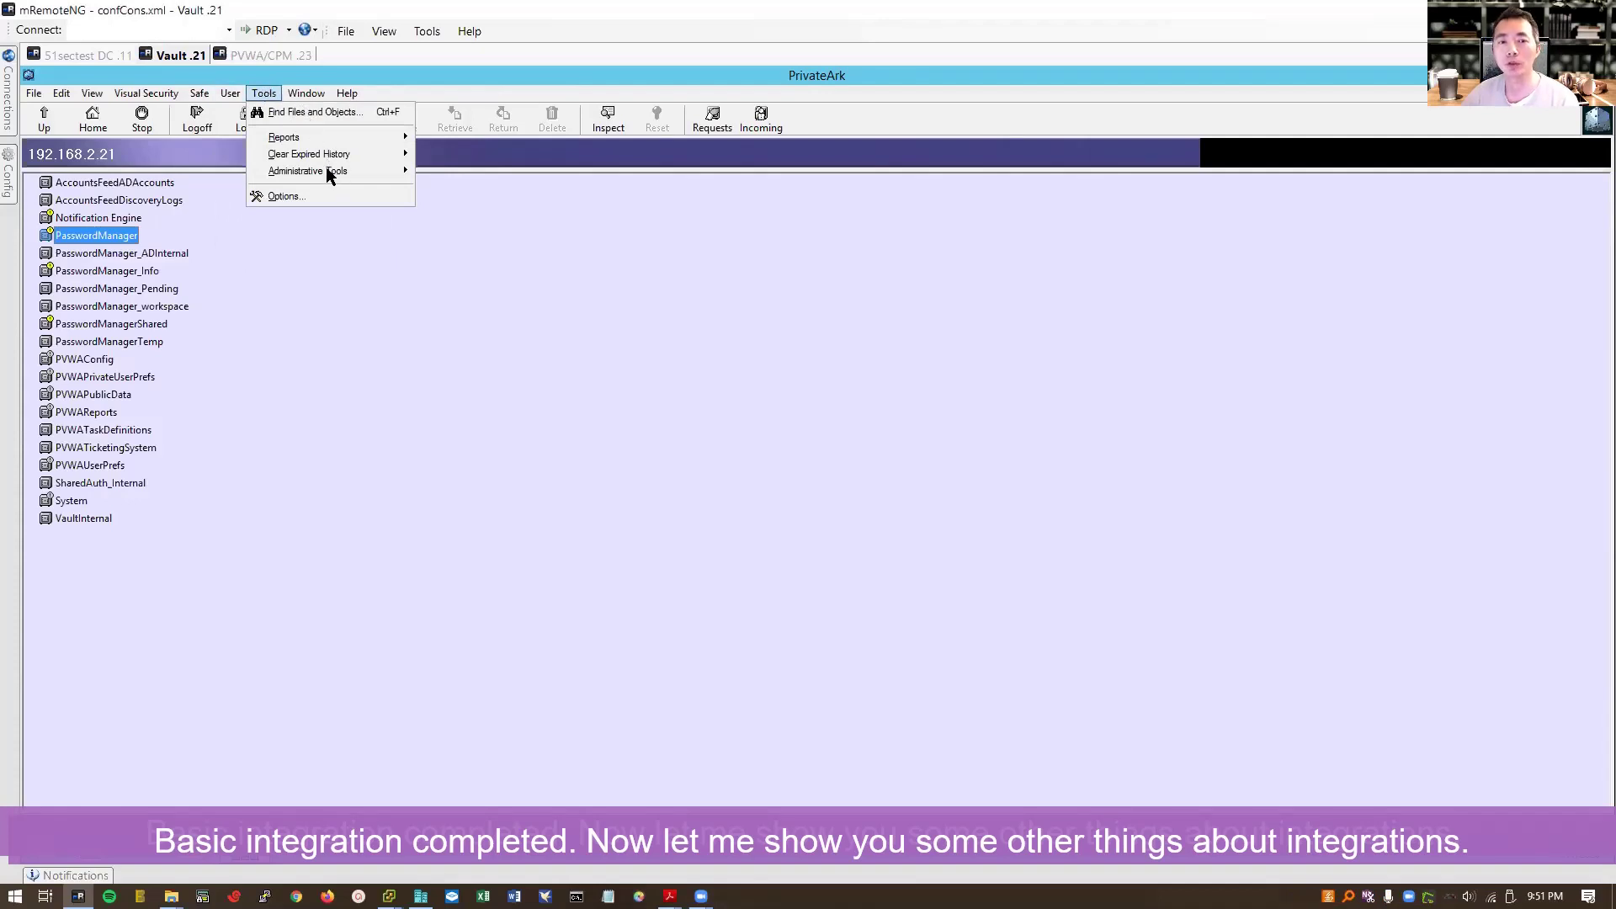
pyautogui.moveTo(328, 172)
pyautogui.click(459, 171)
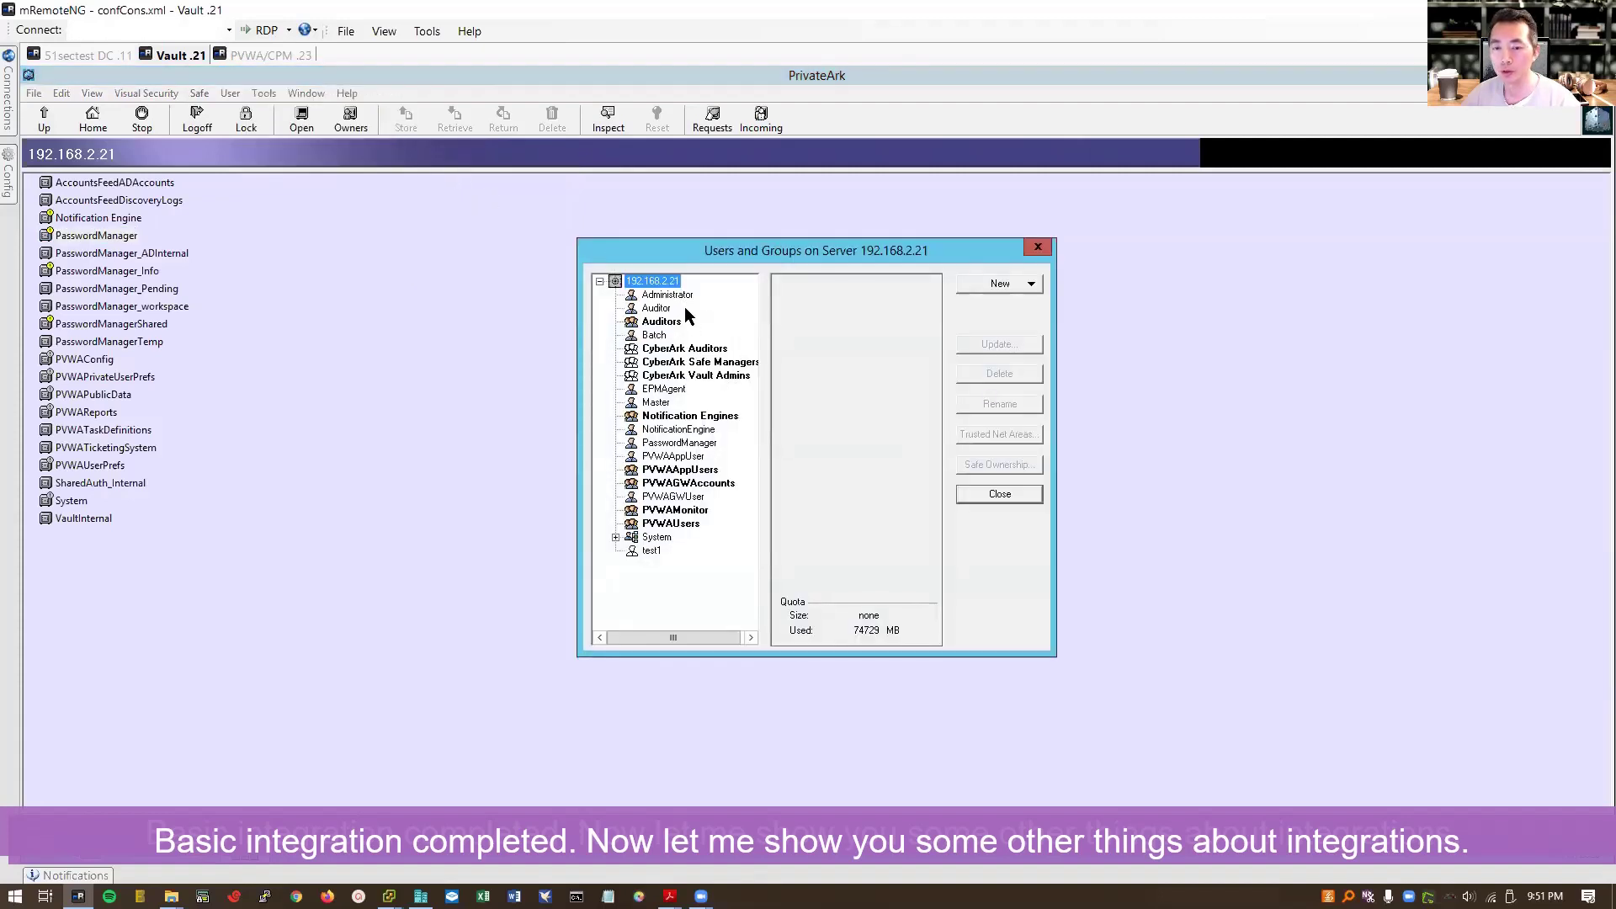
# Step: Inspect the CyberArk Auditors and Vault Admins groups and the signed-in LDAP test user
pyautogui.click(711, 349)
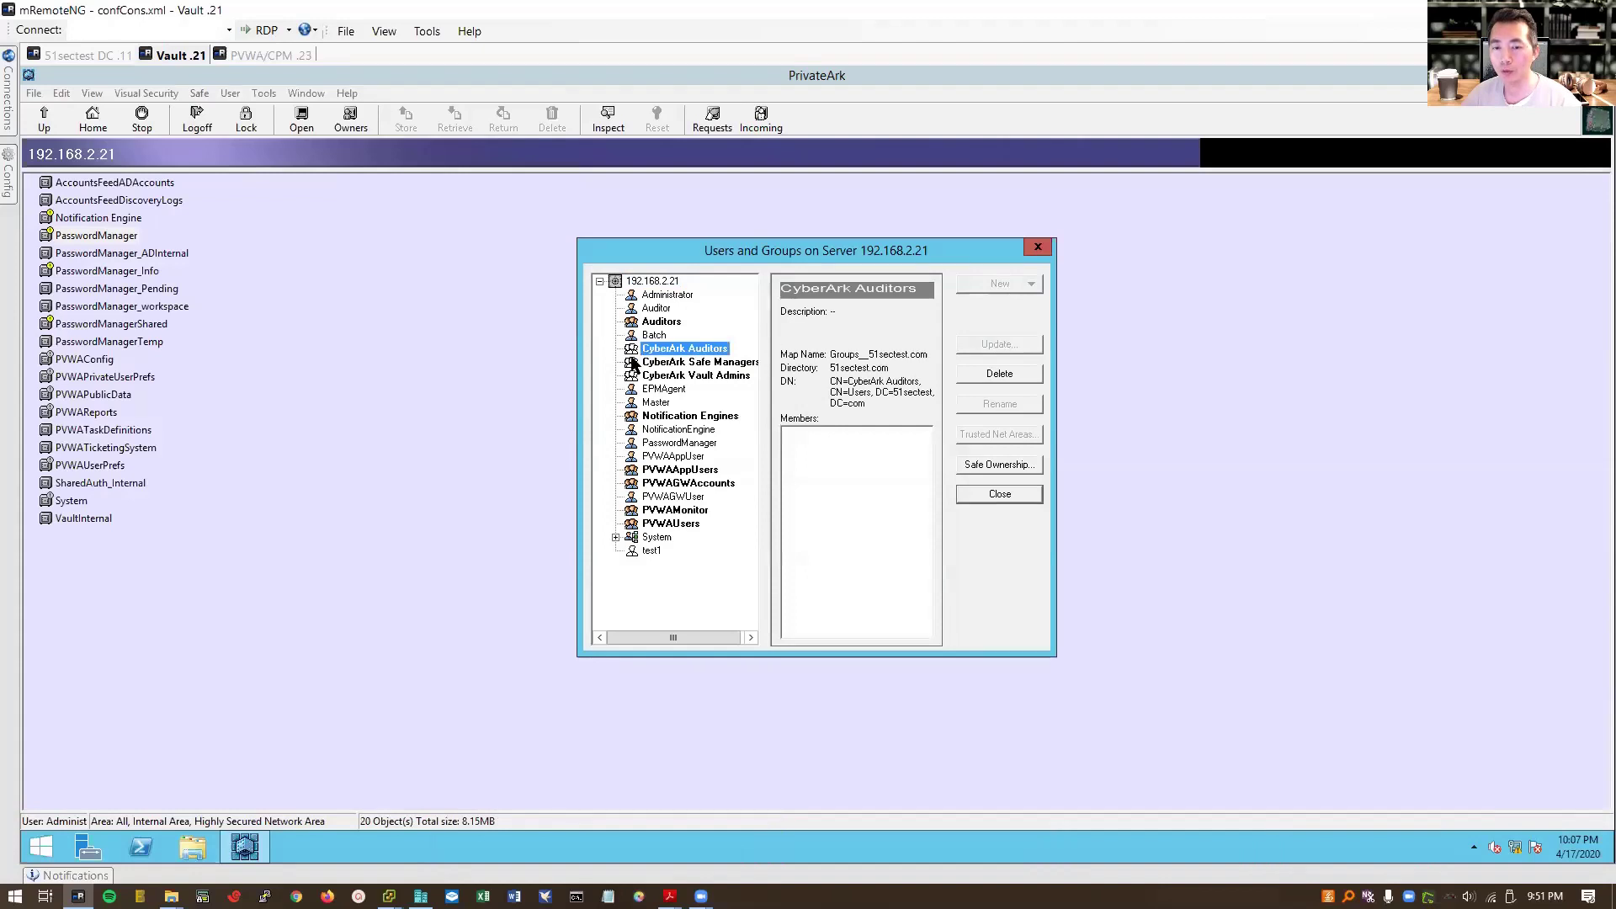
pyautogui.click(633, 376)
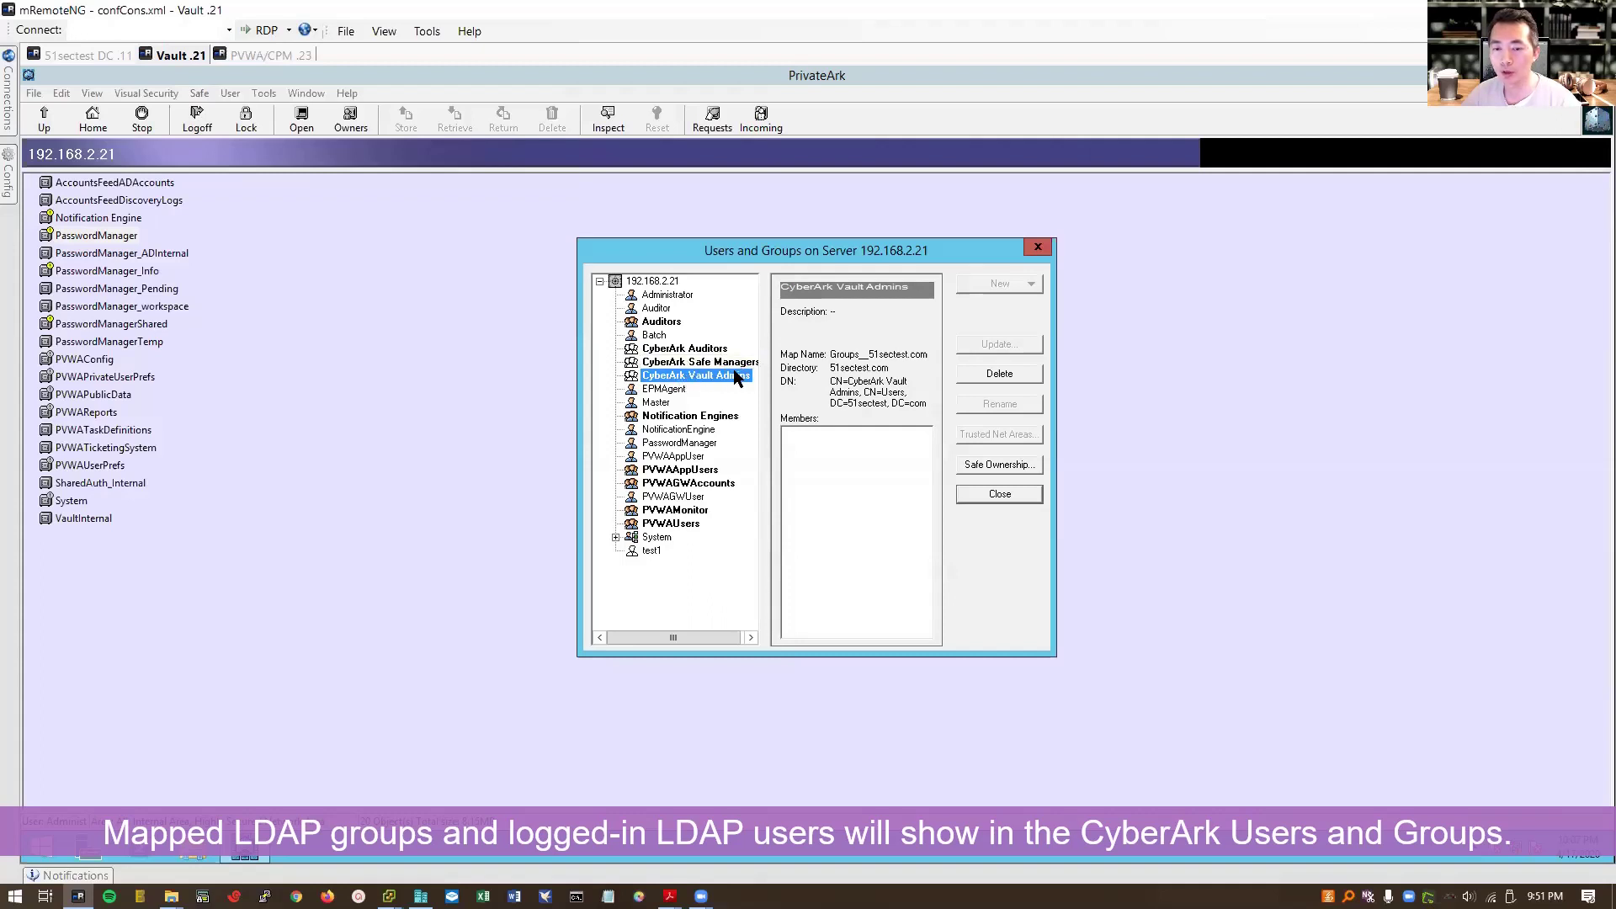
pyautogui.click(615, 537)
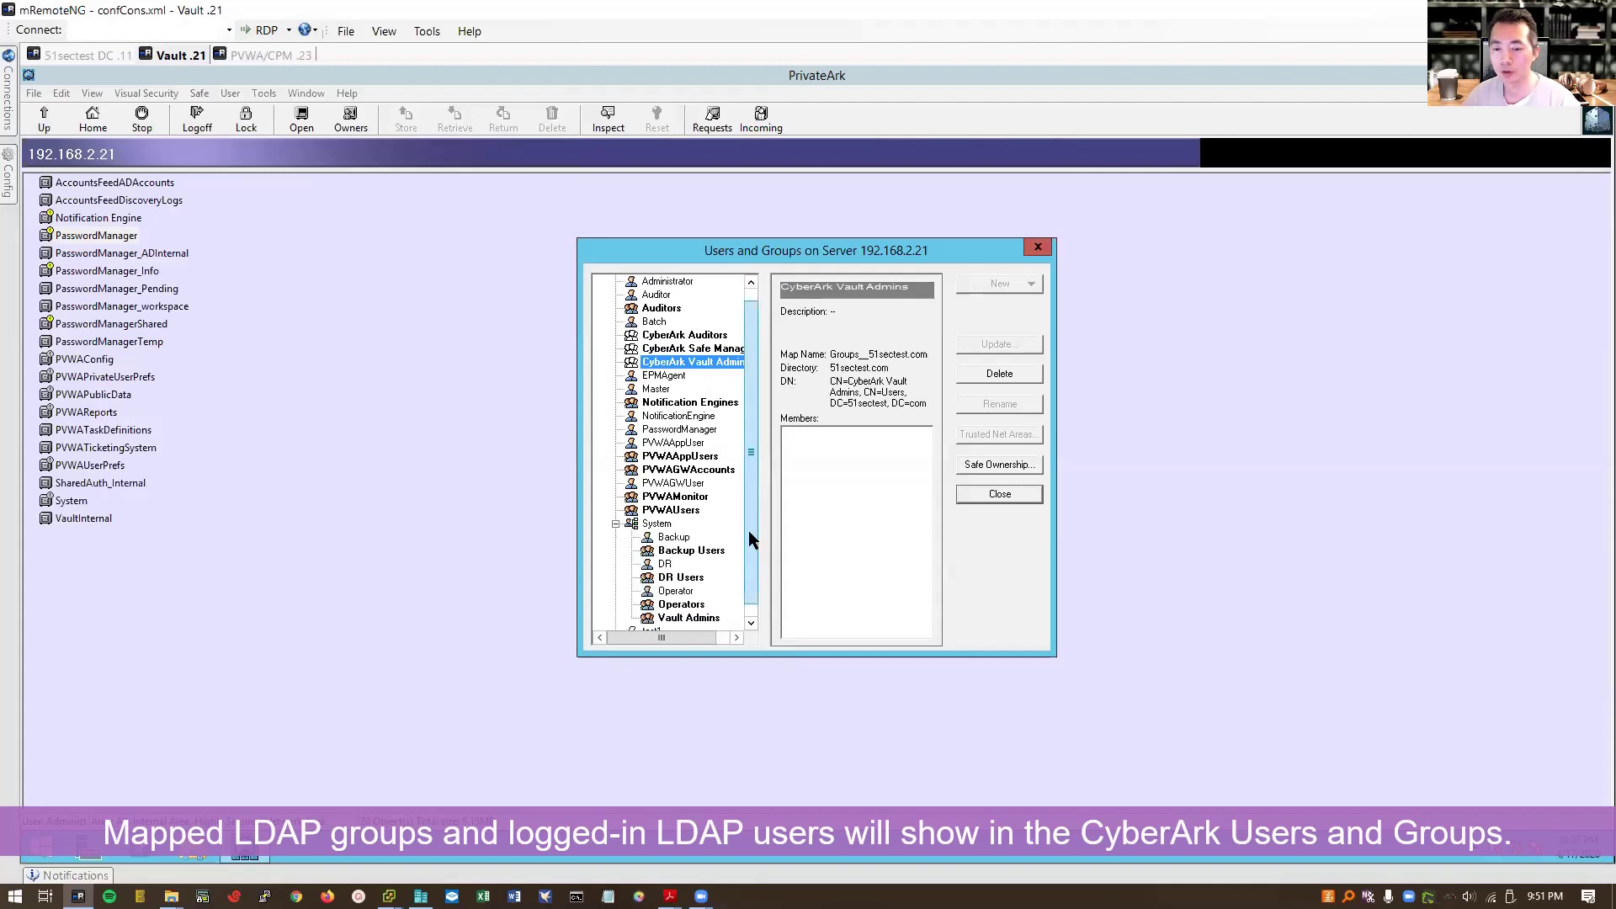
pyautogui.scroll(-1, 744, 551)
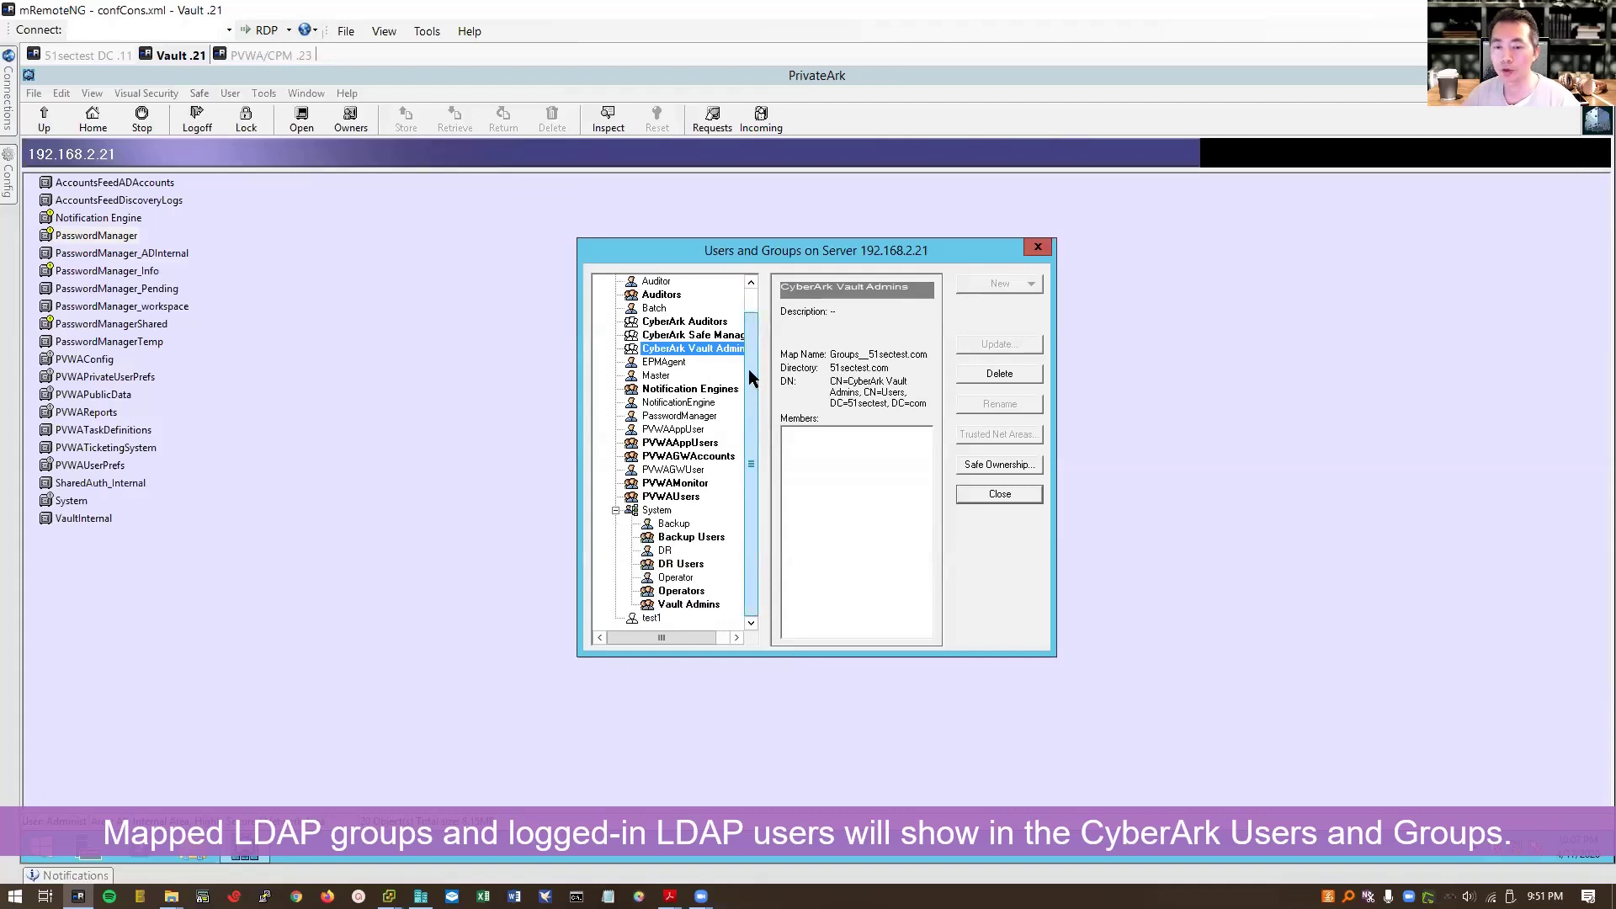
pyautogui.scroll(2, 755, 312)
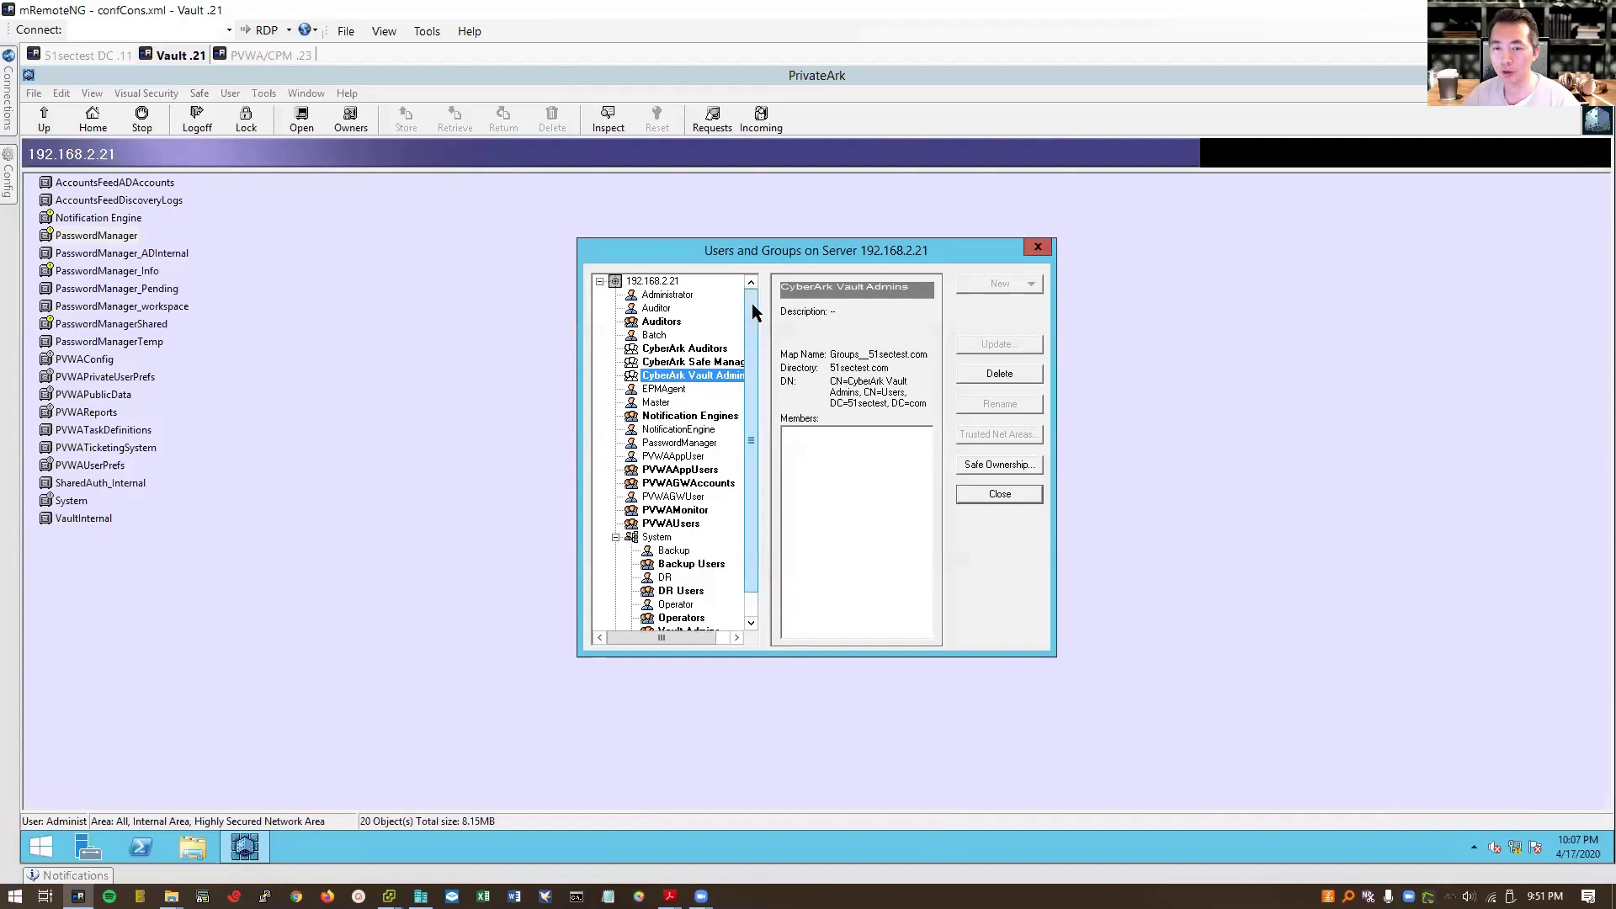
pyautogui.scroll(-2, 749, 336)
pyautogui.click(651, 618)
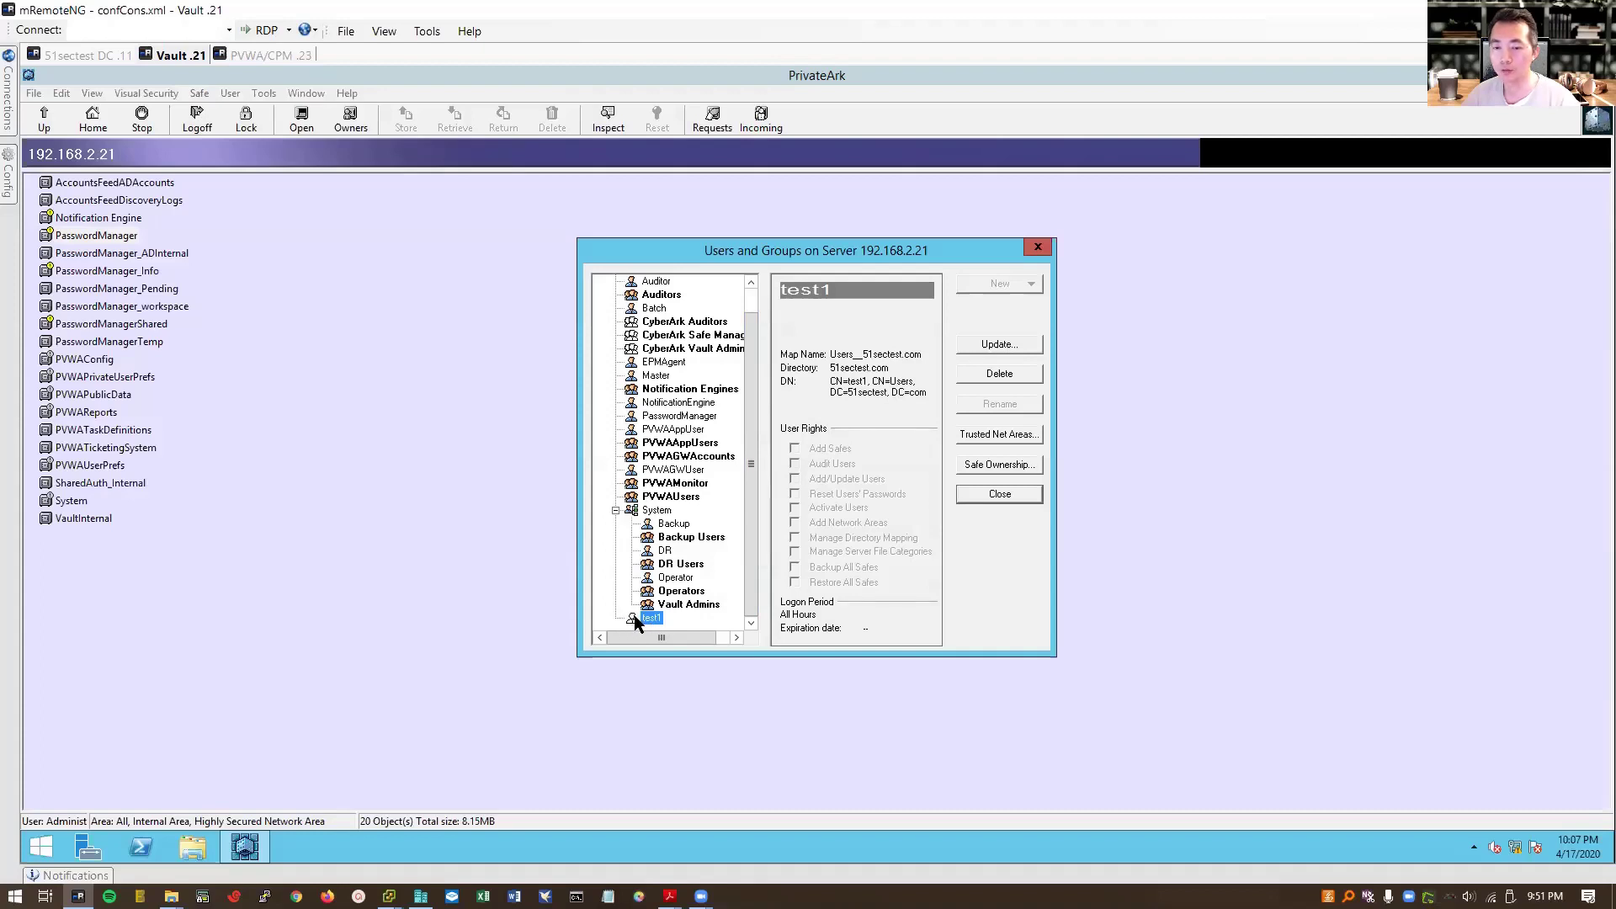
pyautogui.scroll(2, 724, 317)
pyautogui.click(666, 282)
# Step: Create a new Vault user named admin2
pyautogui.click(1003, 283)
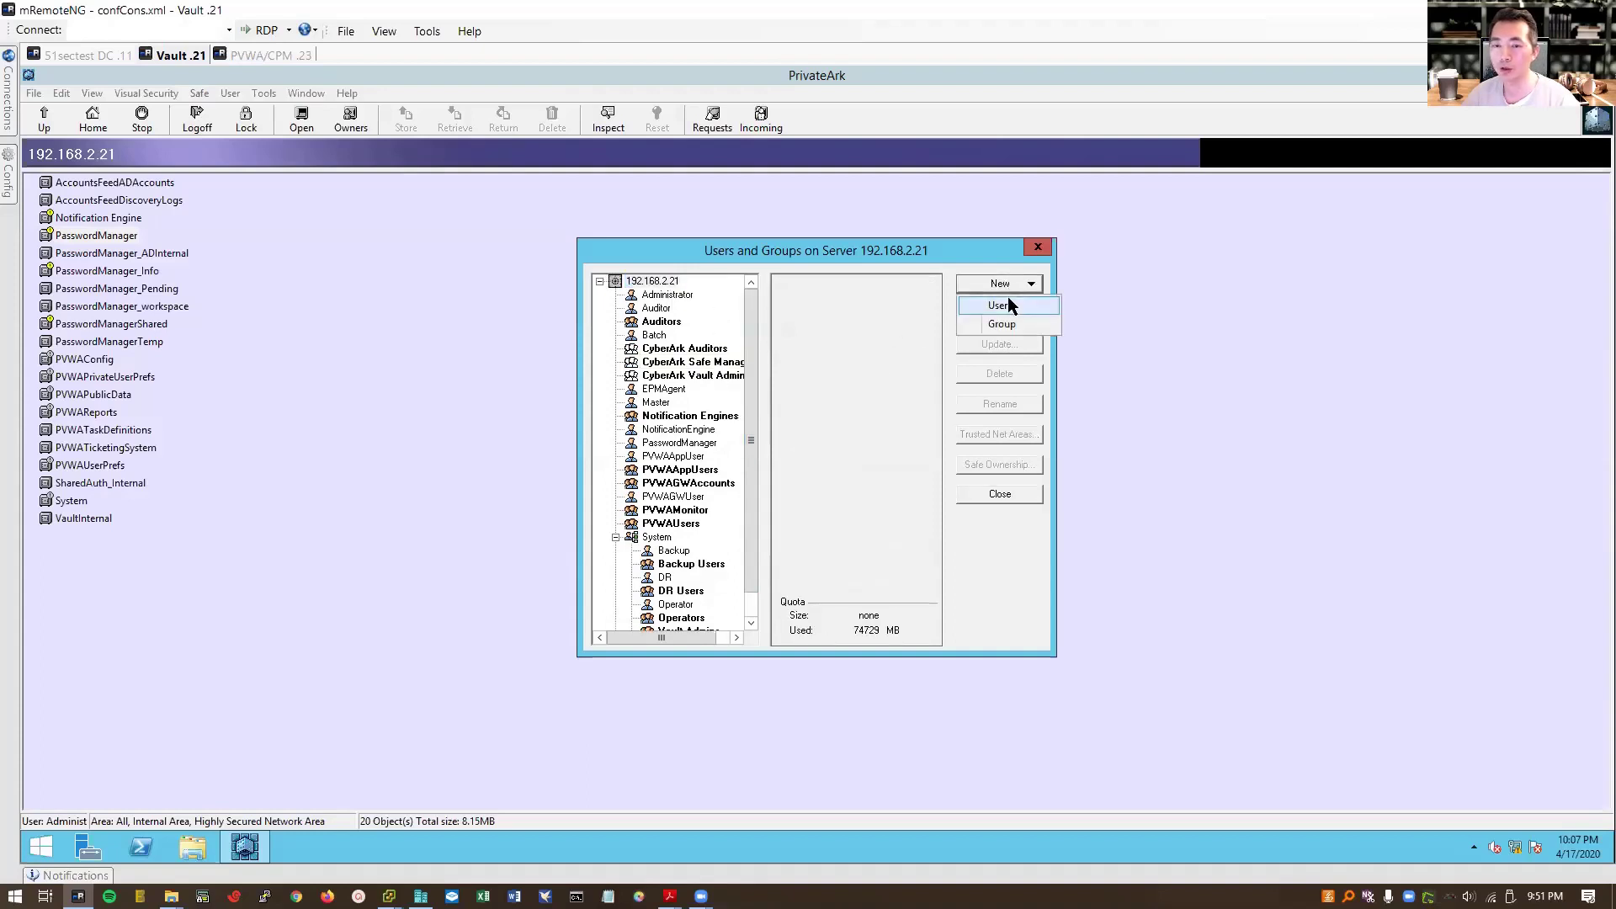
pyautogui.click(1008, 303)
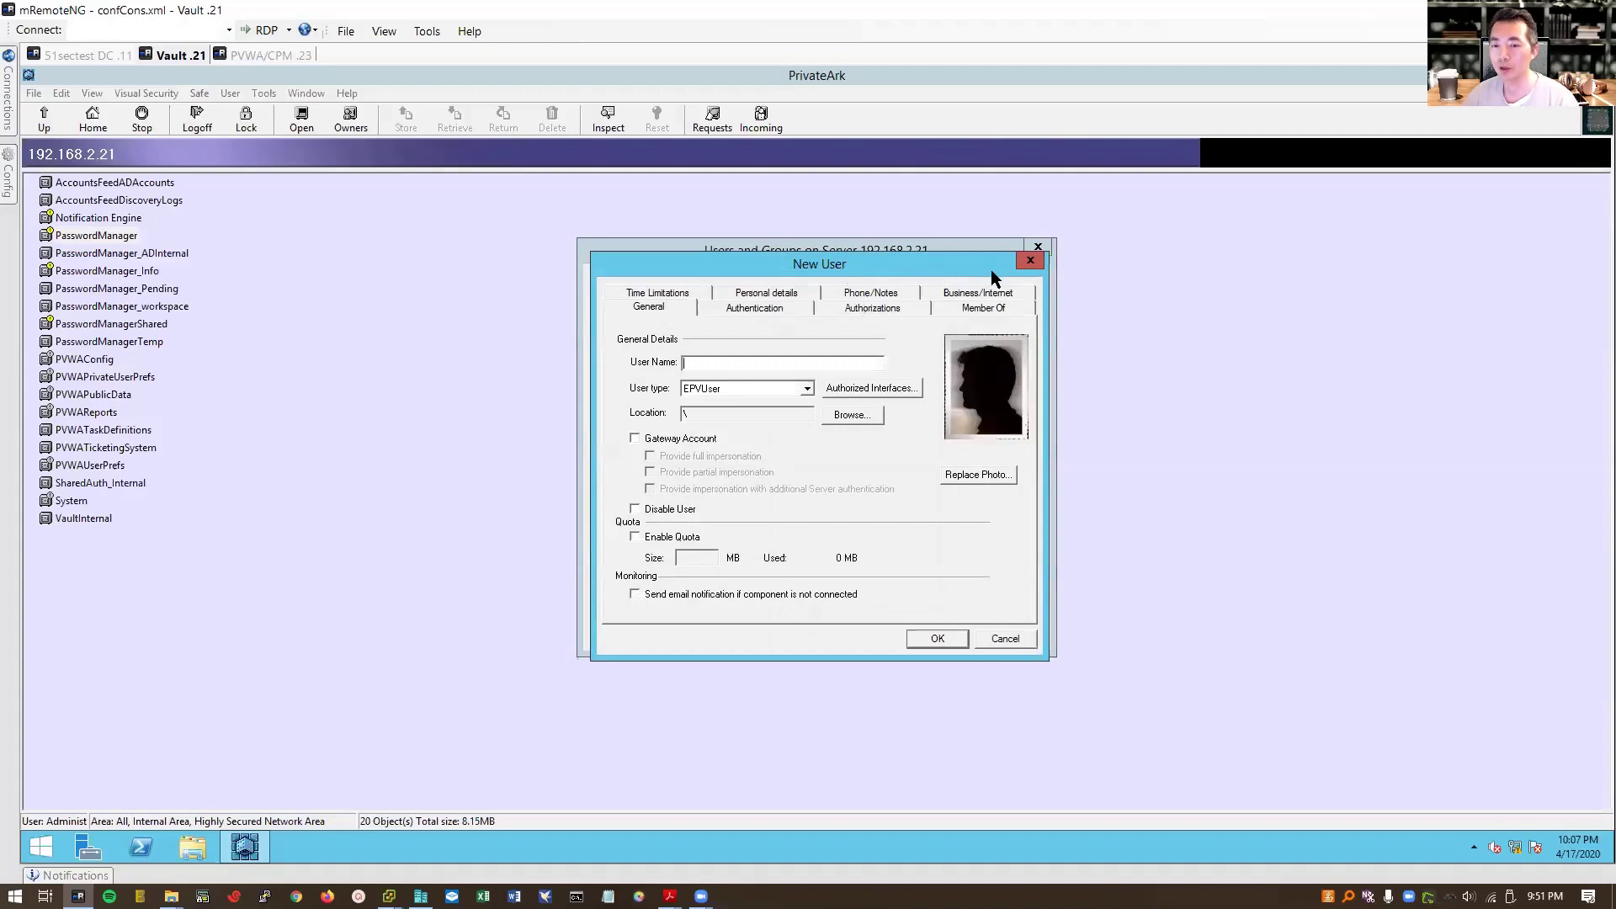
pyautogui.moveTo(921, 271); pyautogui.dragTo(1072, 276)
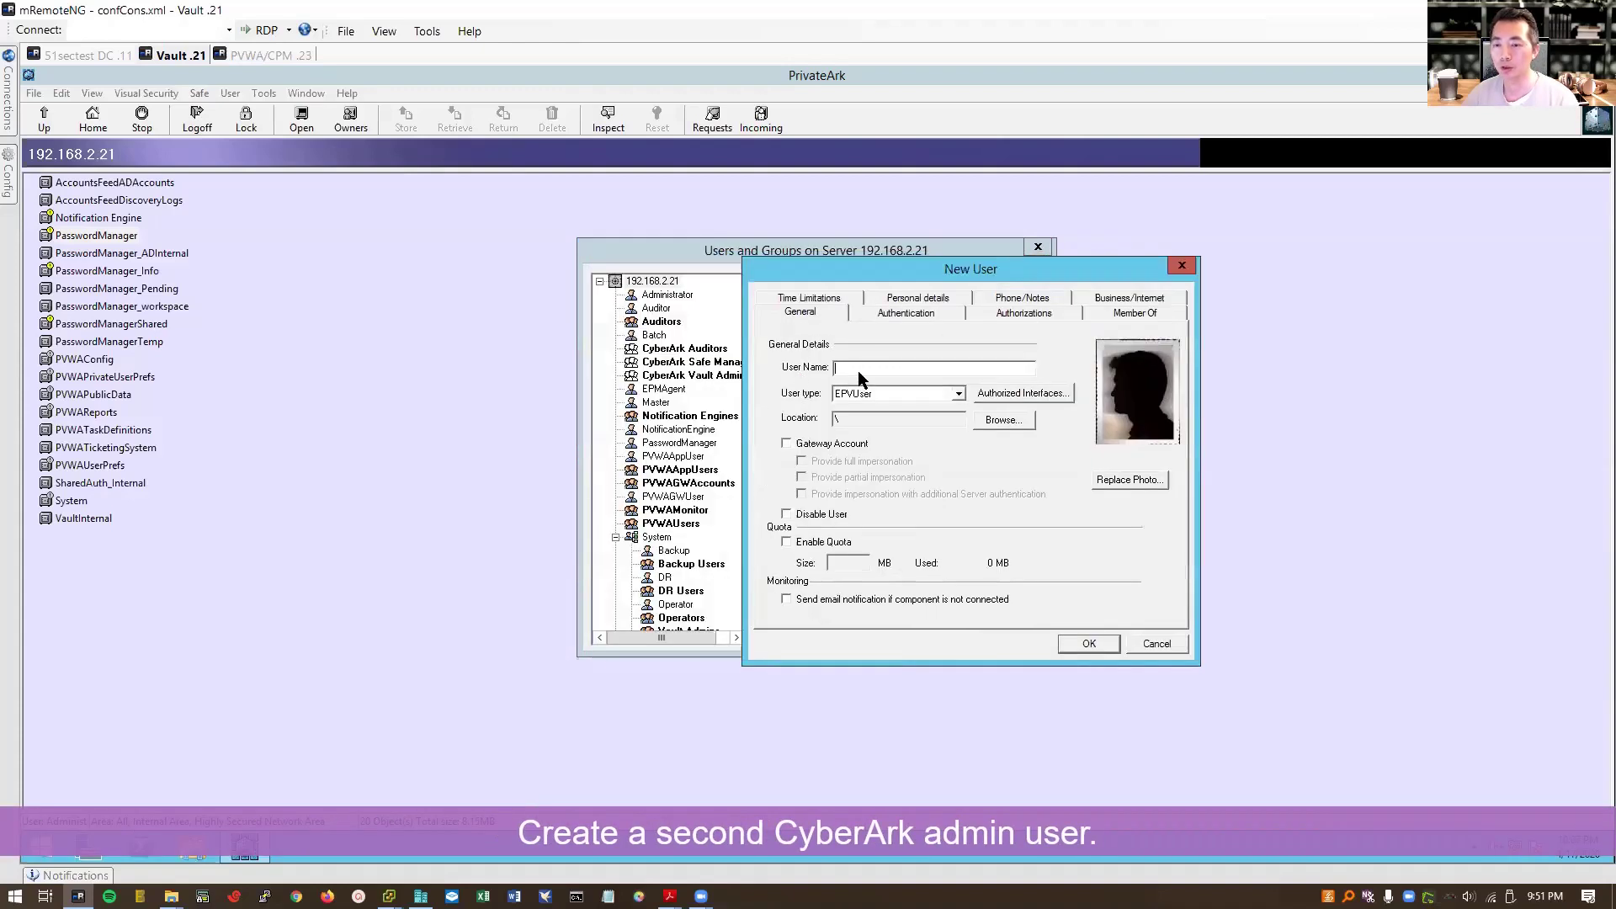
pyautogui.write('admin02')
pyautogui.press('BackSpace')
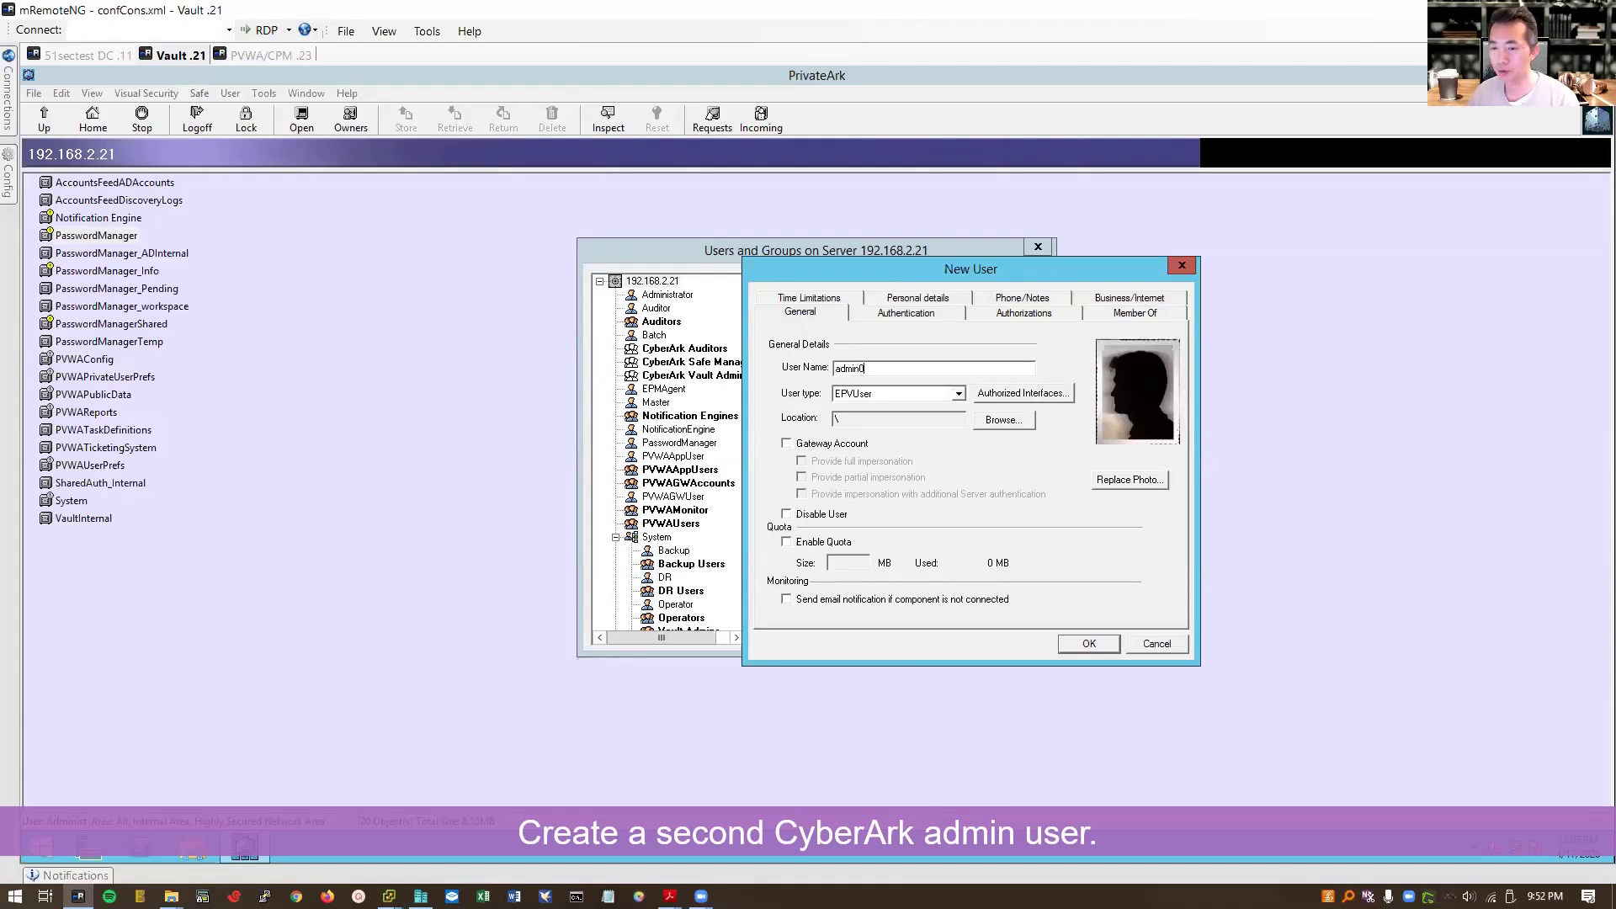
pyautogui.press('BackSpace')
pyautogui.press('BackSpace')
pyautogui.write('2')
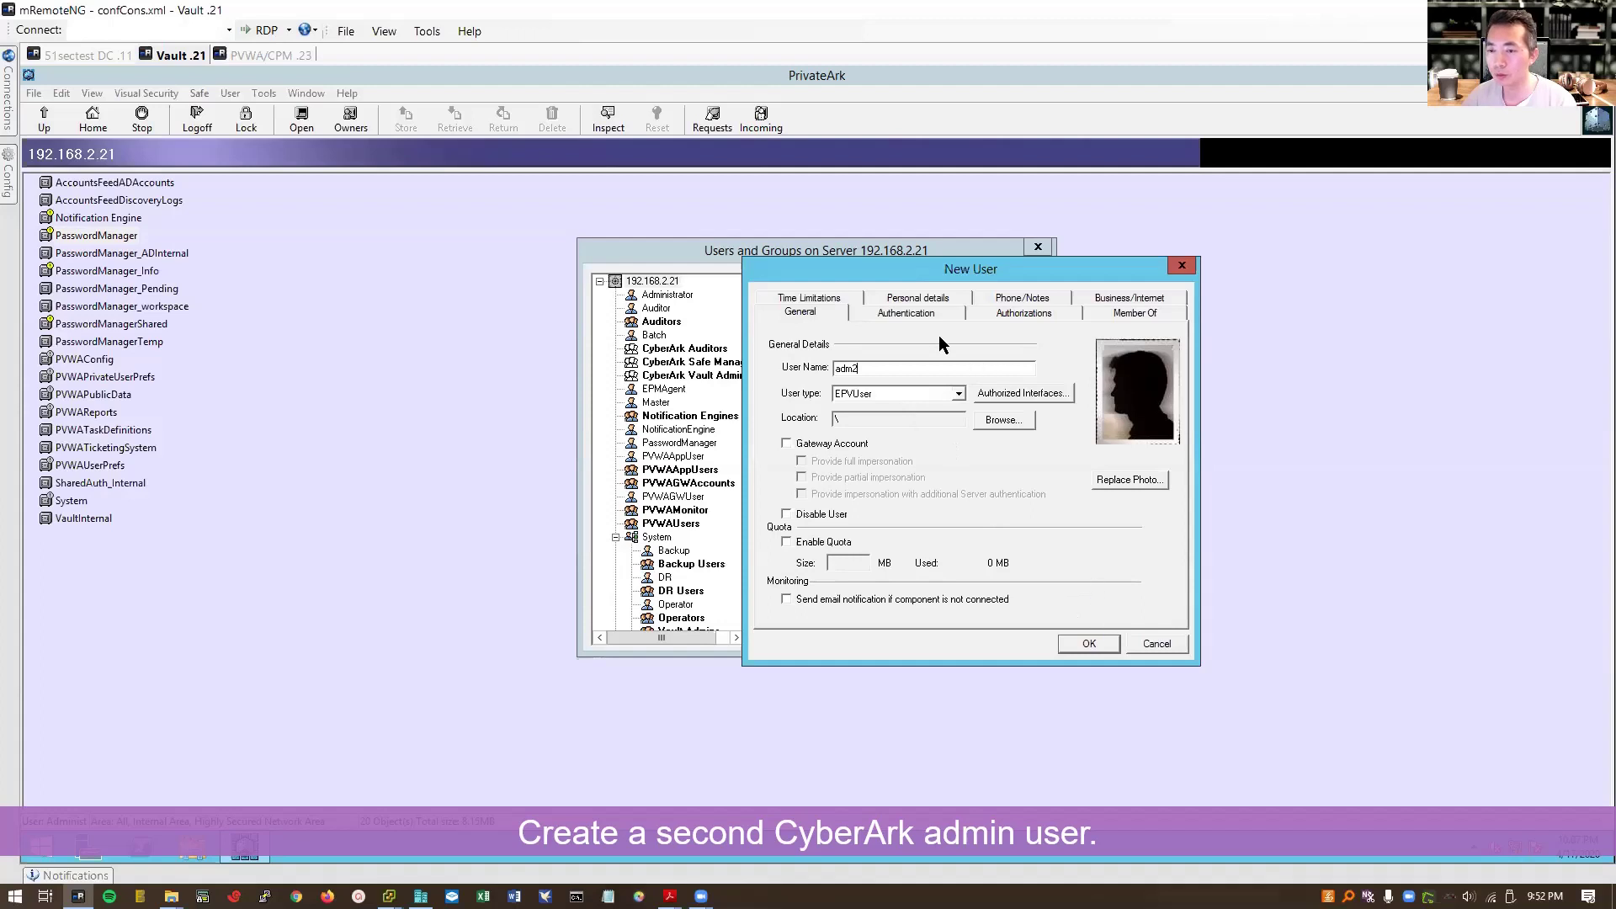
# Step: Give admin2 a password and toggle the Audit Users and Add Safes authorizations
pyautogui.click(914, 313)
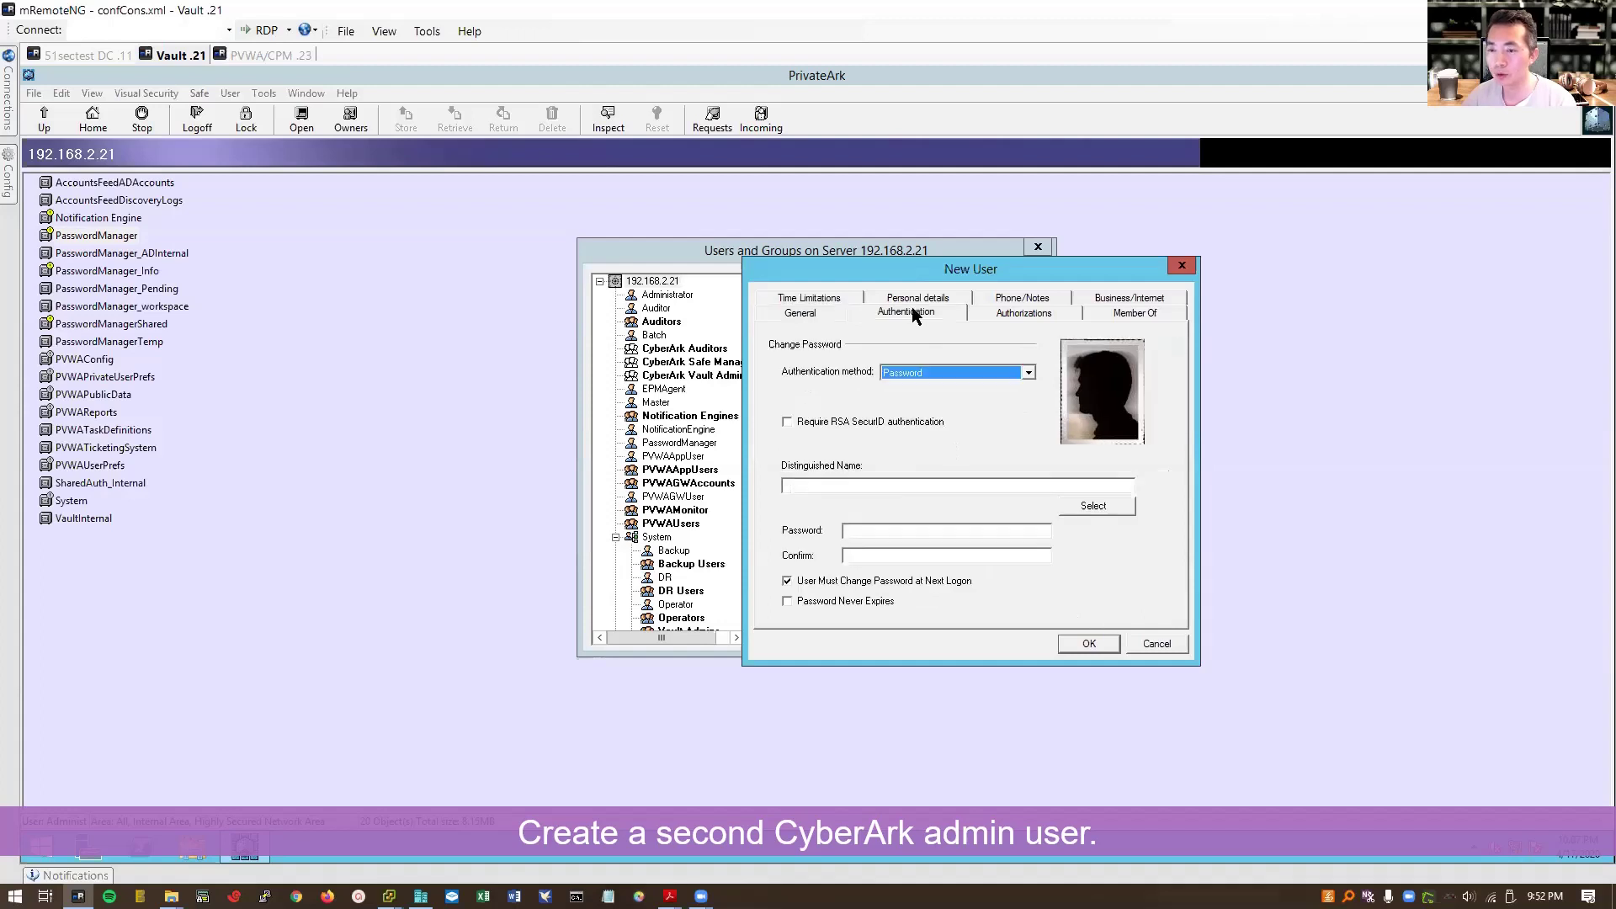
pyautogui.click(879, 531)
pyautogui.write('********')
pyautogui.click(996, 313)
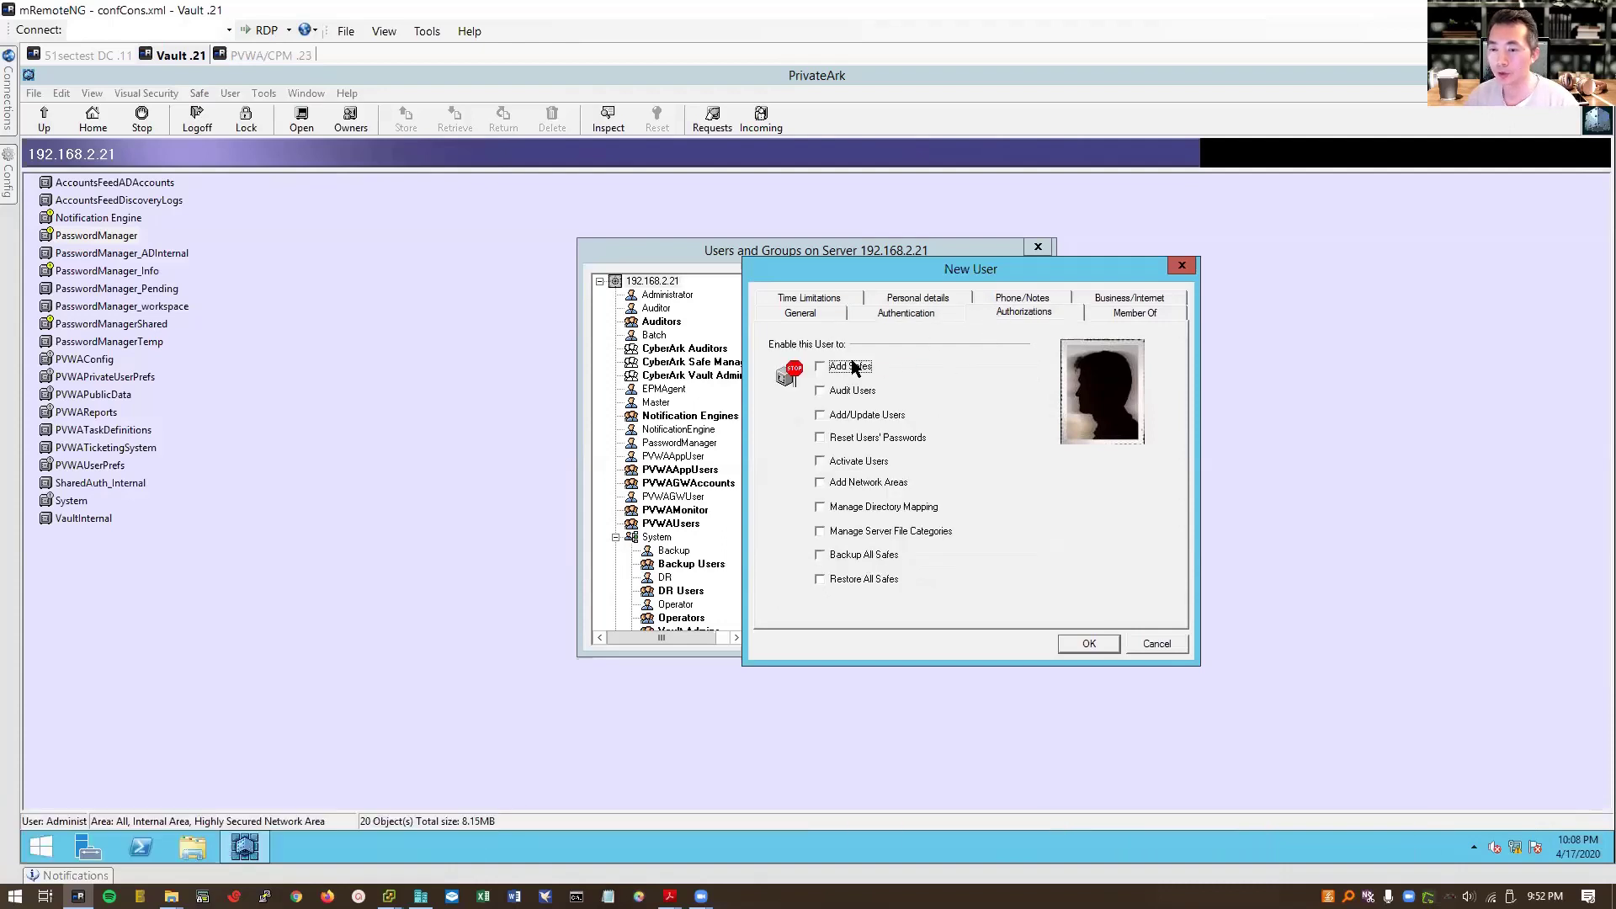
pyautogui.click(855, 394)
pyautogui.click(858, 370)
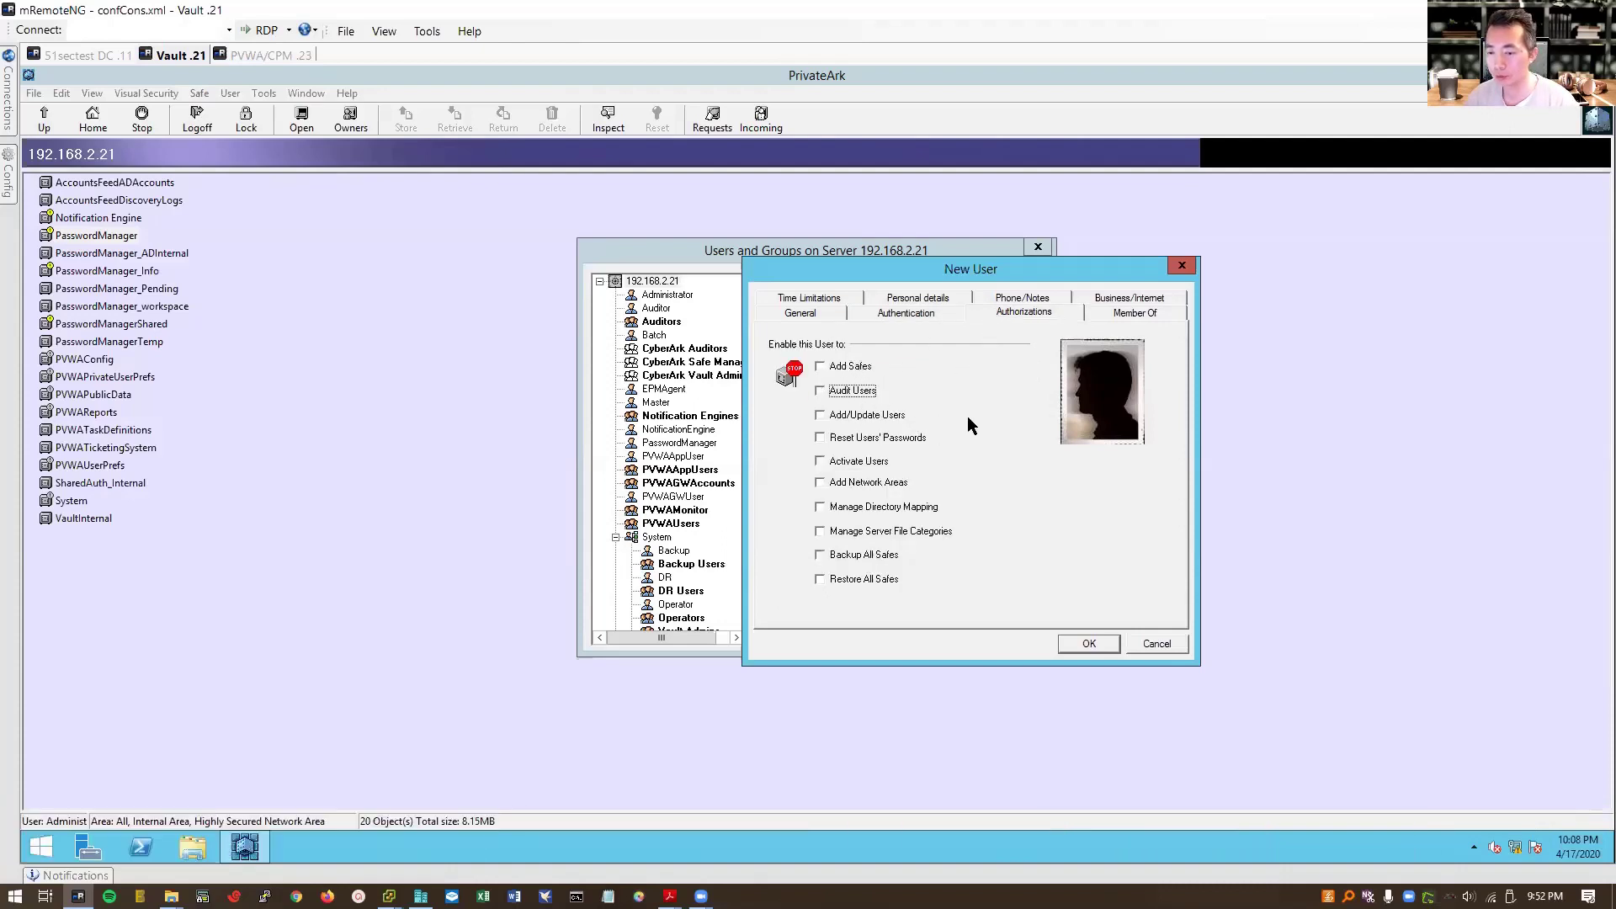
# Step: Make admin2 a member of the Vault Admins group and review the remaining user details
pyautogui.click(1124, 317)
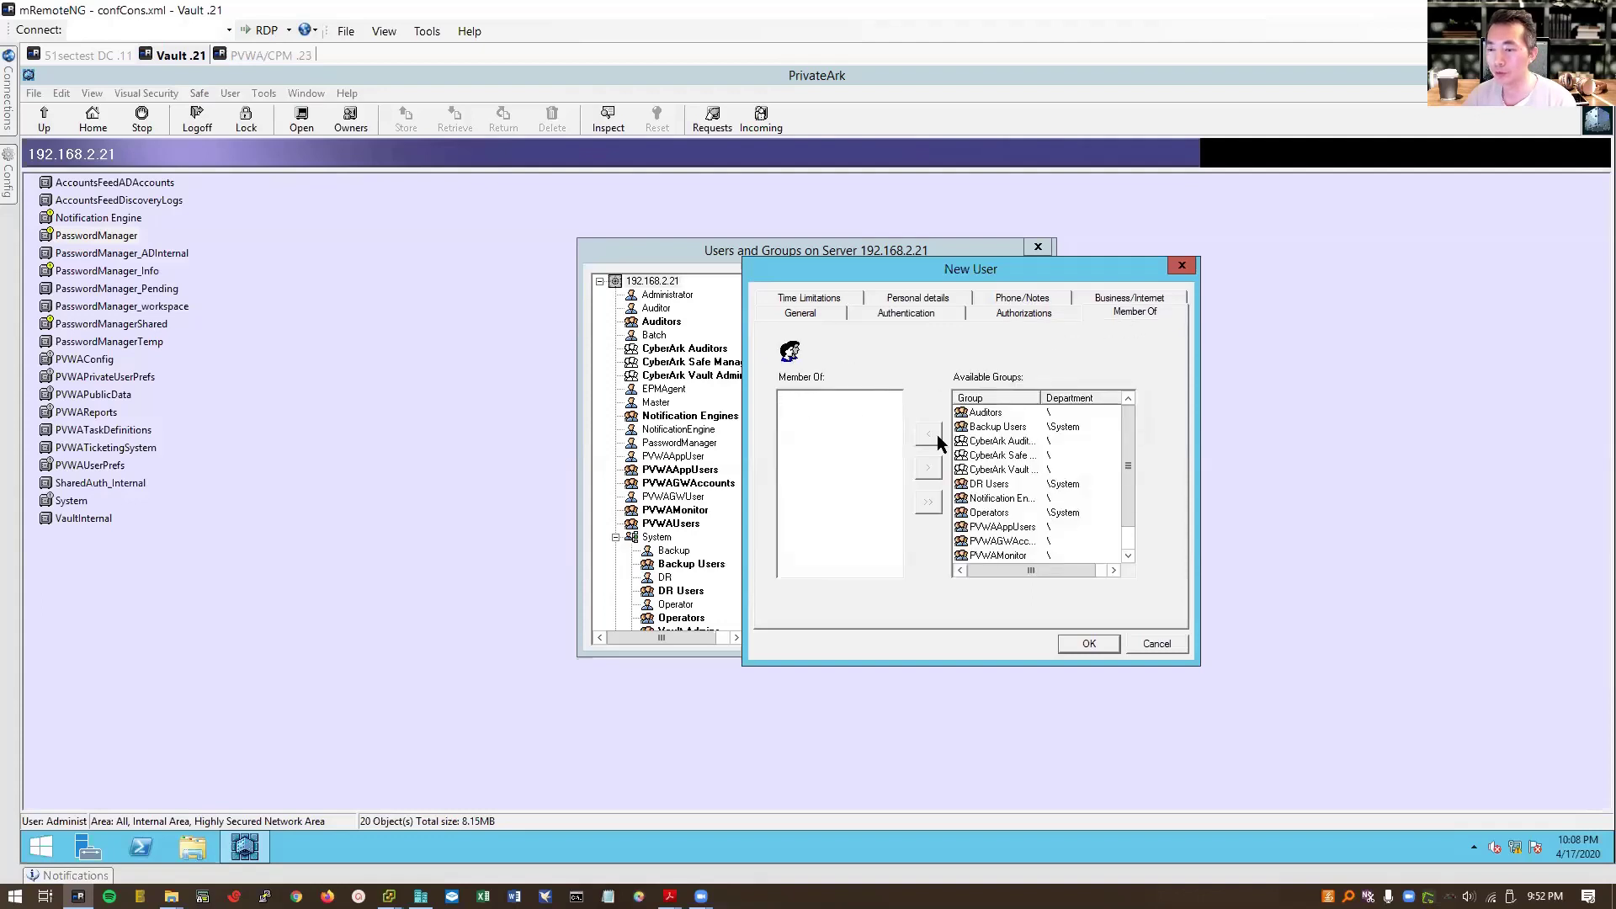
pyautogui.click(1129, 542)
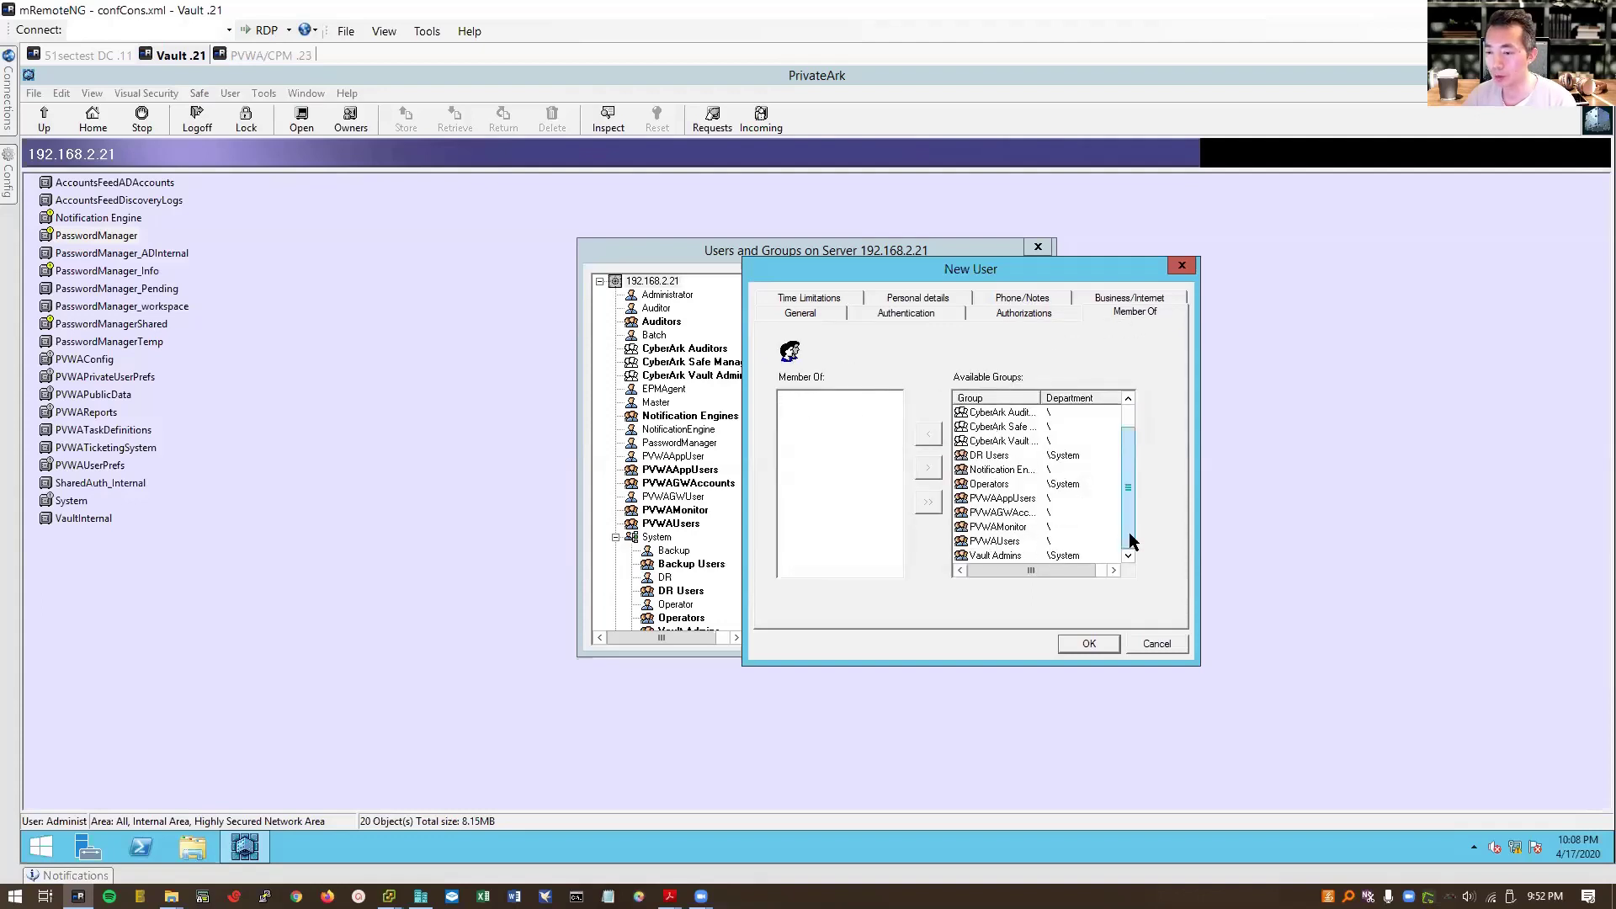
pyautogui.doubleClick(1017, 553)
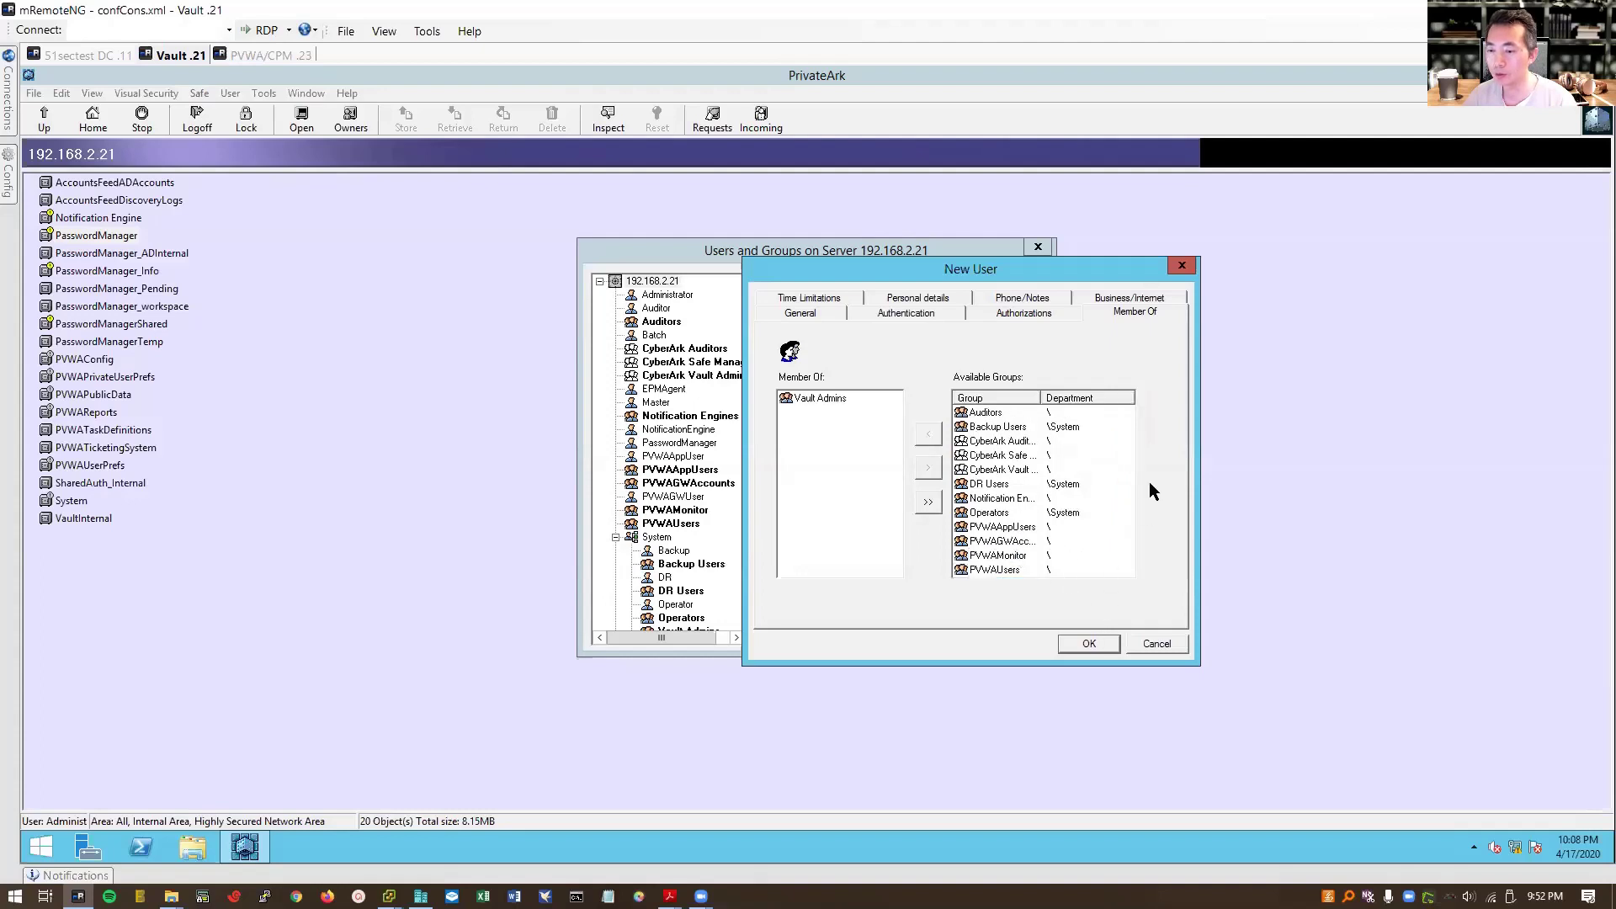
pyautogui.click(875, 301)
pyautogui.click(919, 313)
# Step: Save the new user, close the Users and Groups window, and log off the Vault
pyautogui.click(1090, 643)
pyautogui.click(1000, 494)
pyautogui.click(199, 119)
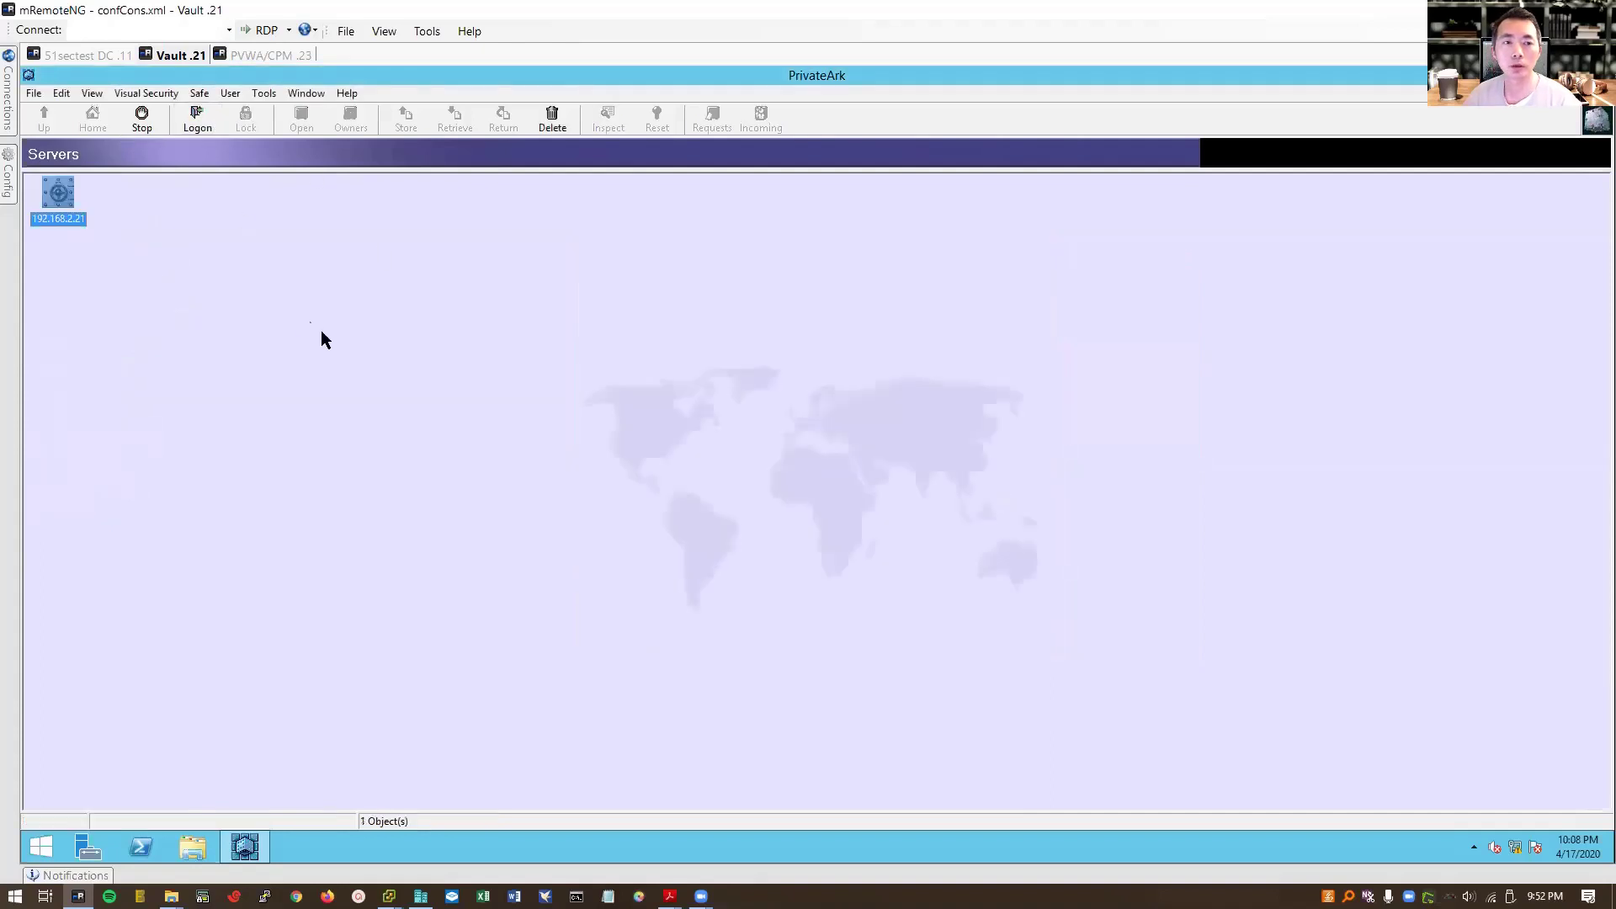
# Step: Log on to the Vault server as 'admin' with its initial password
pyautogui.doubleClick(60, 214)
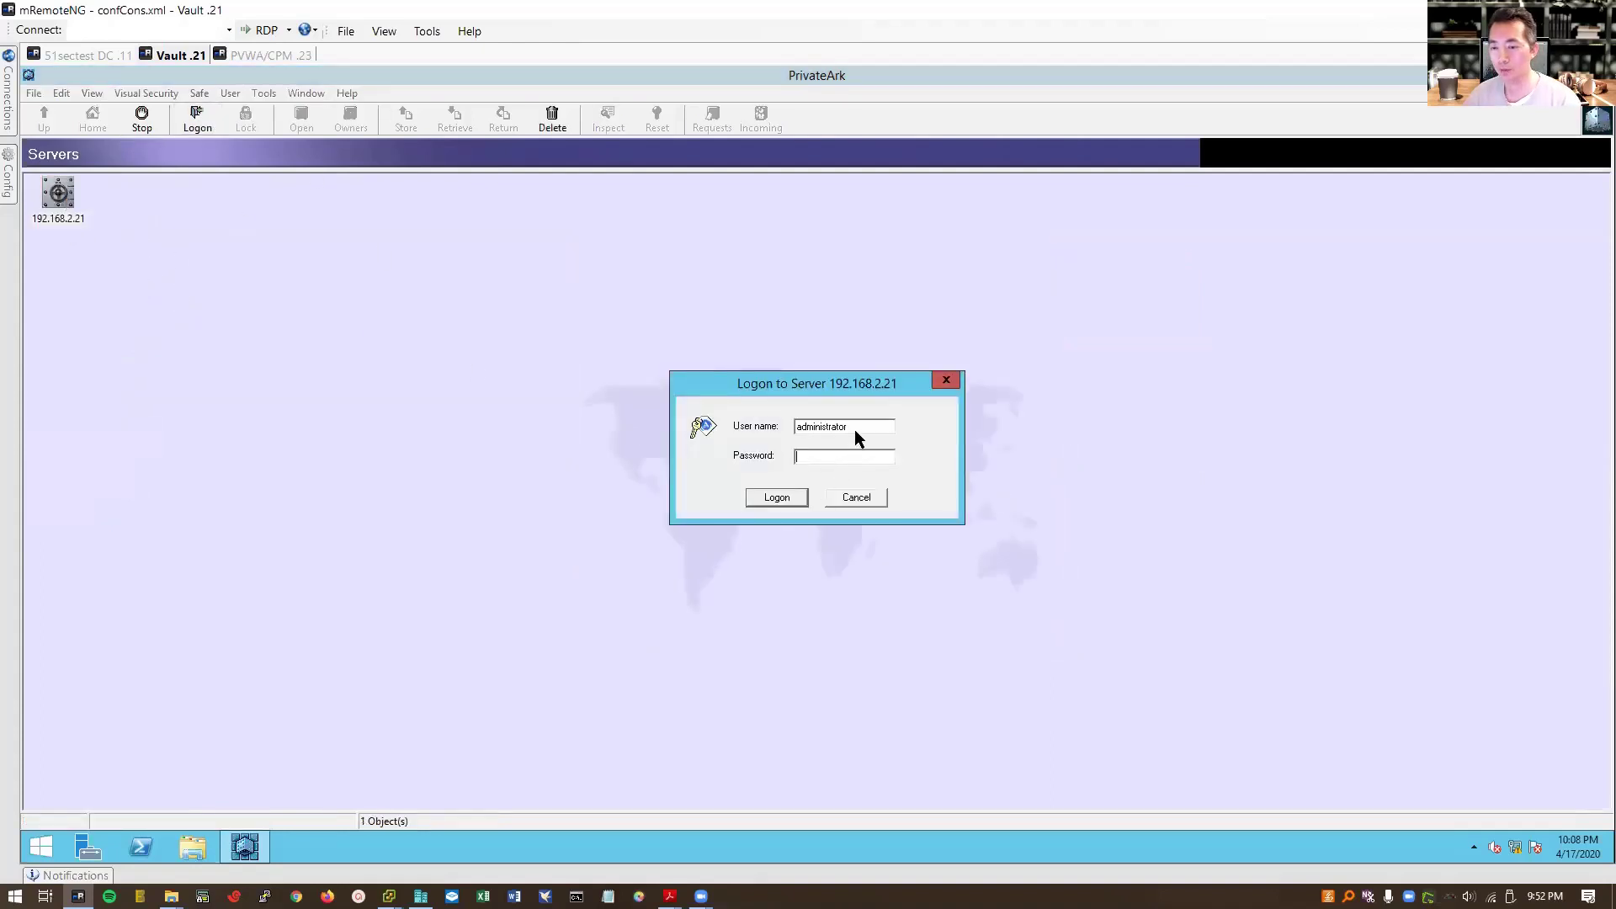
pyautogui.moveTo(855, 429); pyautogui.dragTo(821, 428)
pyautogui.moveTo(701, 418); pyautogui.dragTo(698, 421)
pyautogui.write('admin')
pyautogui.press('Tab')
pyautogui.write('Cyberark1')
pyautogui.press('Return')
# Step: Replace admin's expired password with a new password and acknowledge the change
pyautogui.press('Return')
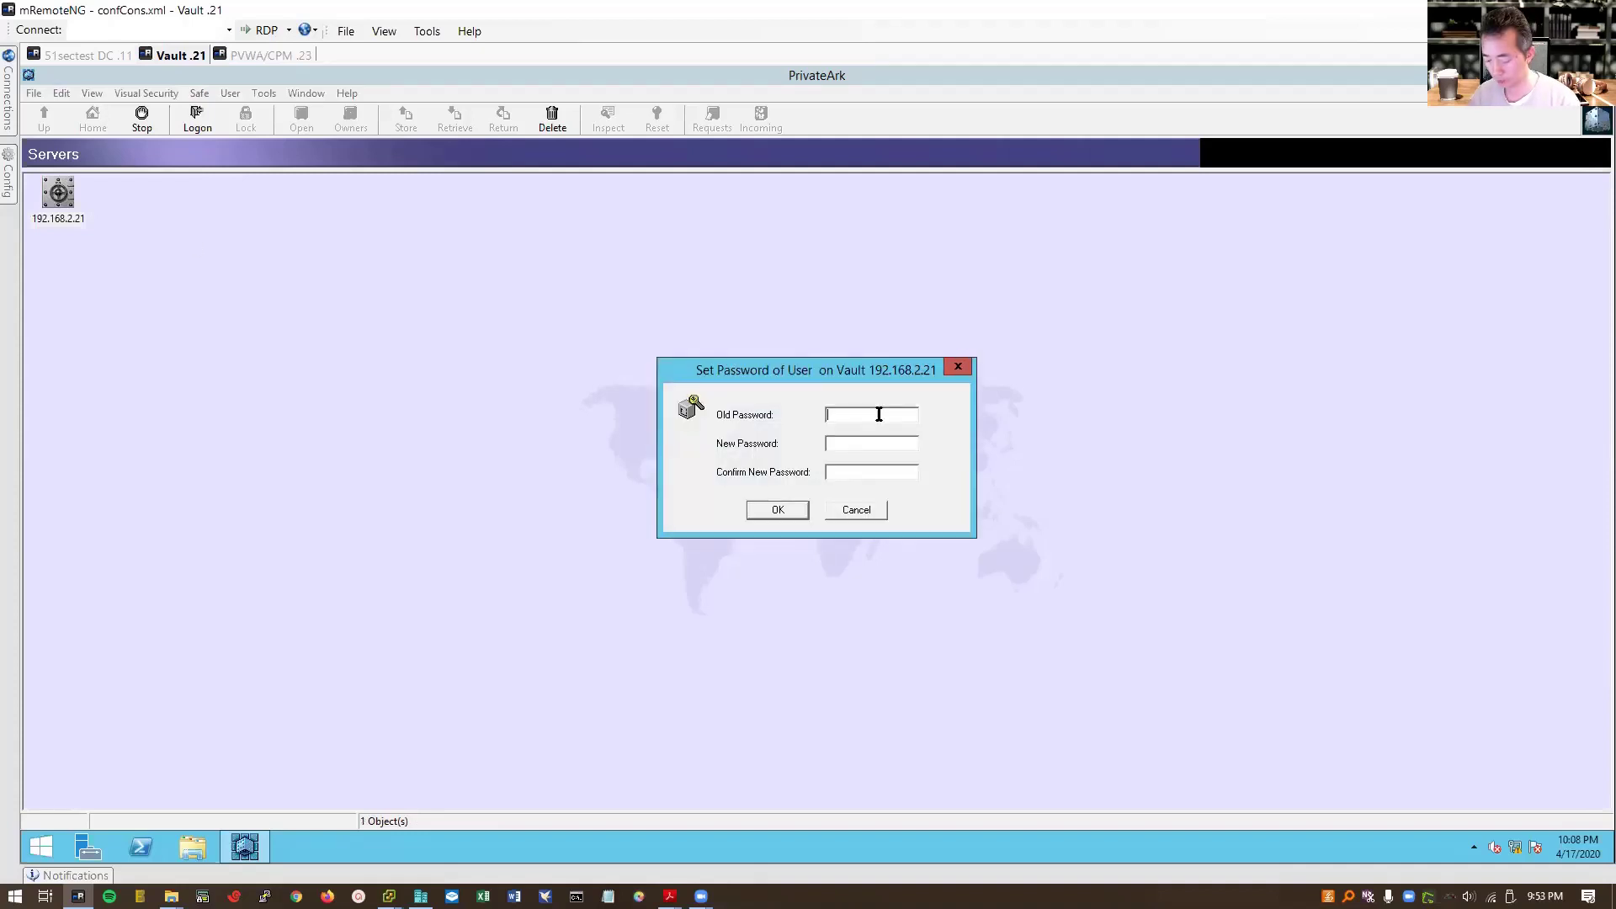
pyautogui.write('Cyberark1')
pyautogui.press('Tab')
pyautogui.write('Cyberark1')
pyautogui.press('Tab')
pyautogui.write('Cyberark1')
pyautogui.press('Return')
pyautogui.press('Return')
pyautogui.write('Cyberark1')
pyautogui.press('Tab')
pyautogui.write('Cyberark2')
pyautogui.press('Tab')
pyautogui.write('Cyberark2')
pyautogui.click(801, 509)
pyautogui.click(898, 513)
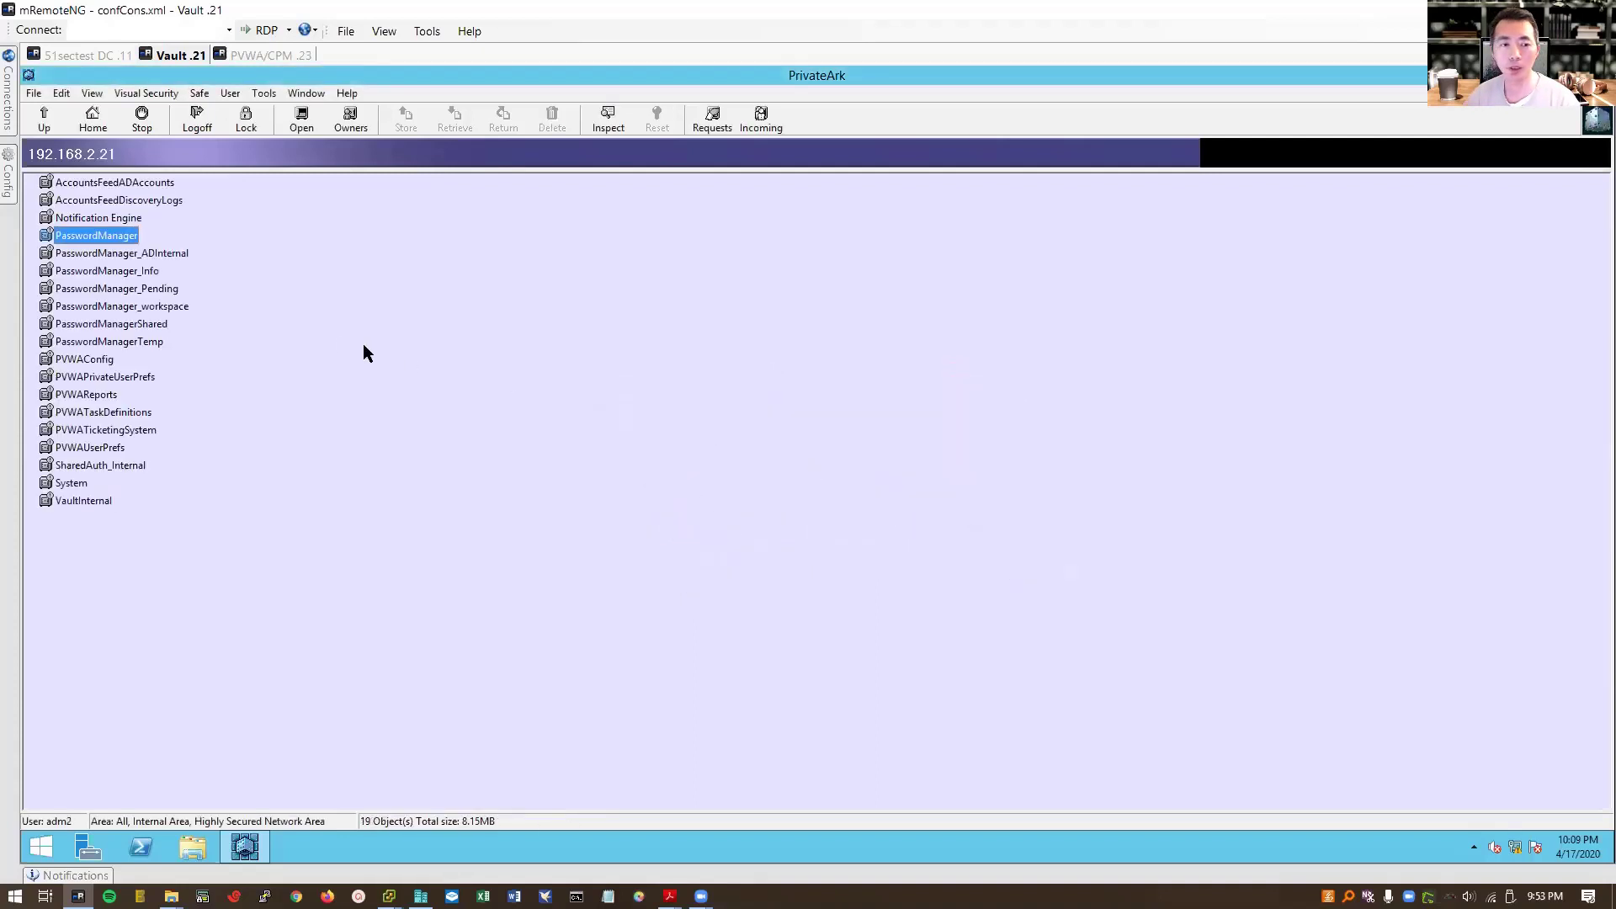
# Step: Look through the PrivateArk Tools menu options, then close the menu
pyautogui.click(276, 91)
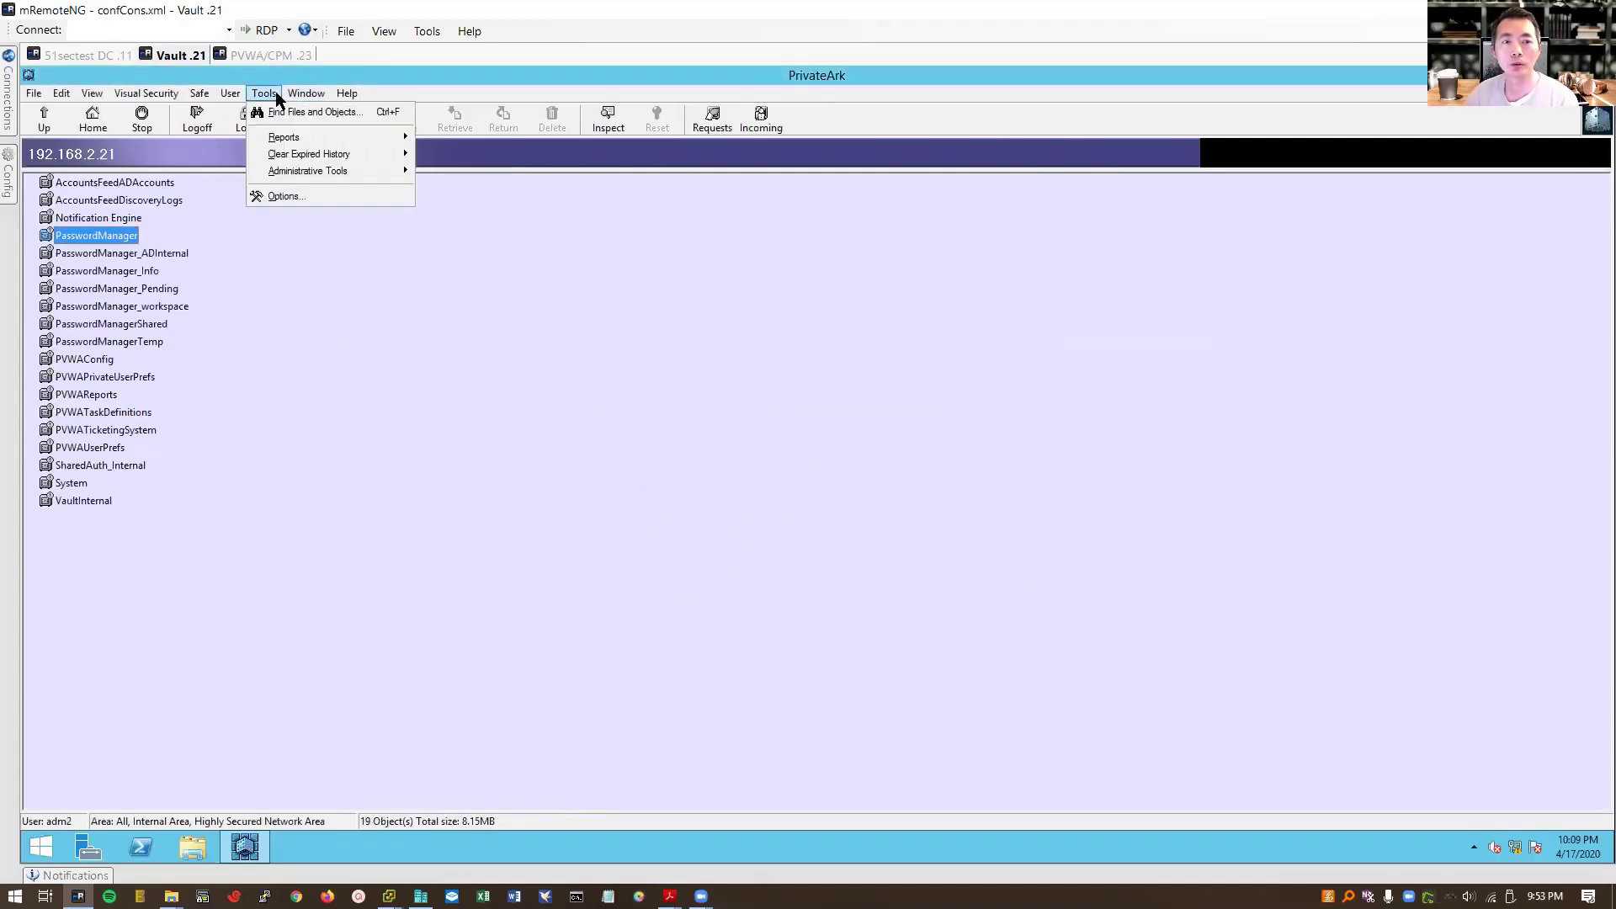
pyautogui.moveTo(291, 91)
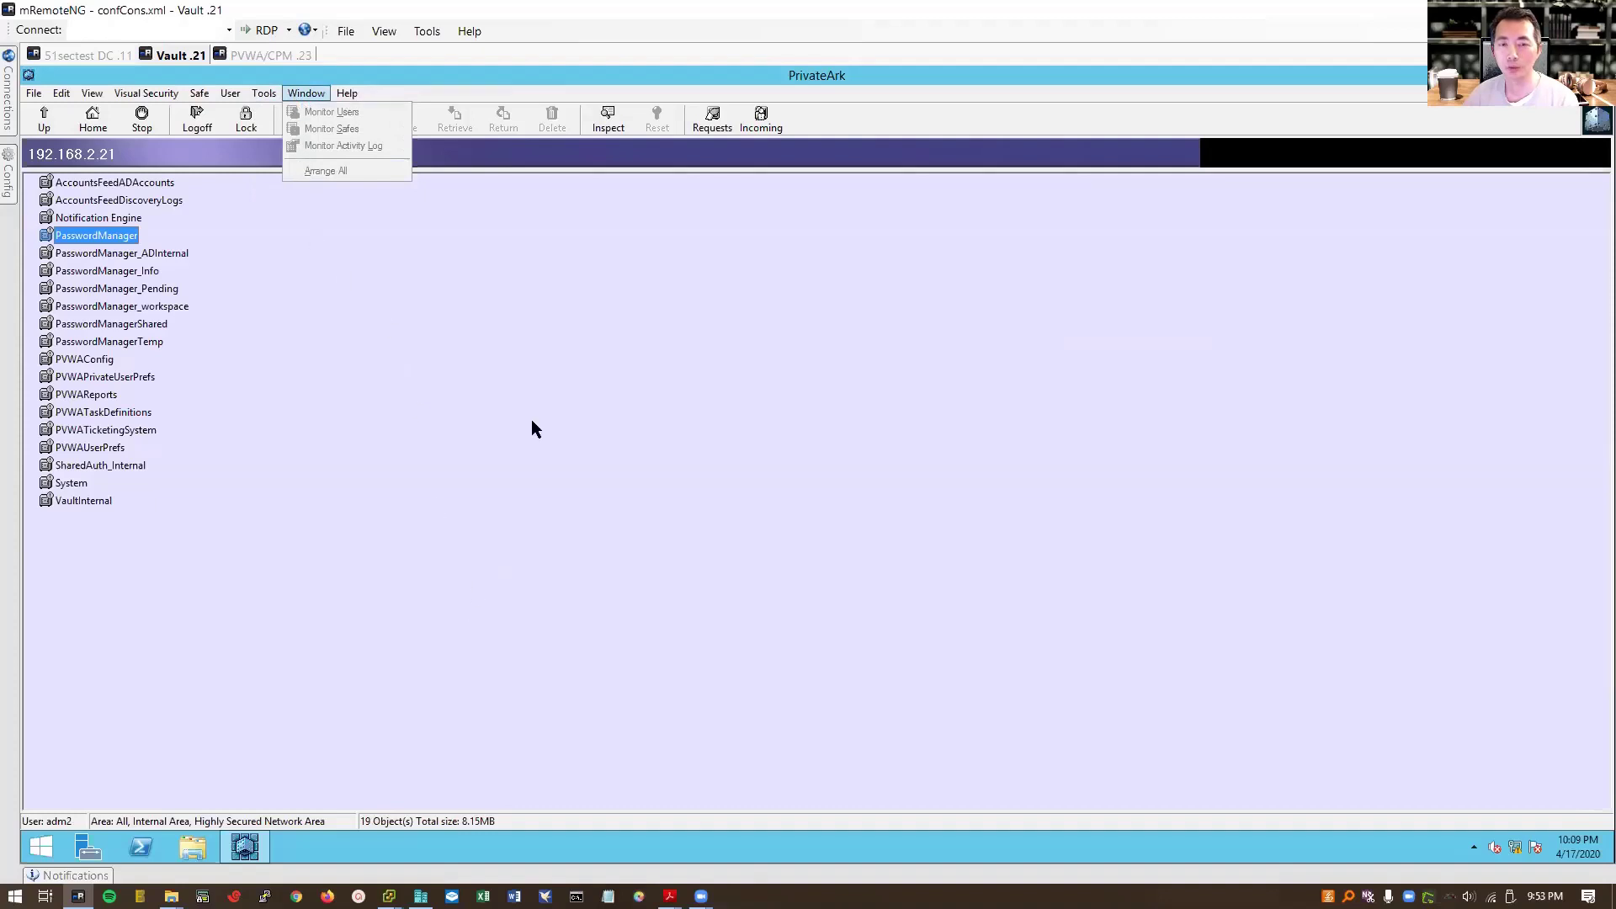
pyautogui.click(368, 321)
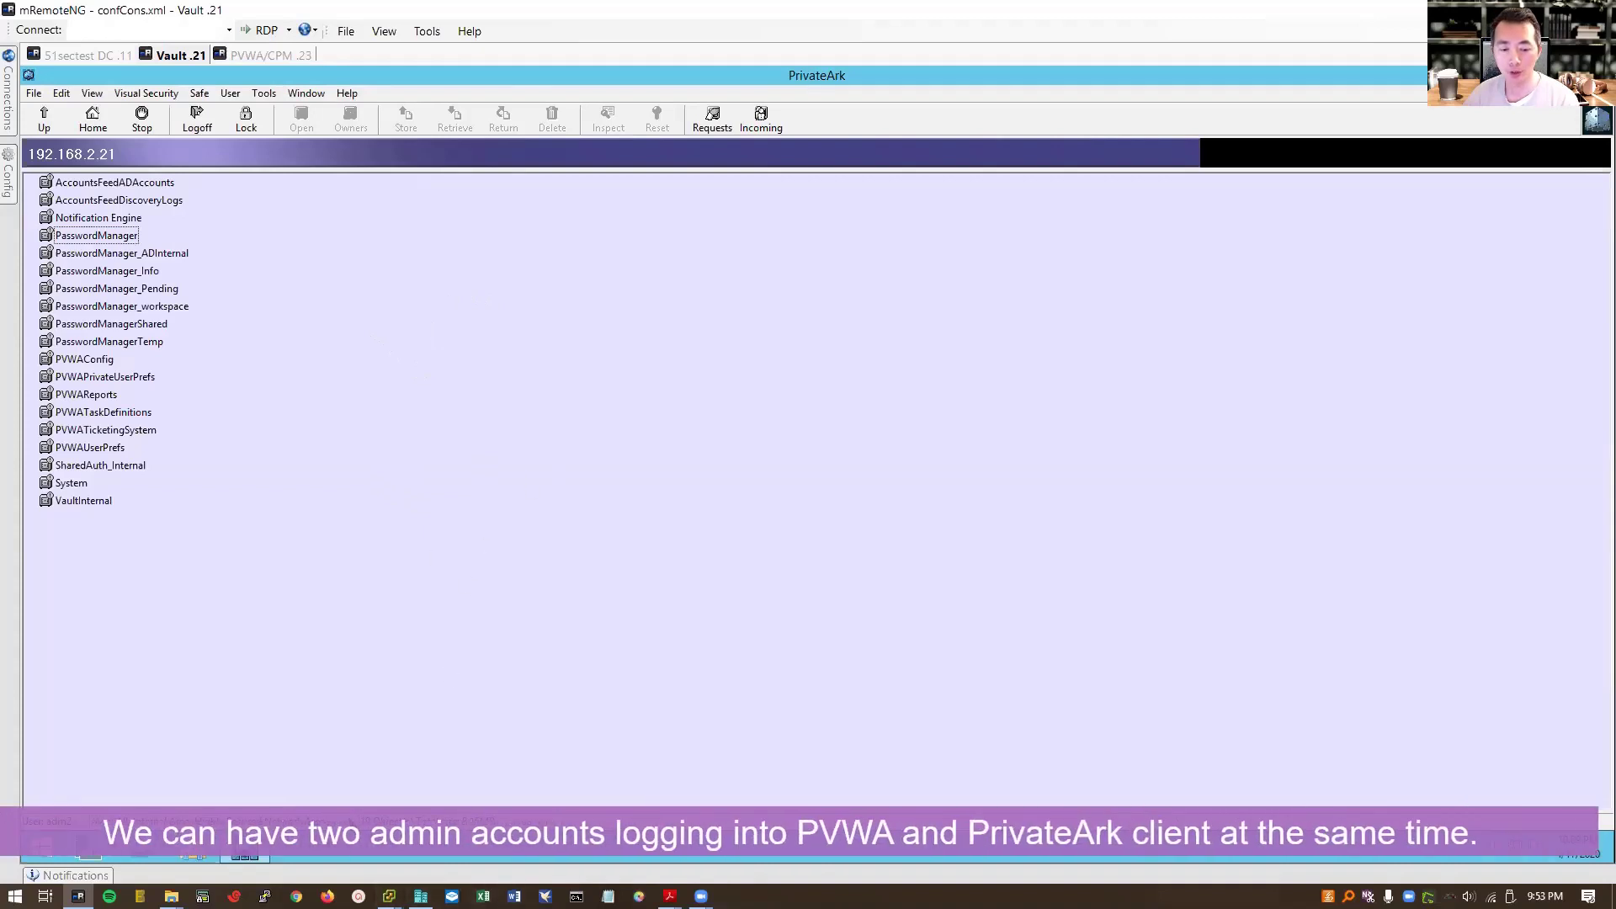
# Step: In PVWA, sign out and sign back in as administrator using CyberArk authentication
pyautogui.click(266, 56)
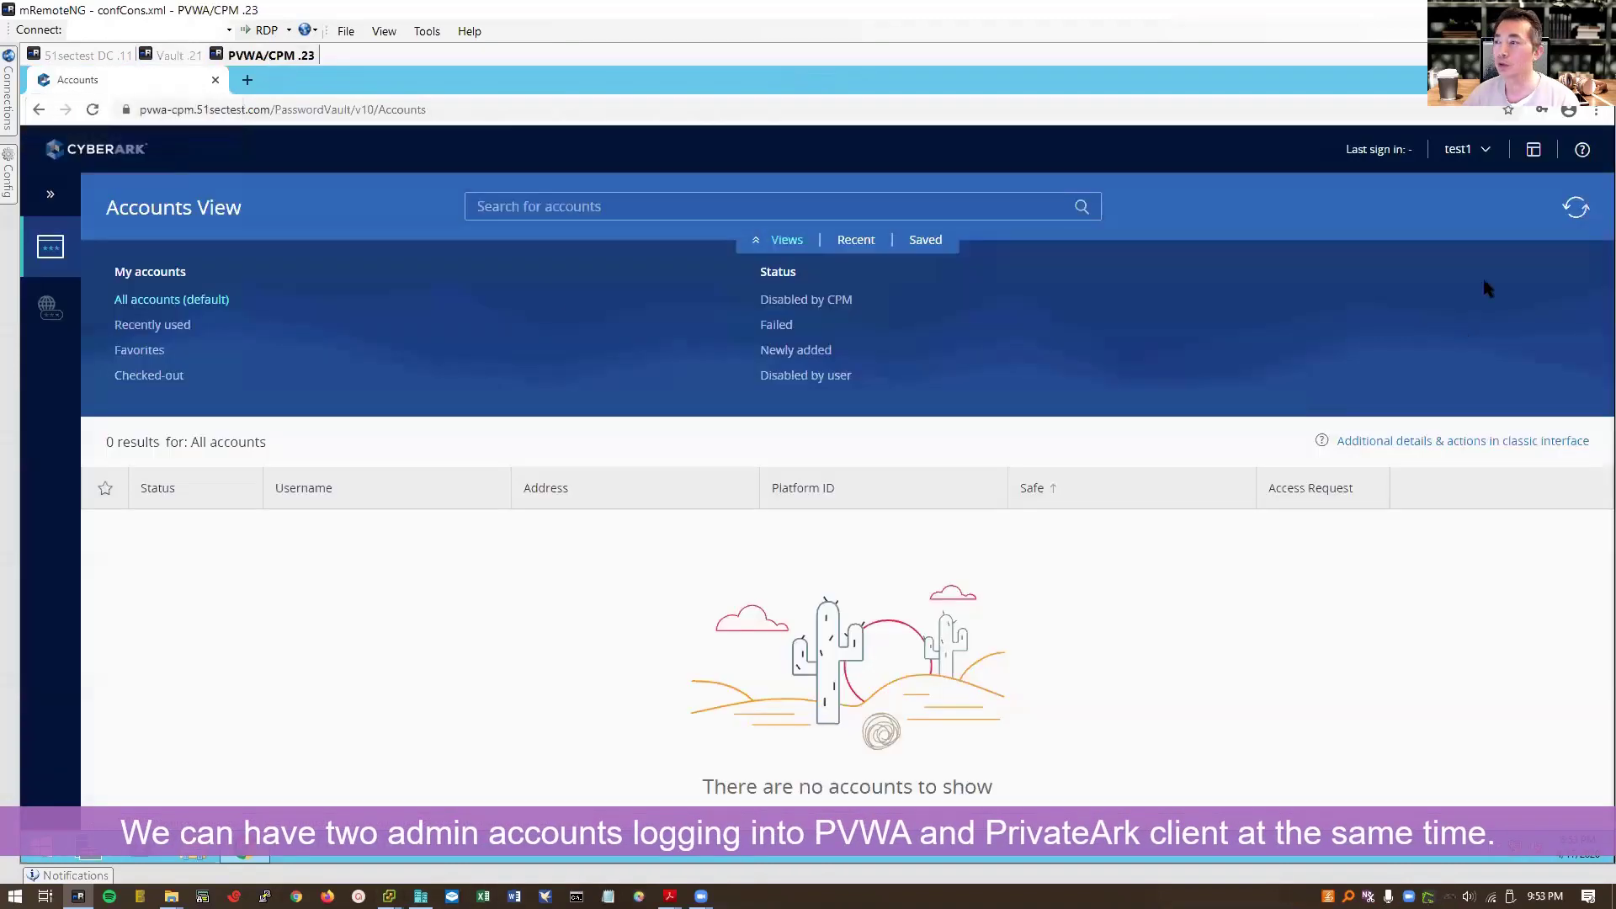
pyautogui.click(1456, 150)
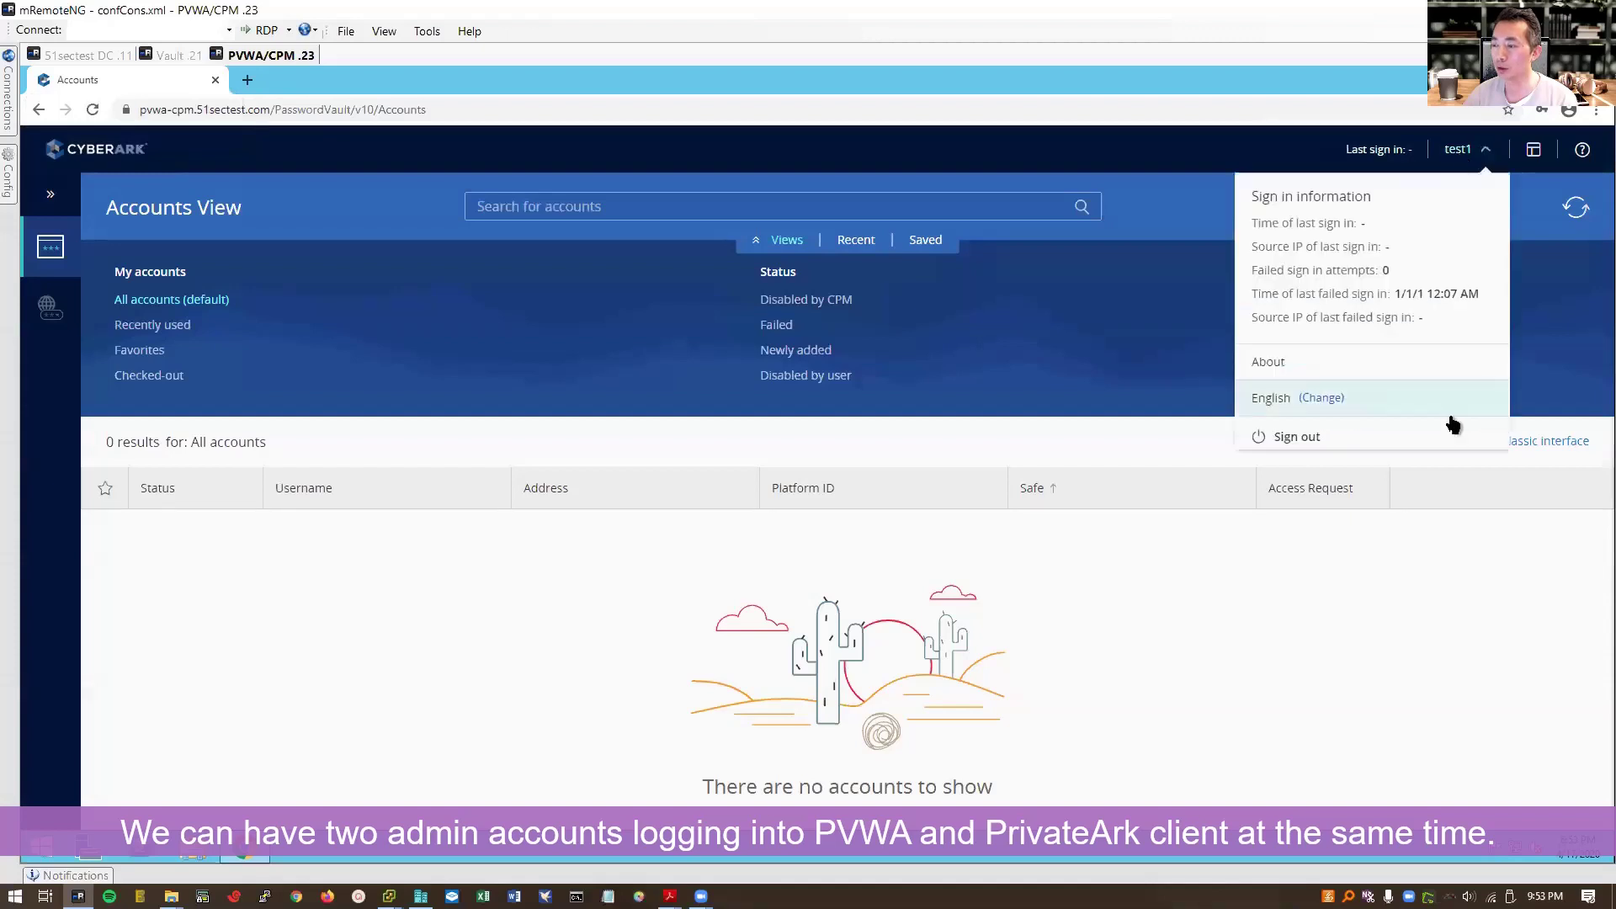
pyautogui.click(1452, 435)
pyautogui.click(716, 644)
pyautogui.write('administrator')
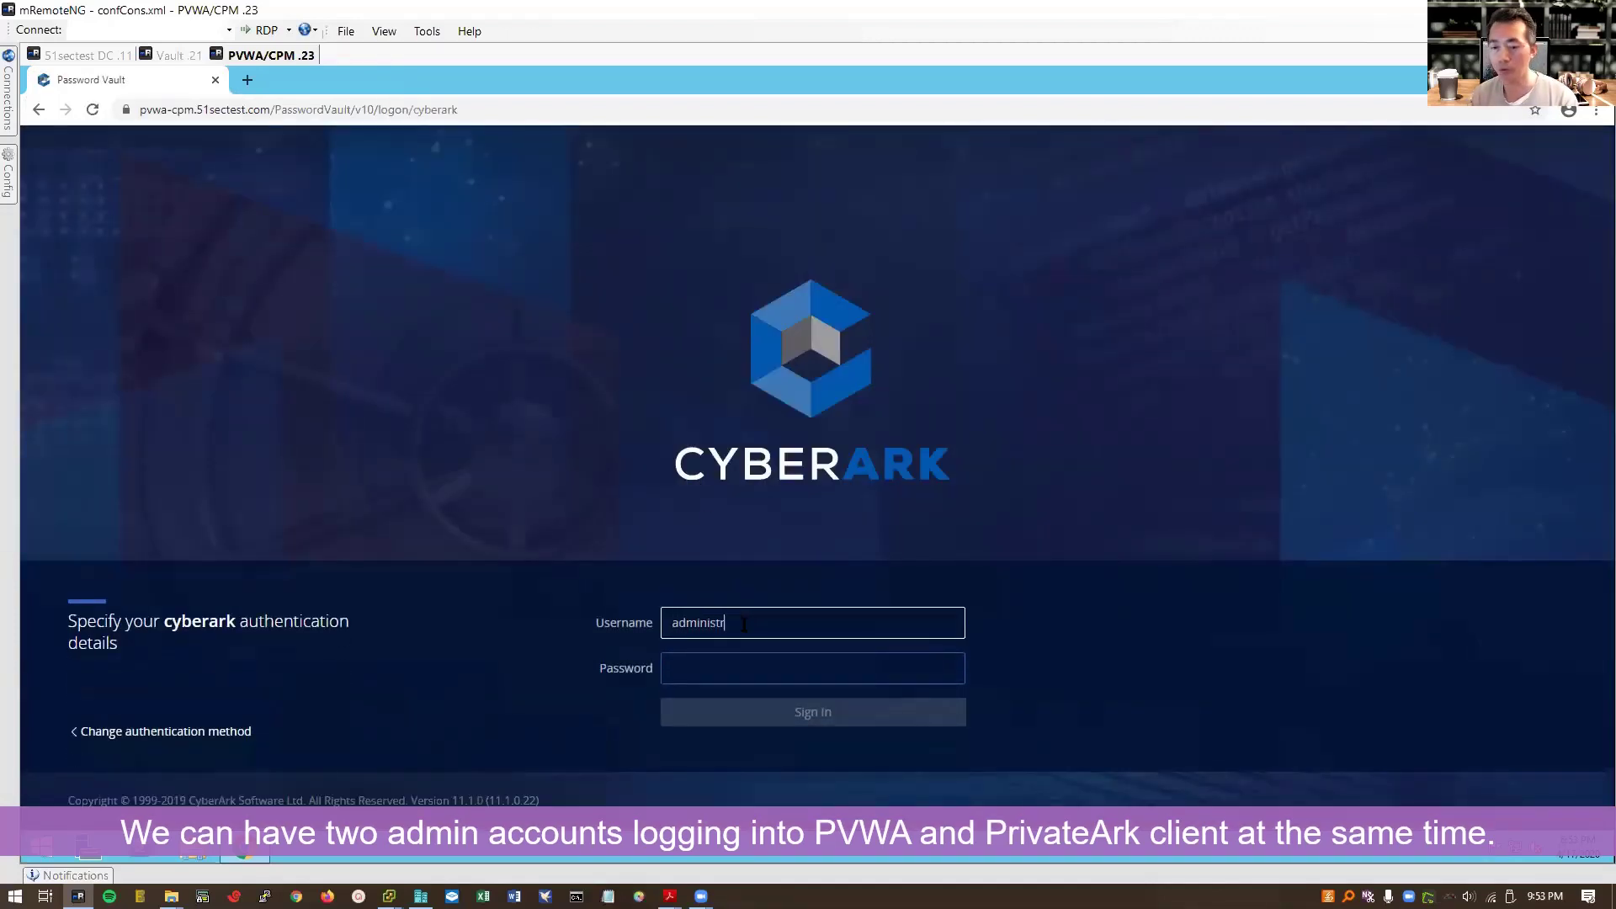
pyautogui.press('Tab')
pyautogui.write('Cyberark1')
pyautogui.press('Return')
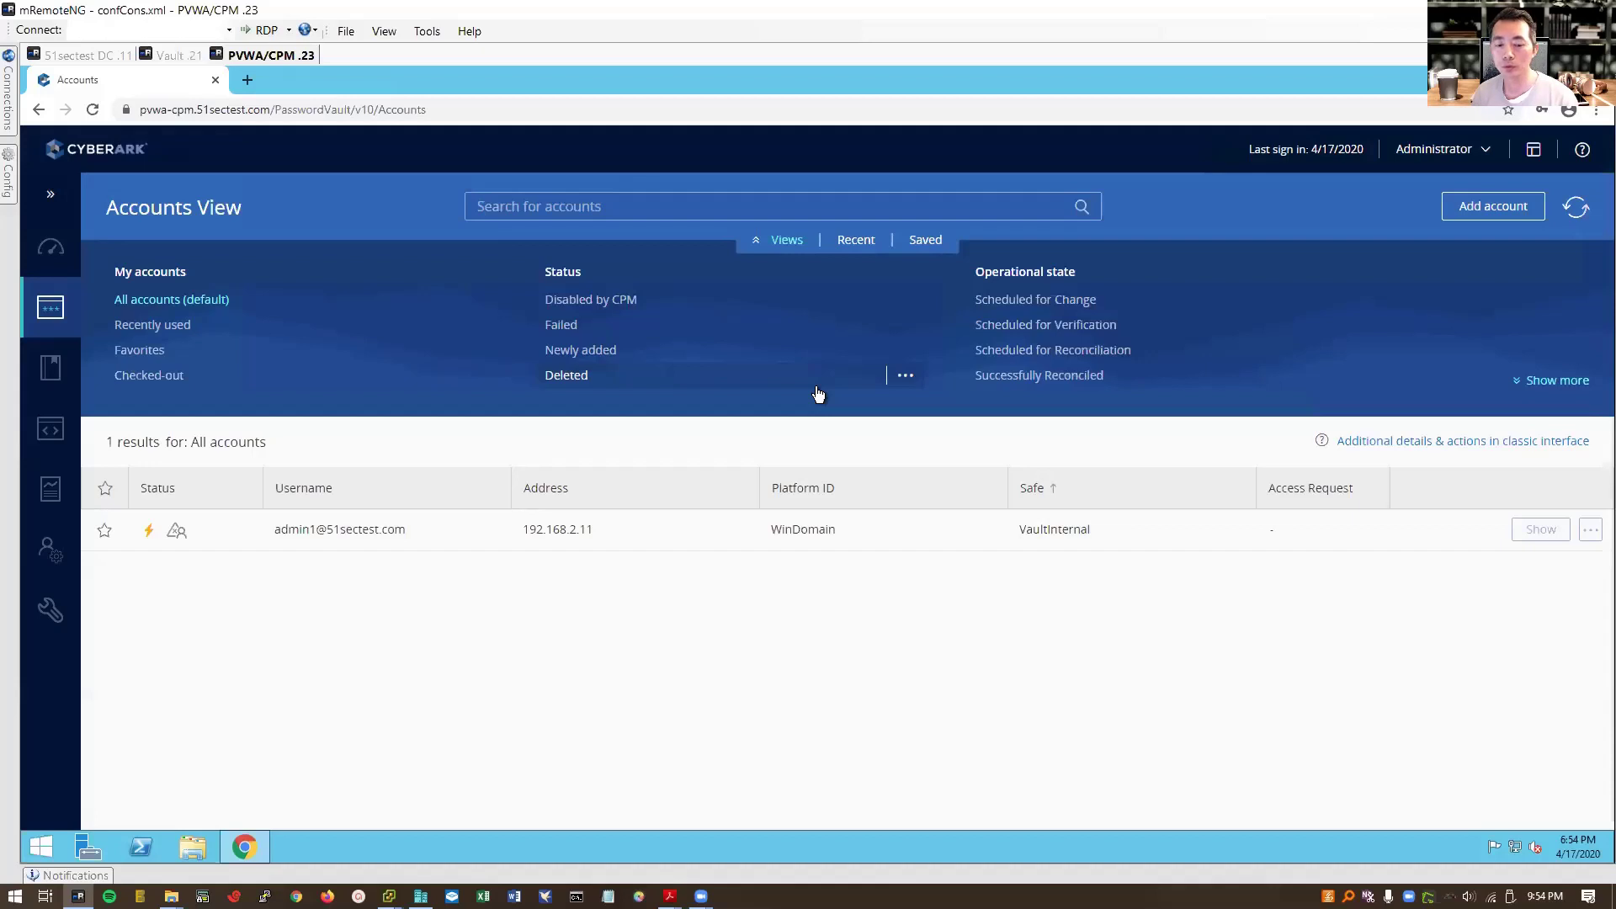
# Step: Open the LDAP Integration page listing 51sectest.com with 4 mappings
pyautogui.moveTo(52, 551)
pyautogui.click(160, 590)
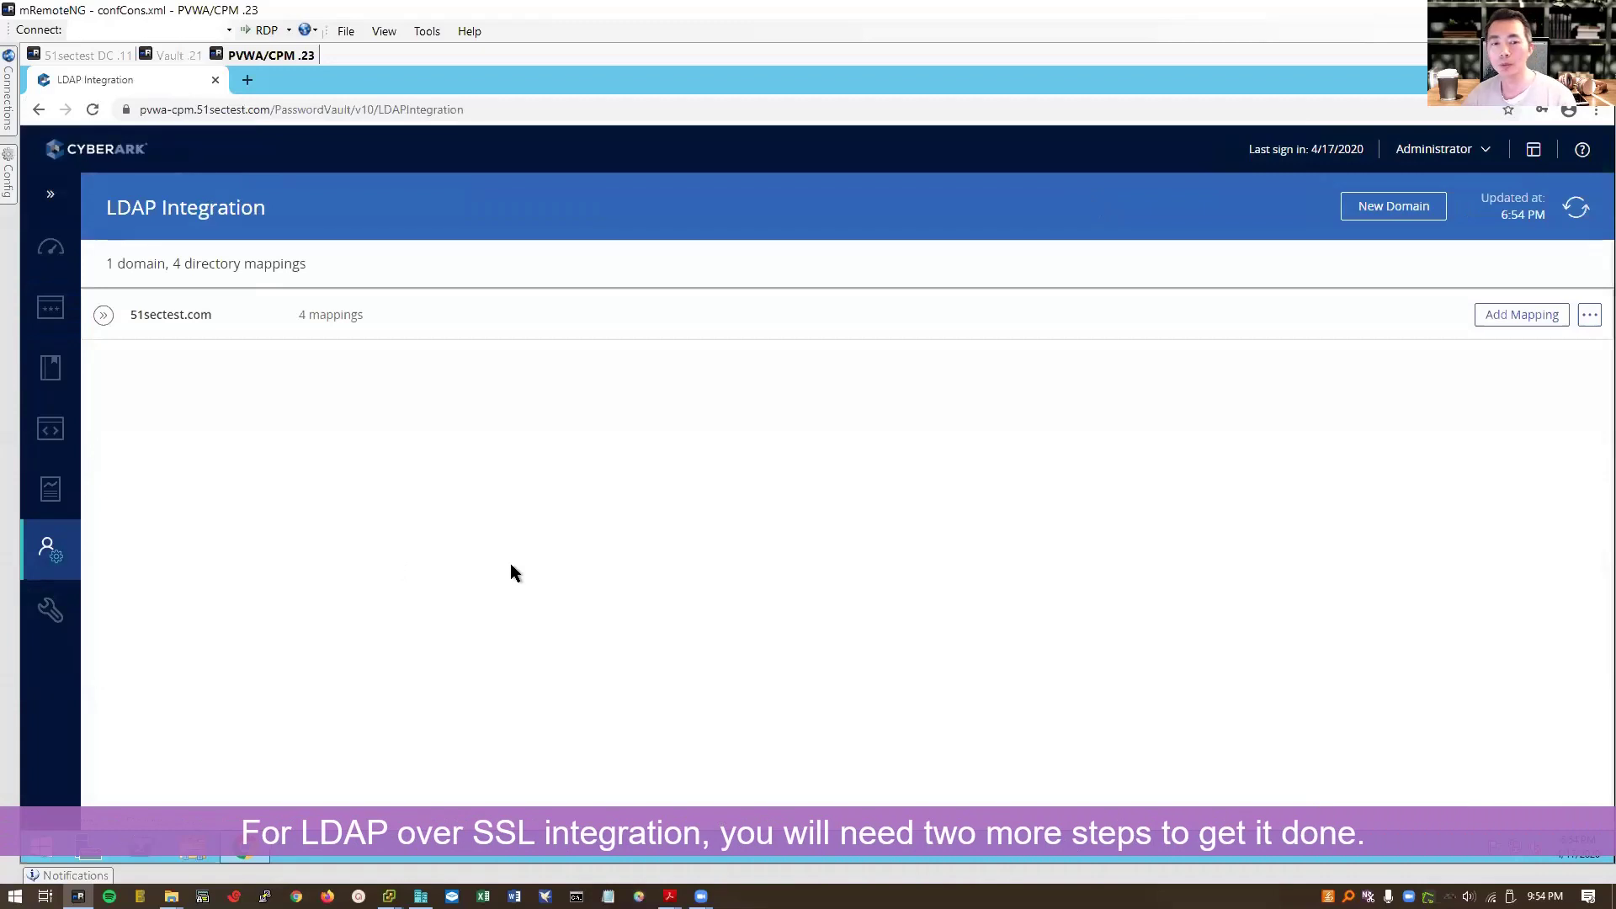
pyautogui.click(244, 855)
pyautogui.click(257, 852)
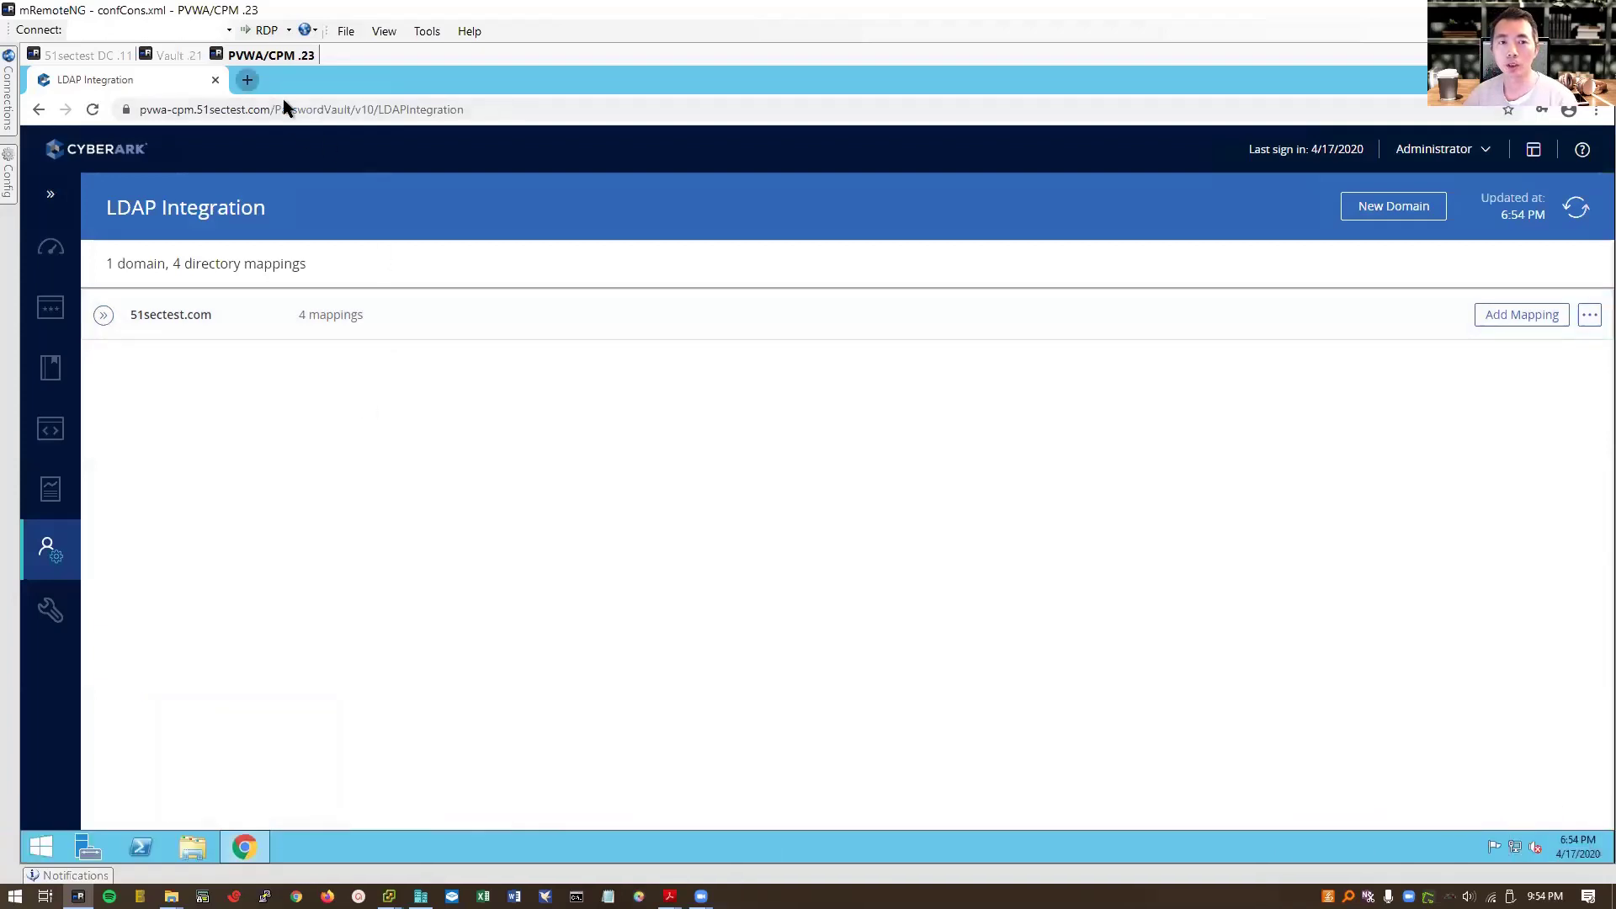
pyautogui.hotkey('ctrl', 't')
pyautogui.write('https')
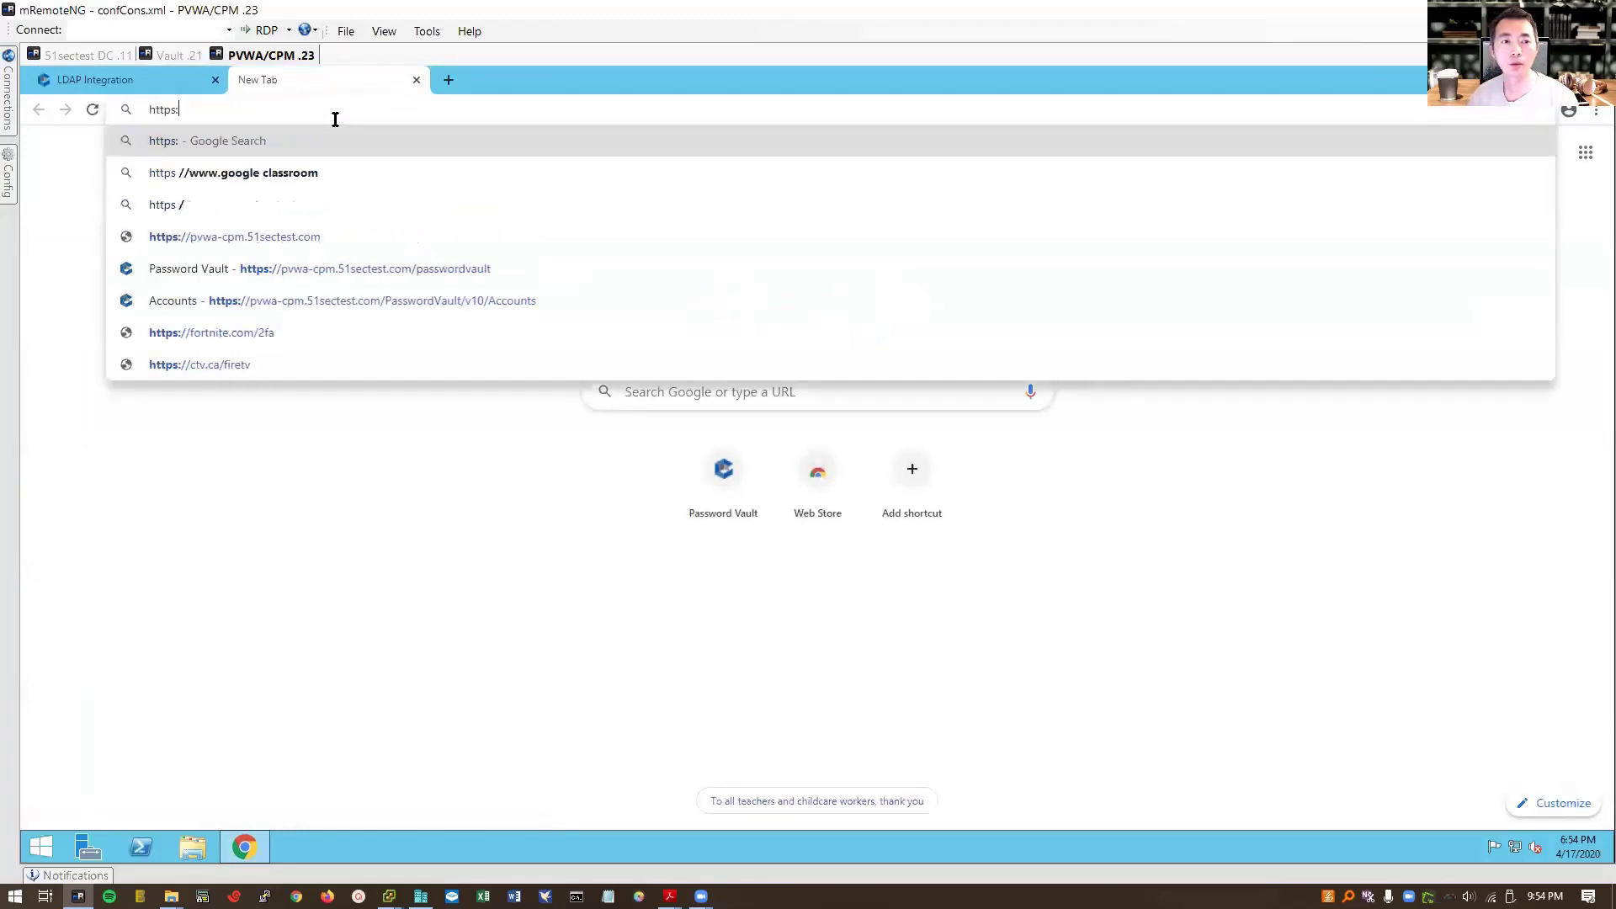
pyautogui.press('BackSpace')
pyautogui.write('://')
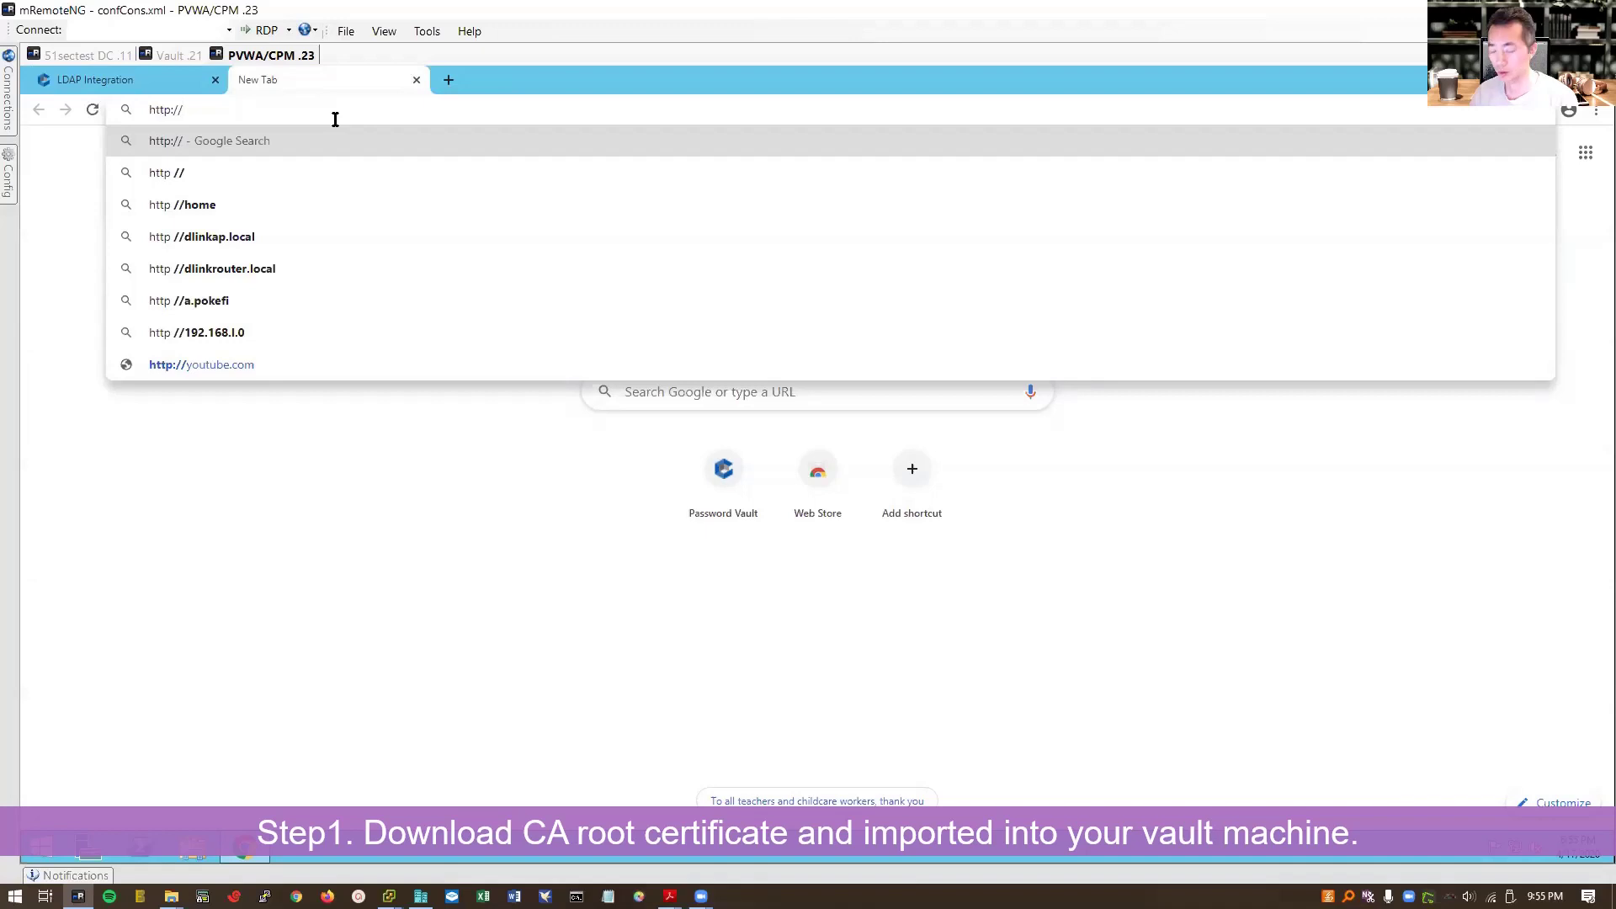
pyautogui.write('win2012dc.51')
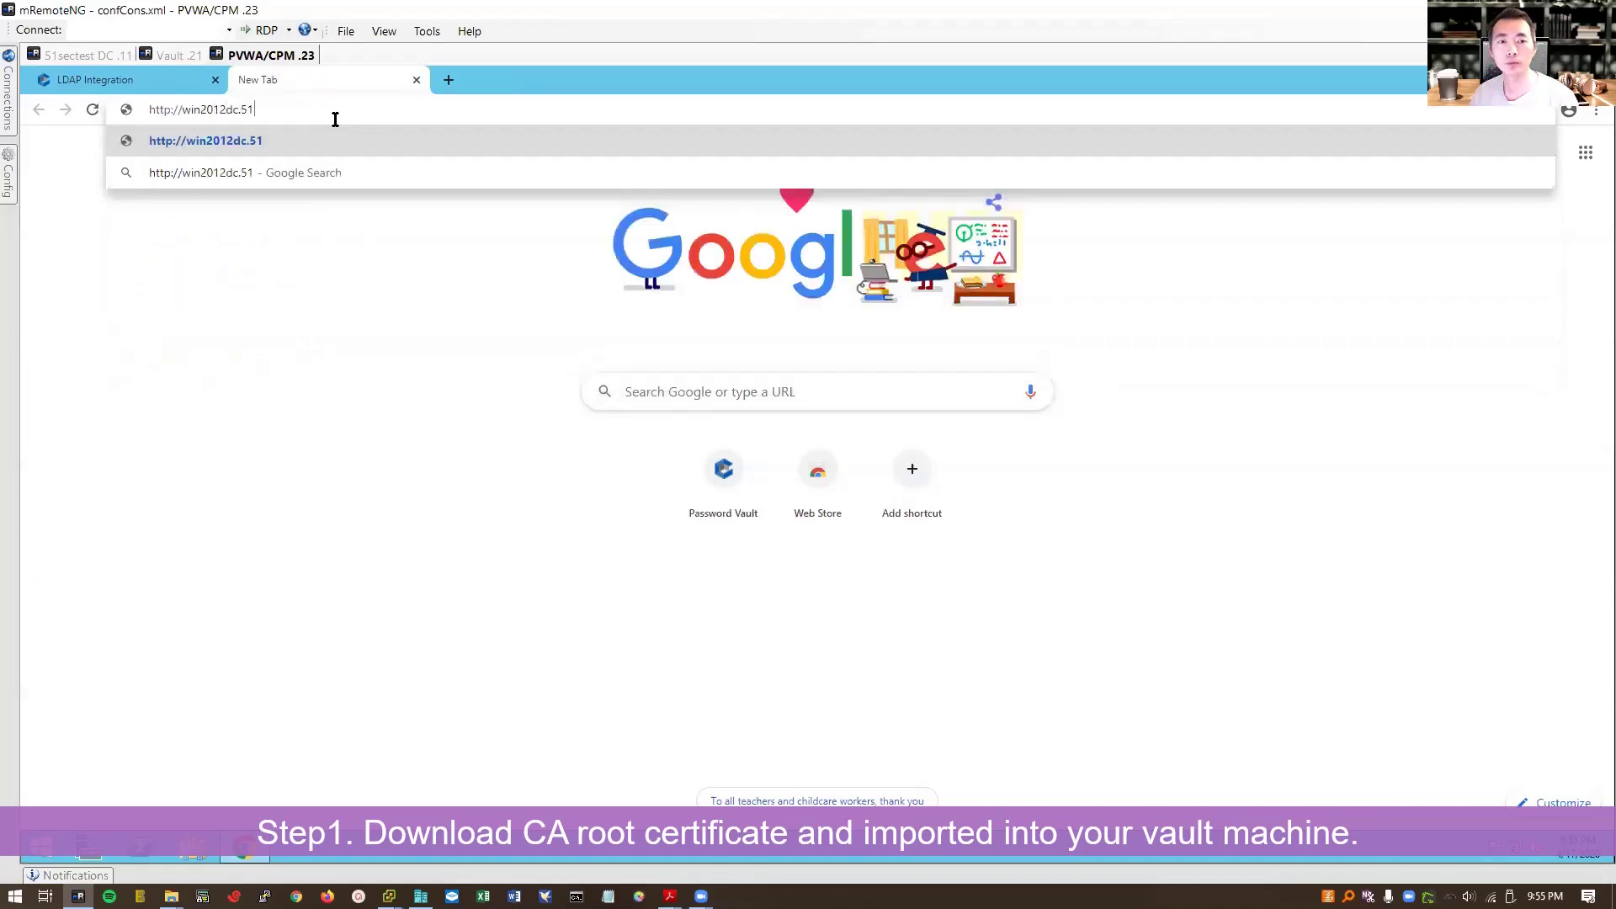
pyautogui.write('sectest.com/certsrv')
pyautogui.press('Return')
pyautogui.write('administrator')
pyautogui.press('Tab')
pyautogui.write('••••••••')
pyautogui.press('Return')
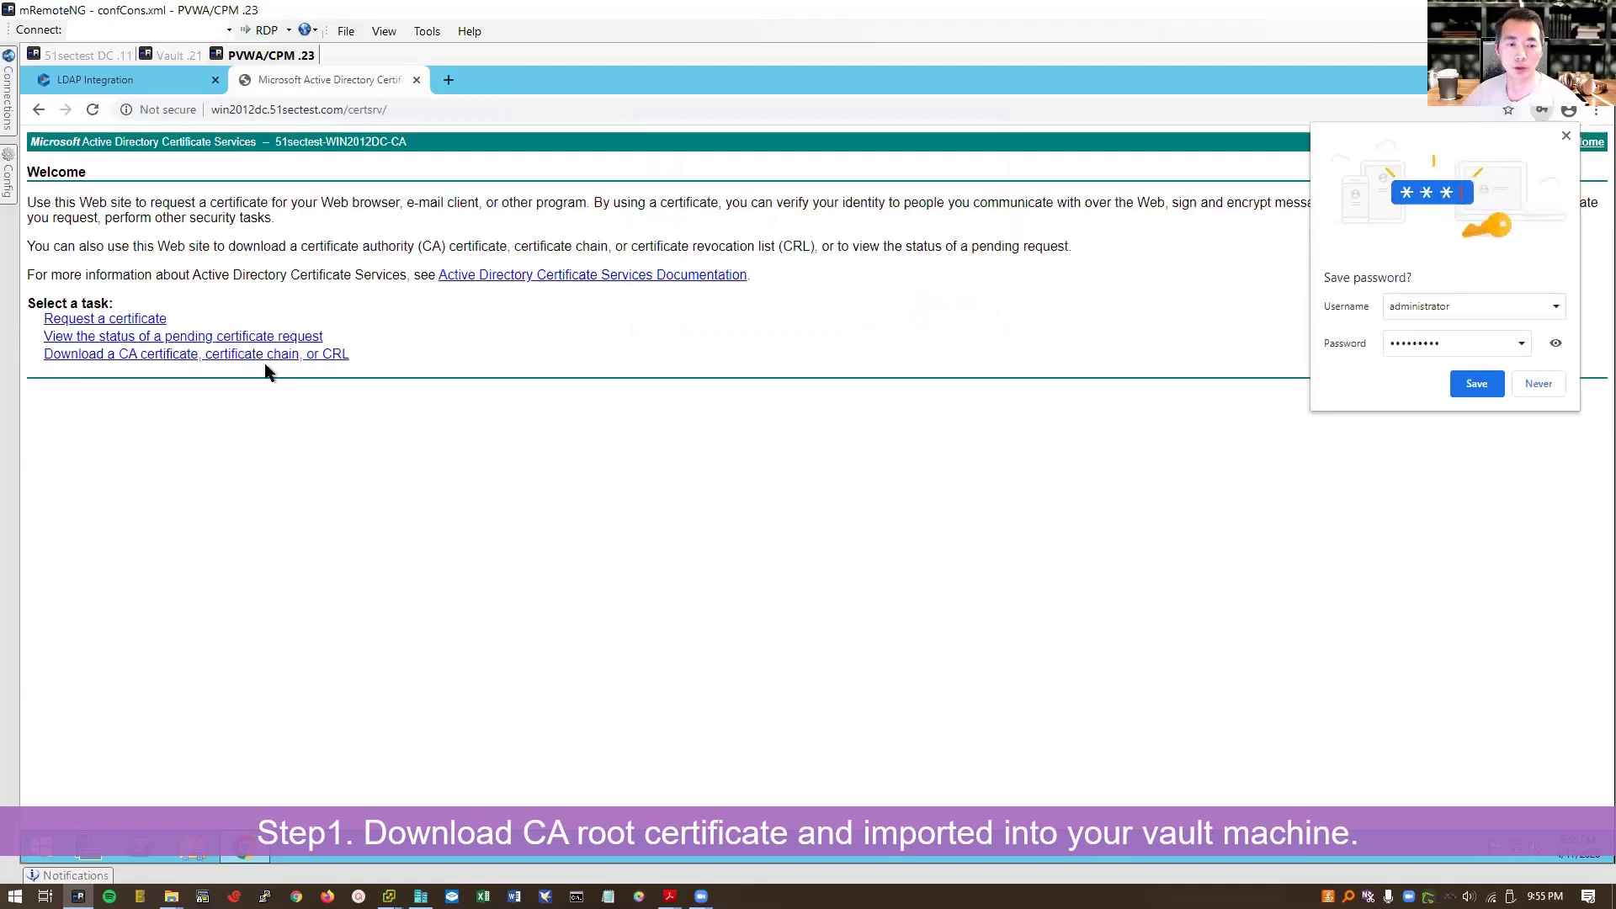
# Step: Download the CA certificate as certnew.cer, show it in Downloads, and copy the file
pyautogui.click(331, 357)
pyautogui.click(141, 431)
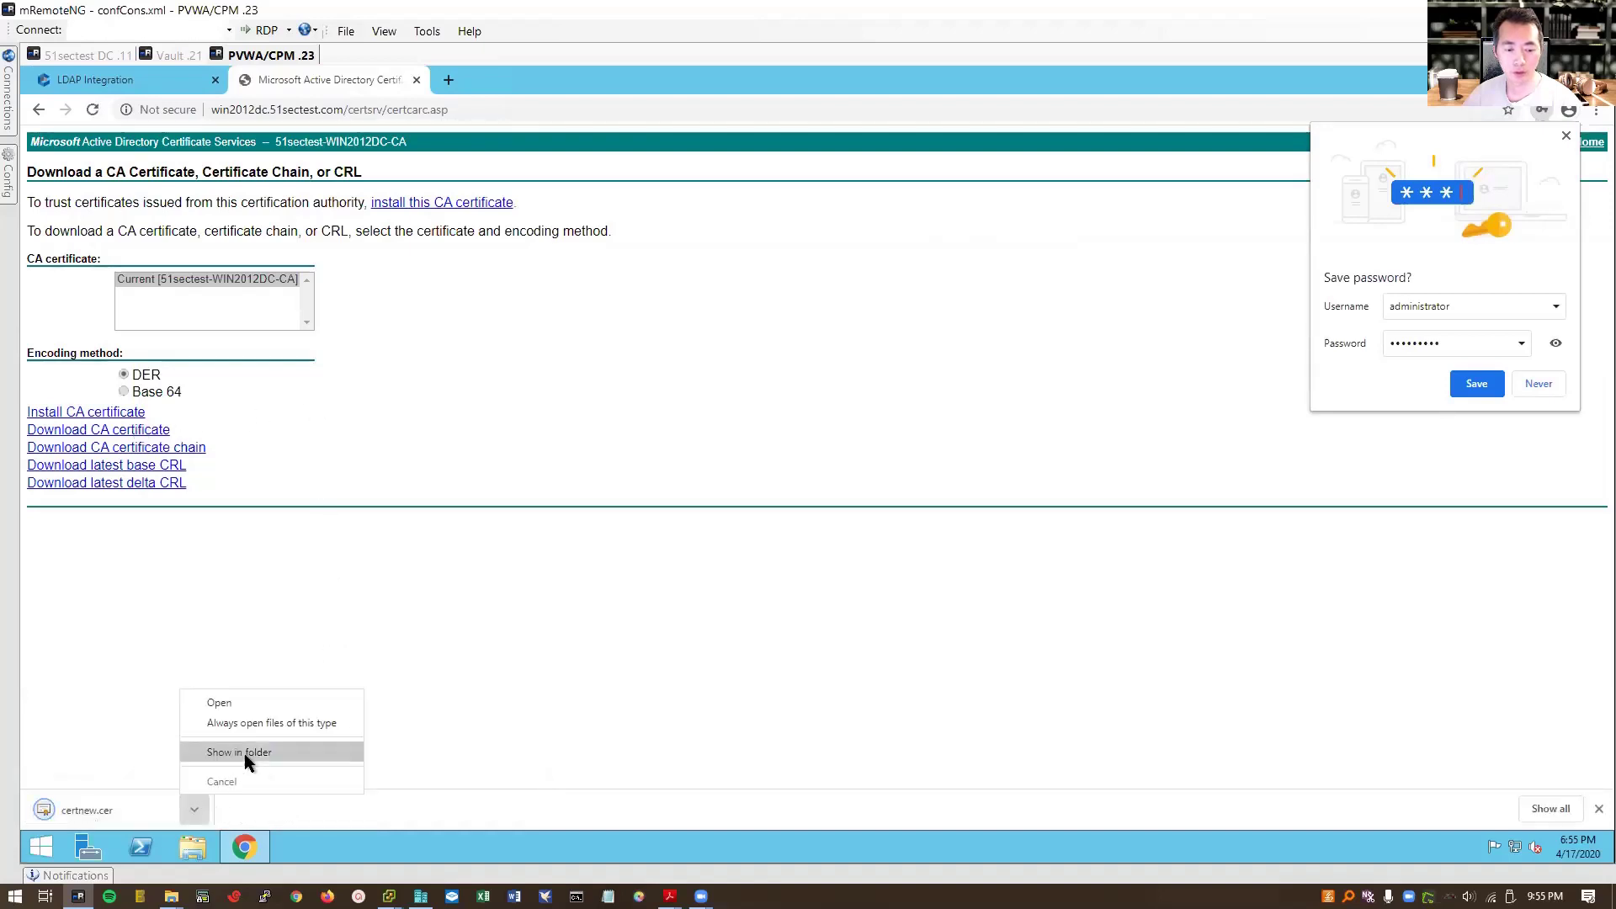
pyautogui.click(236, 808)
pyautogui.click(244, 755)
pyautogui.rightClick(654, 318)
pyautogui.click(686, 469)
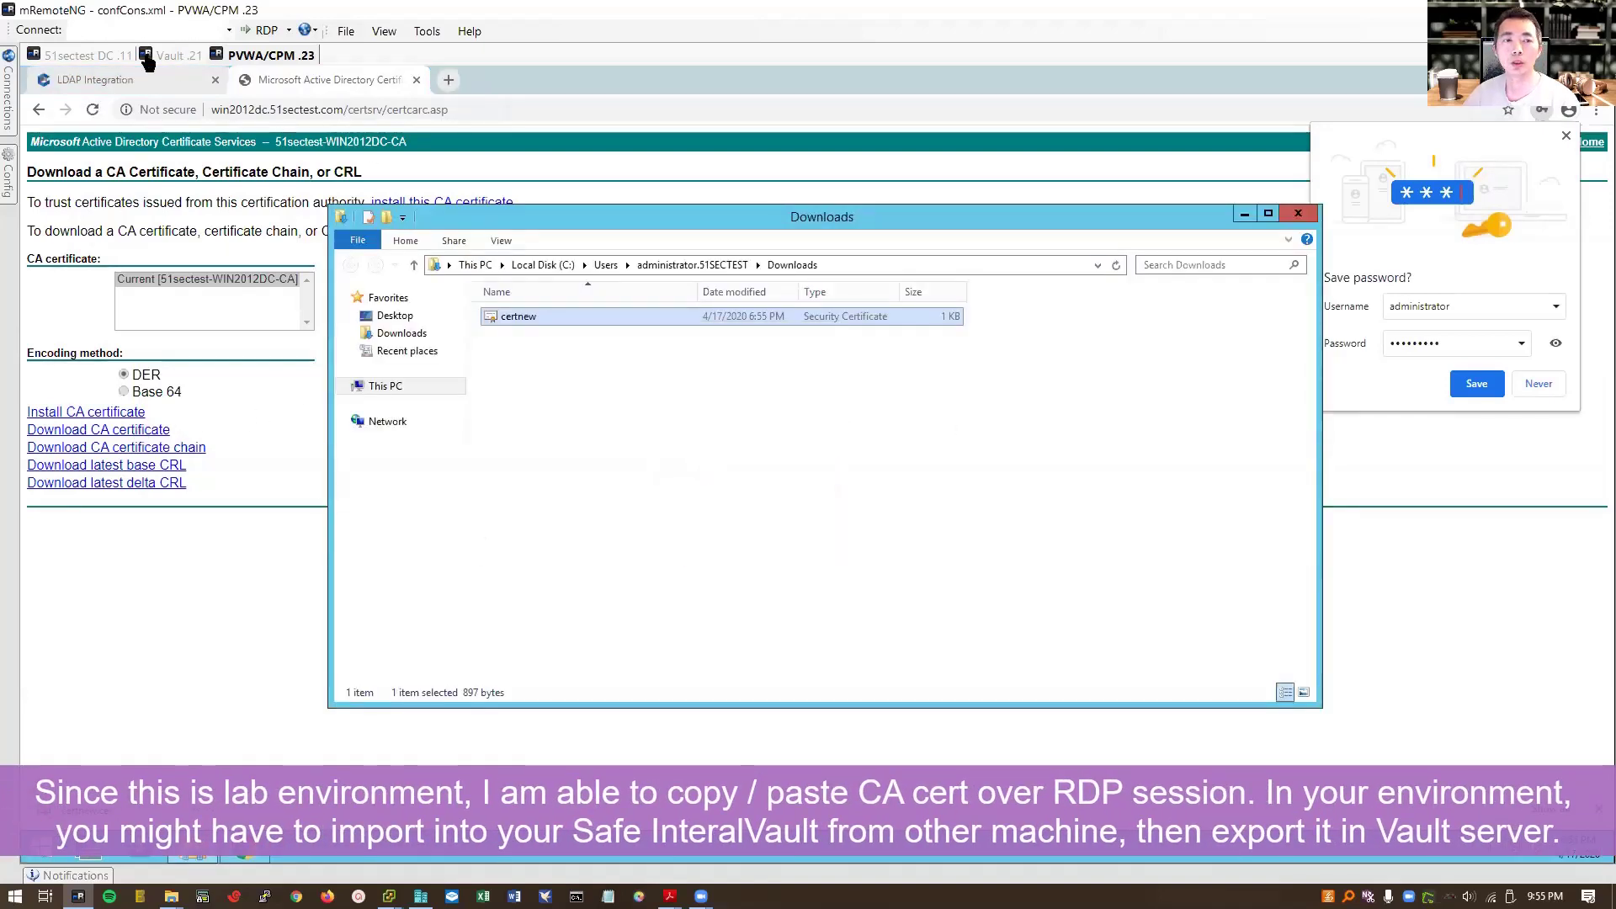
# Step: Paste the certnew certificate onto the Vault server's desktop
pyautogui.click(173, 55)
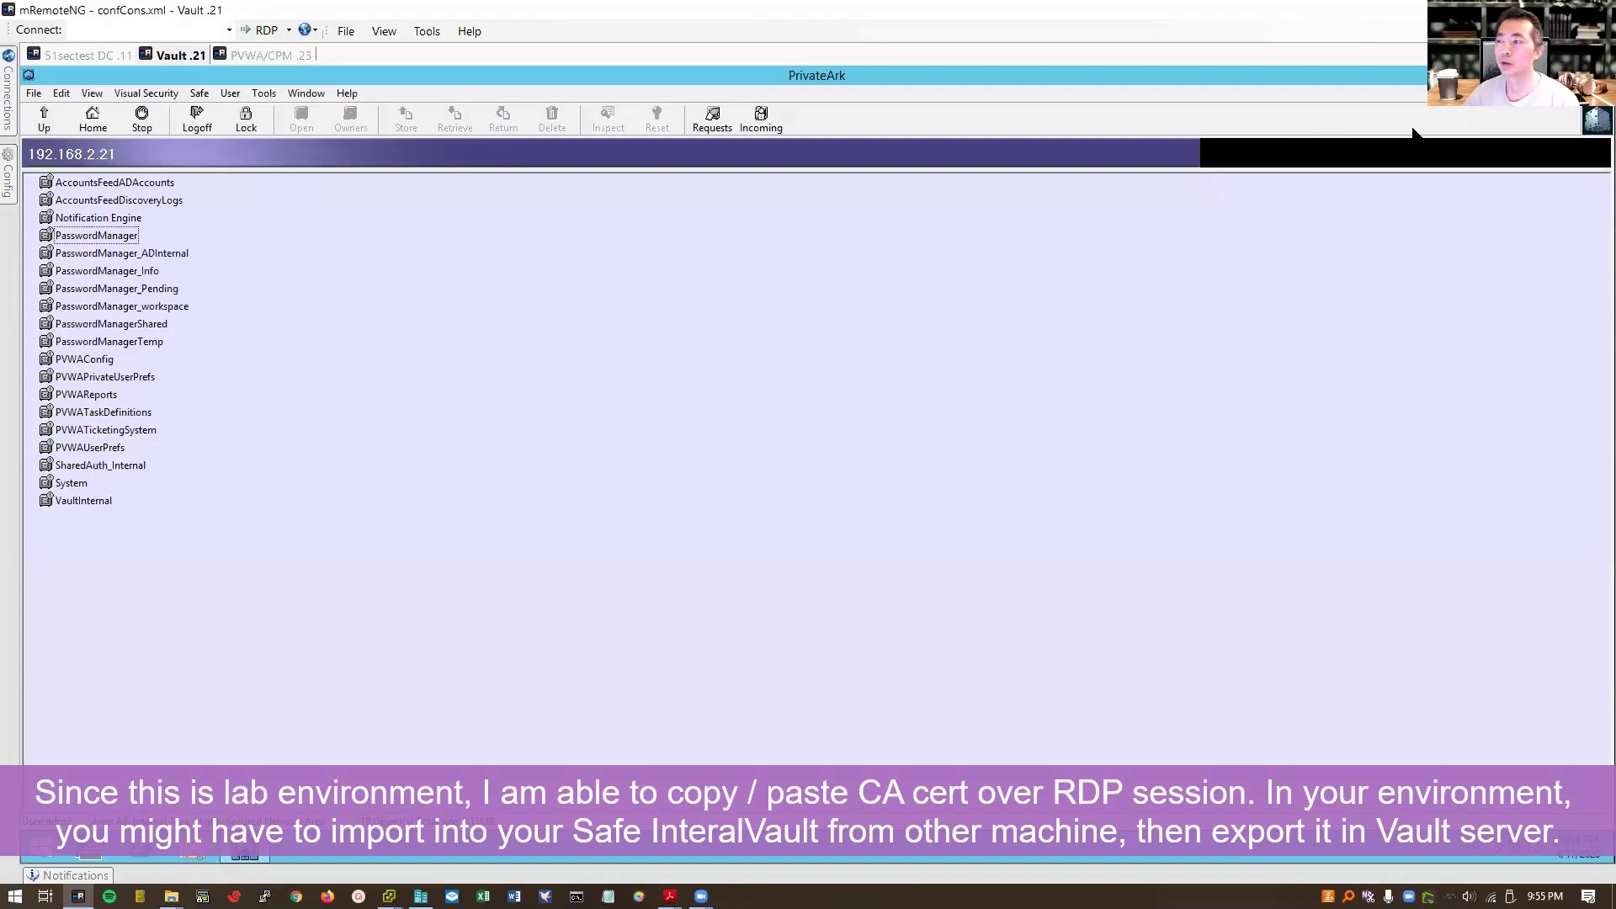
pyautogui.click(1566, 75)
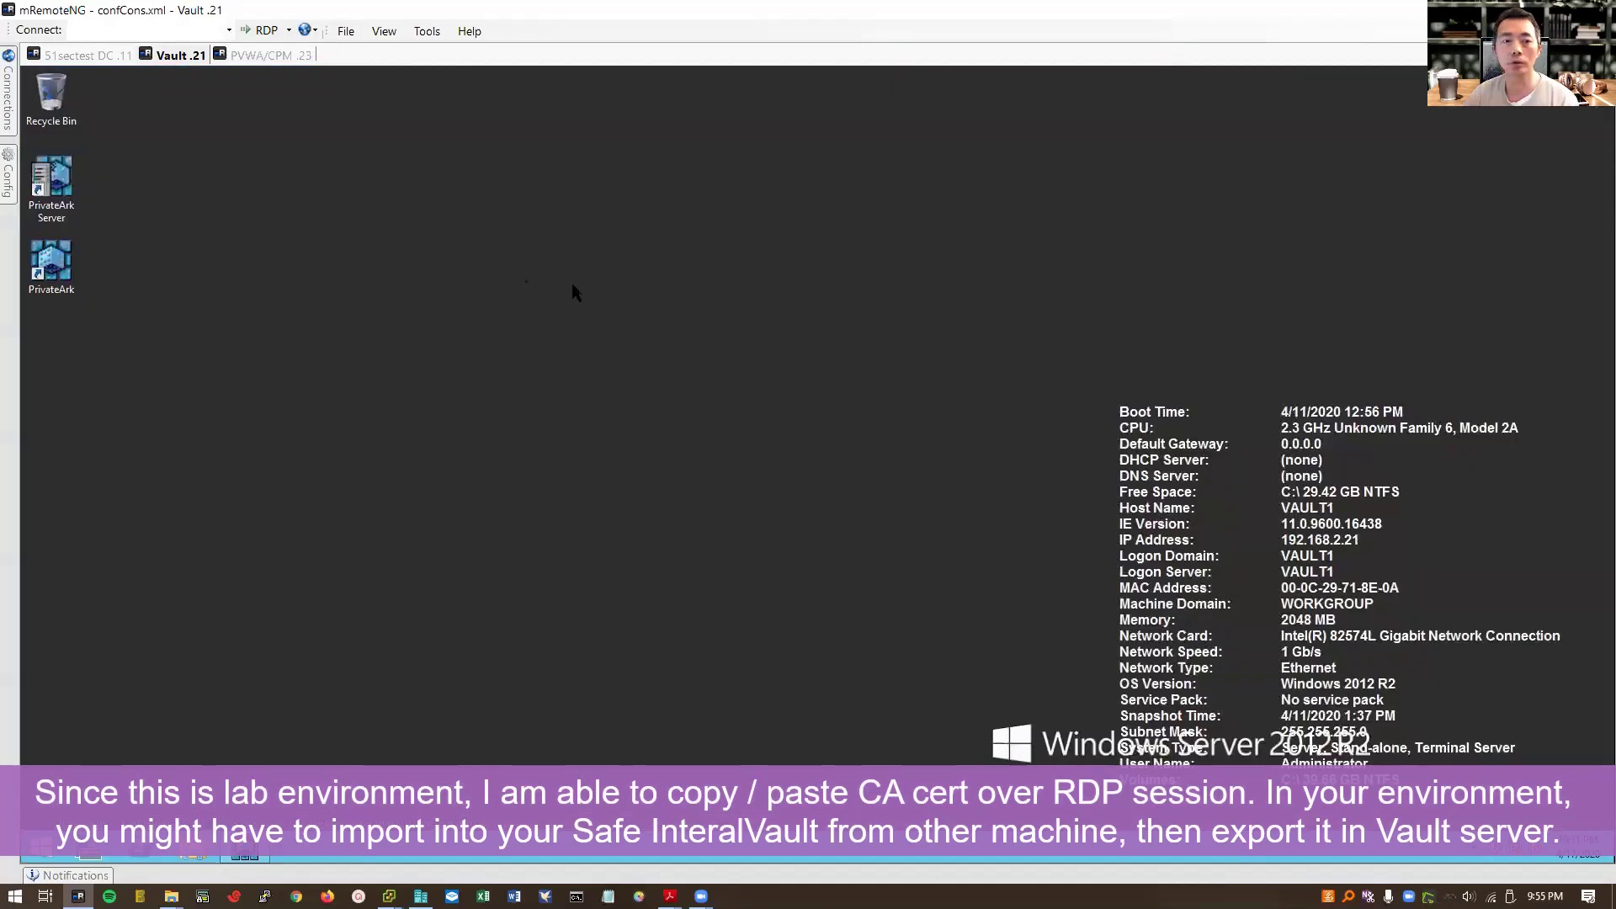
pyautogui.rightClick(508, 273)
pyautogui.click(263, 273)
pyautogui.hotkey('ctrl', 'v')
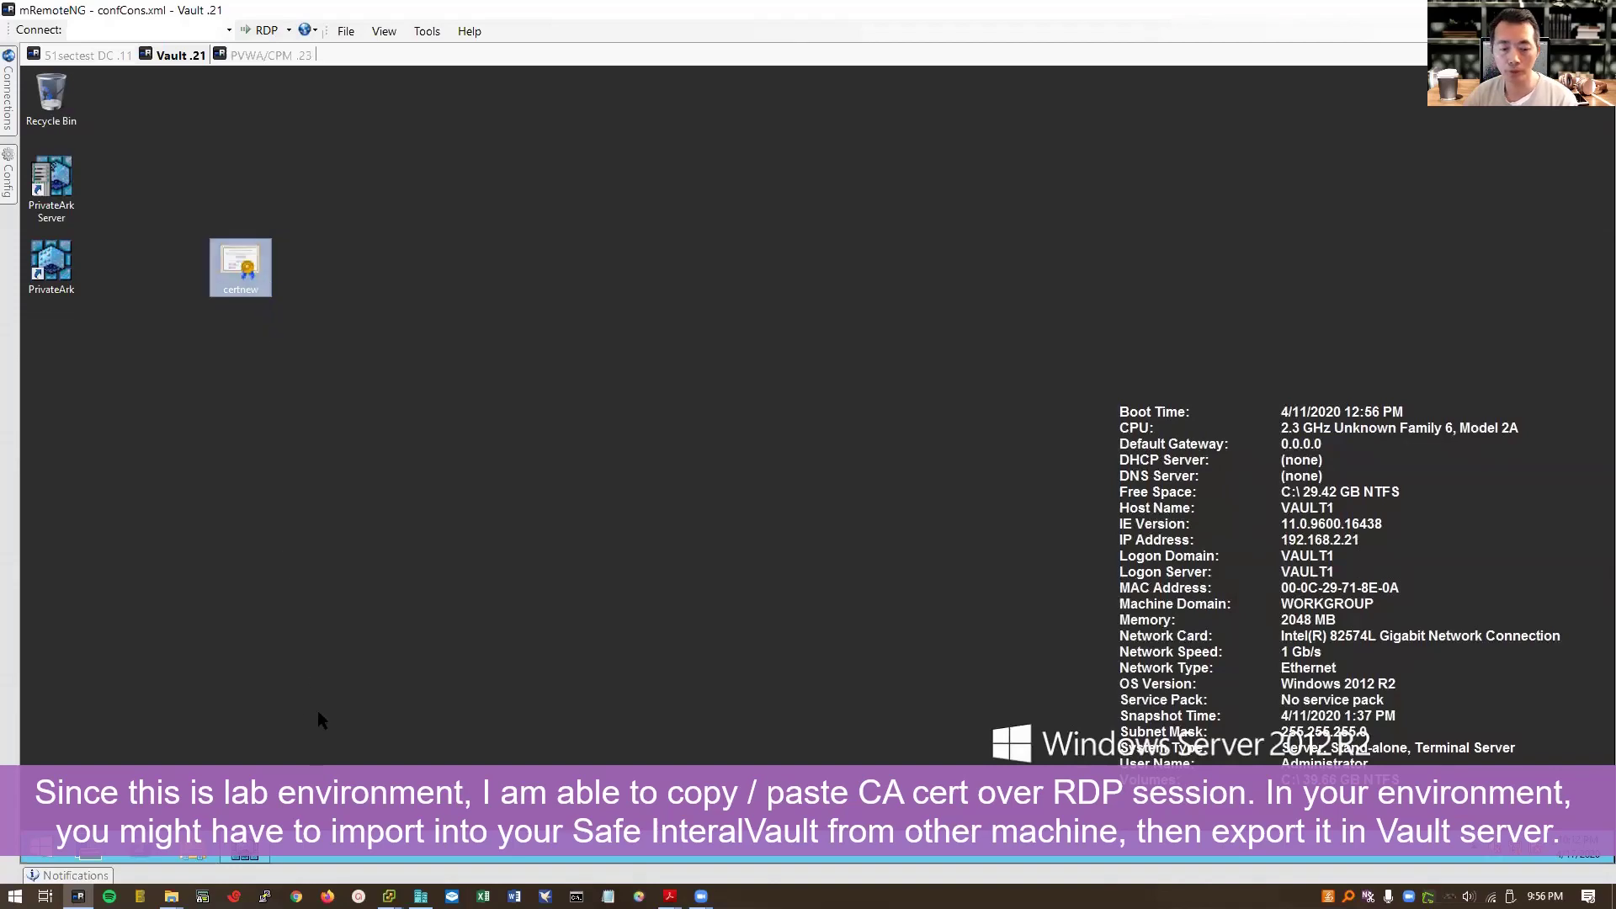
# Step: Open an administrator Command Prompt on the Vault server
pyautogui.press('super+x')
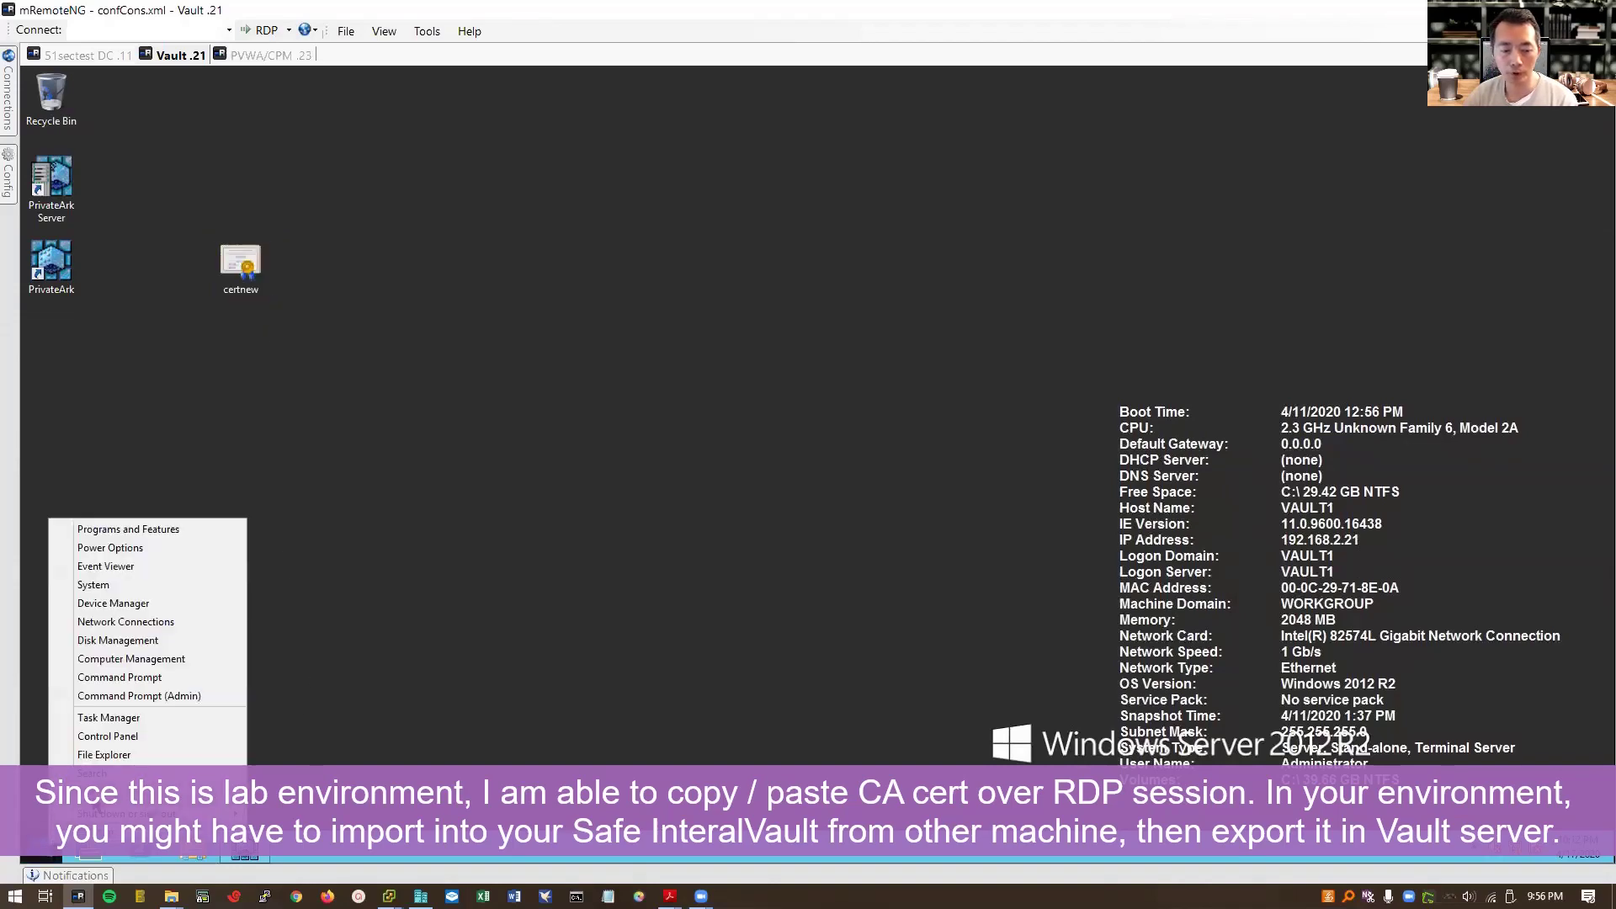
pyautogui.press('r')
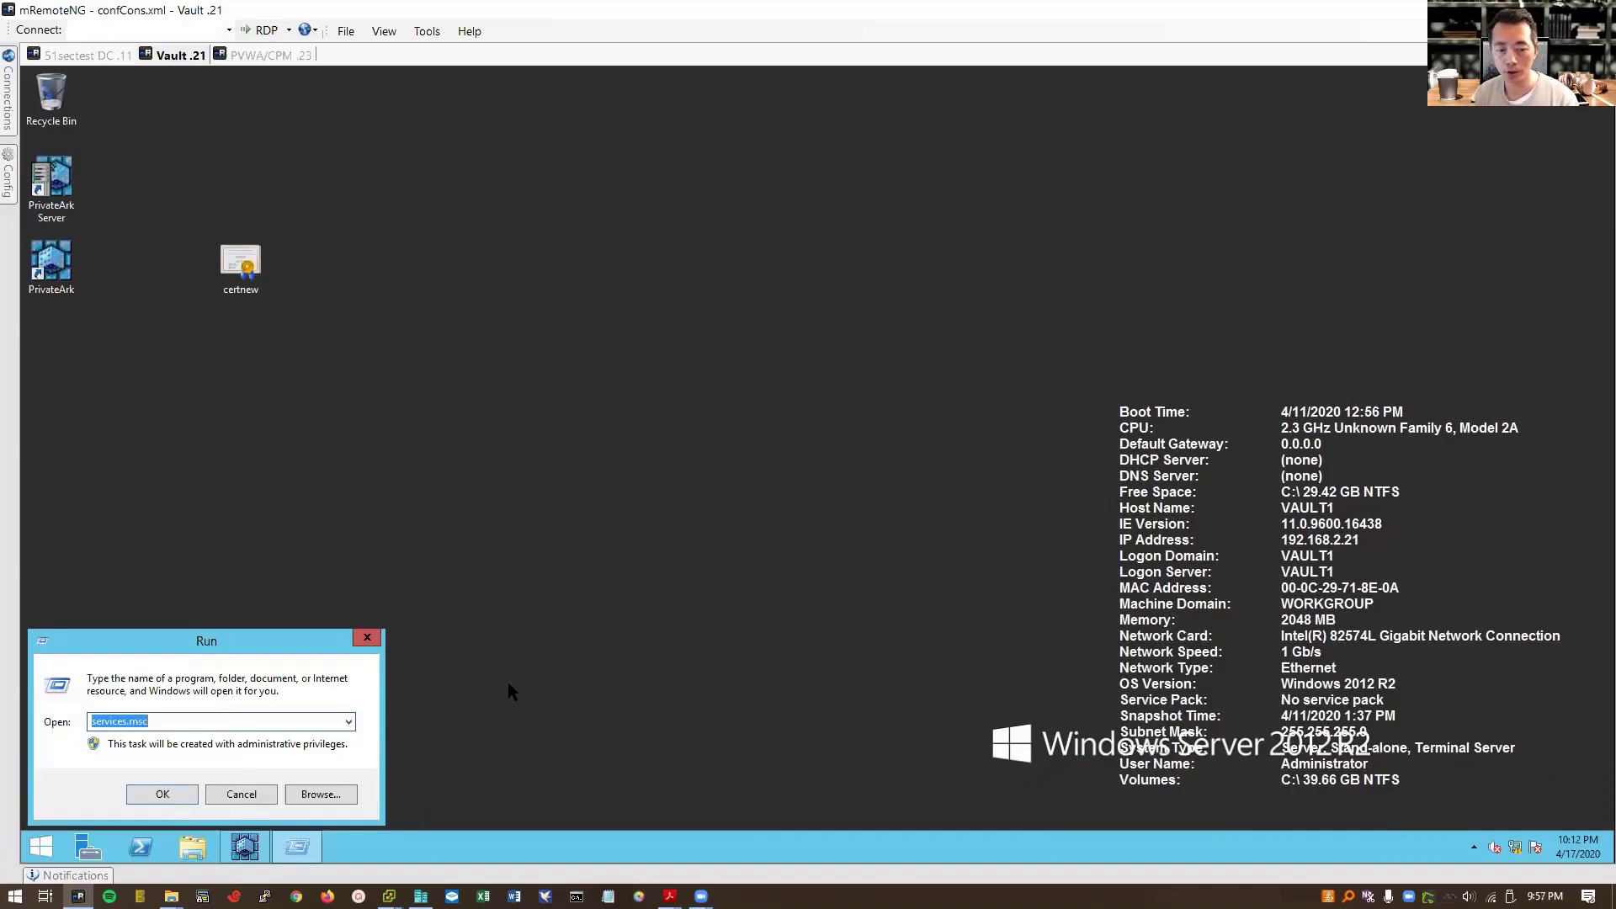
pyautogui.write('cmd')
pyautogui.press('Return')
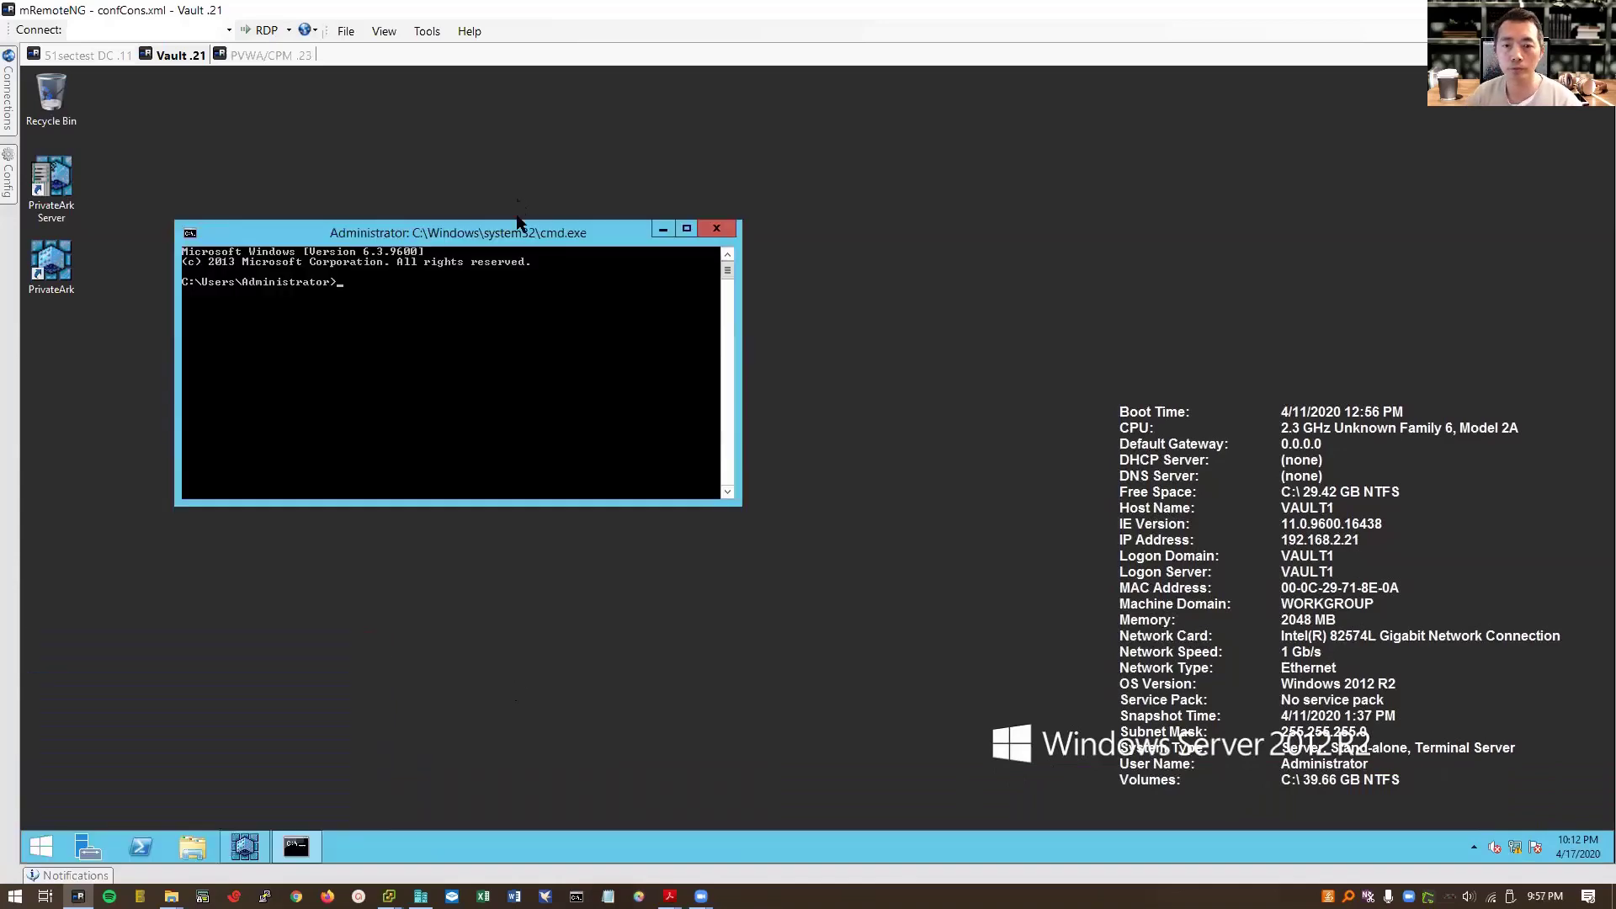
pyautogui.rightClick(296, 847)
pyautogui.rightClick(274, 765)
pyautogui.click(390, 712)
# Step: Change to Desktop and run certutil -addstore "Root" certnew.cer
pyautogui.write('cd')
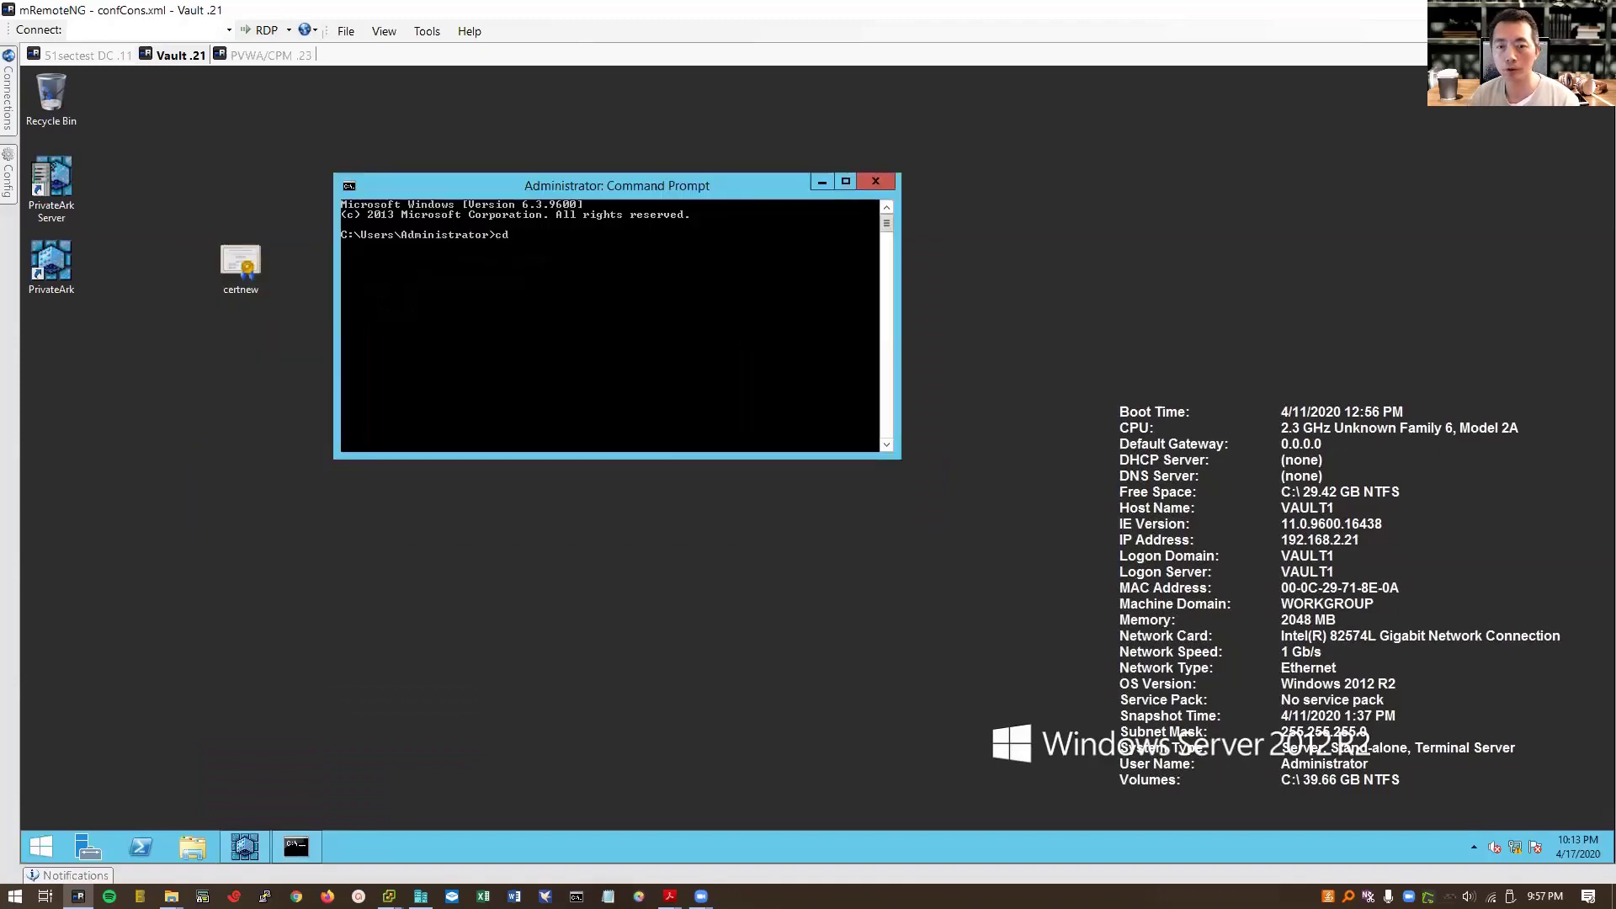
pyautogui.write(' des')
pyautogui.press('Tab')
pyautogui.press('Return')
pyautogui.rightClick(643, 310)
pyautogui.click(674, 353)
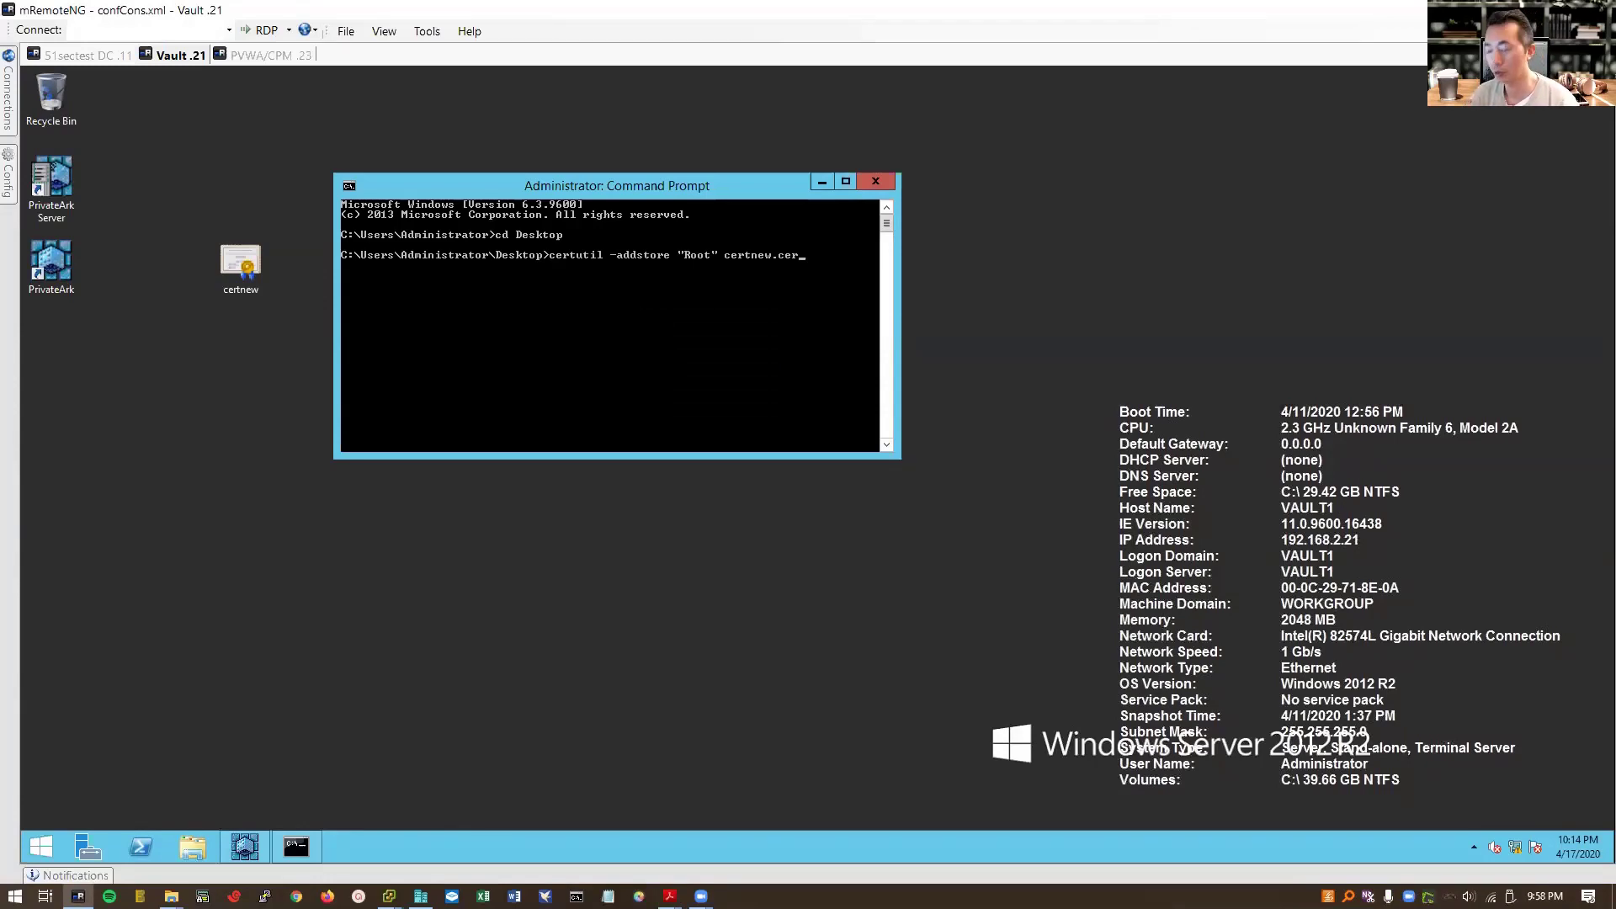
pyautogui.press('Return')
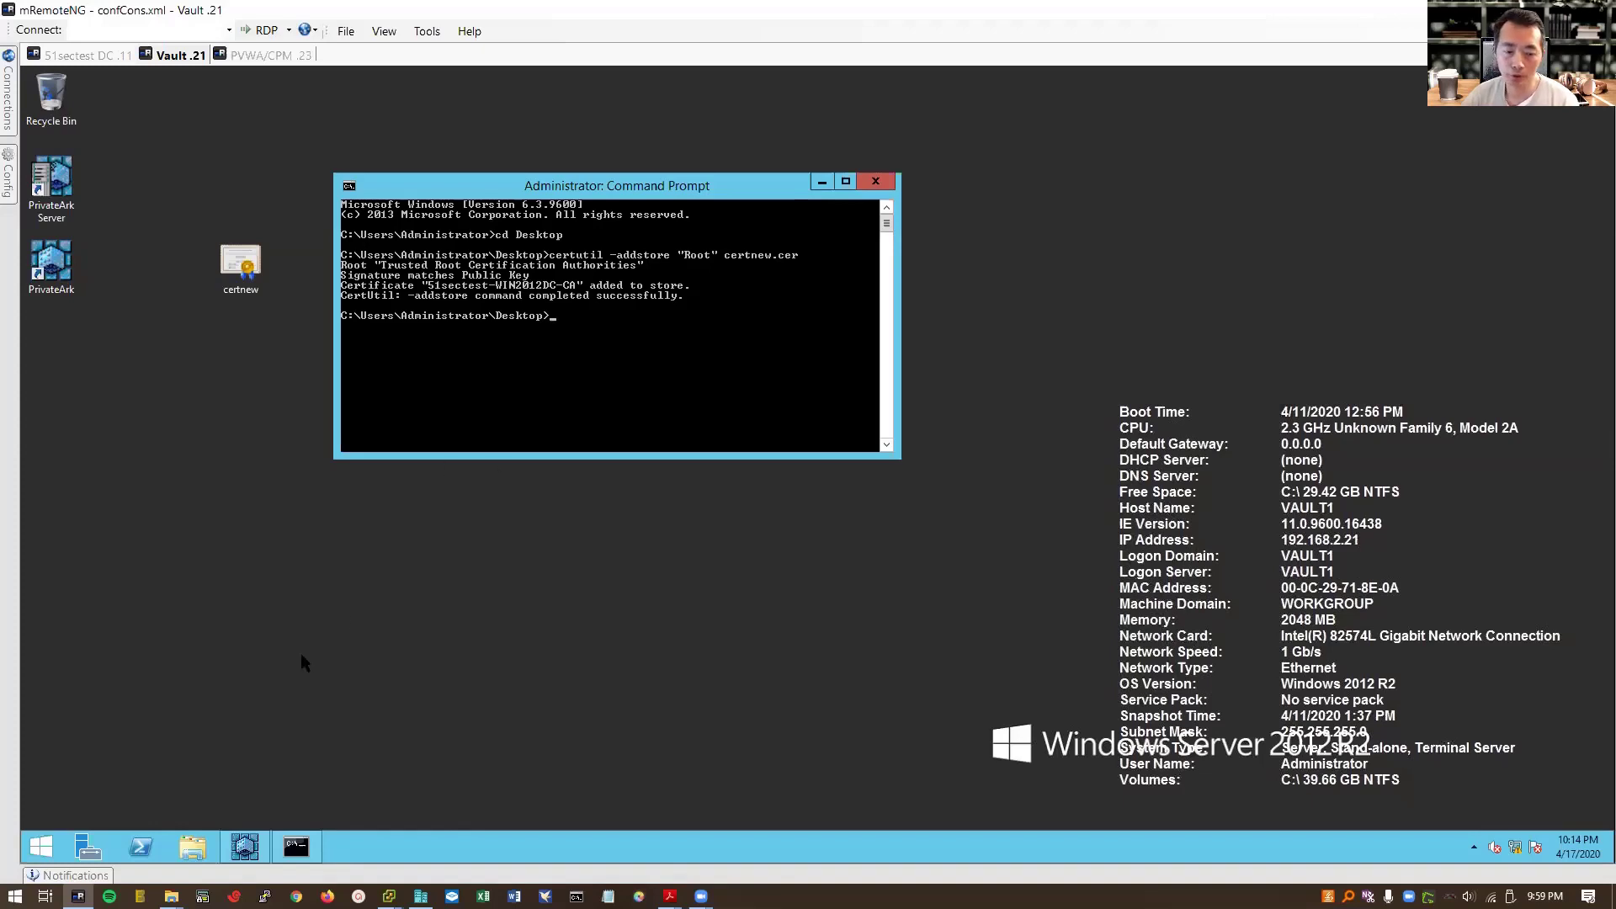
# Step: Launch the Microsoft Management Console with mmc from the Run box
pyautogui.rightClick(44, 845)
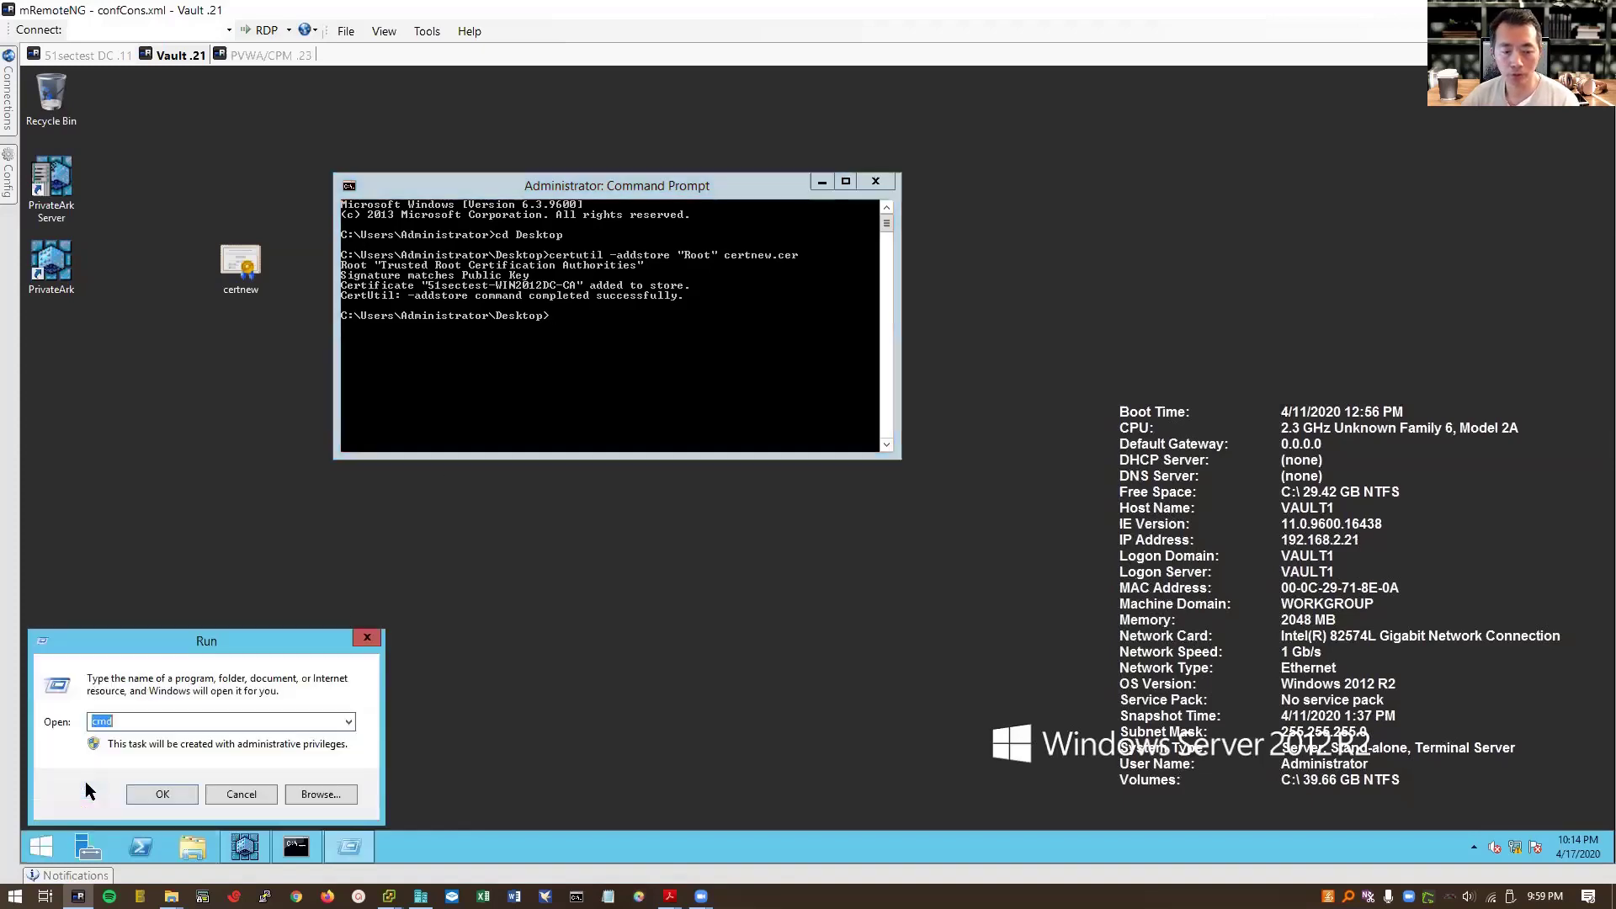
pyautogui.click(84, 790)
pyautogui.write('mmc')
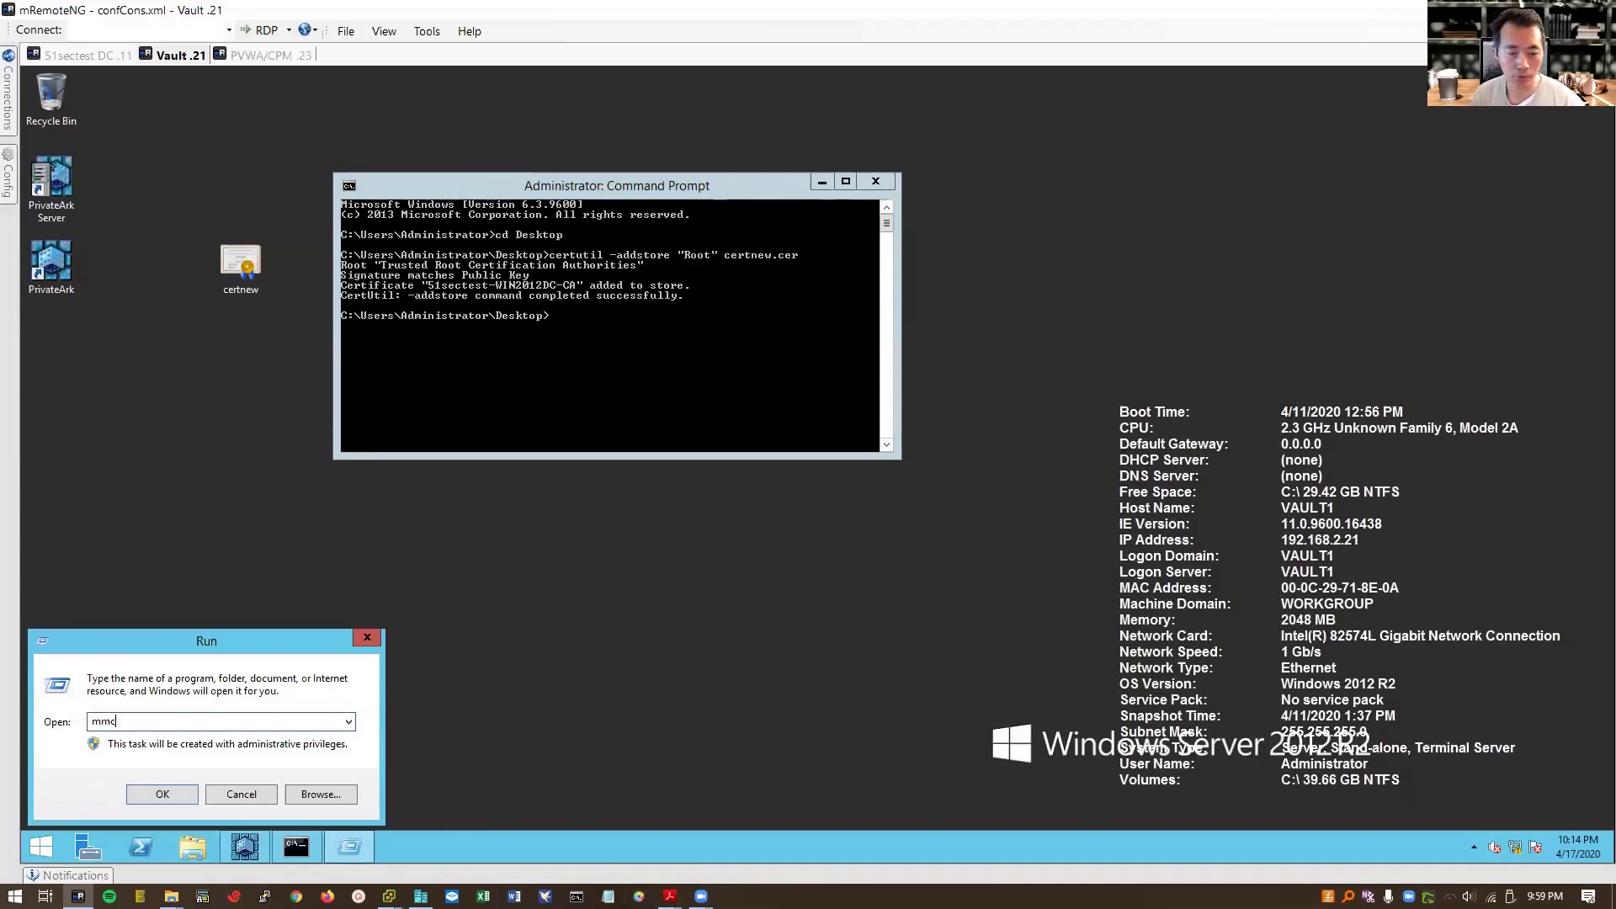
pyautogui.press('Return')
# Step: Add the Certificates snap-in for the Computer account on the local computer
pyautogui.click(88, 145)
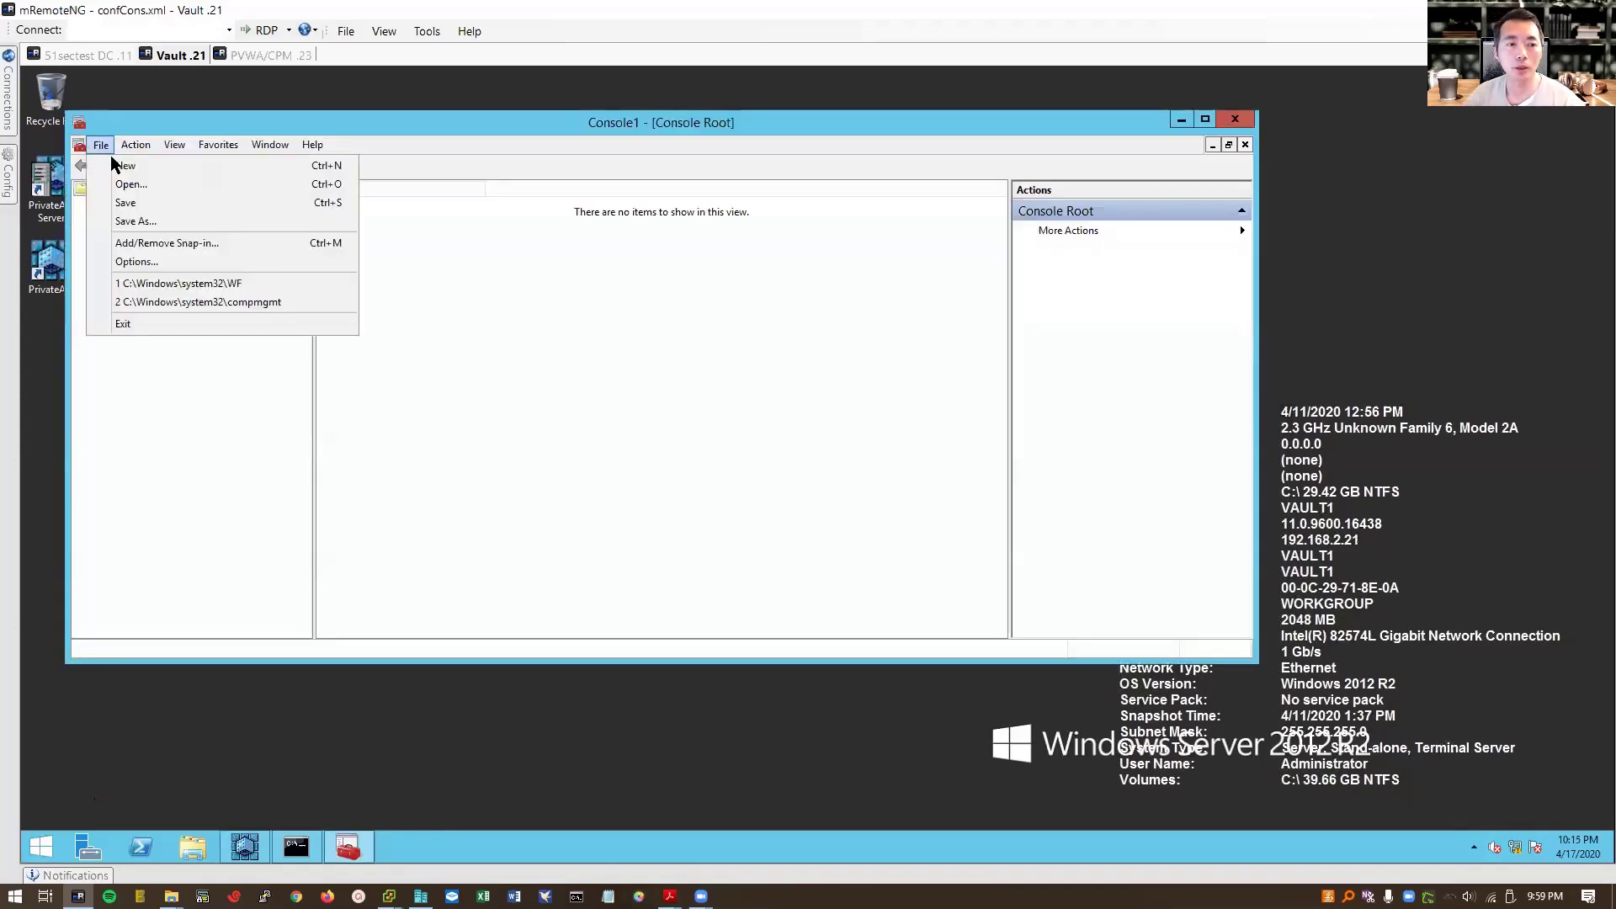
pyautogui.click(169, 245)
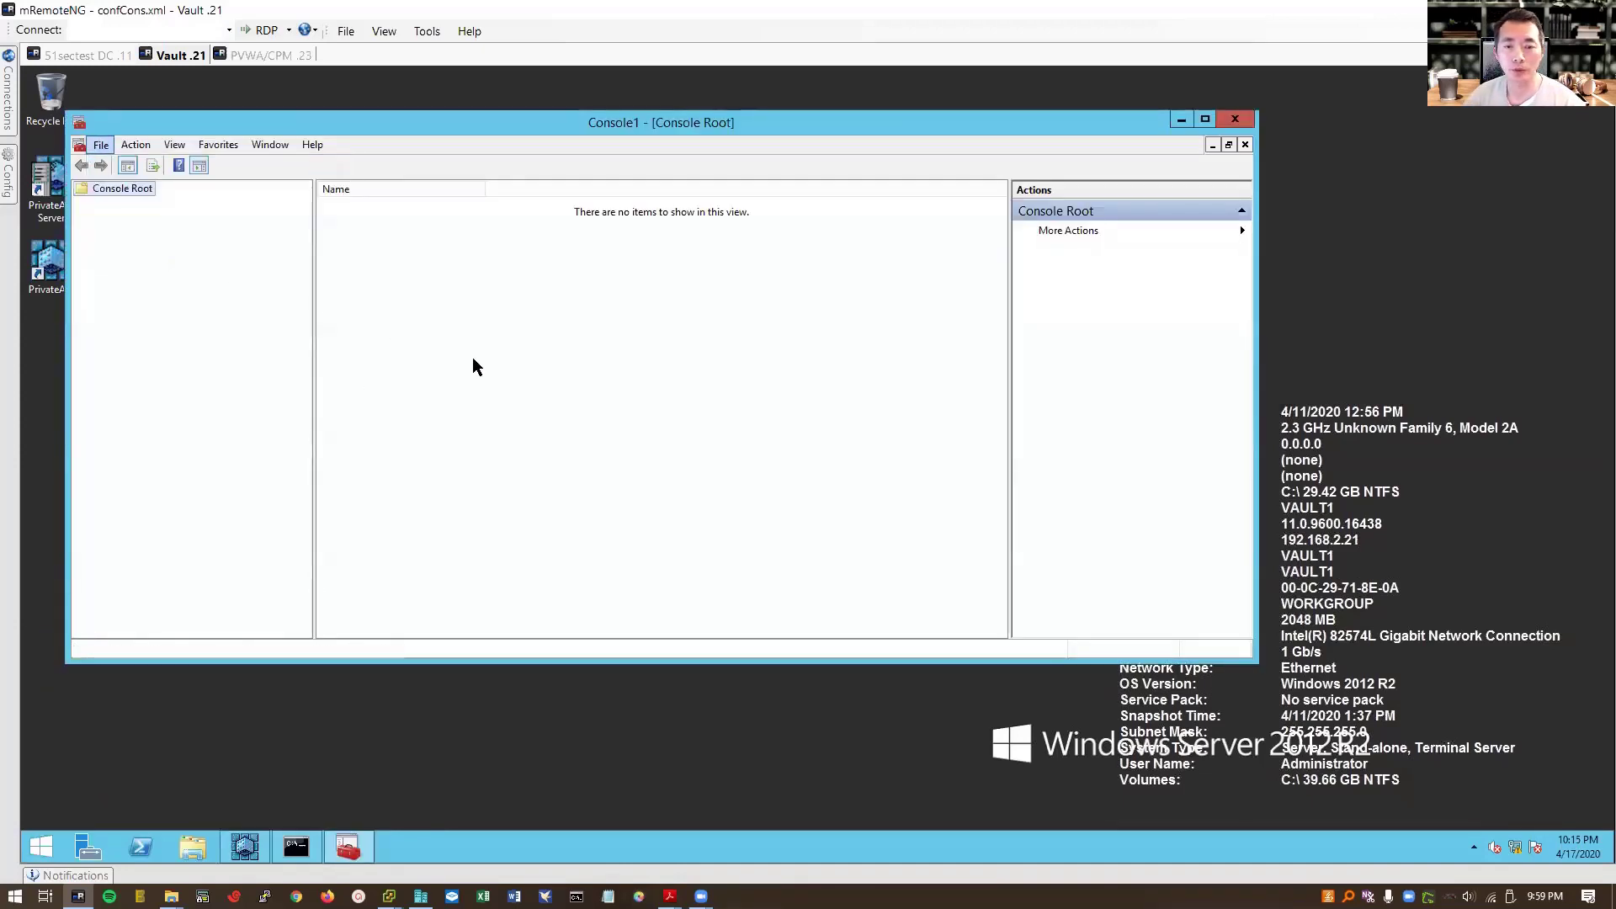
pyautogui.click(438, 319)
pyautogui.click(625, 371)
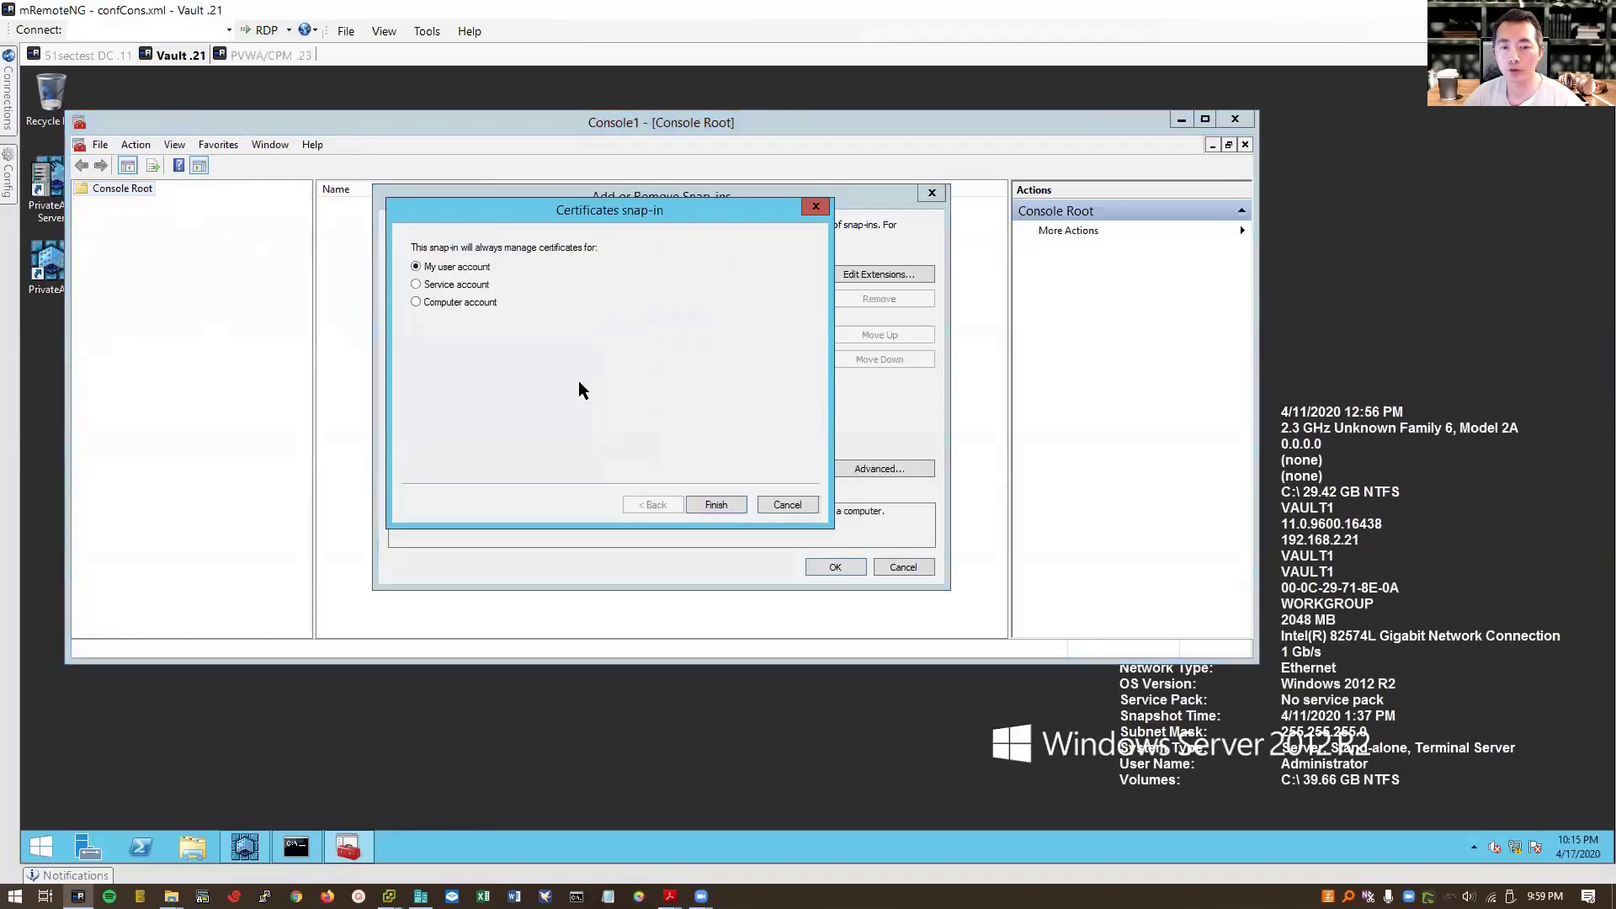
pyautogui.click(495, 303)
pyautogui.click(701, 500)
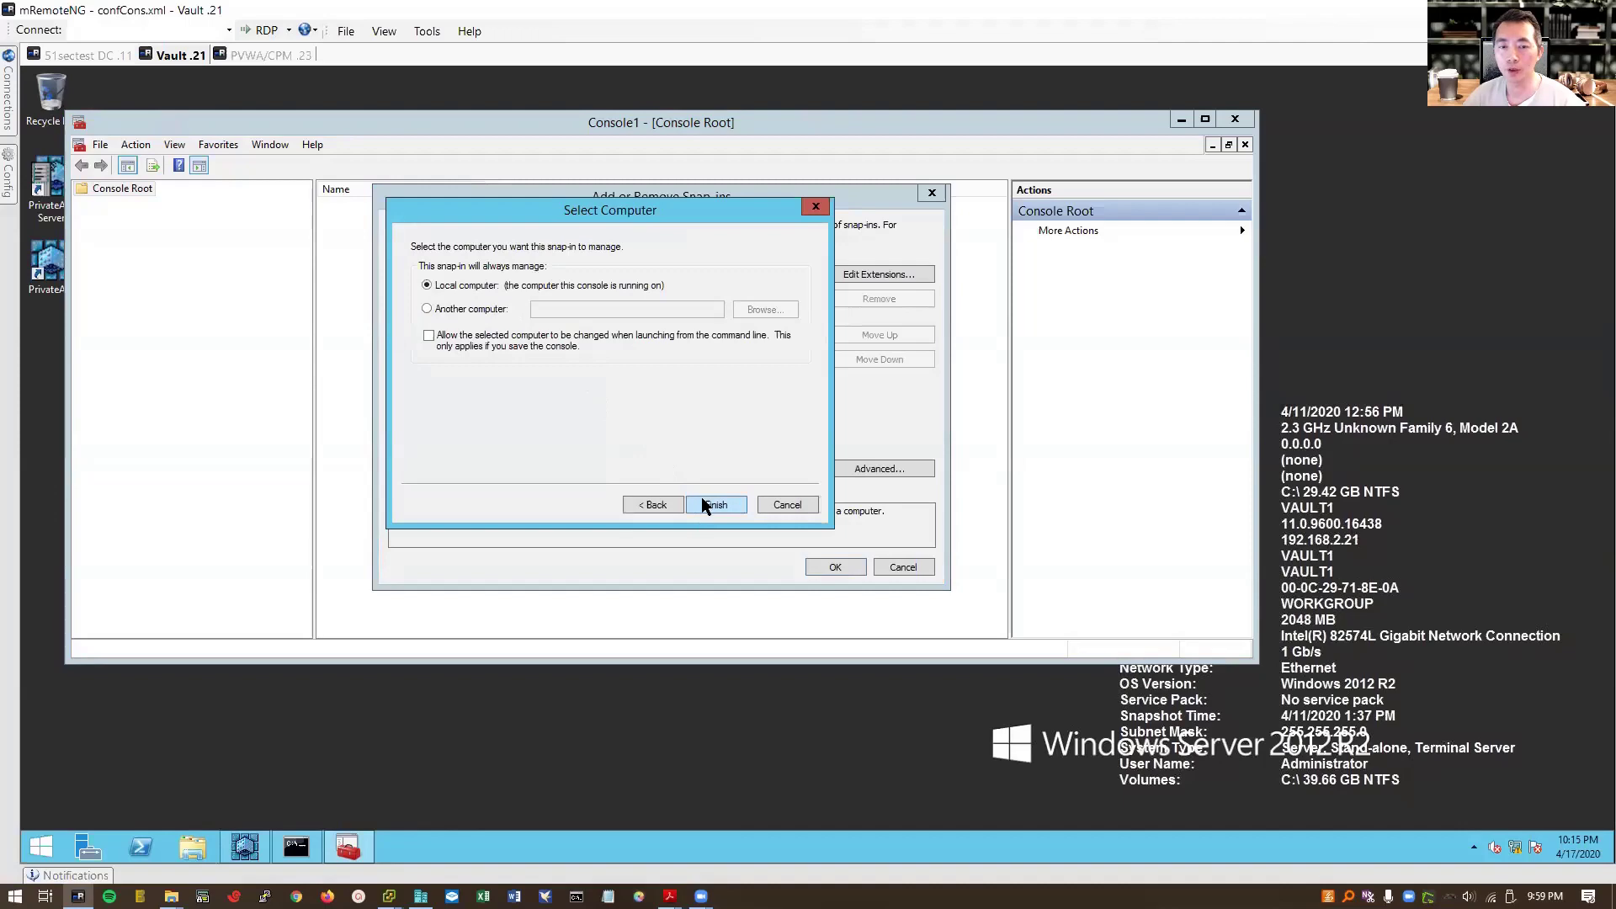
pyautogui.click(716, 505)
pyautogui.click(834, 566)
# Step: Expand Trusted Root Certification Authorities > Certificates and select 51sectest-WIN2012DC-CA
pyautogui.doubleClick(164, 204)
pyautogui.doubleClick(160, 234)
pyautogui.click(165, 249)
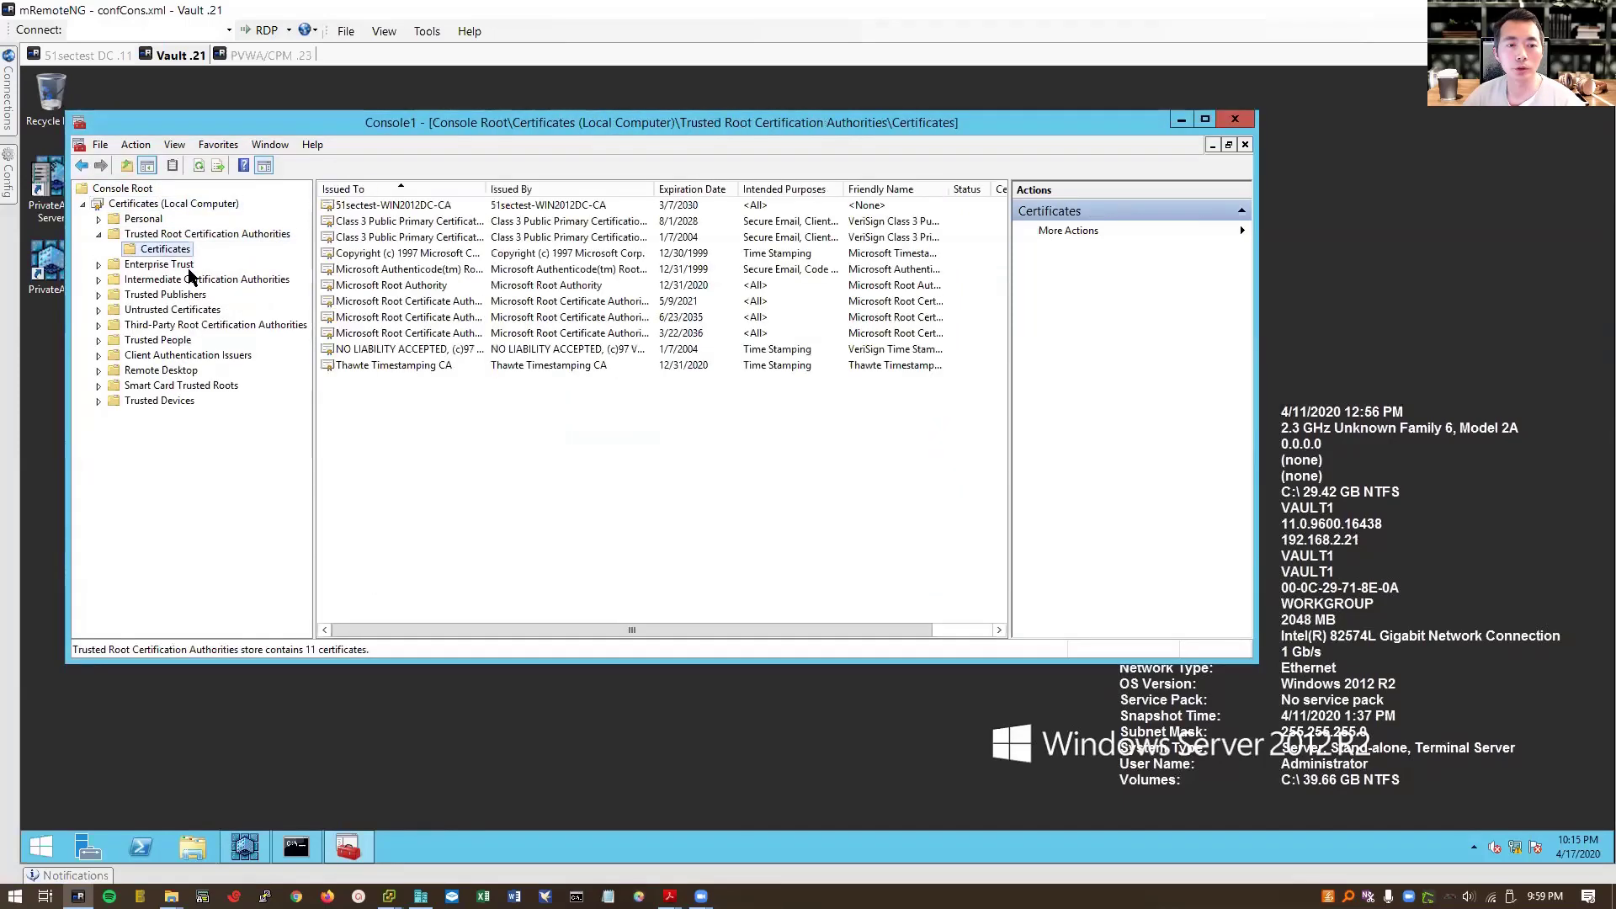
pyautogui.click(445, 207)
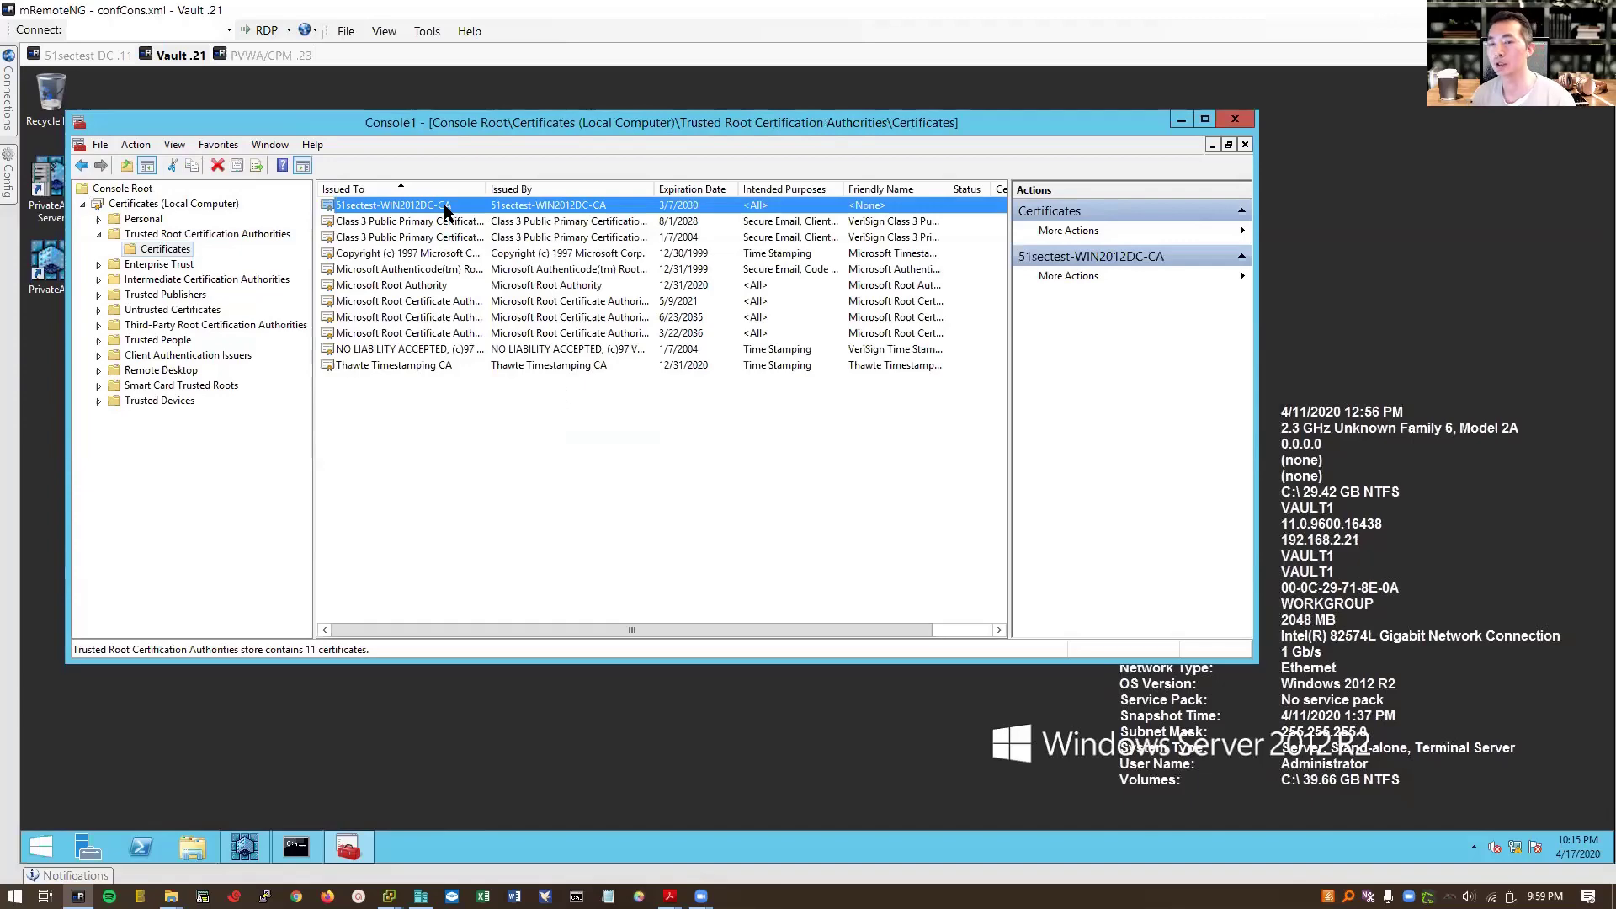
# Step: Open certnew from the desktop and start installing it for the Local Machine
pyautogui.moveTo(545, 123); pyautogui.dragTo(697, 194)
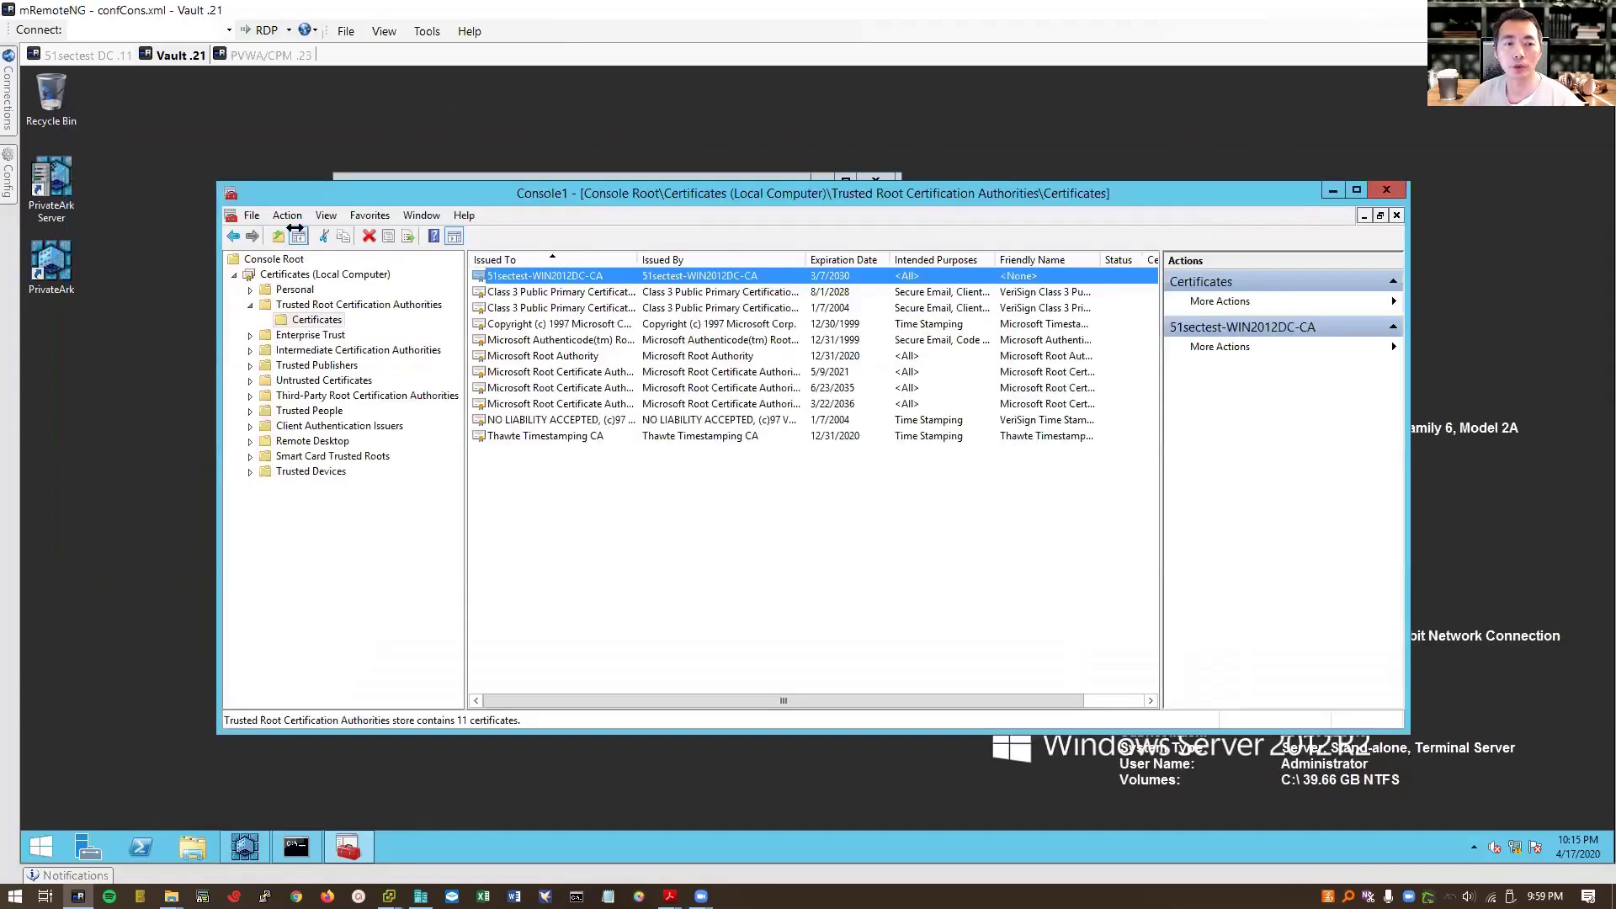
pyautogui.moveTo(387, 187); pyautogui.dragTo(482, 224)
pyautogui.doubleClick(246, 268)
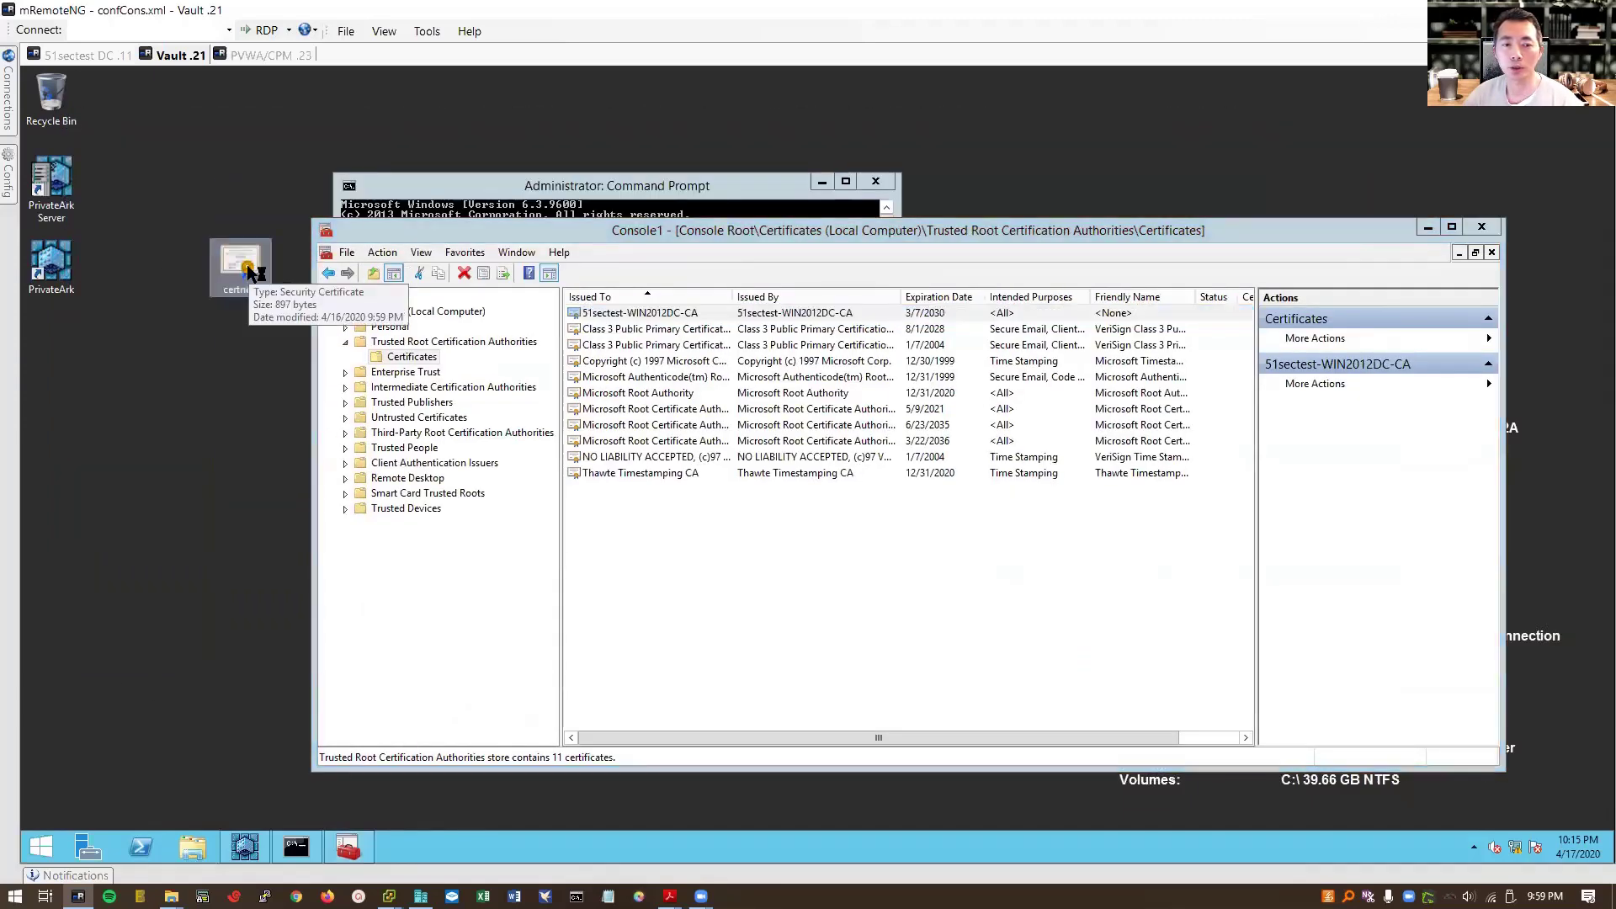
pyautogui.click(237, 429)
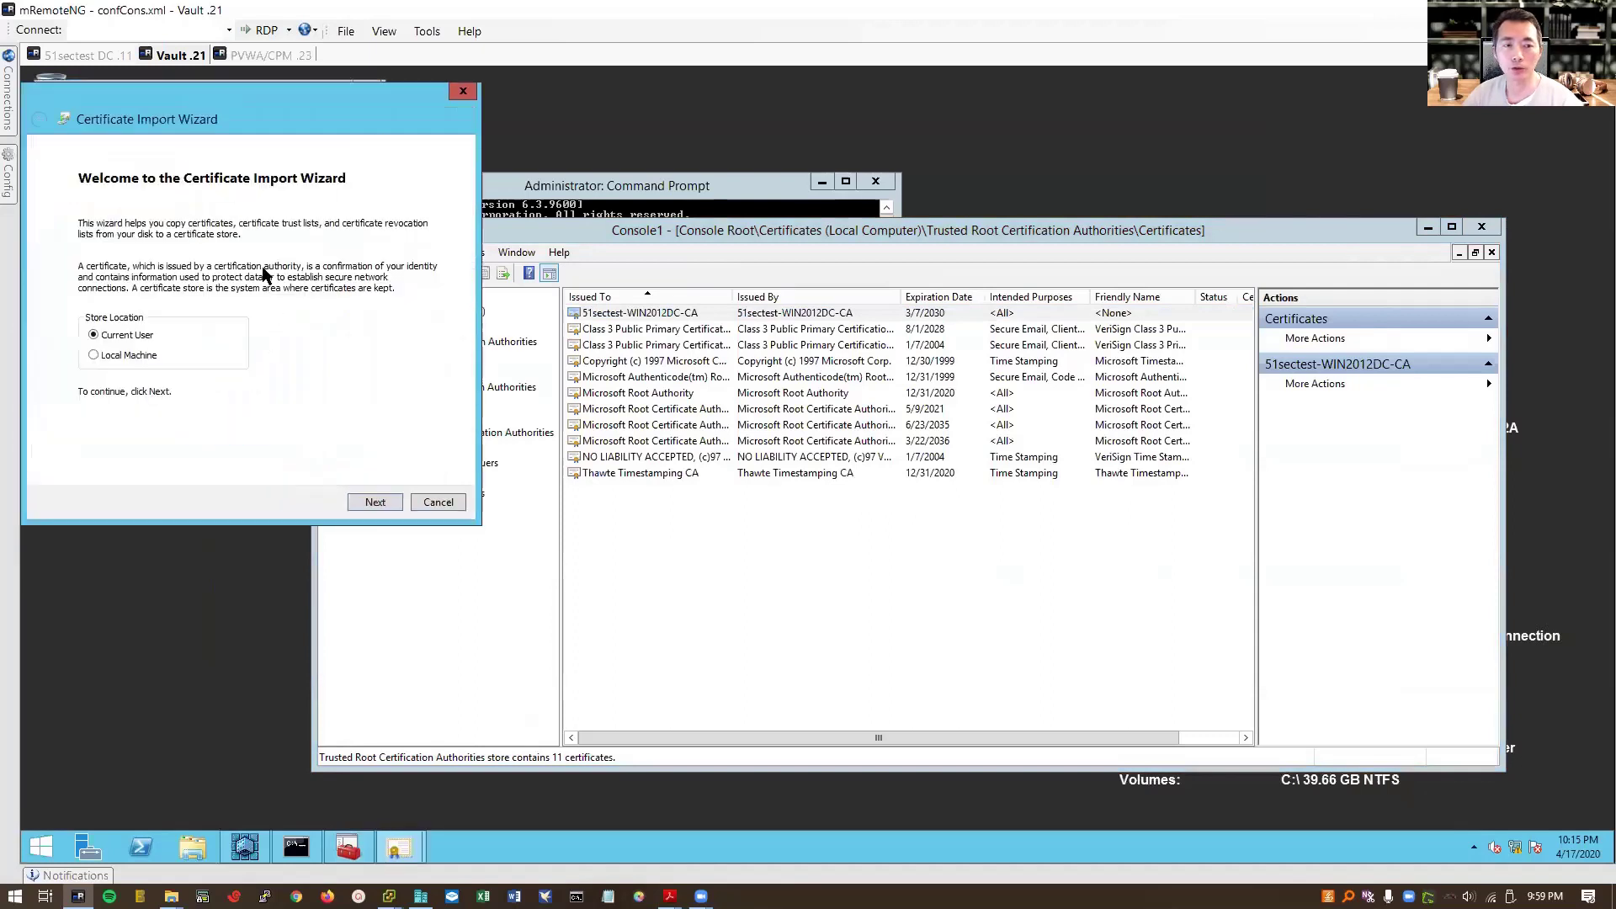
pyautogui.click(153, 354)
pyautogui.click(375, 504)
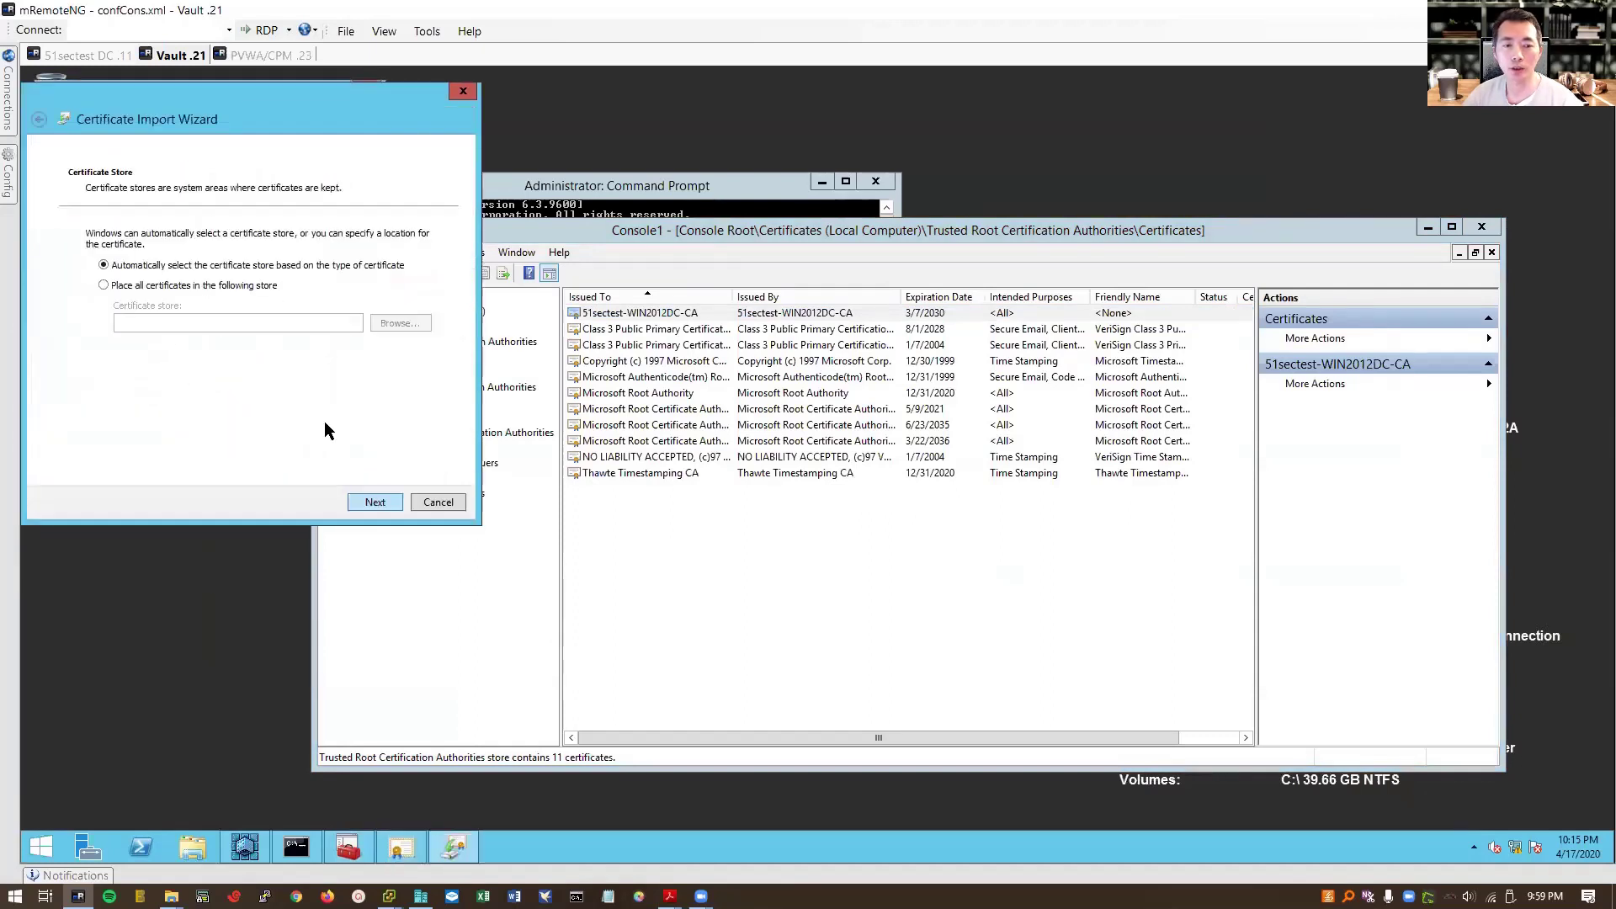
# Step: Import it into Trusted Root Certification Authorities, then view its details (valid 3/7/2020–3/7/2030)
pyautogui.click(252, 286)
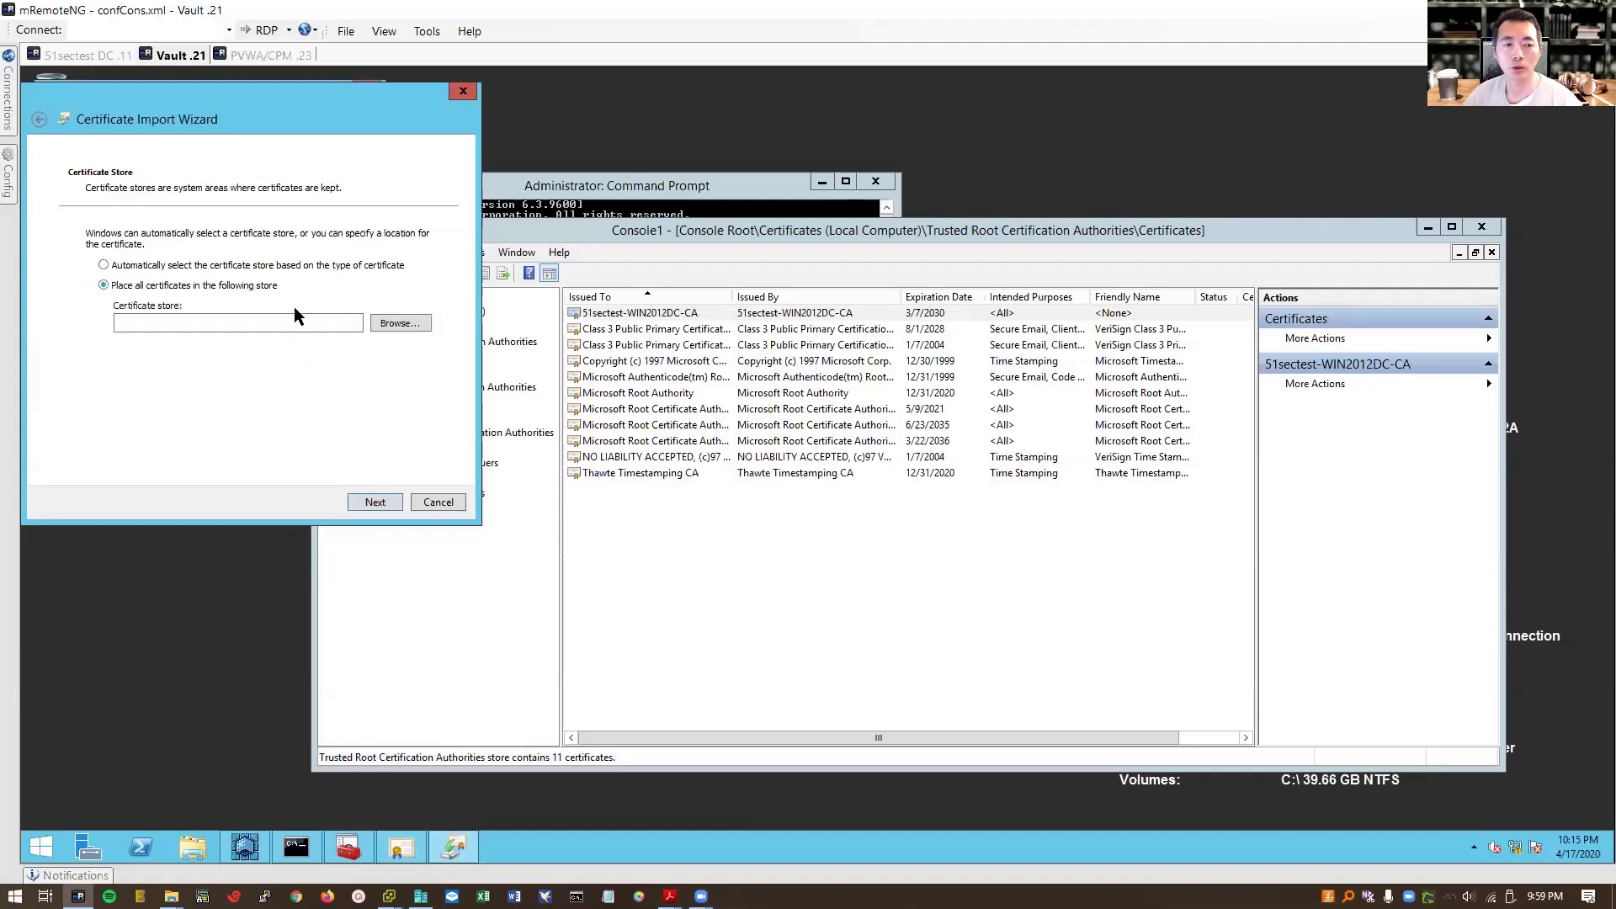
pyautogui.click(408, 324)
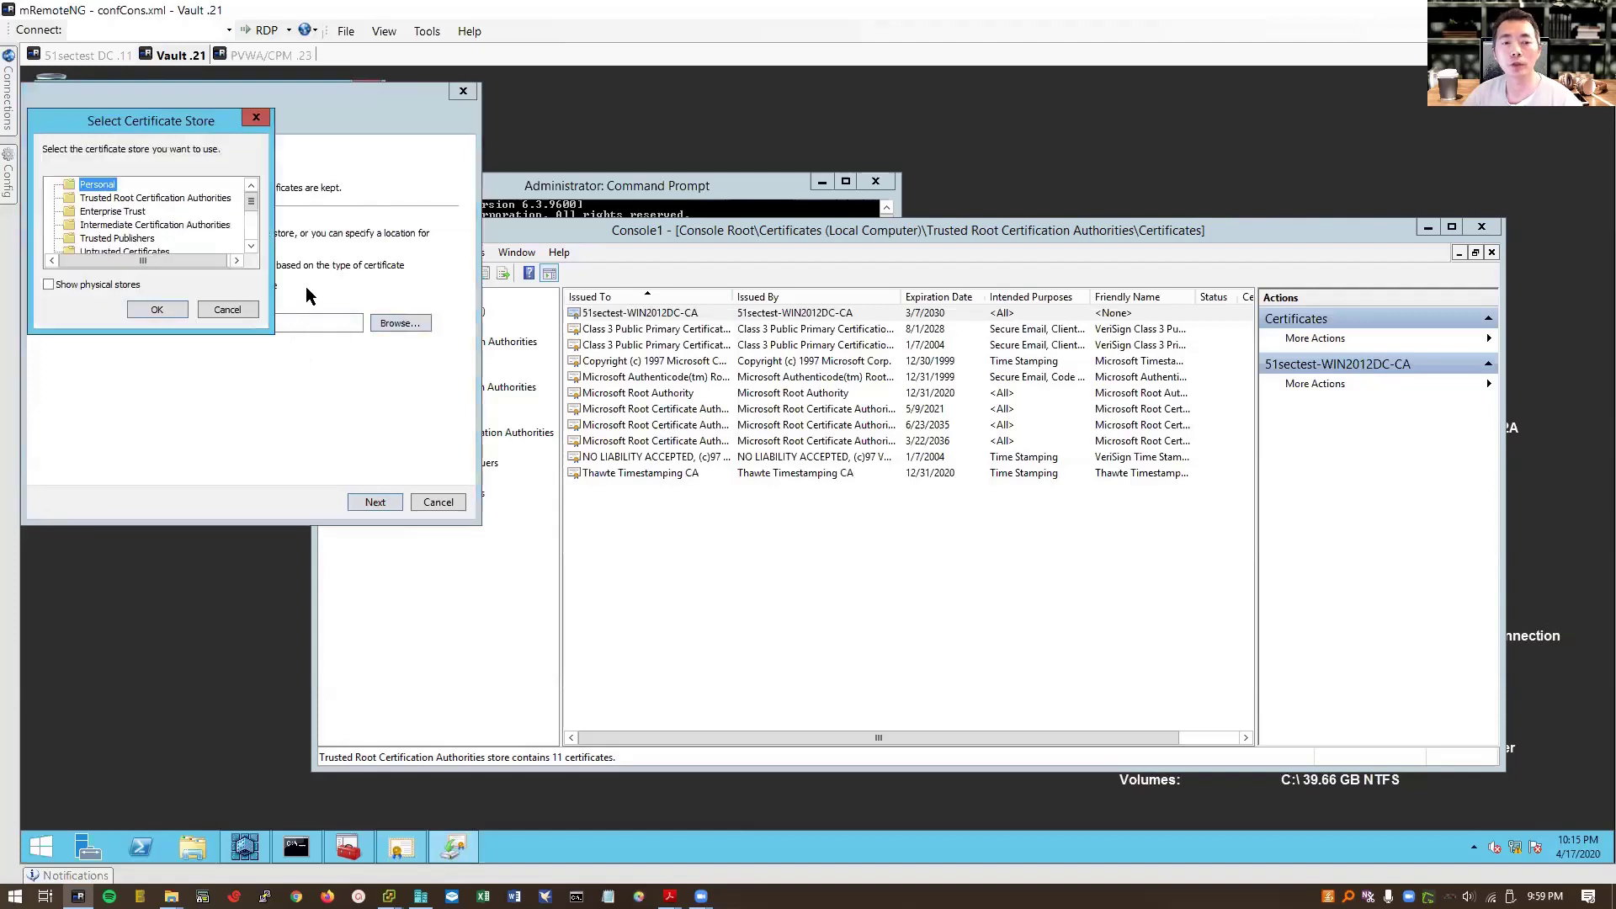
pyautogui.click(151, 200)
pyautogui.click(157, 309)
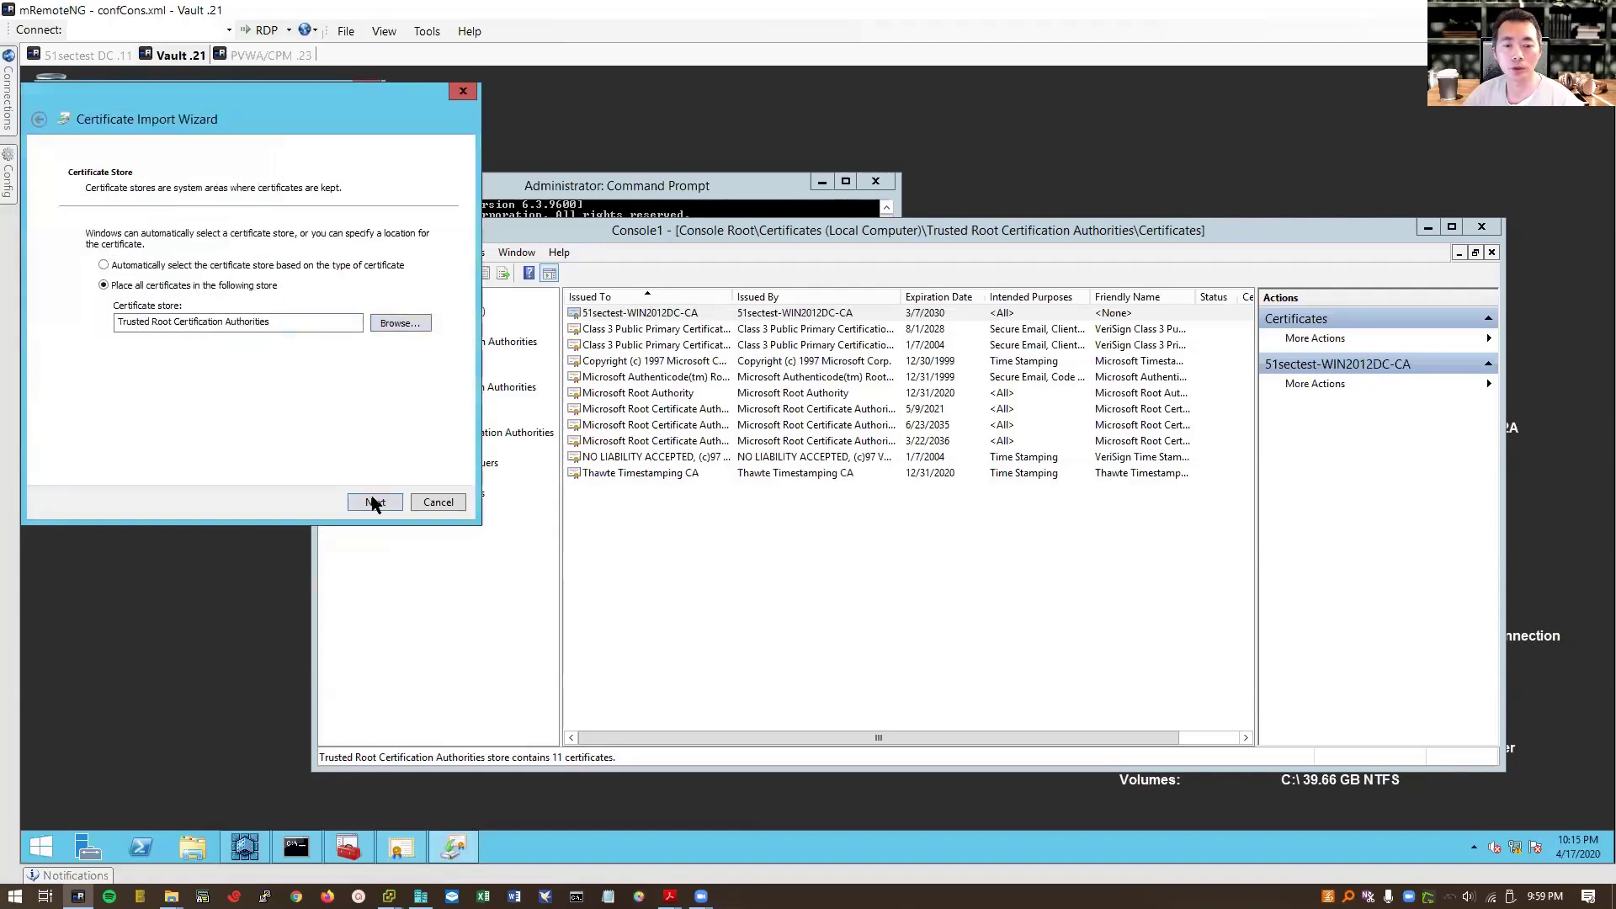
pyautogui.click(375, 502)
pyautogui.click(374, 502)
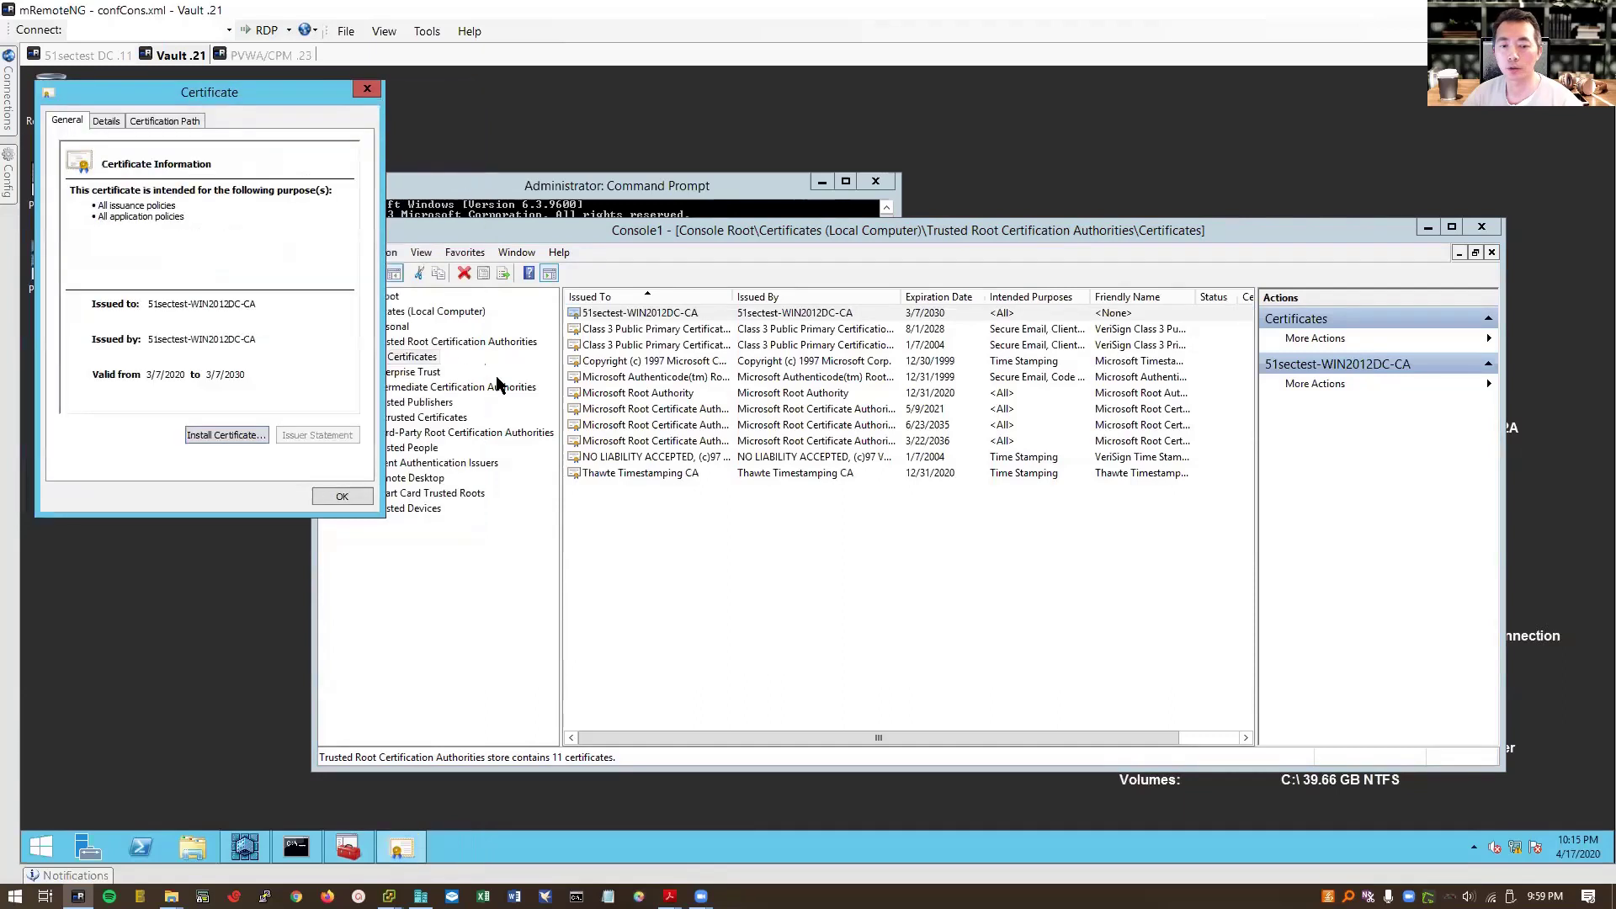
pyautogui.click(882, 519)
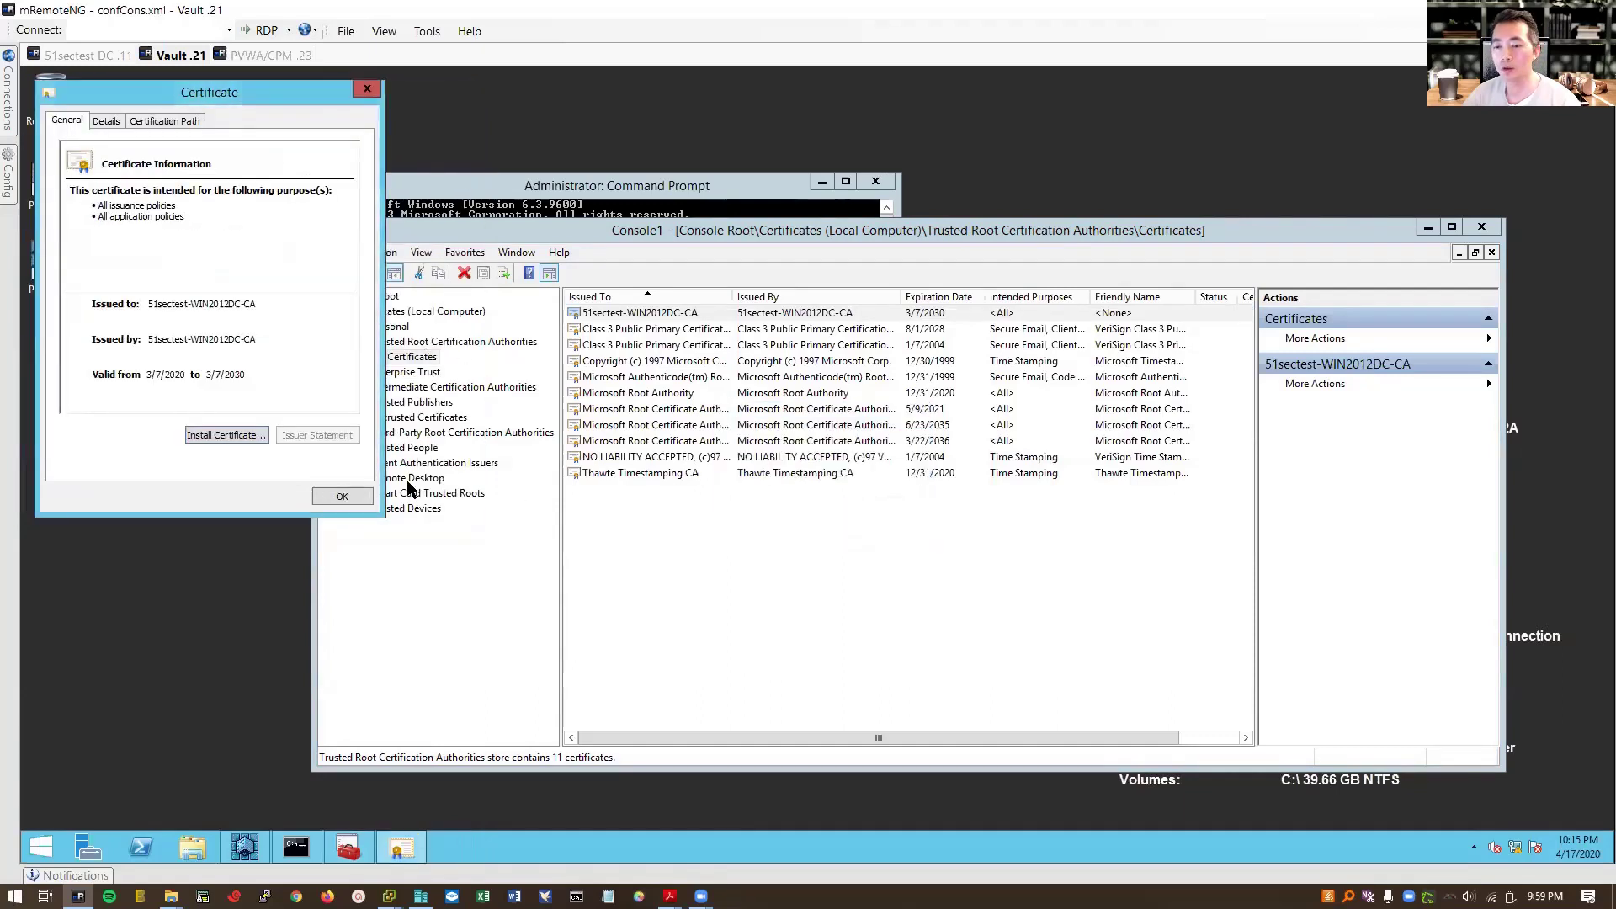
pyautogui.click(342, 496)
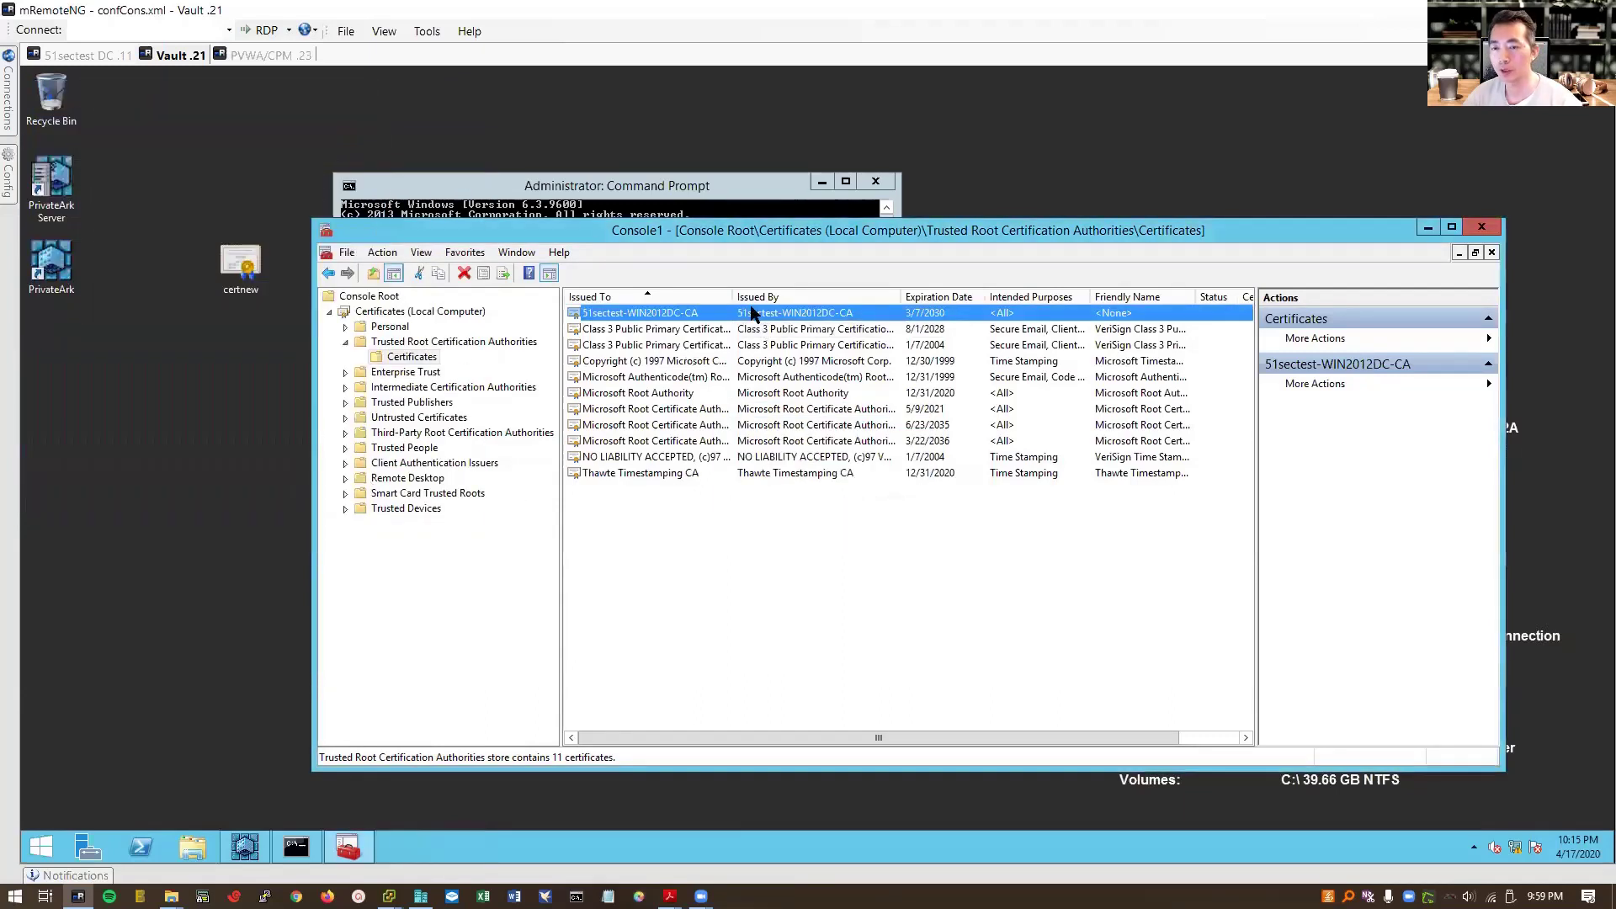
pyautogui.doubleClick(752, 314)
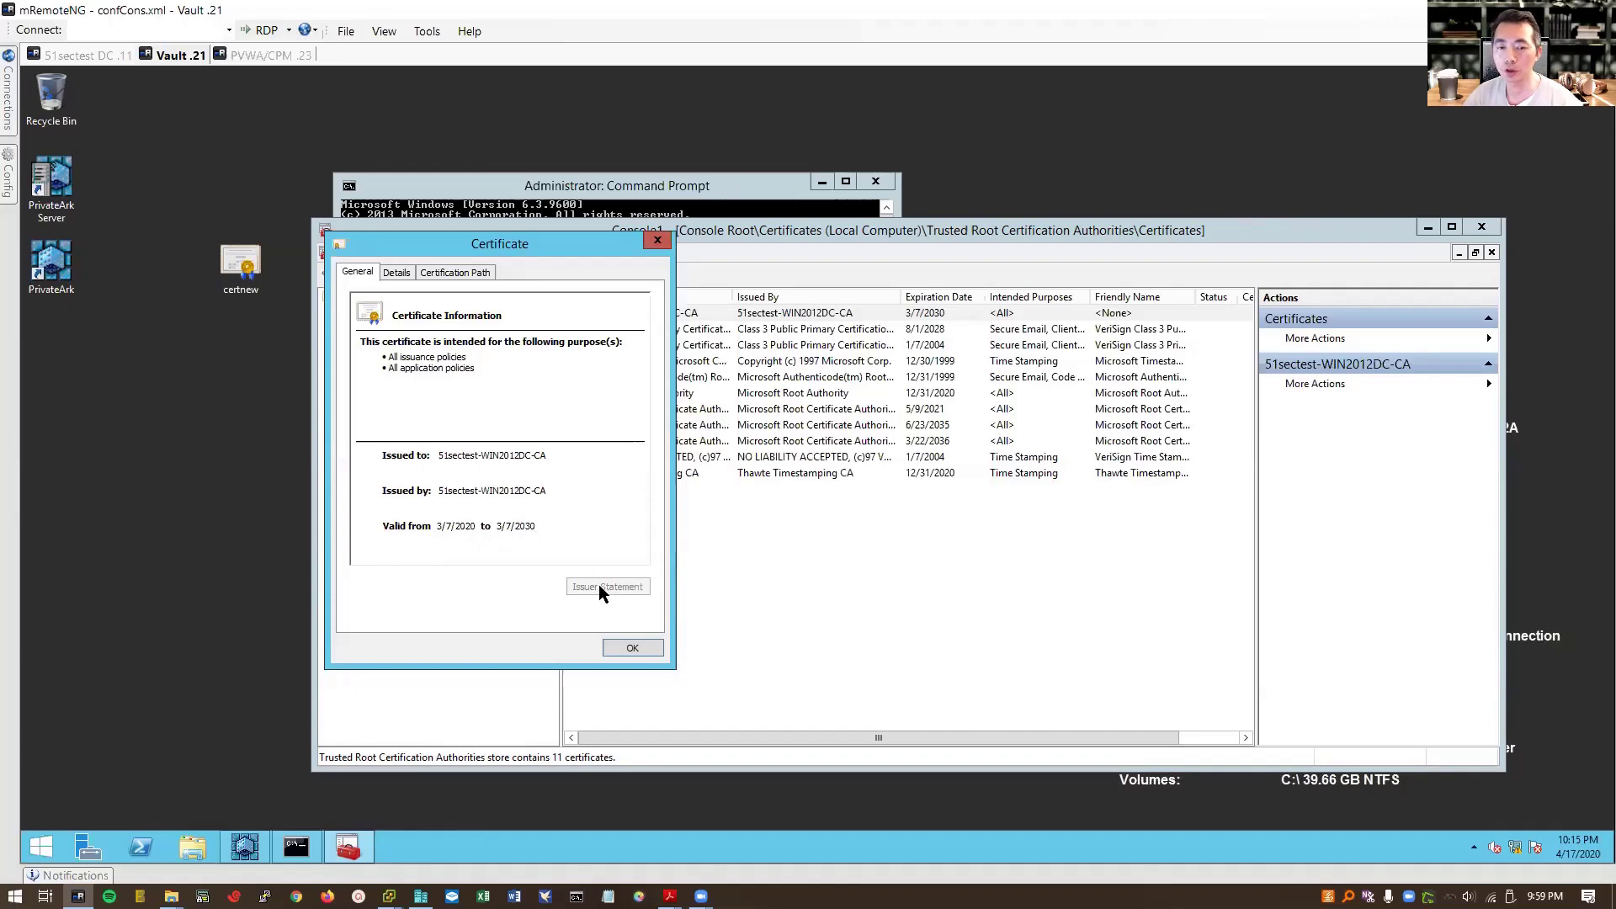
# Step: Close the certificate dialog, exit MMC without saving Console1, and close the Command Prompt
pyautogui.click(632, 647)
pyautogui.hotkey('alt', 'F4')
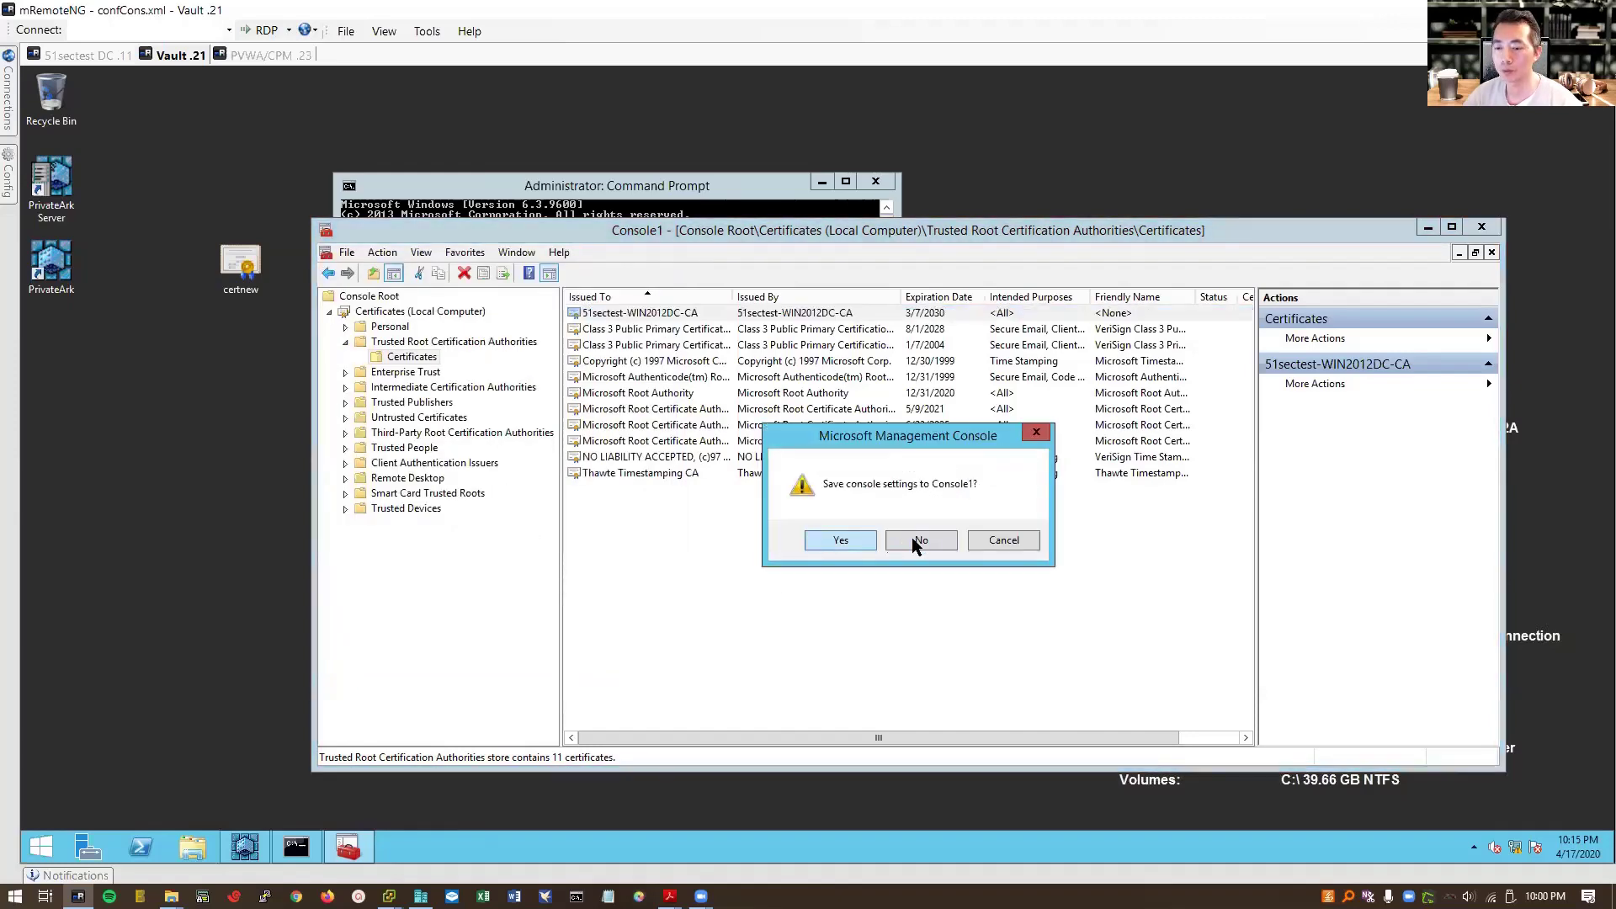
pyautogui.click(921, 539)
pyautogui.click(875, 181)
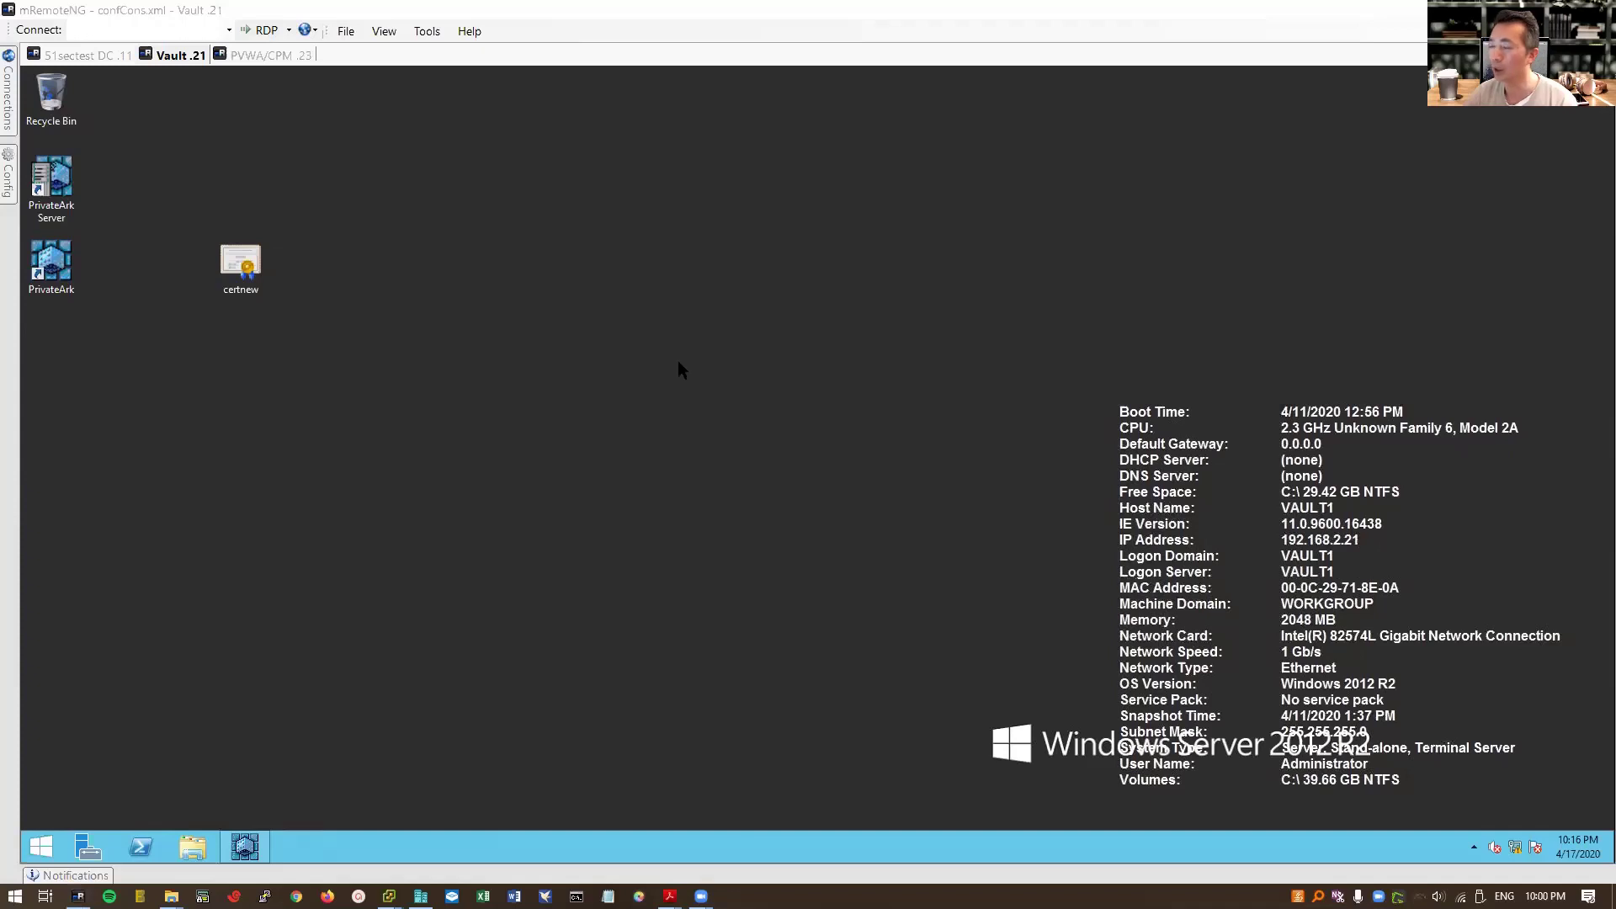
# Step: Paste the ldp archive onto the desktop and launch ldp.exe from it
pyautogui.rightClick(449, 301)
pyautogui.click(484, 364)
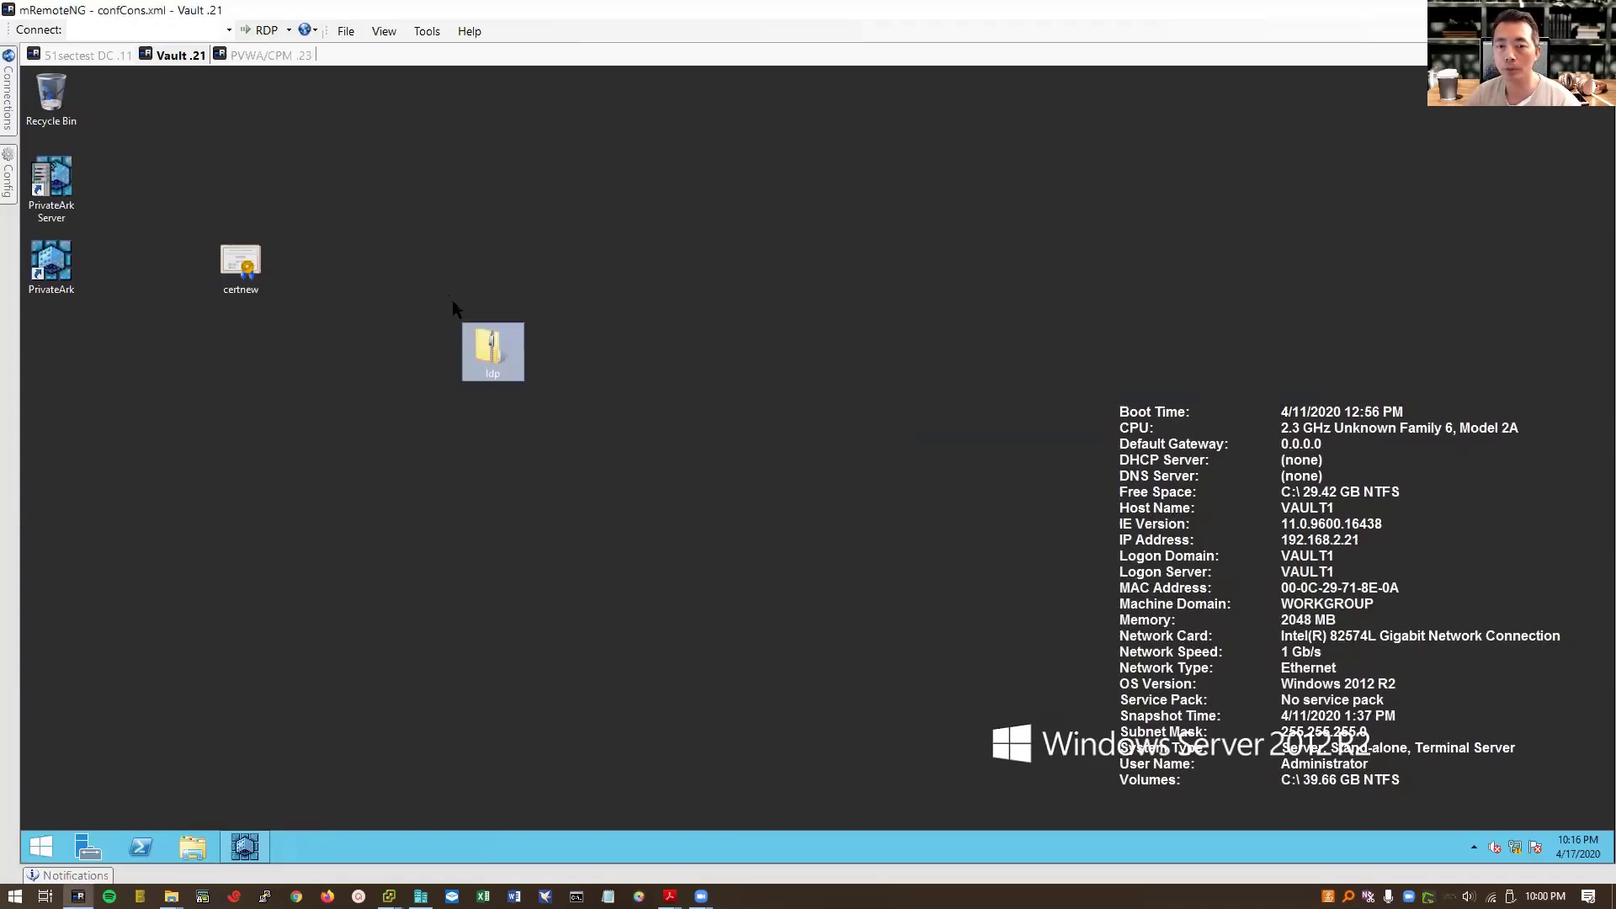
pyautogui.doubleClick(492, 351)
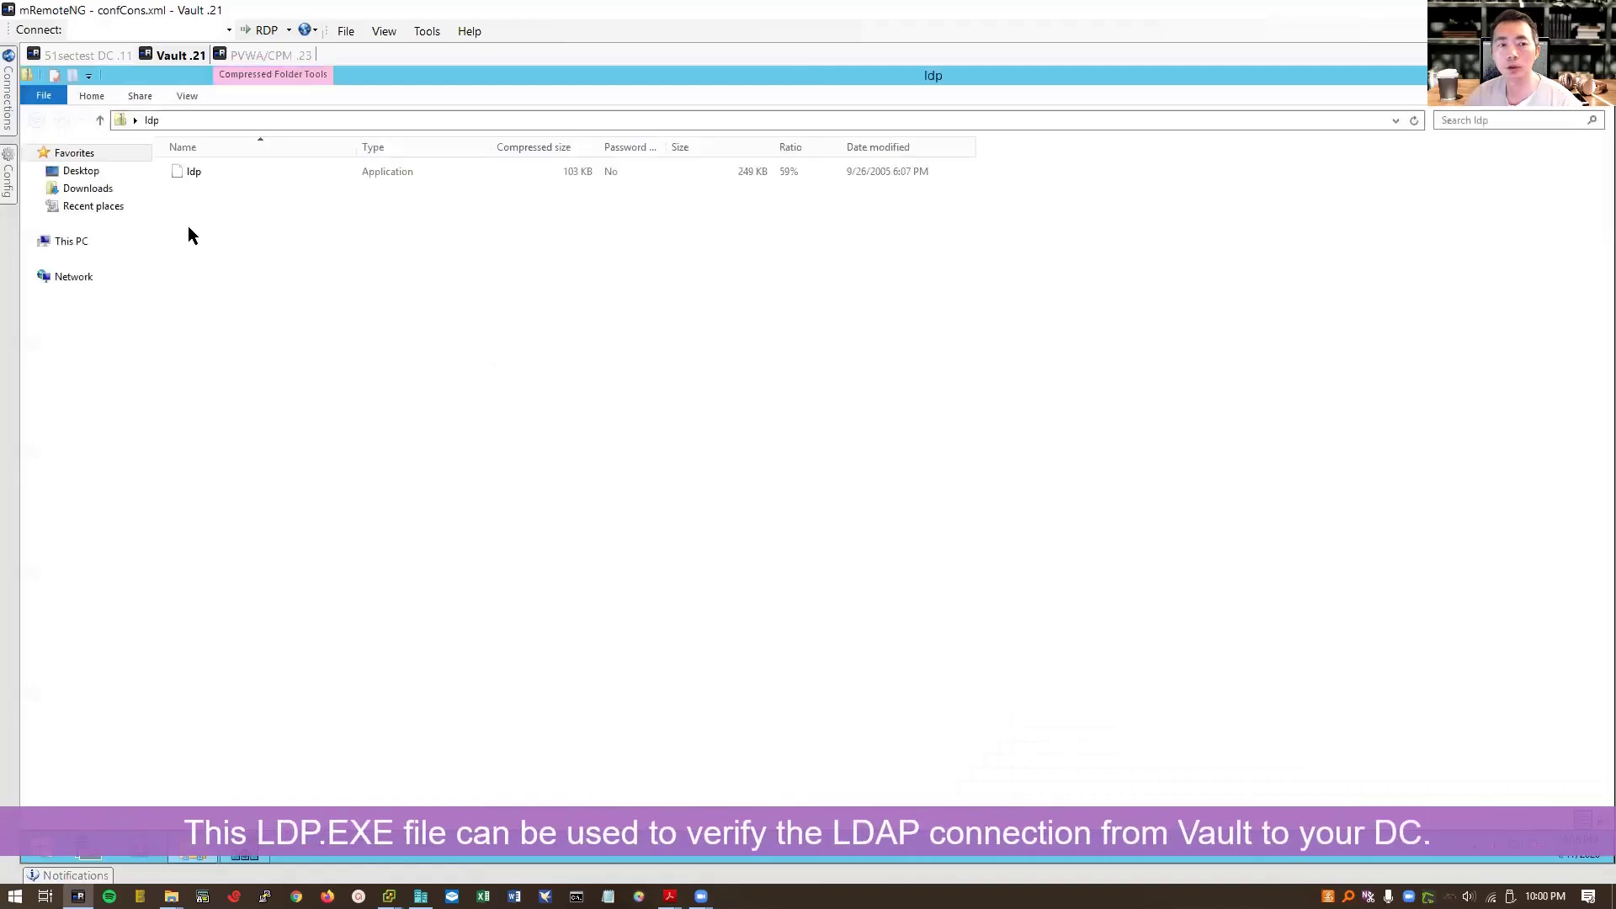
pyautogui.doubleClick(187, 174)
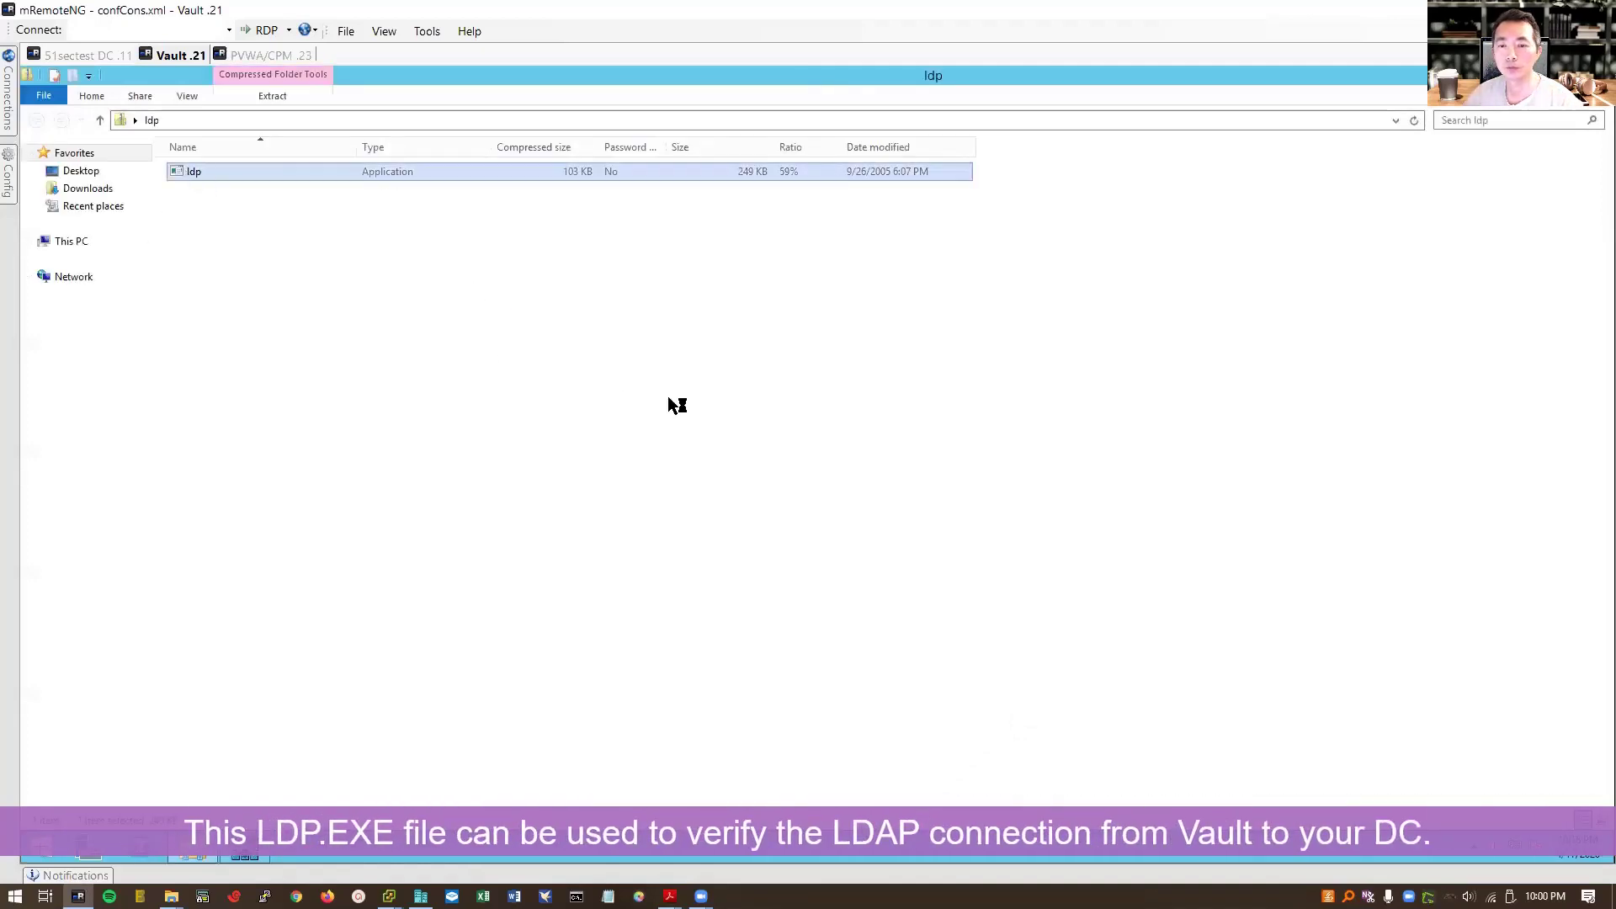
pyautogui.moveTo(305, 124); pyautogui.dragTo(818, 318)
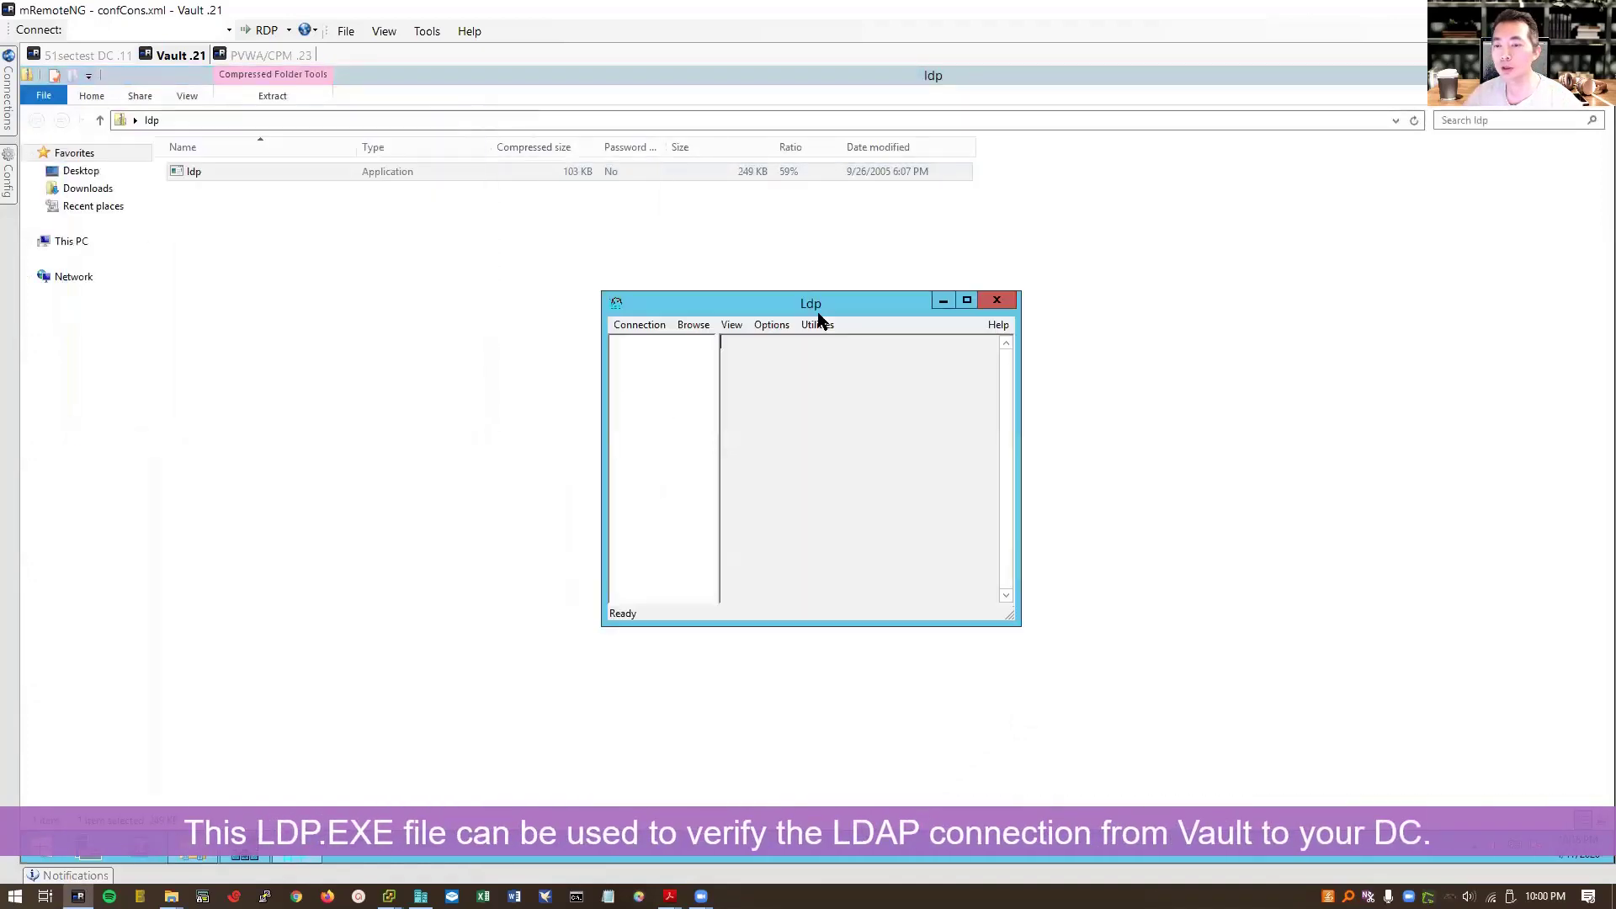
# Step: Connect Ldp to win2012dc.51sectest.com on port 636 with SSL enabled
pyautogui.click(638, 326)
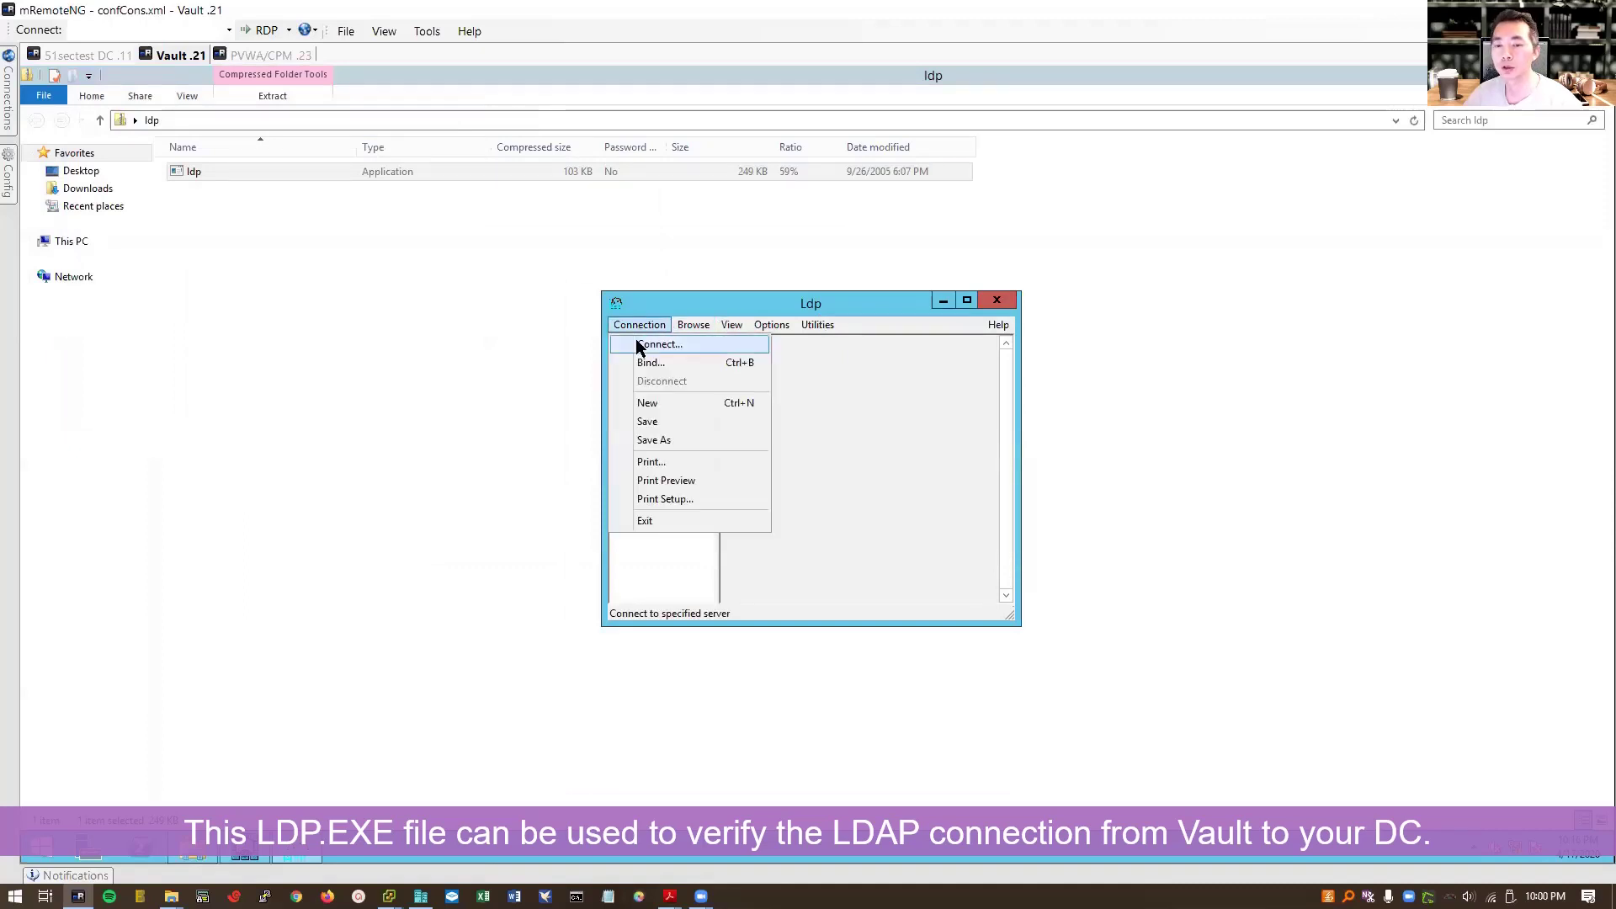
pyautogui.click(646, 340)
pyautogui.click(863, 473)
pyautogui.doubleClick(761, 461)
pyautogui.write('636')
pyautogui.click(778, 439)
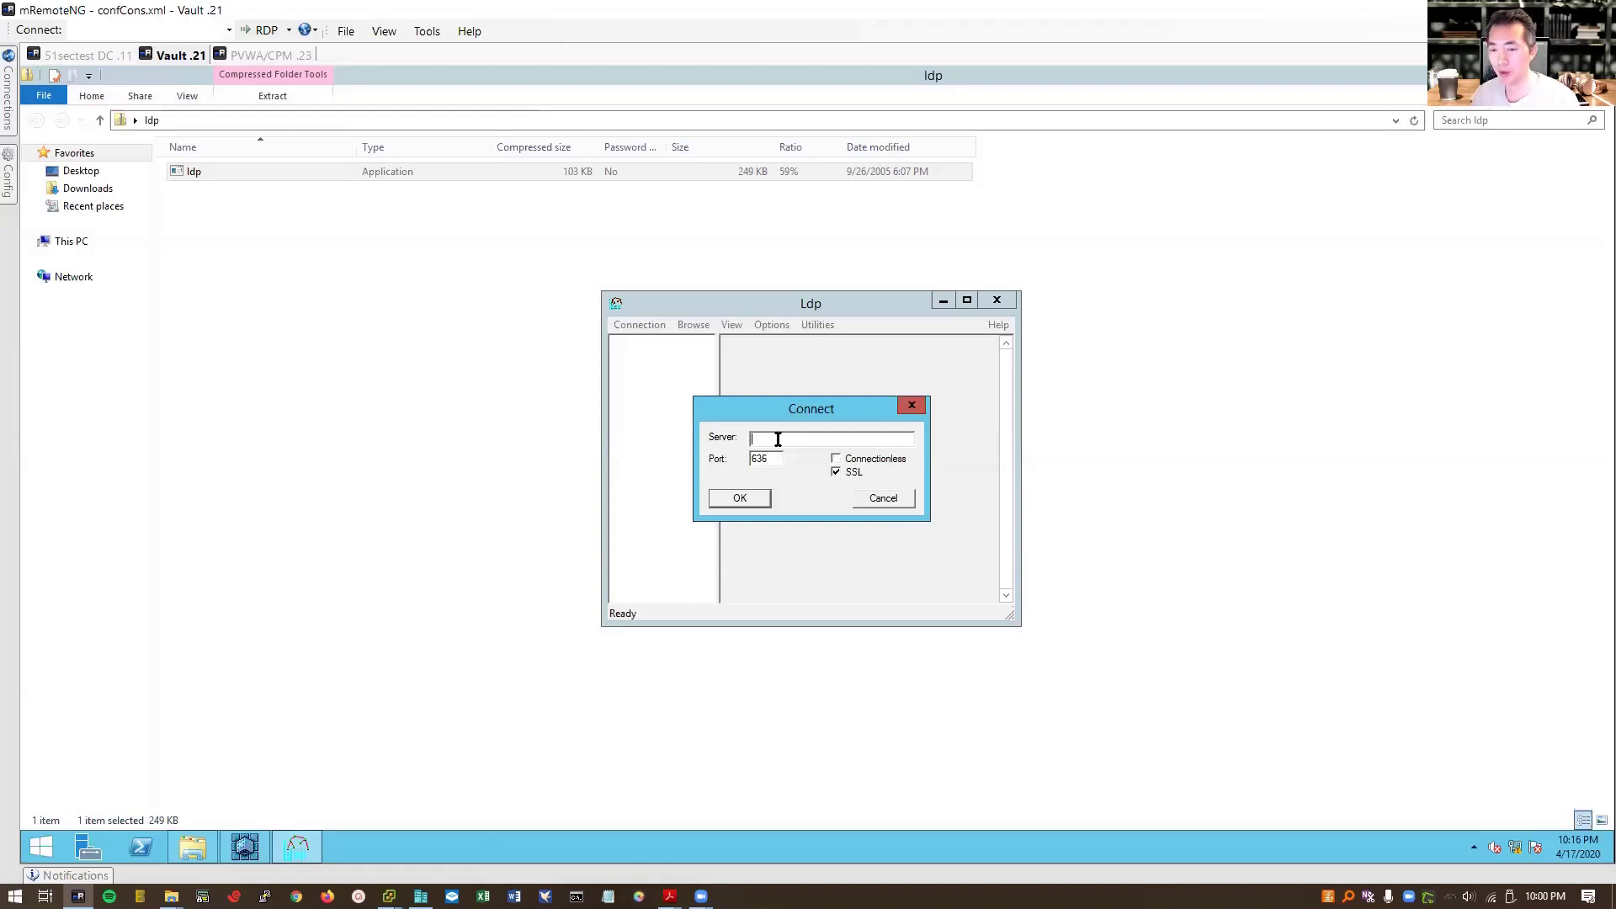
pyautogui.write('win2012')
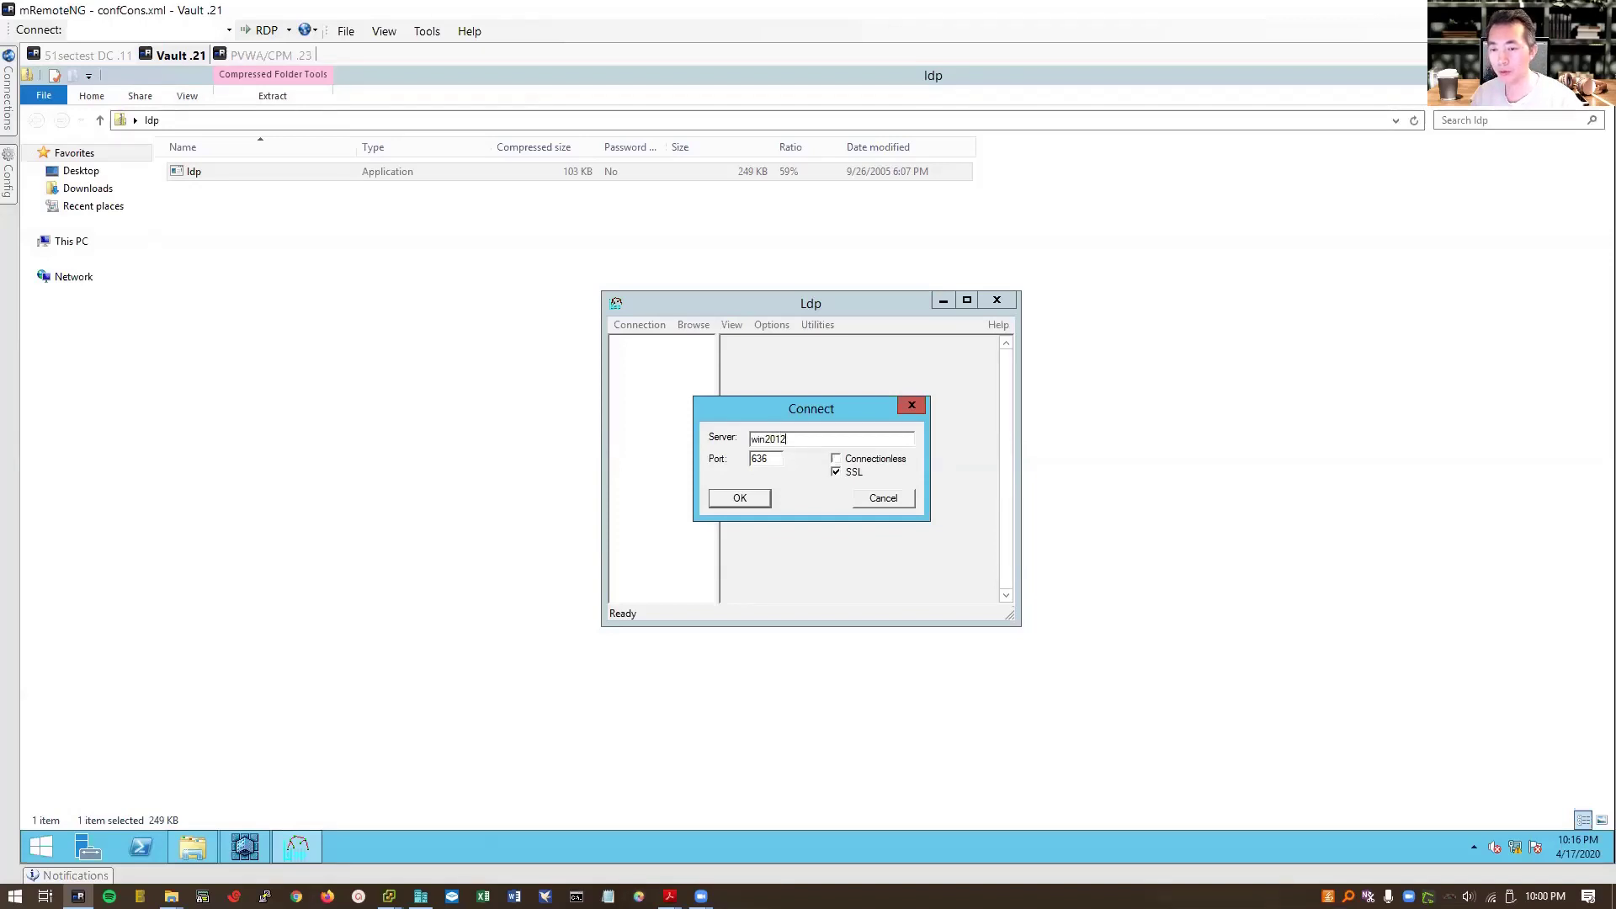
pyautogui.write('dc.51secte')
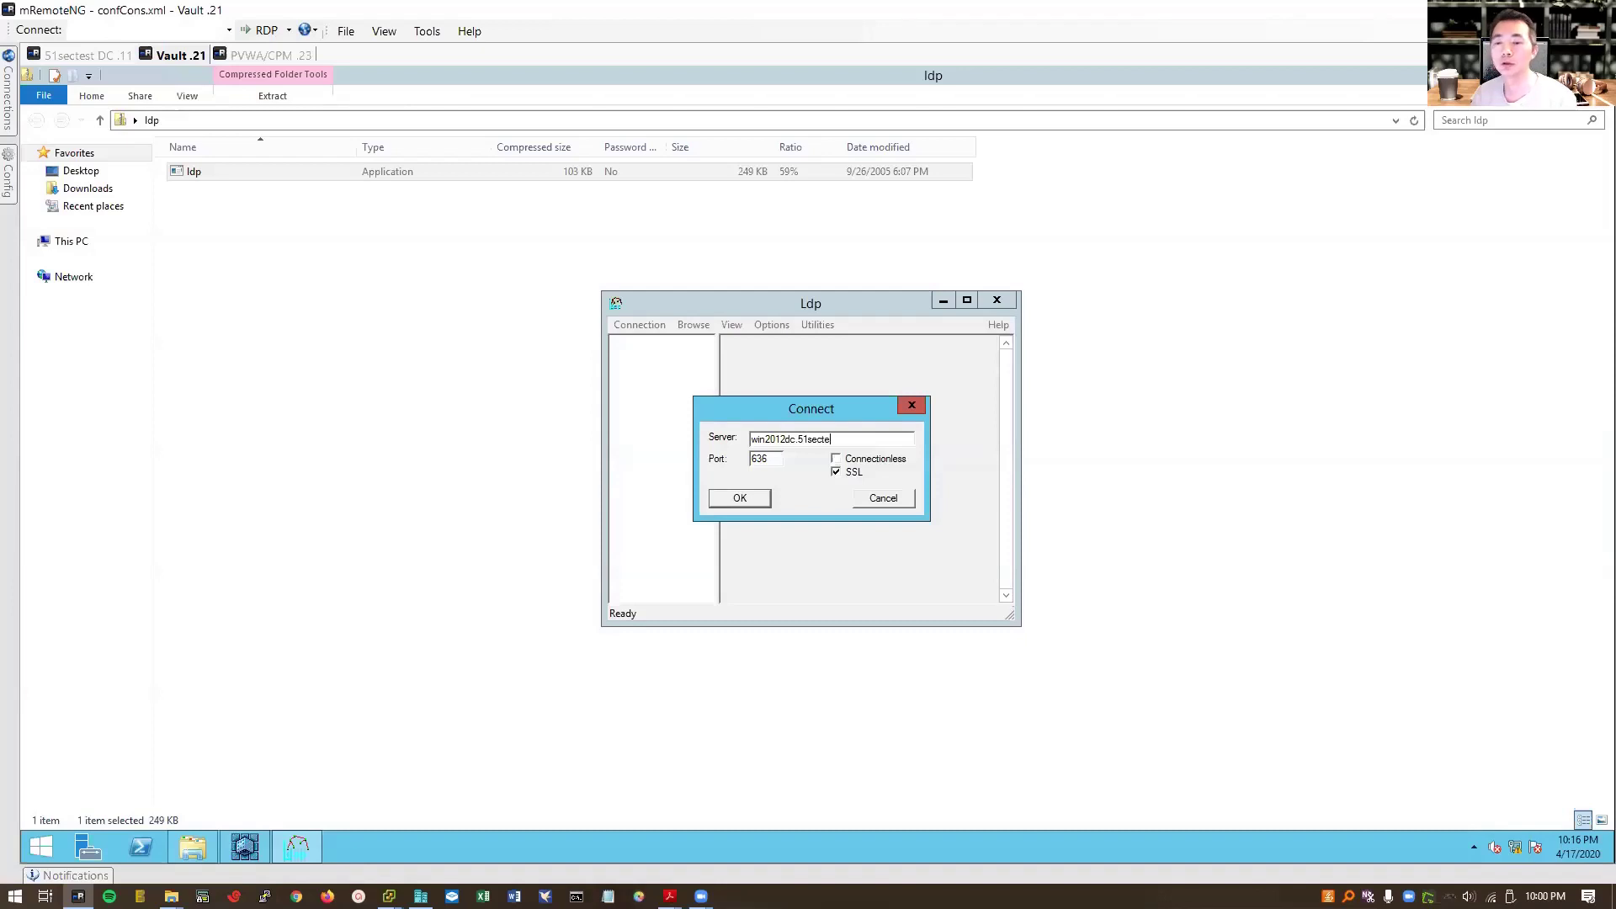
pyautogui.write('st.com')
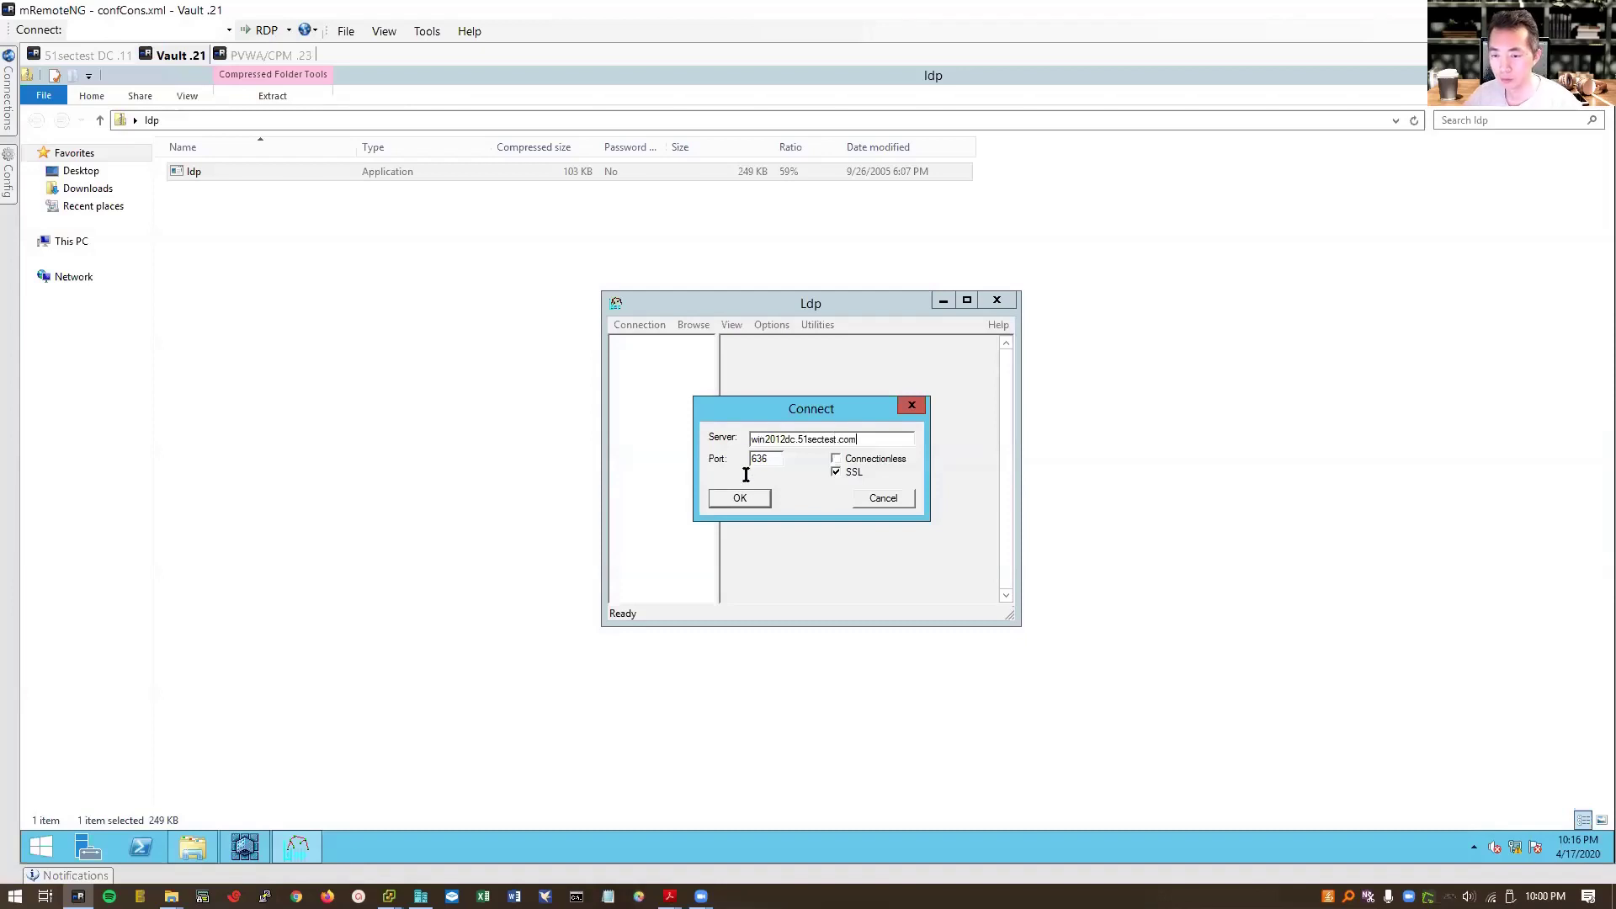
pyautogui.click(762, 500)
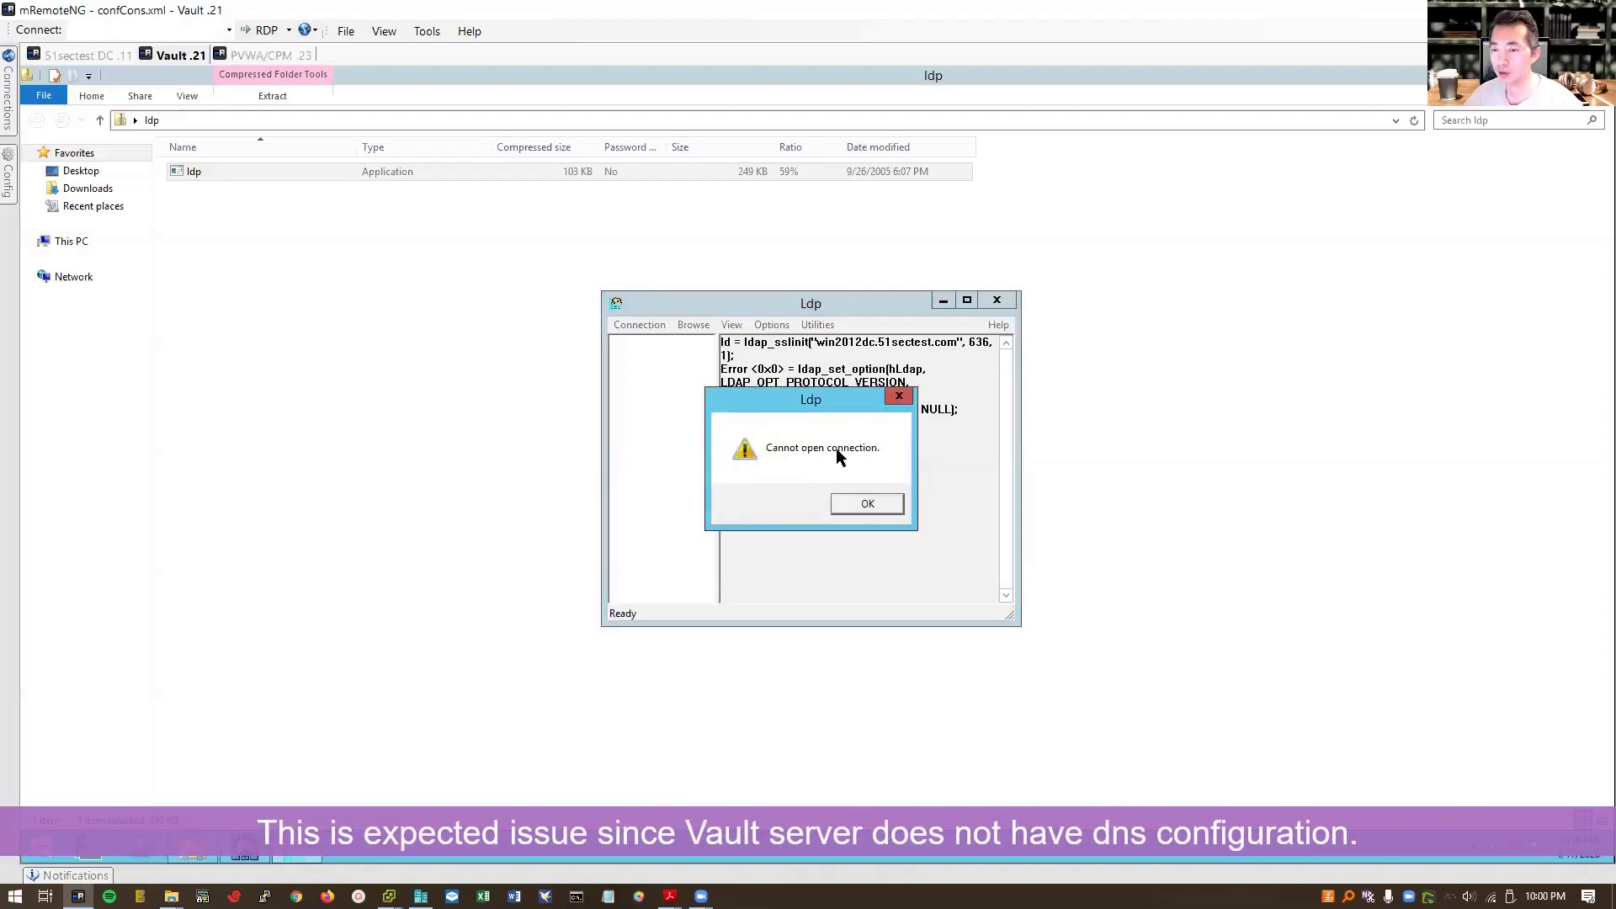
# Step: Read the error 0x51 output and dismiss the cannot-open-connection warning
pyautogui.moveTo(835, 407); pyautogui.dragTo(731, 478)
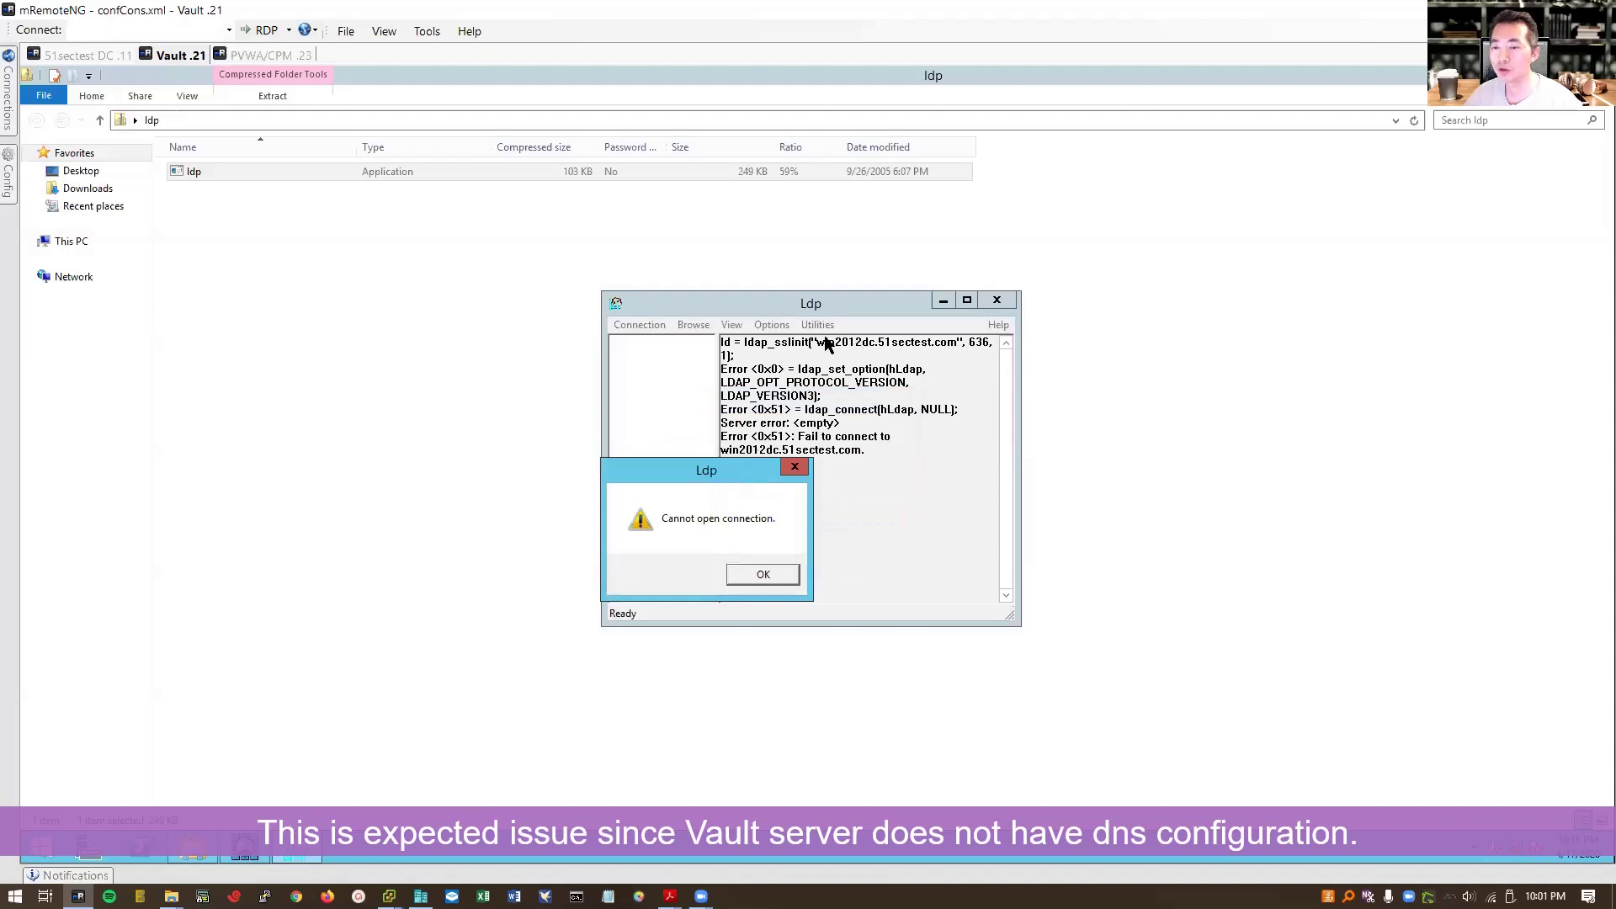
pyautogui.click(783, 573)
pyautogui.rightClick(34, 846)
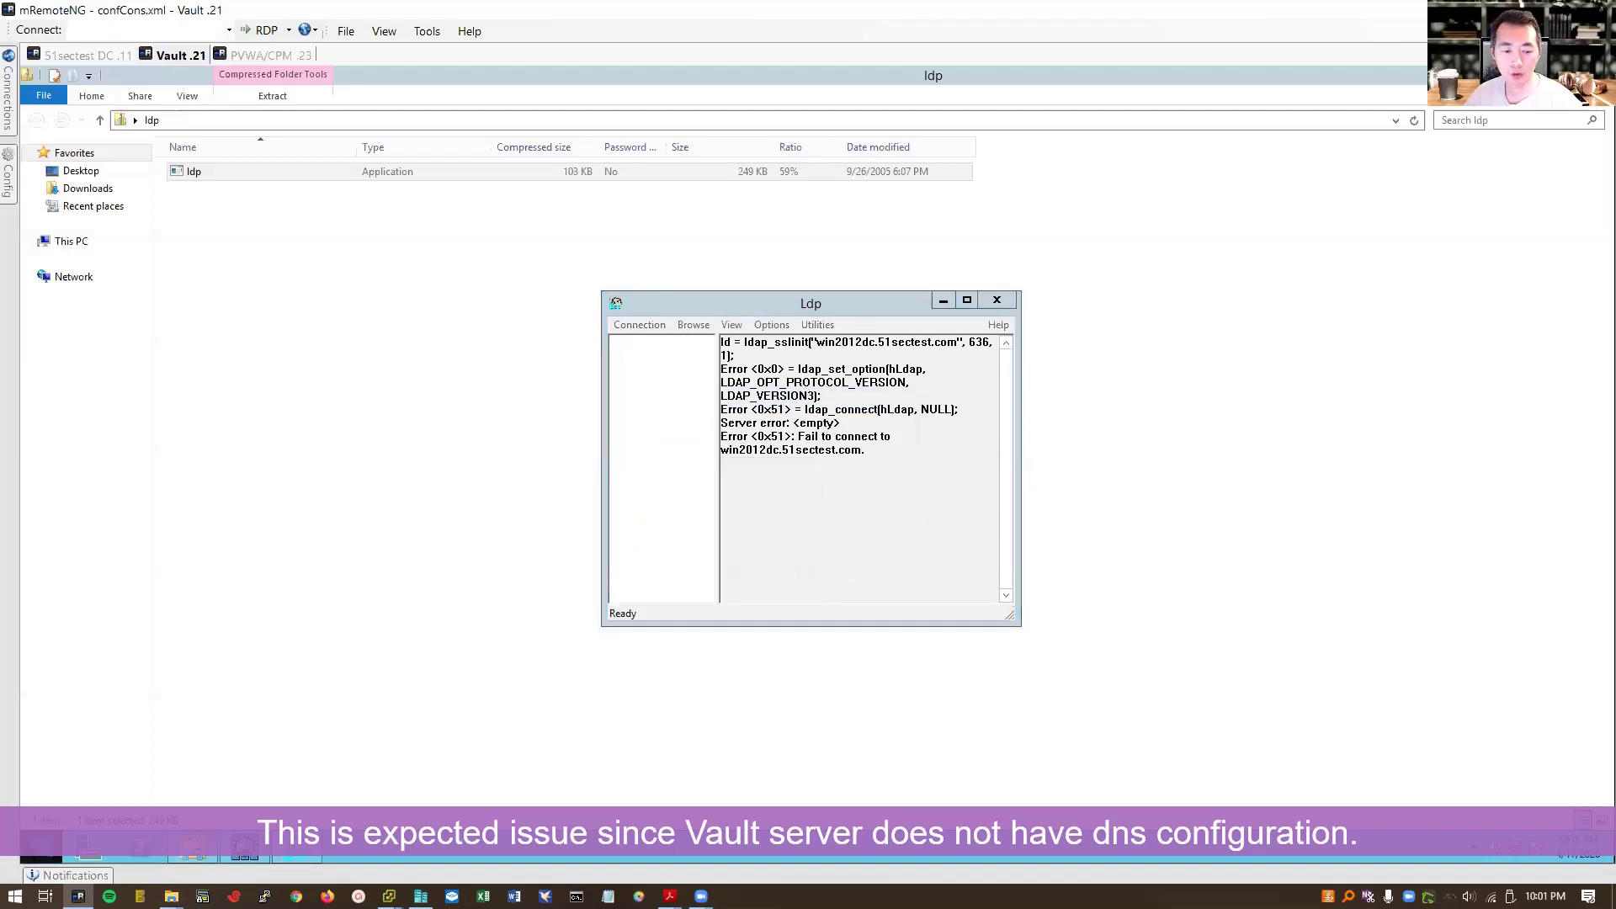
# Step: Ping win2012dc.51sectest.com from an administrator Command Prompt
pyautogui.click(84, 796)
pyautogui.press('Return')
pyautogui.write('ping win2012dc.51sectest.com')
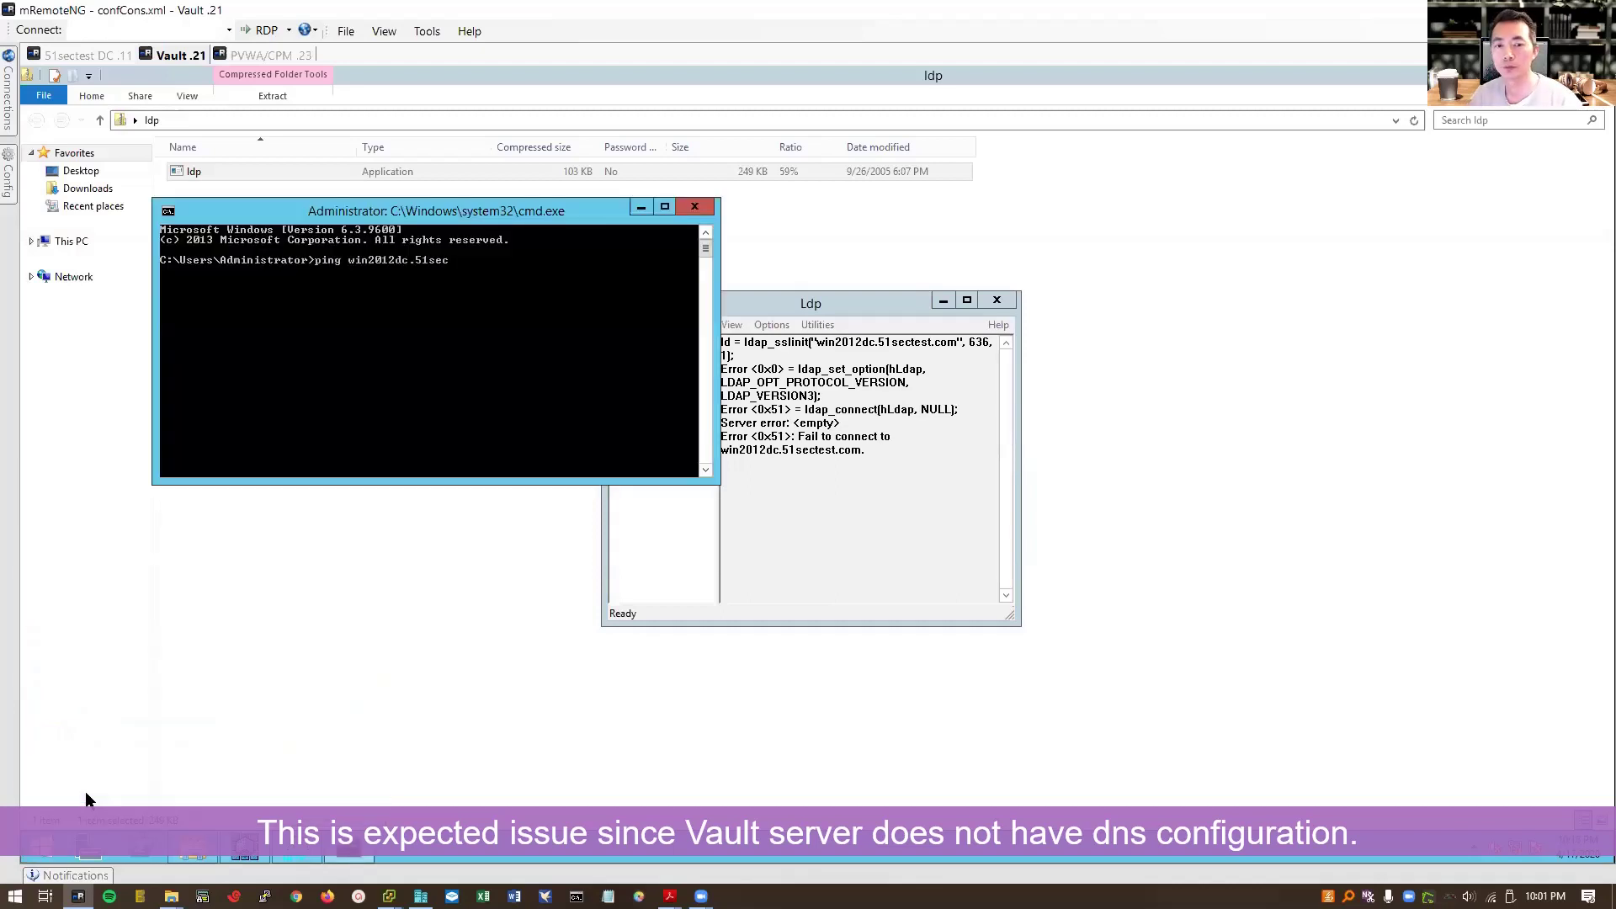
pyautogui.press('Return')
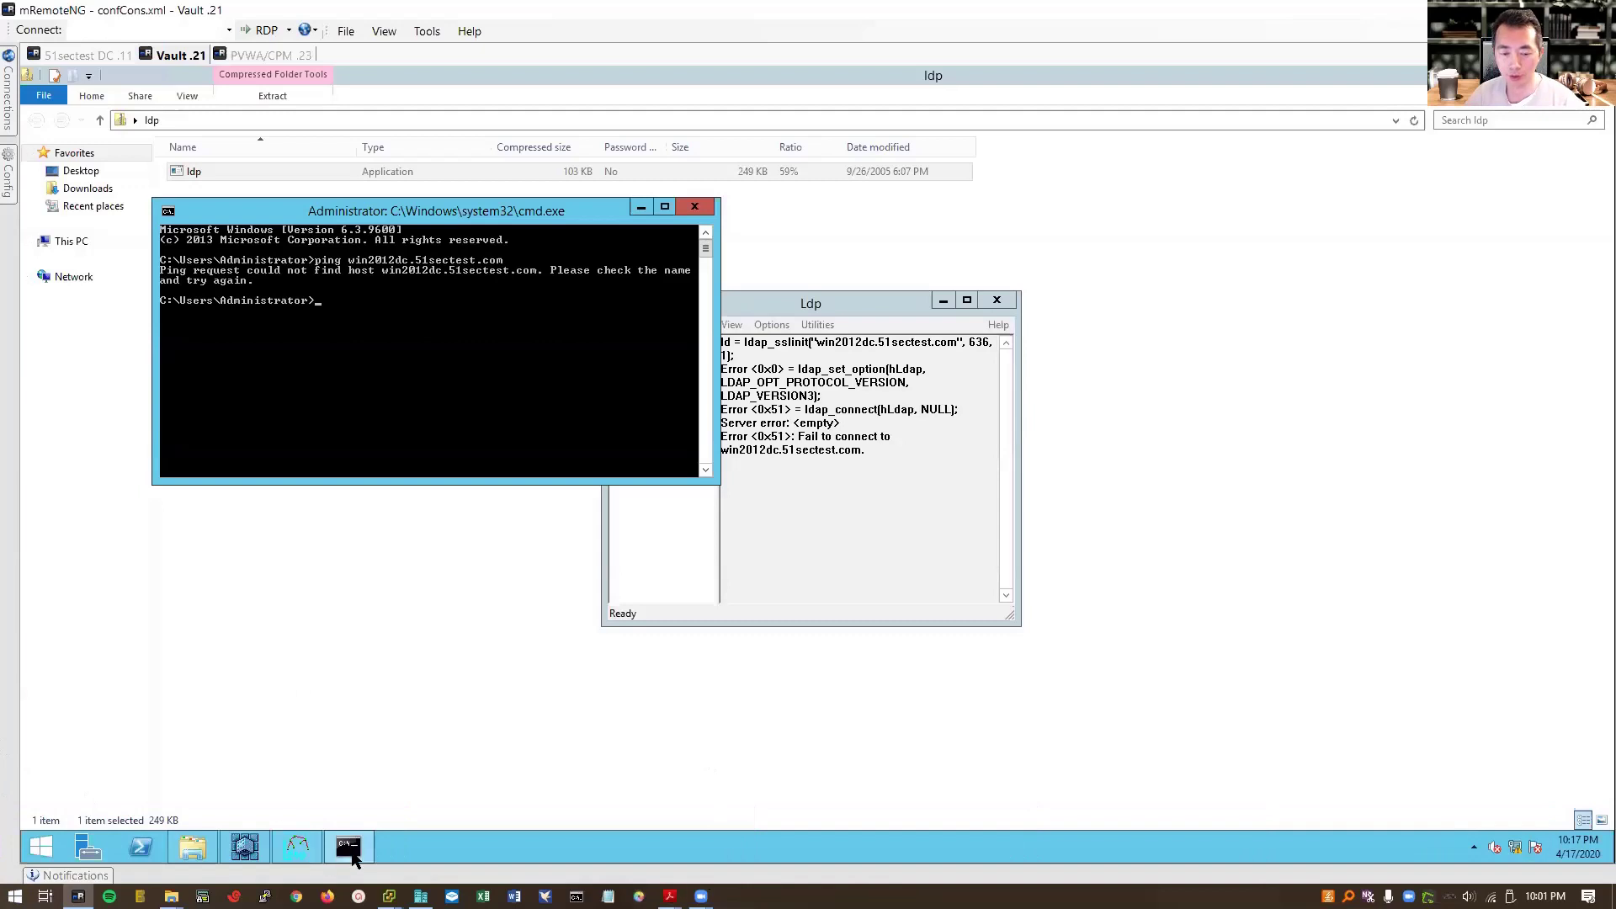
# Step: Open a second administrator Command Prompt and change to \Windows\system32\drivers\etc
pyautogui.rightClick(348, 846)
pyautogui.rightClick(396, 763)
pyautogui.click(462, 717)
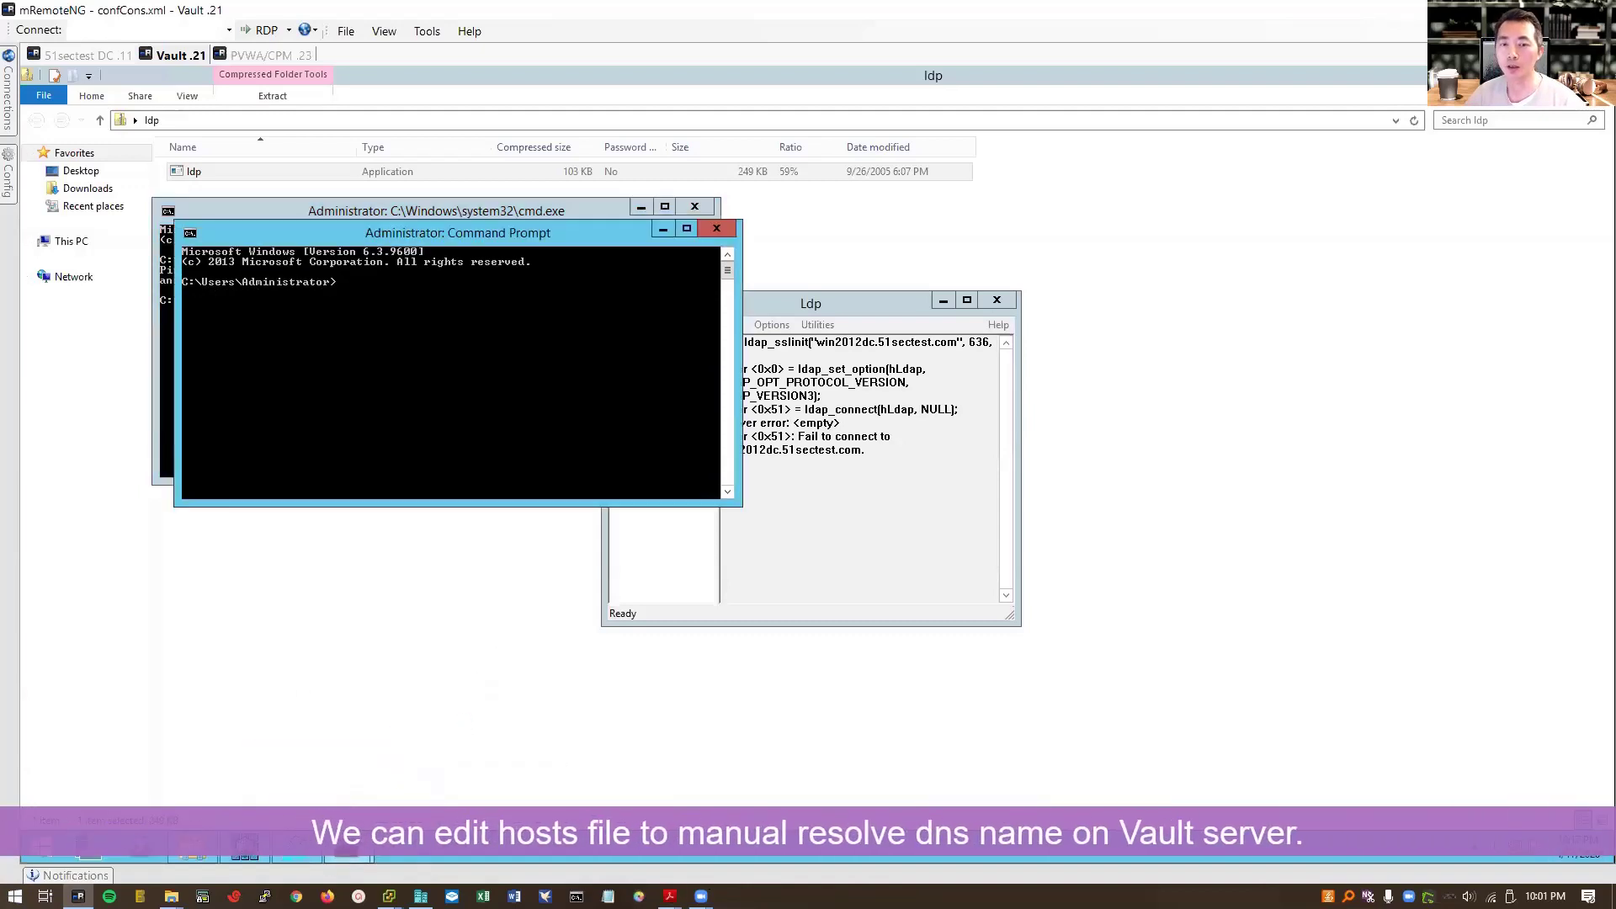
pyautogui.moveTo(581, 240); pyautogui.dragTo(725, 456)
pyautogui.write('cd \\Windows\\system32\\drivers\\etc')
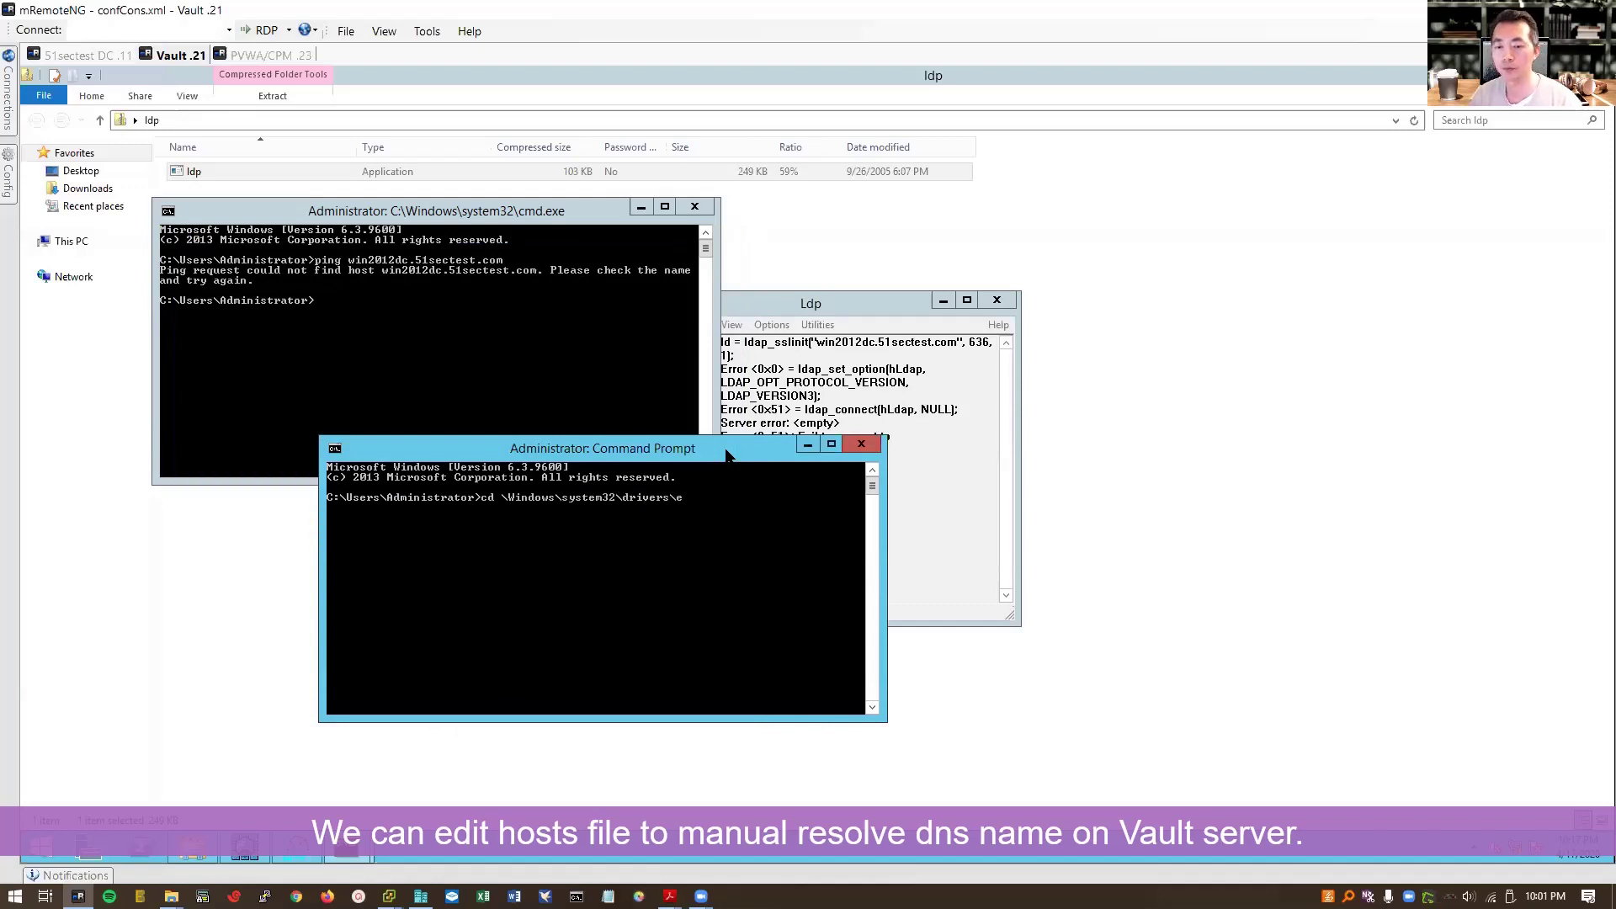
pyautogui.press('Return')
# Step: Add '192.168.2.11 win2012dc.51sectest.com' to the hosts file in Notepad and save
pyautogui.write('note')
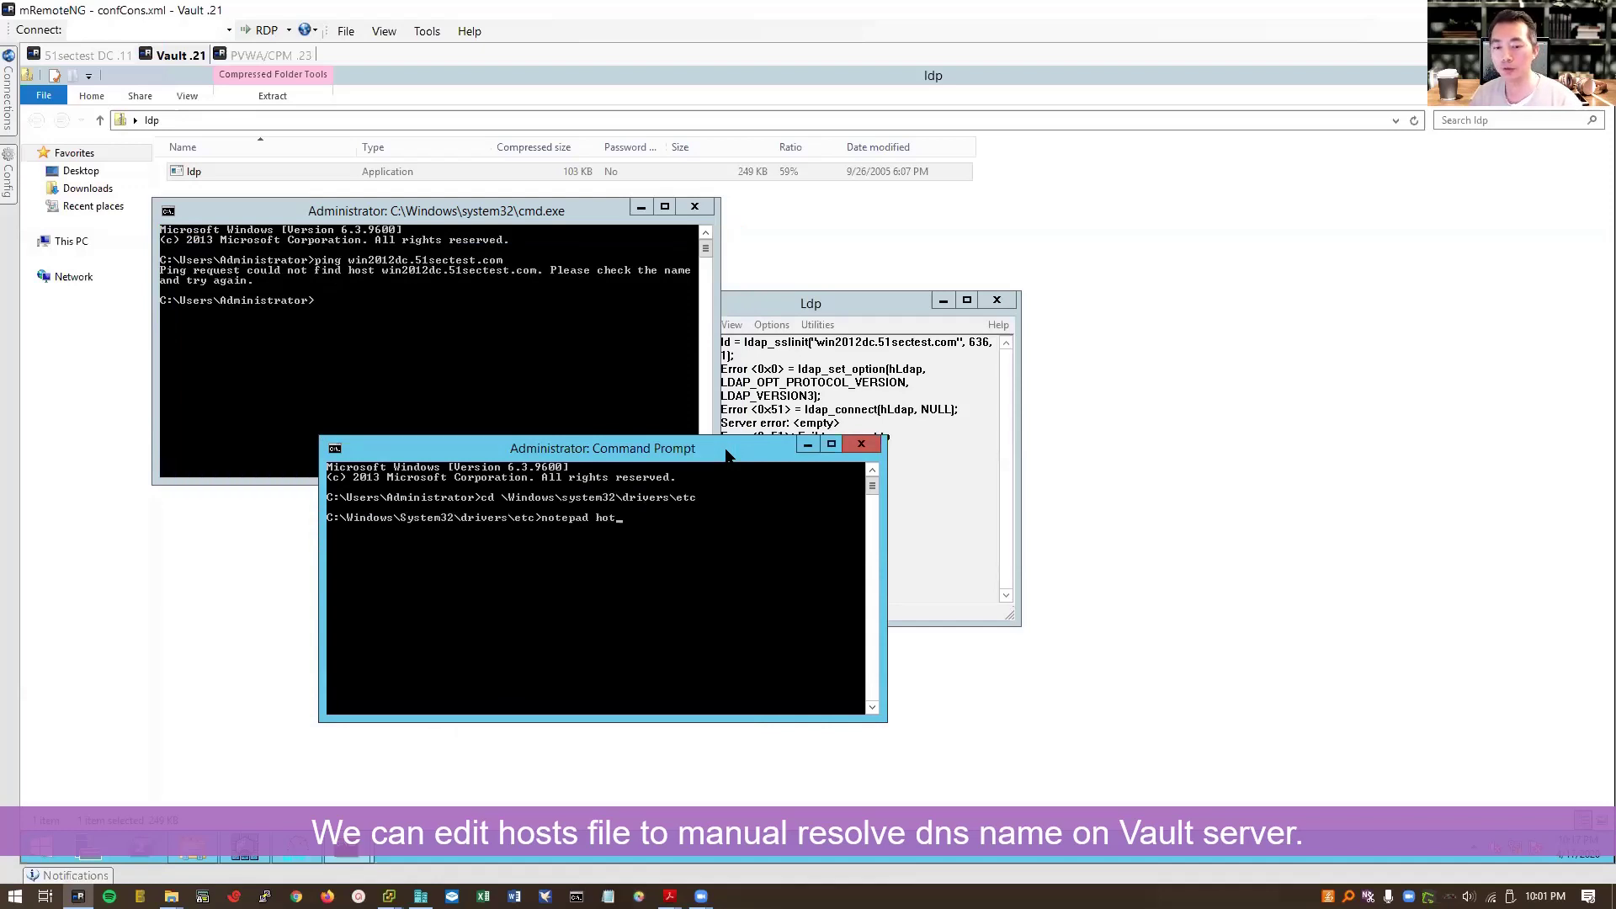
pyautogui.write('pad hosts')
pyautogui.press('Return')
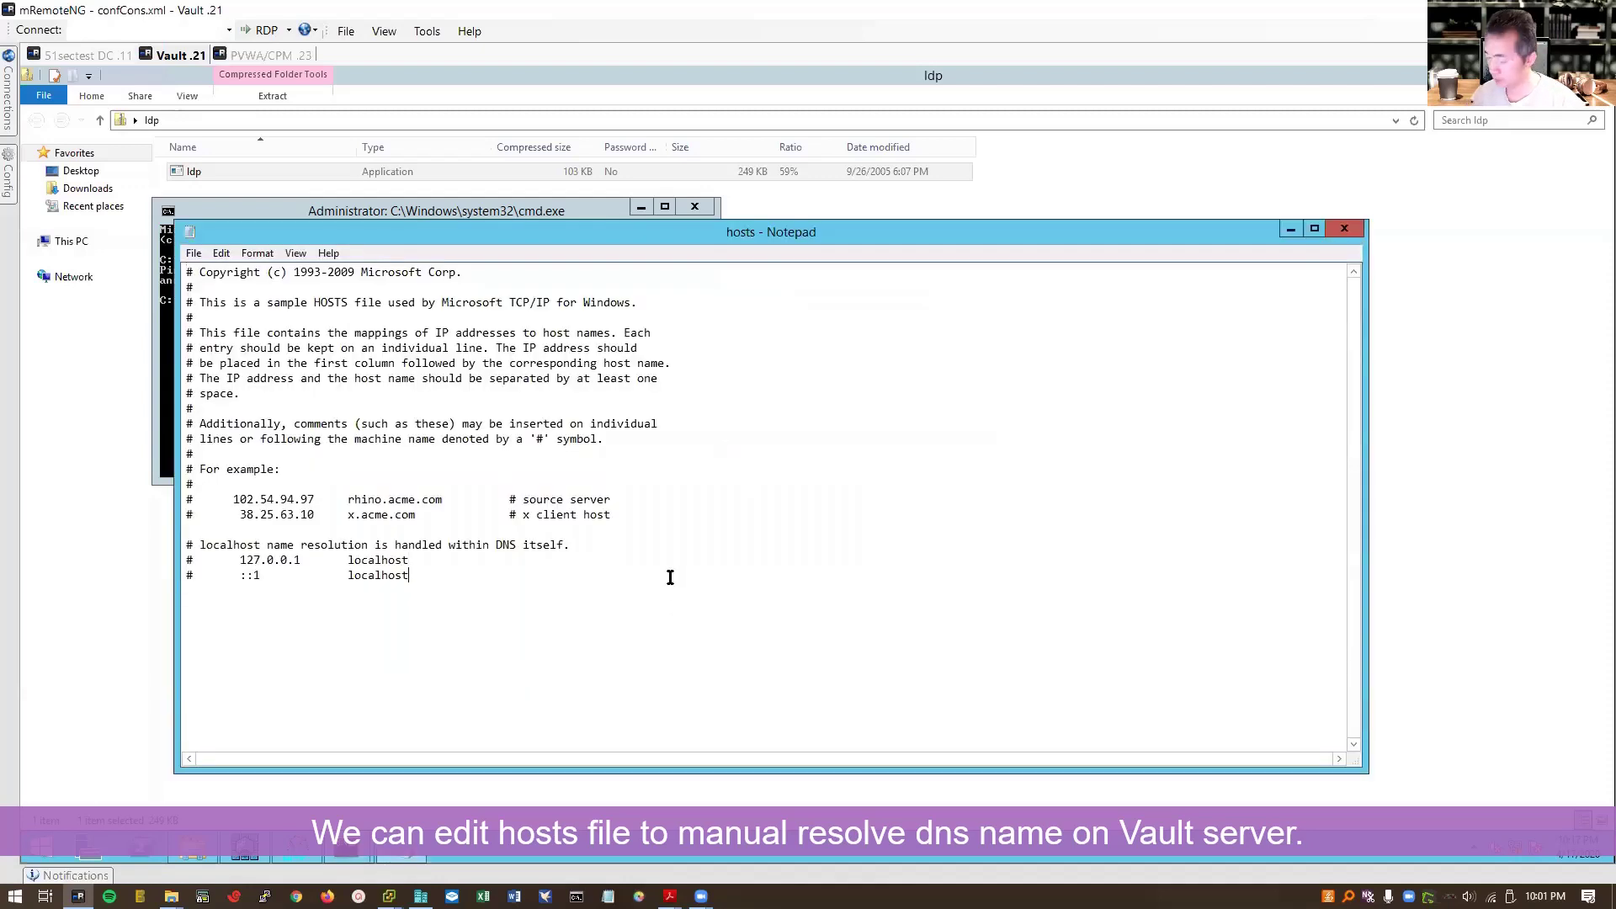
pyautogui.write('192.168.2.11')
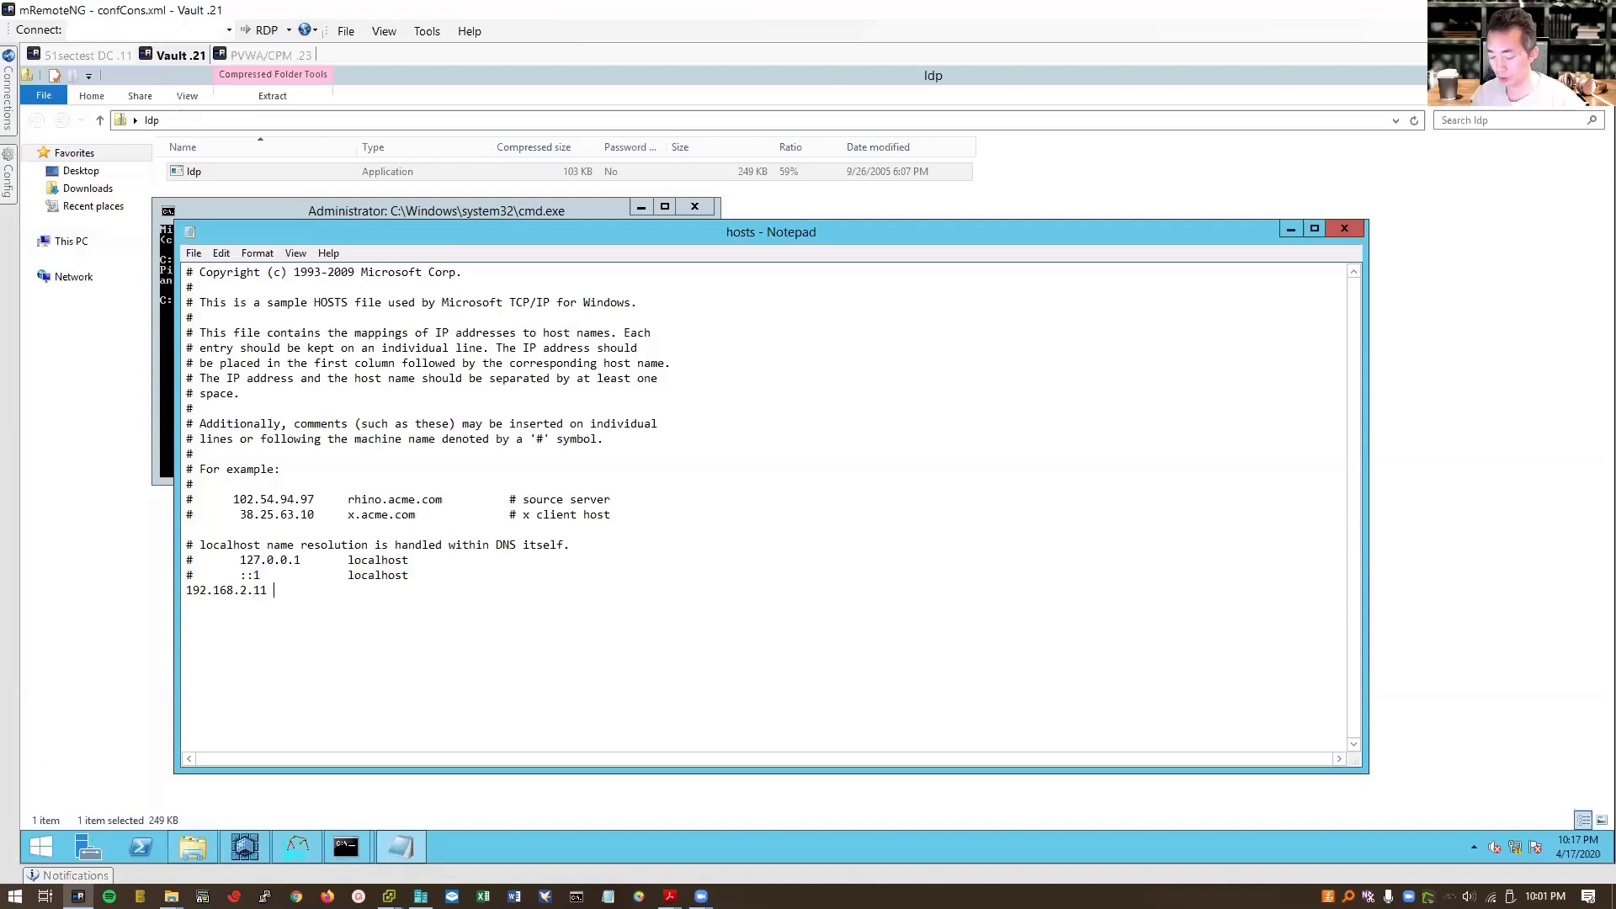
pyautogui.write(' win201')
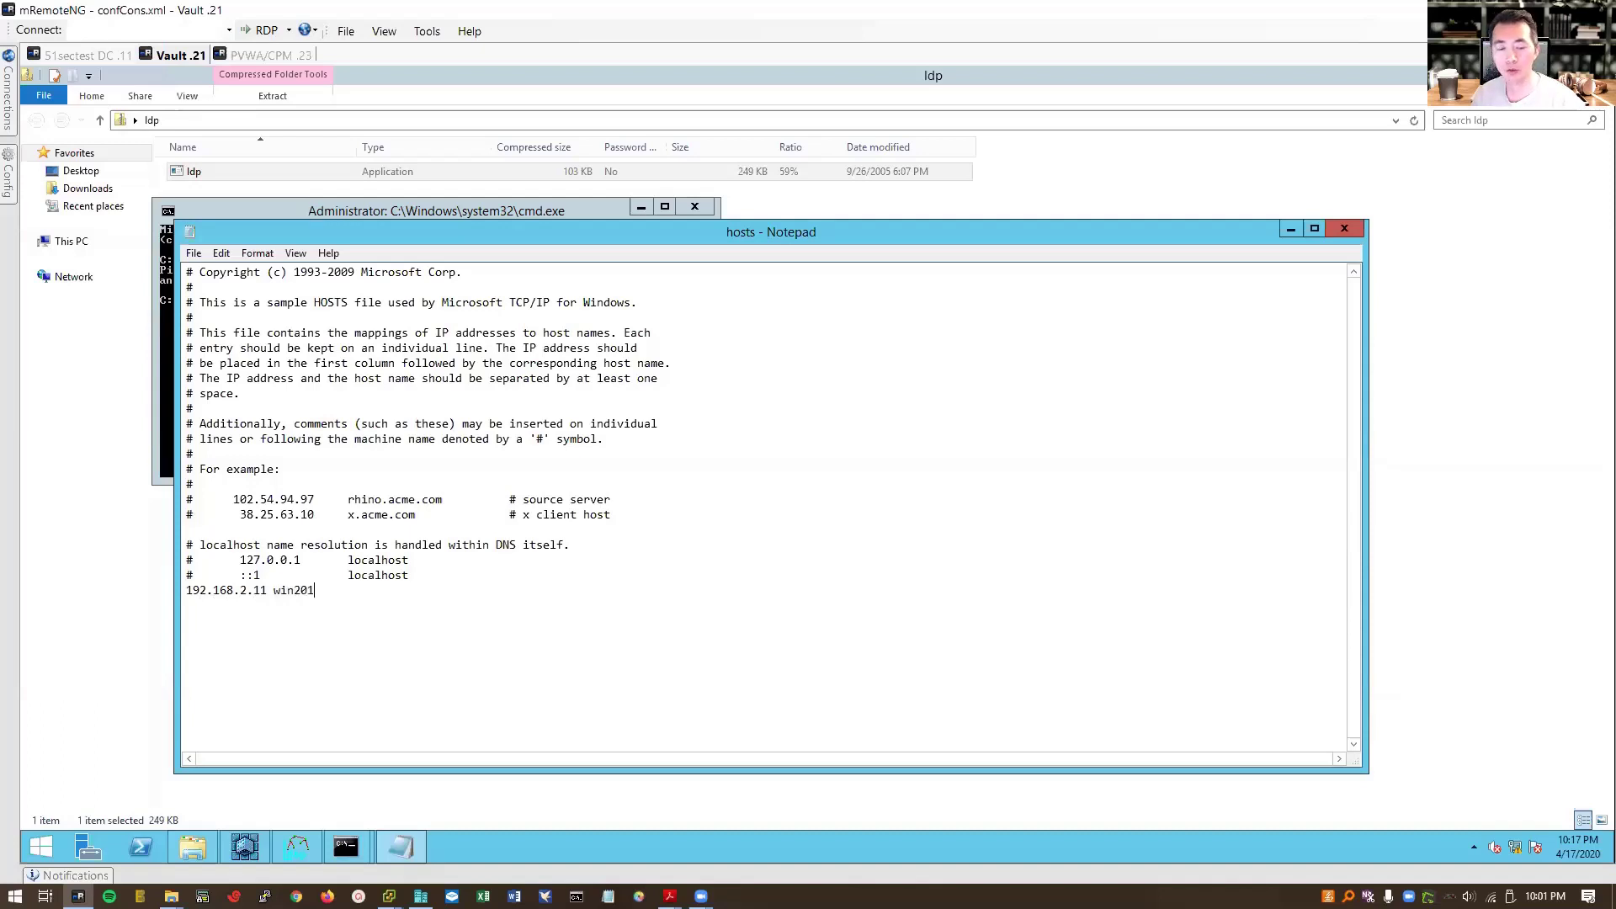
pyautogui.write('2dc')
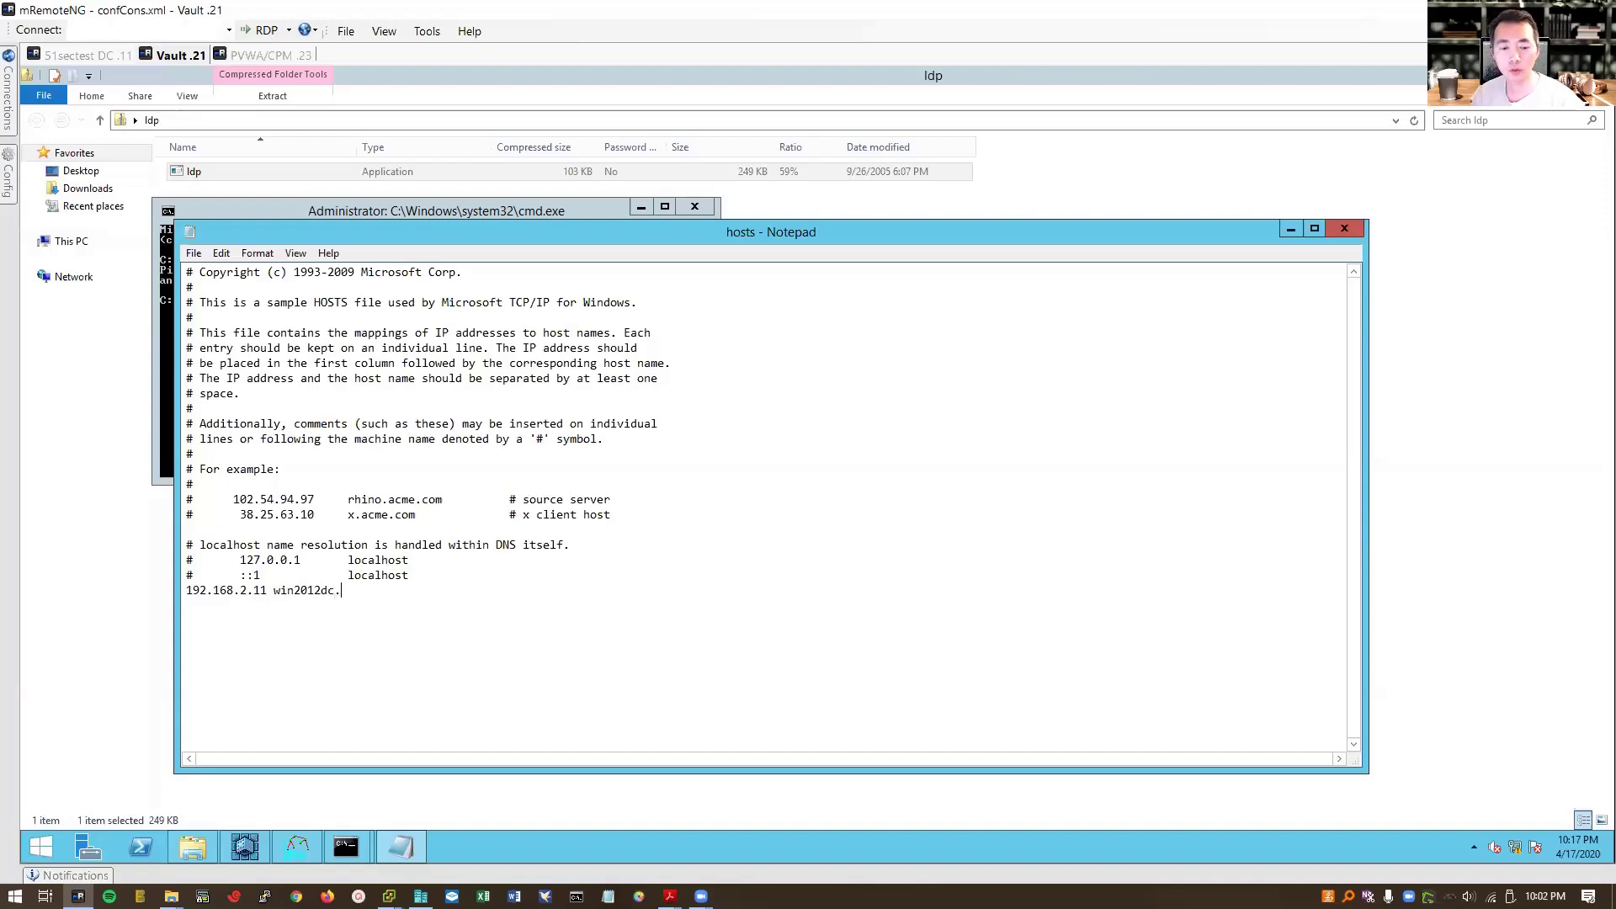
pyautogui.write('.51sectest.com')
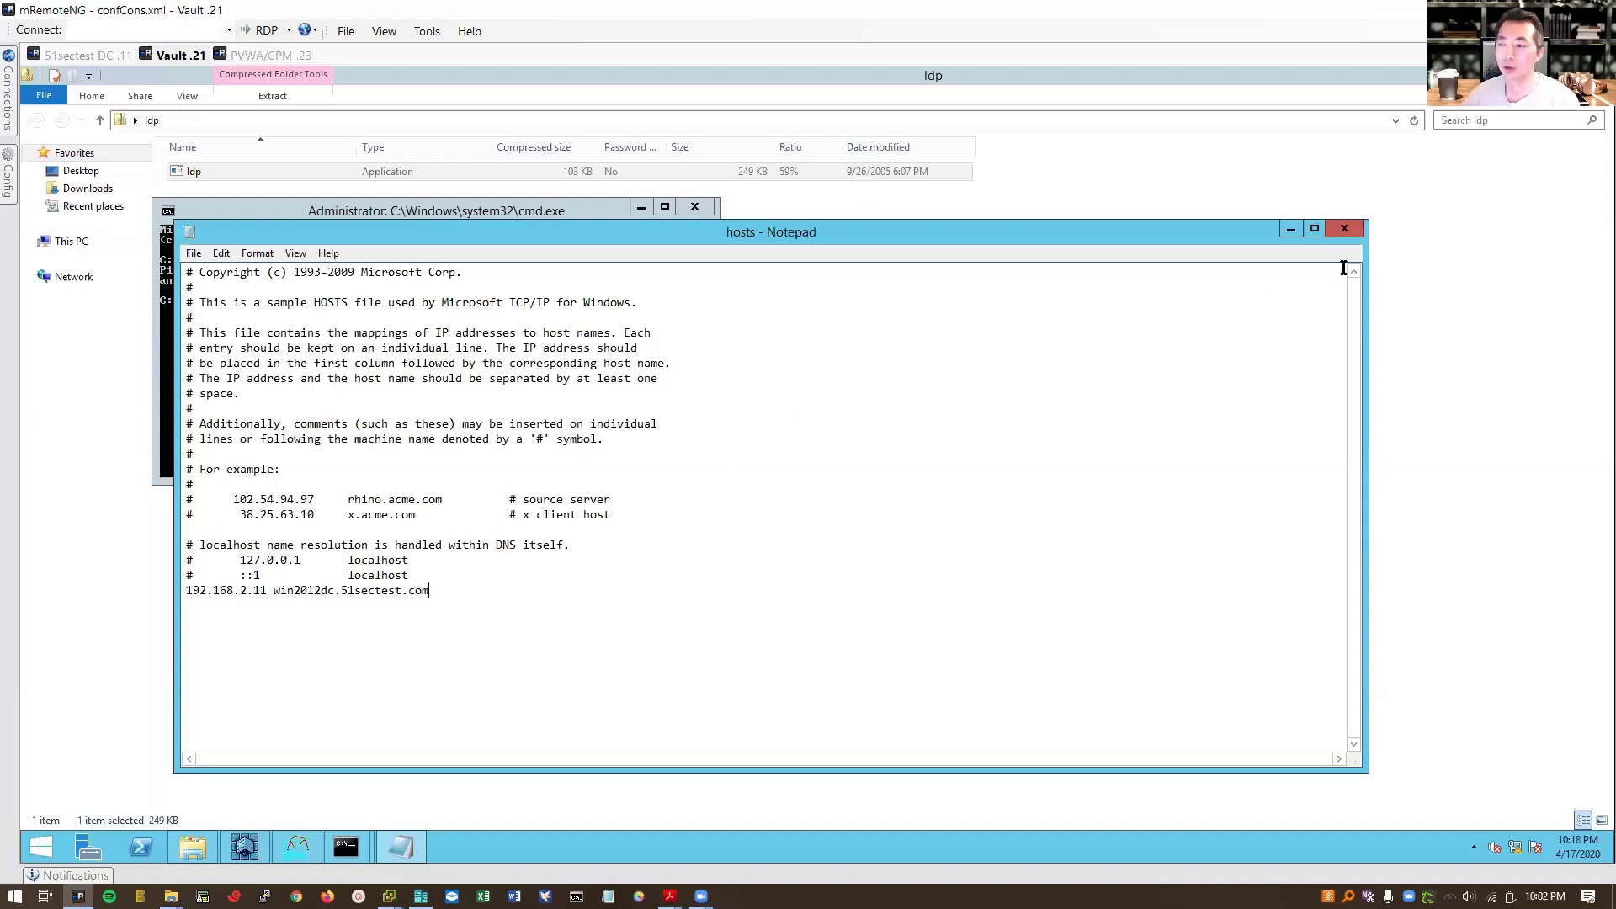
pyautogui.click(1345, 228)
pyautogui.click(779, 456)
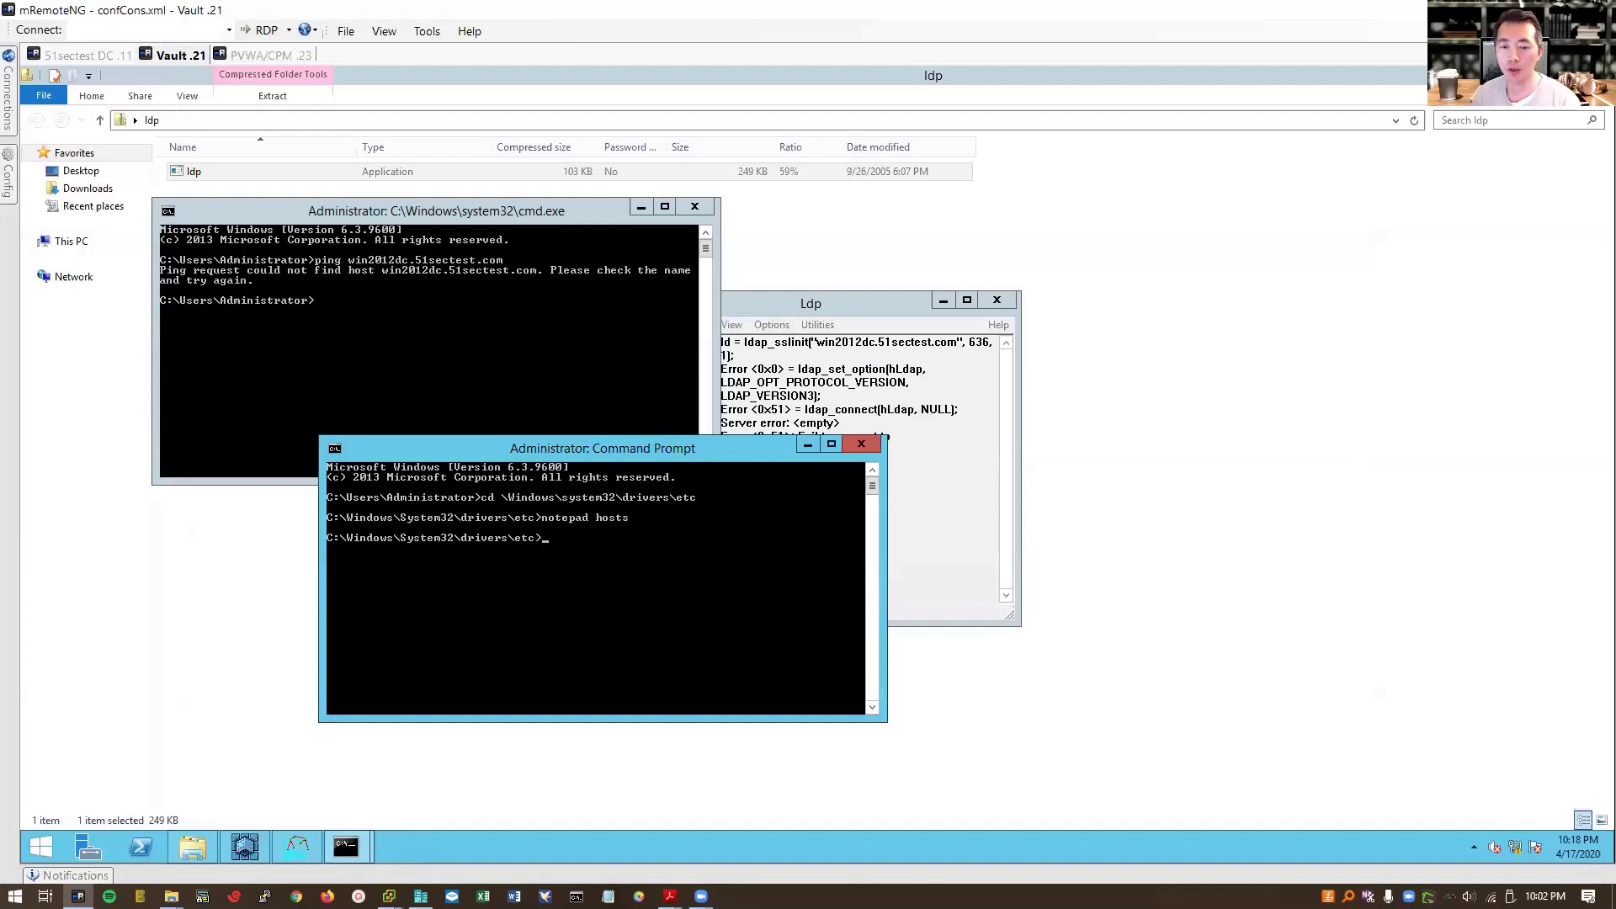
# Step: Rerun the ping to the domain controller and reconnect Ldp to win2012dc.51sectest.com over SSL
pyautogui.hotkey('alt', 'Tab')
pyautogui.press('Up')
pyautogui.press('Return')
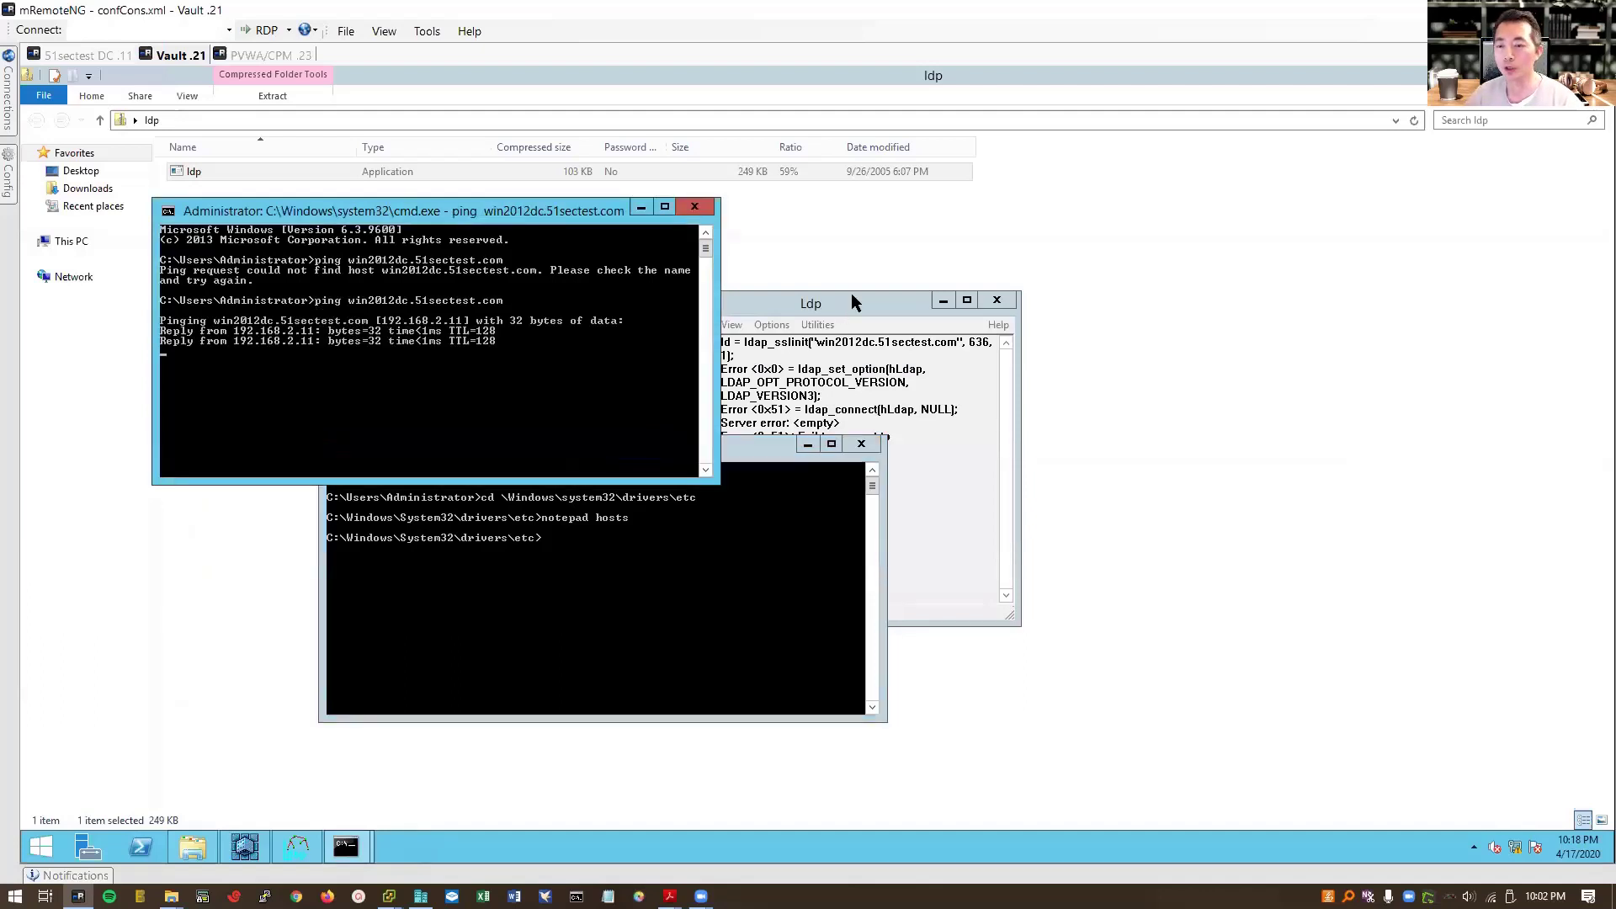
pyautogui.click(851, 302)
pyautogui.click(633, 333)
pyautogui.click(644, 346)
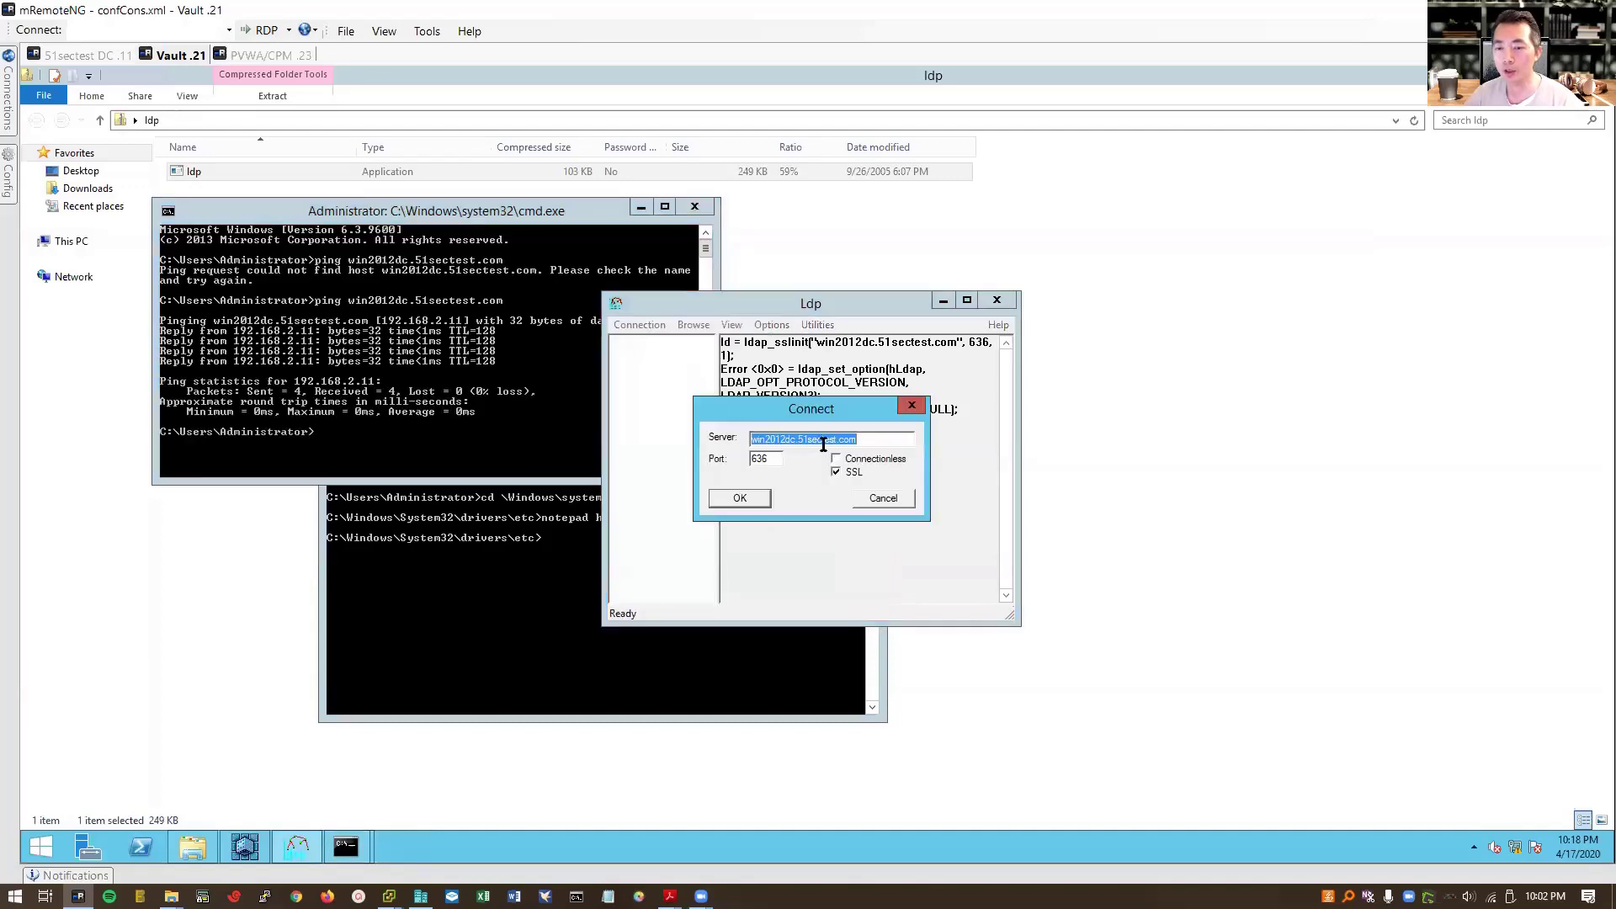
pyautogui.click(770, 510)
# Step: Review the 128-bit SSL confirmation and RootDSE output, then close Ldp and the first command prompt
pyautogui.click(967, 301)
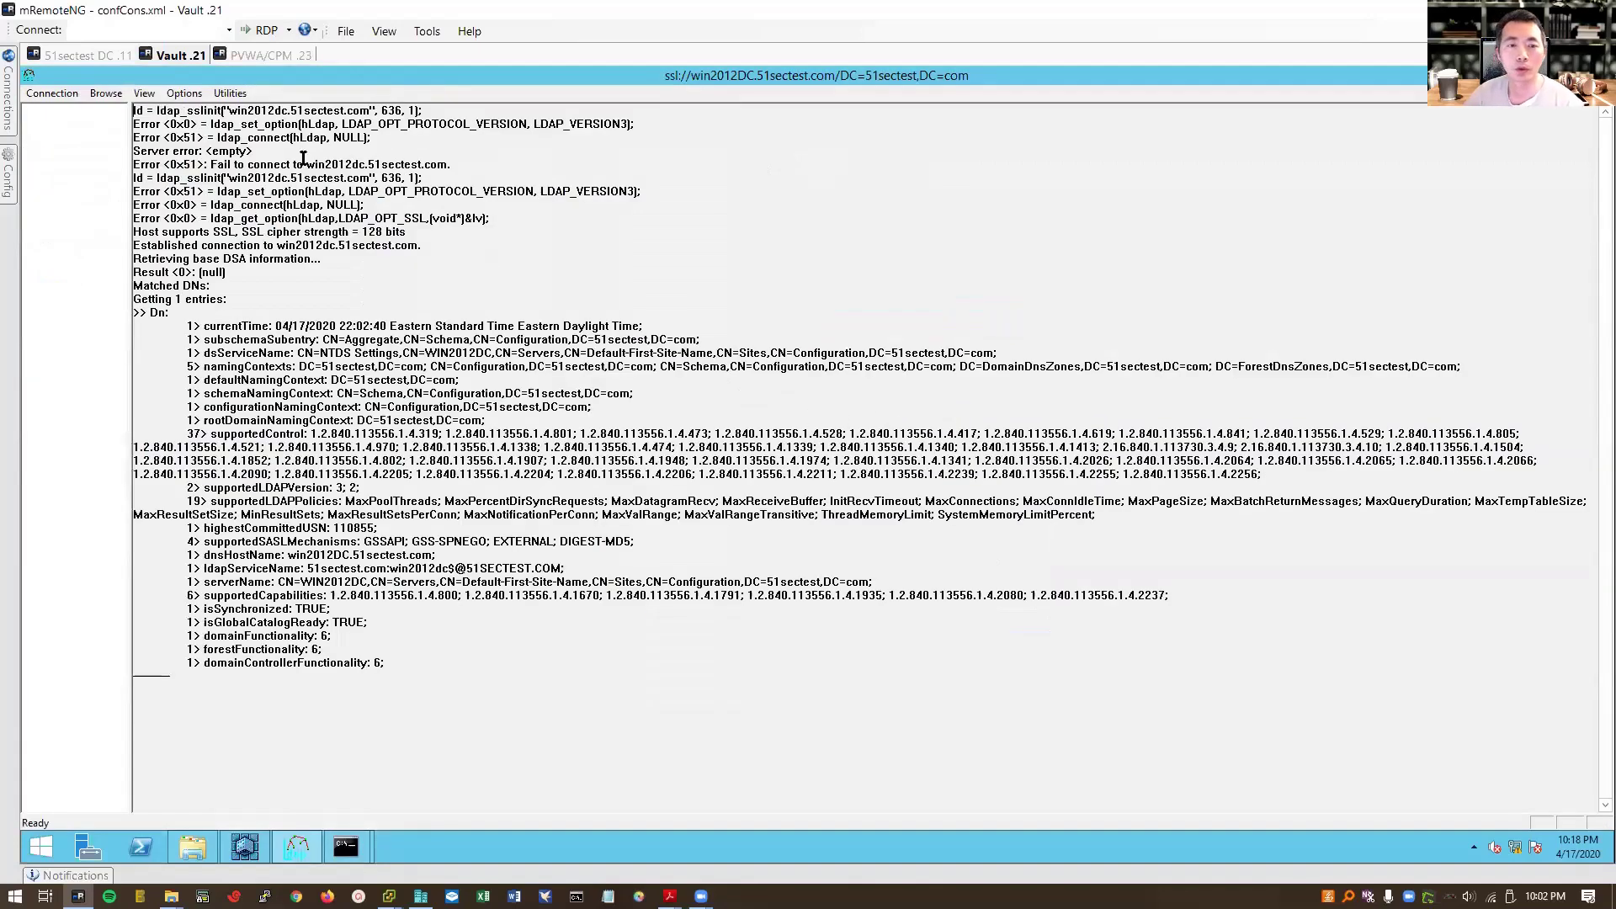
pyautogui.moveTo(425, 177); pyautogui.dragTo(83, 176)
pyautogui.click(354, 299)
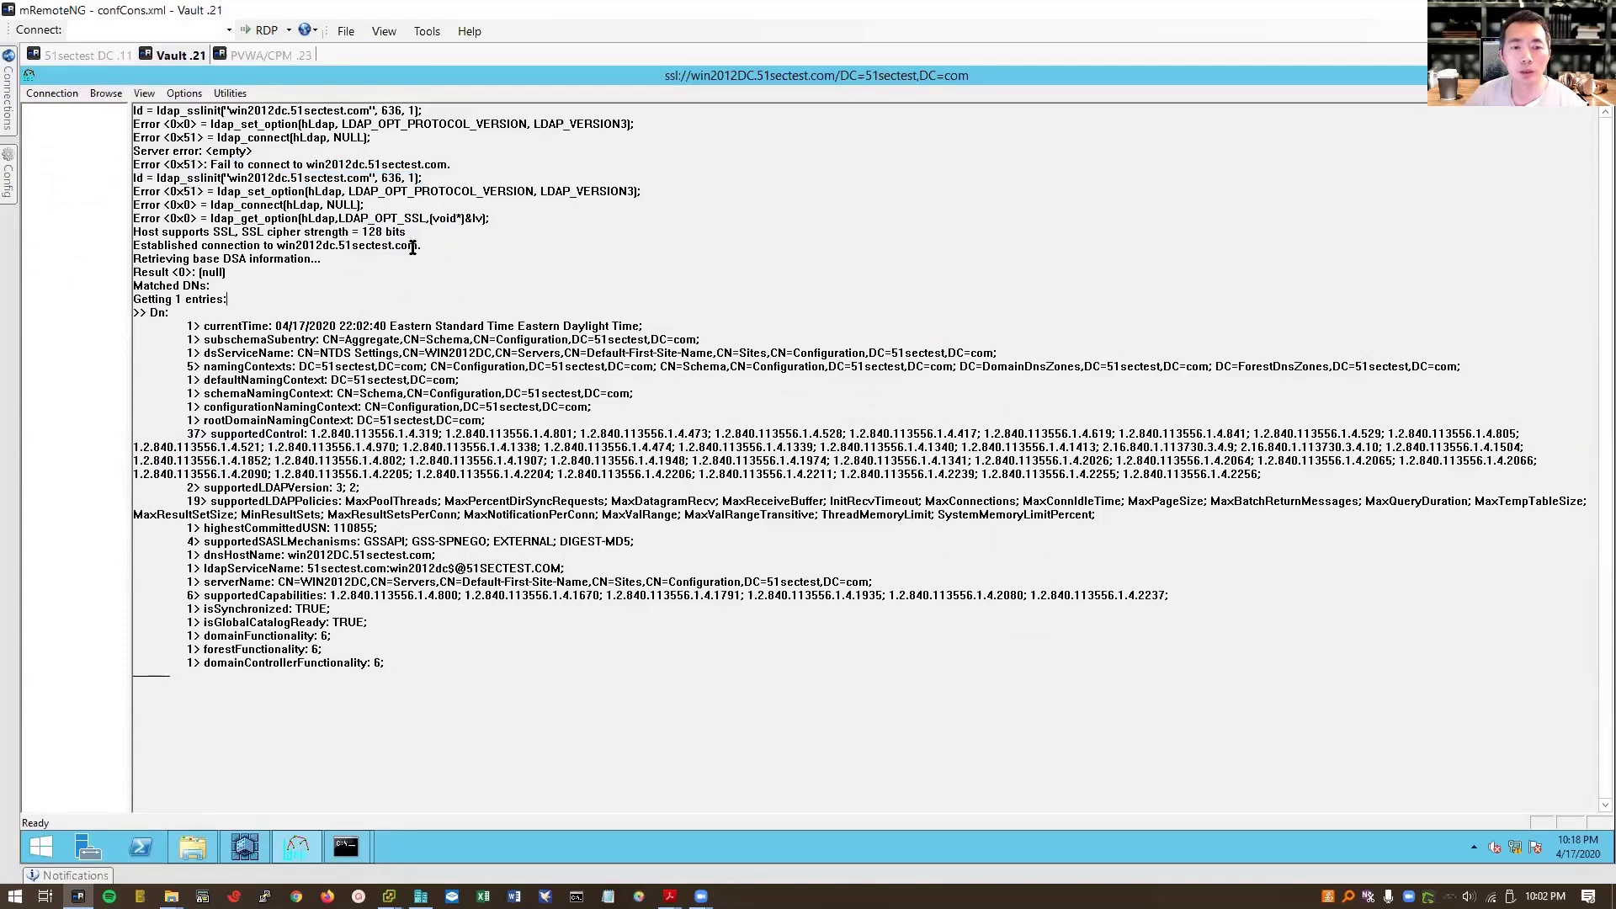
pyautogui.moveTo(433, 235); pyautogui.dragTo(140, 231)
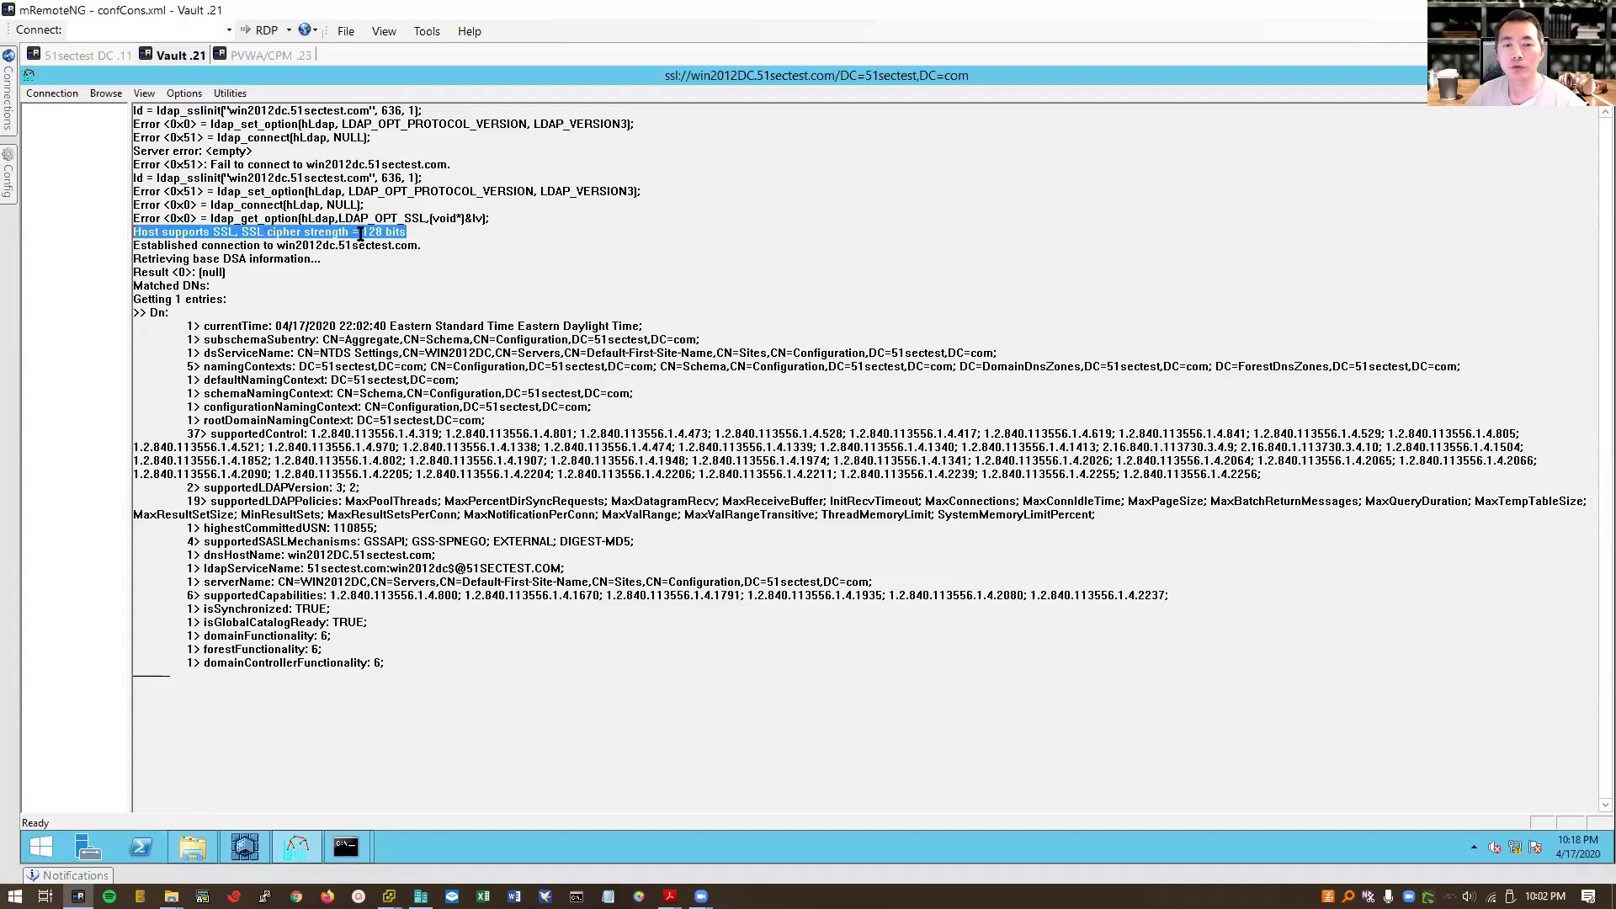
pyautogui.moveTo(216, 326); pyautogui.dragTo(569, 339)
pyautogui.moveTo(416, 662); pyautogui.dragTo(1201, 105)
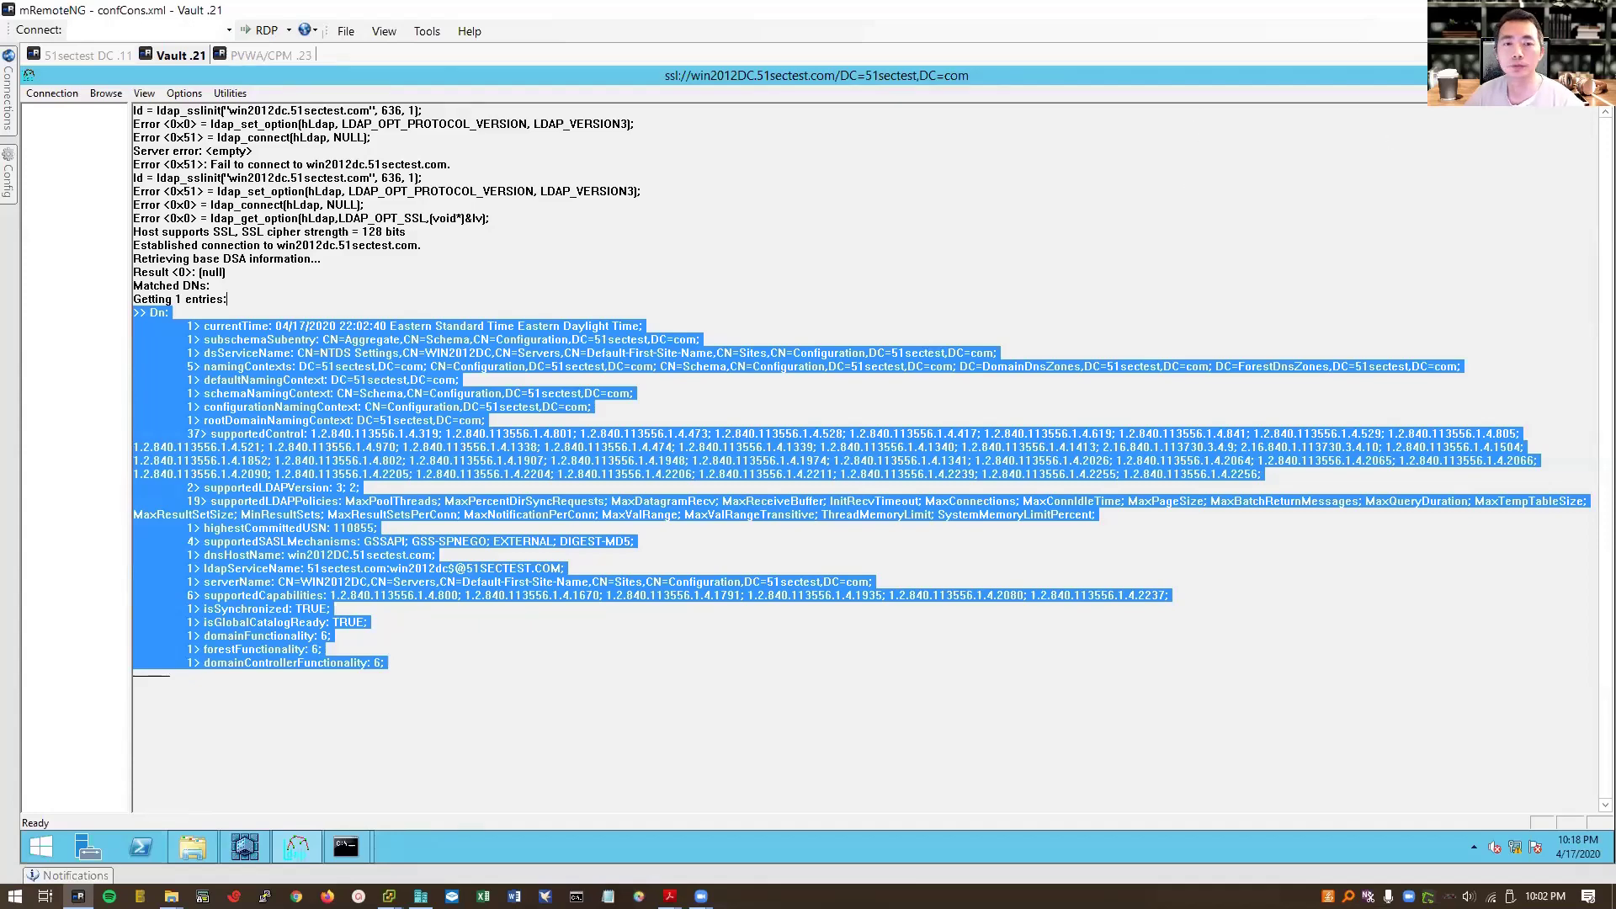
pyautogui.hotkey('alt', 'F4')
pyautogui.click(705, 206)
# Step: Close the other command prompt and open PVWA's Administration > LDAP Integration settings in Chrome
pyautogui.click(854, 444)
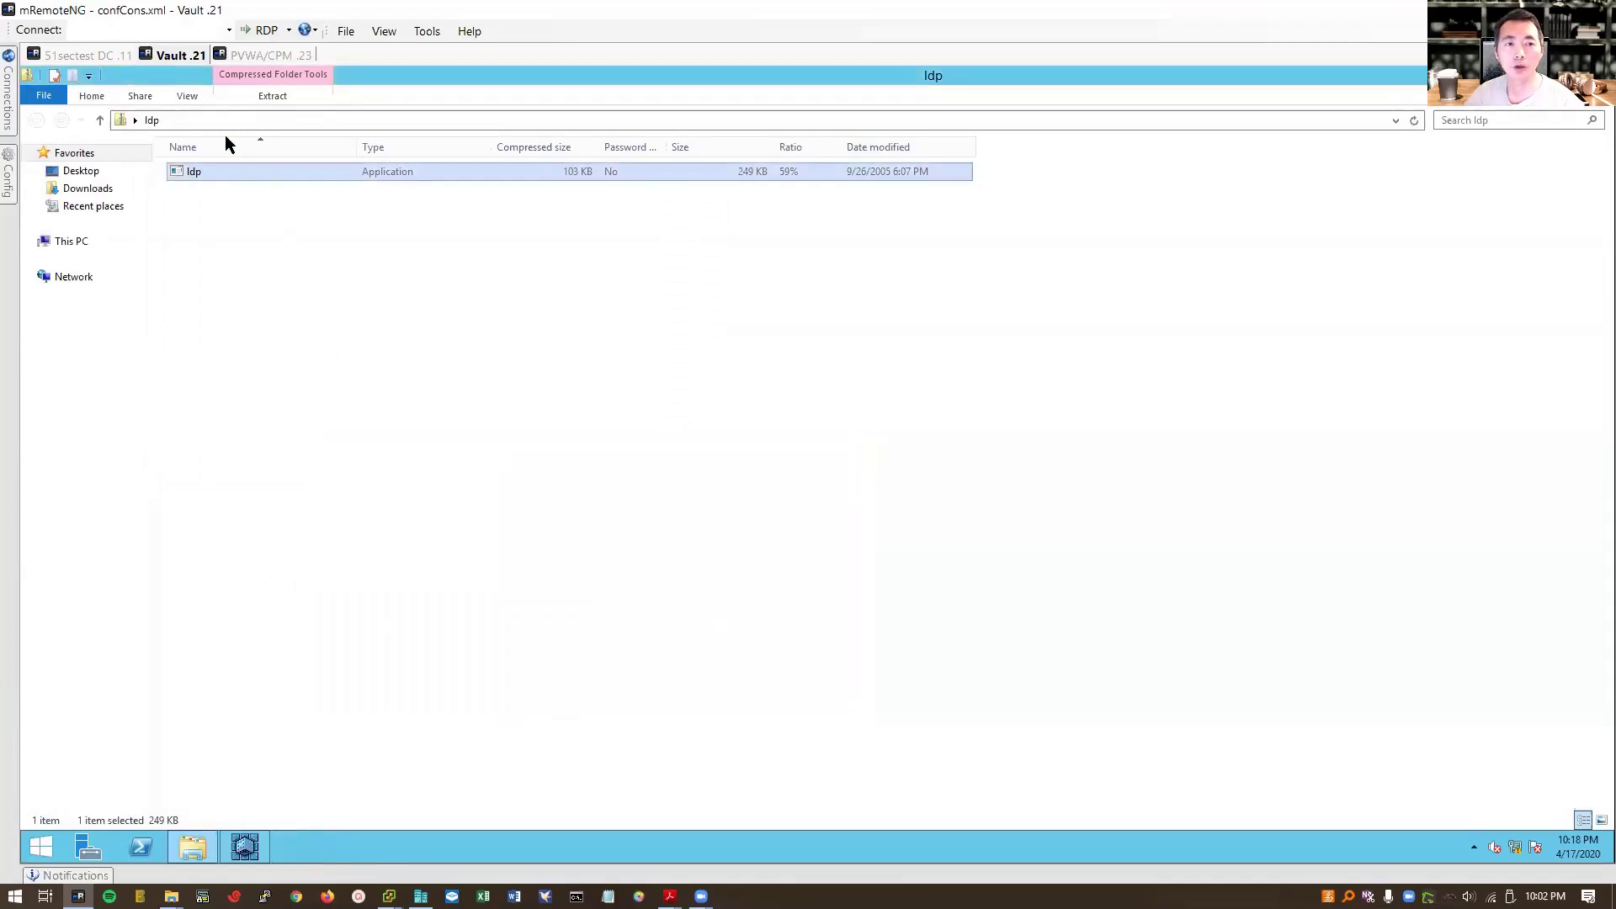
pyautogui.click(224, 57)
pyautogui.click(245, 848)
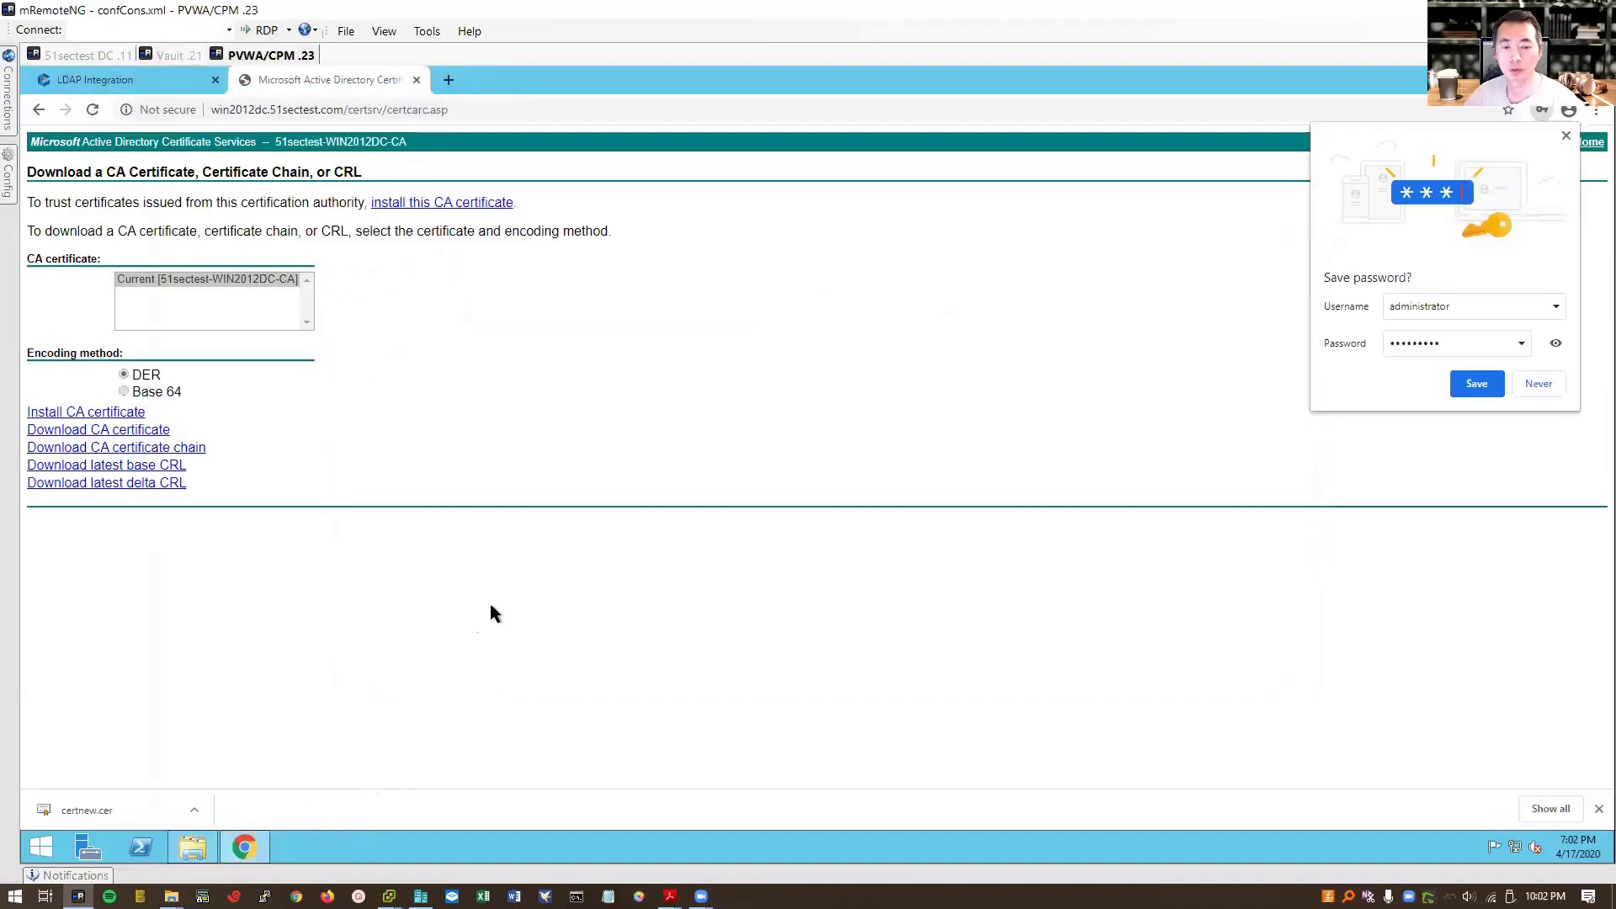
pyautogui.click(156, 78)
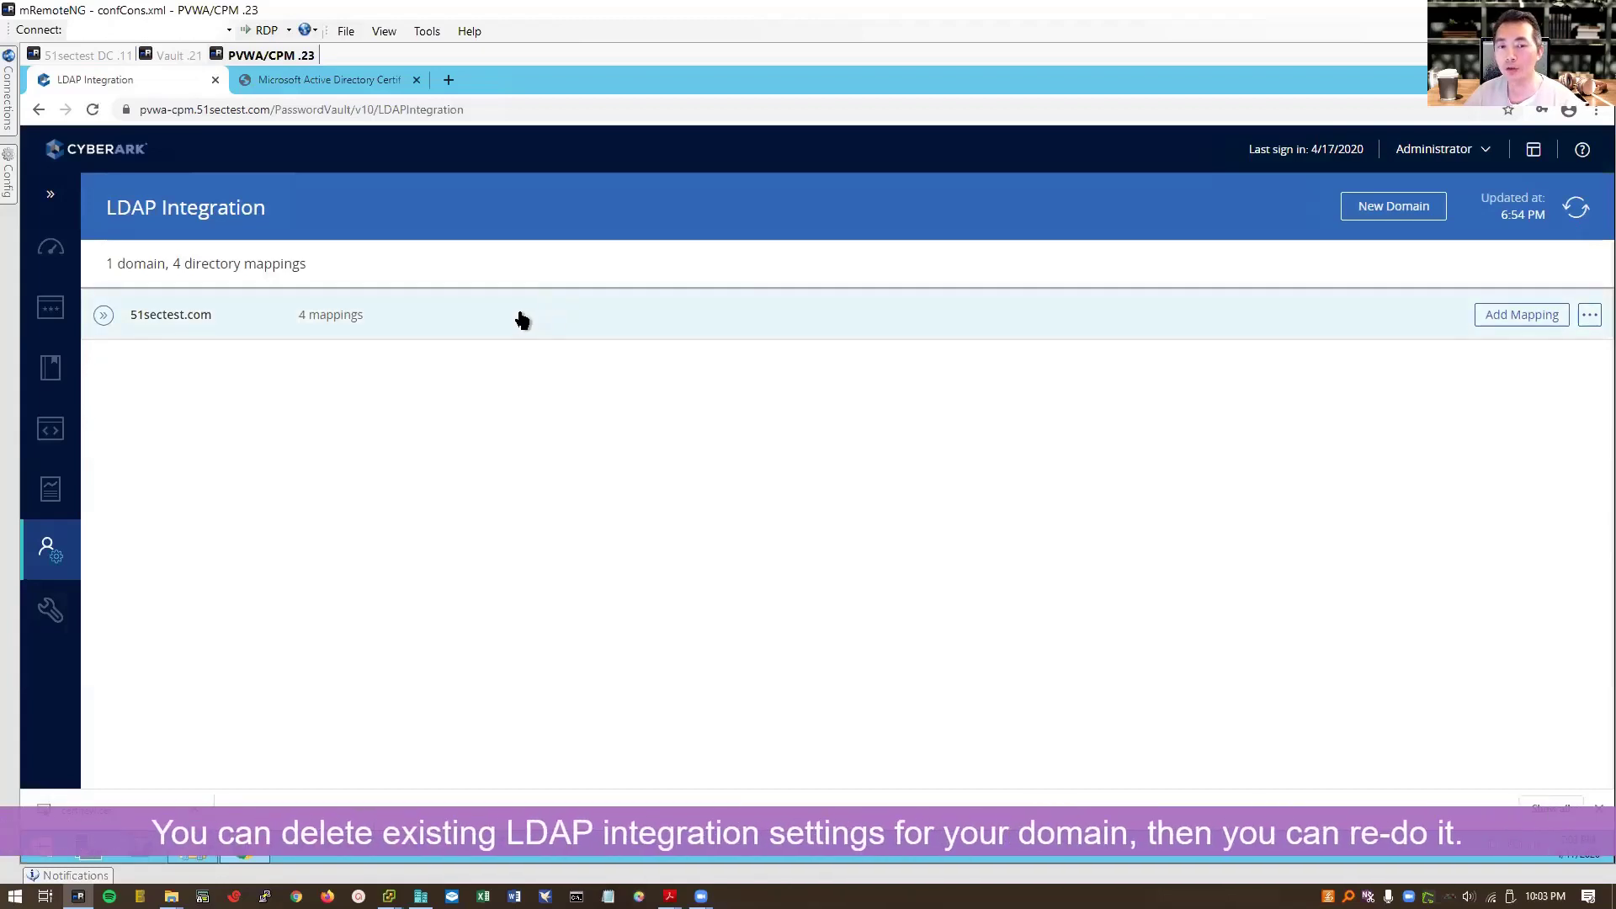
pyautogui.click(45, 631)
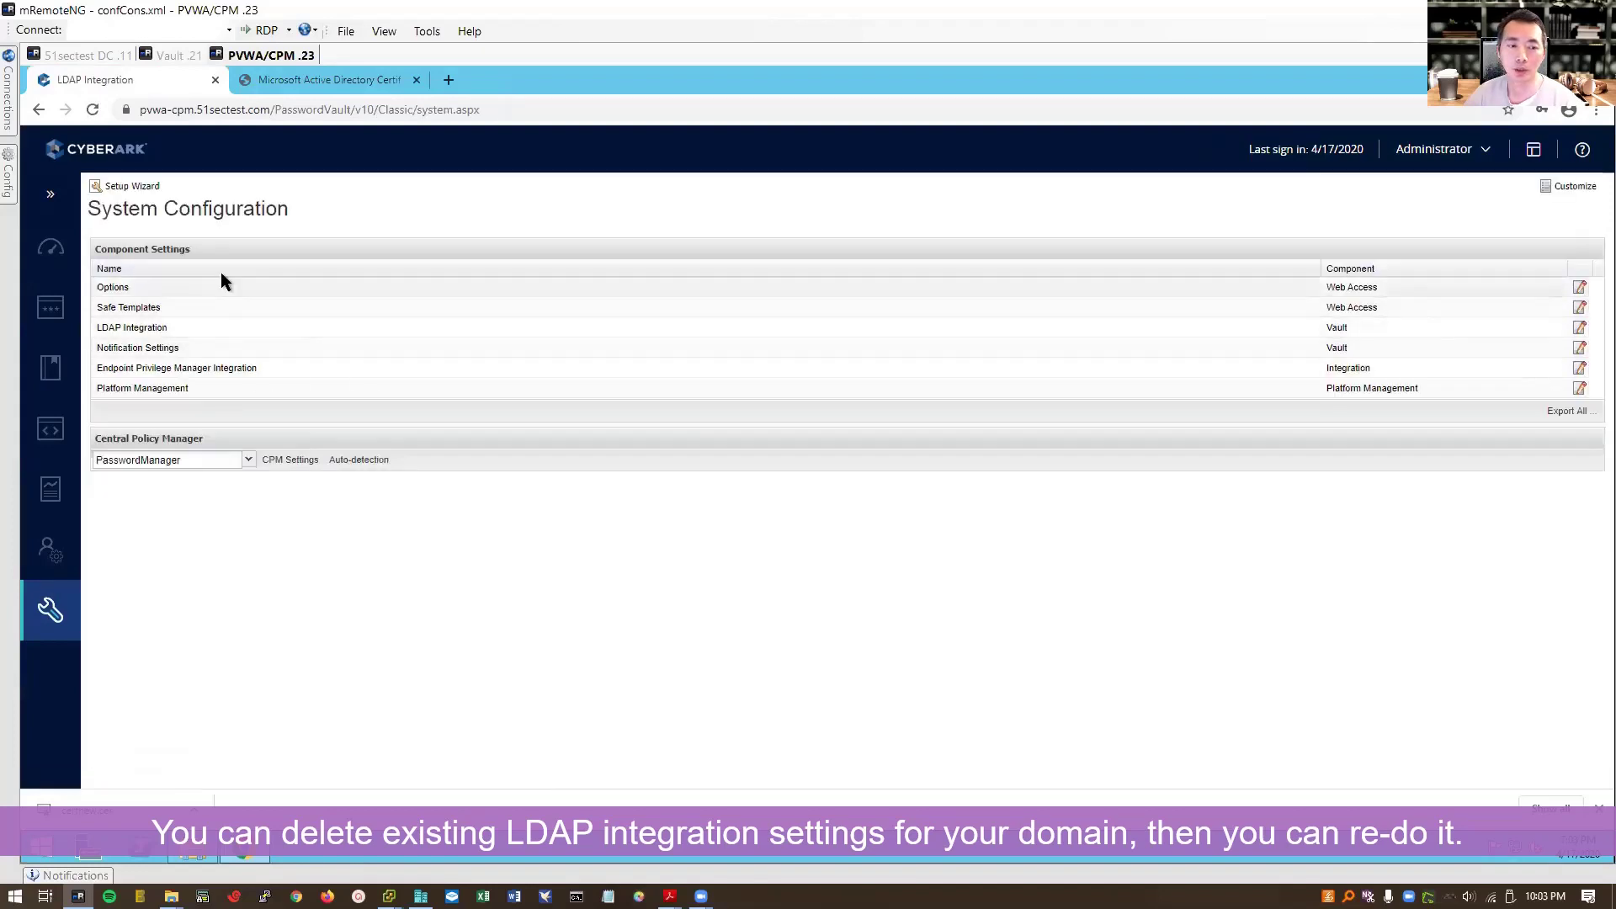
pyautogui.click(222, 327)
# Step: Expand Directories and select 51sectest.com, showing its properties with SSLConnect set to No
pyautogui.click(112, 270)
pyautogui.click(178, 286)
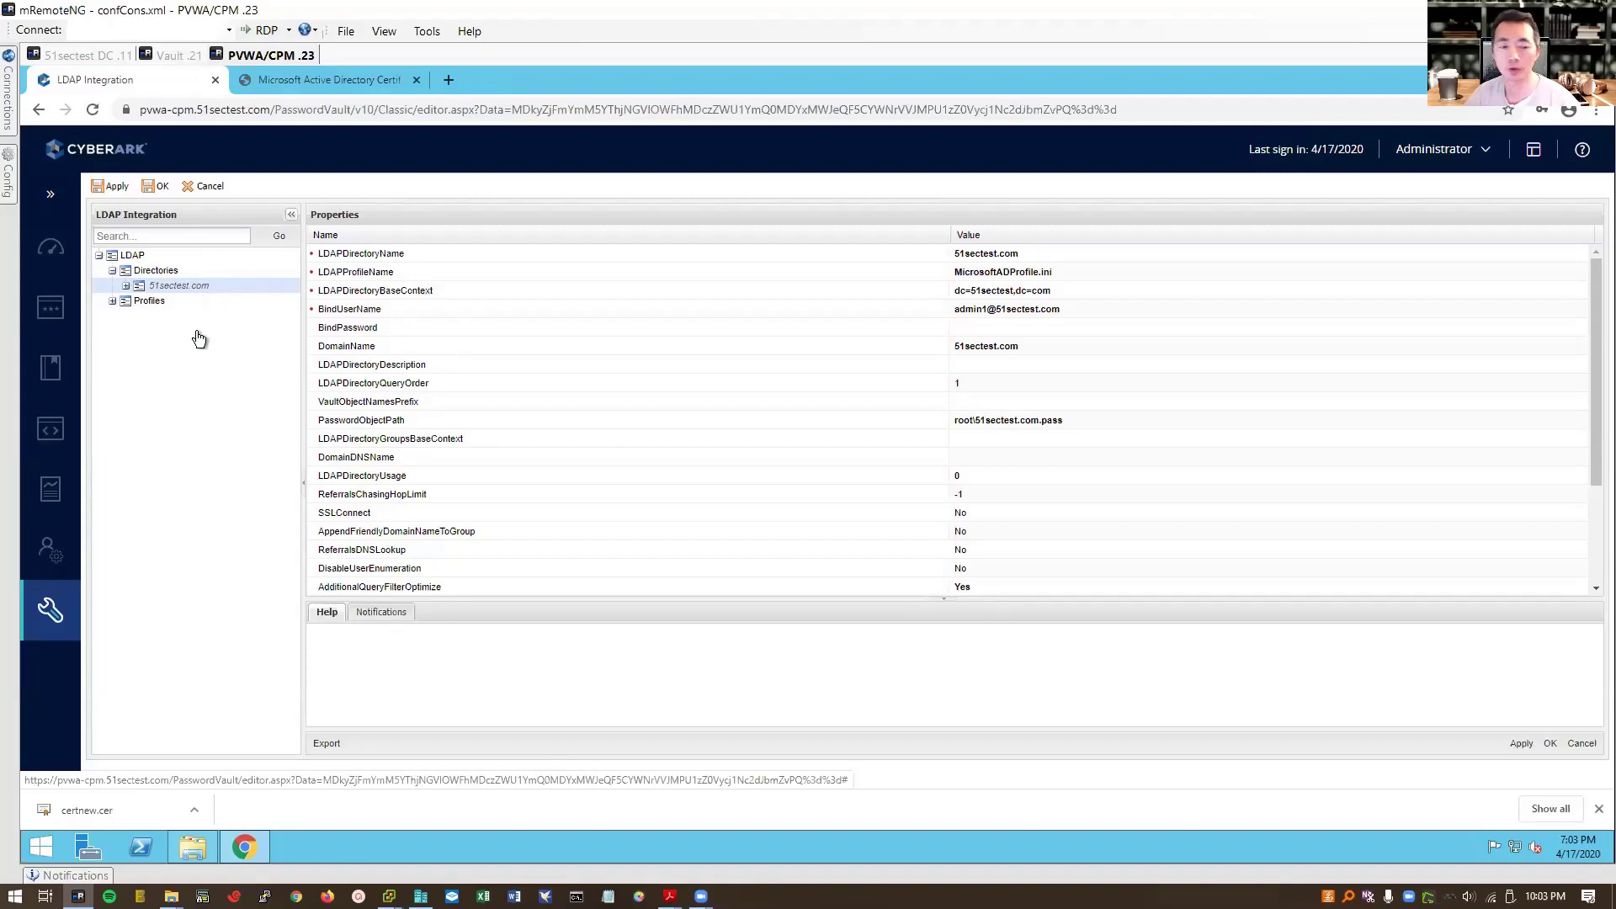
pyautogui.moveTo(52, 556)
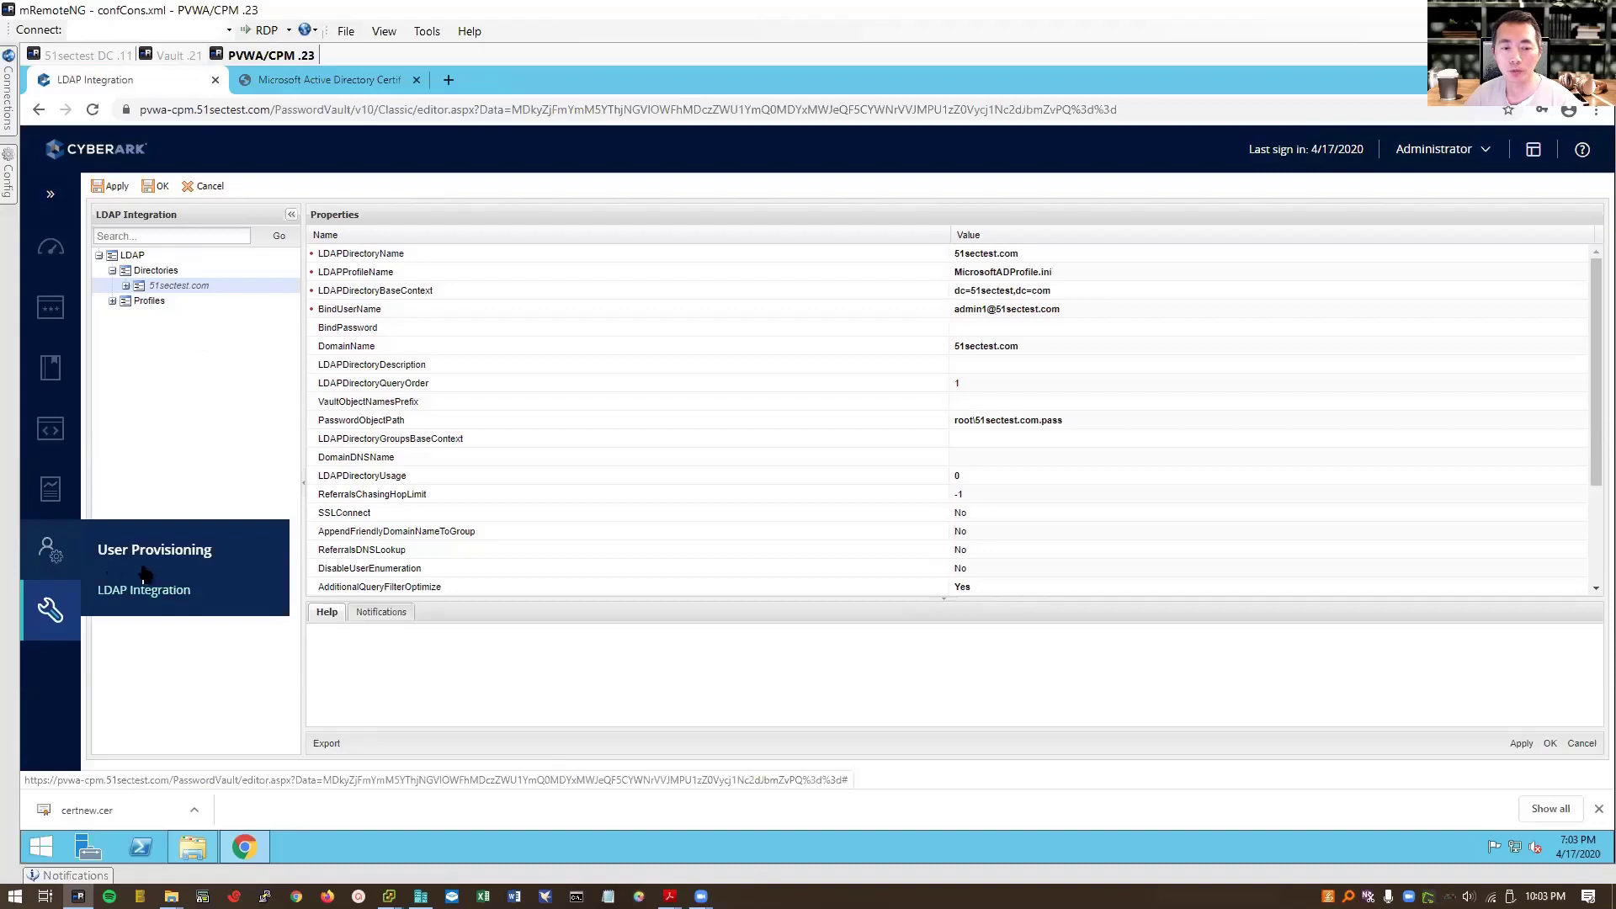